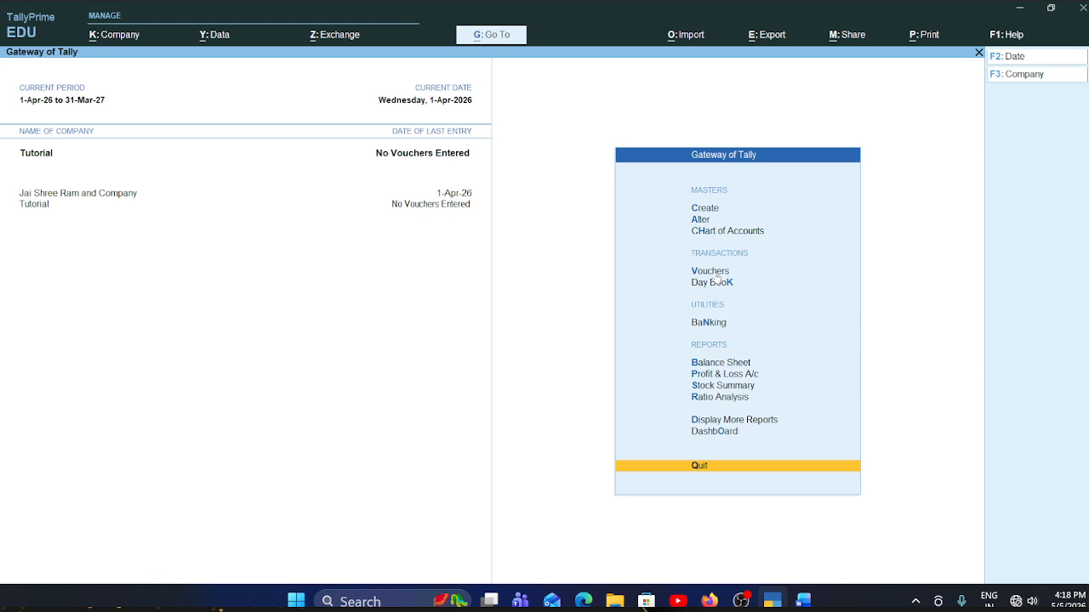
- Start a new purchase voucher and set its voucher mode to Item Invoice
click(715, 273)
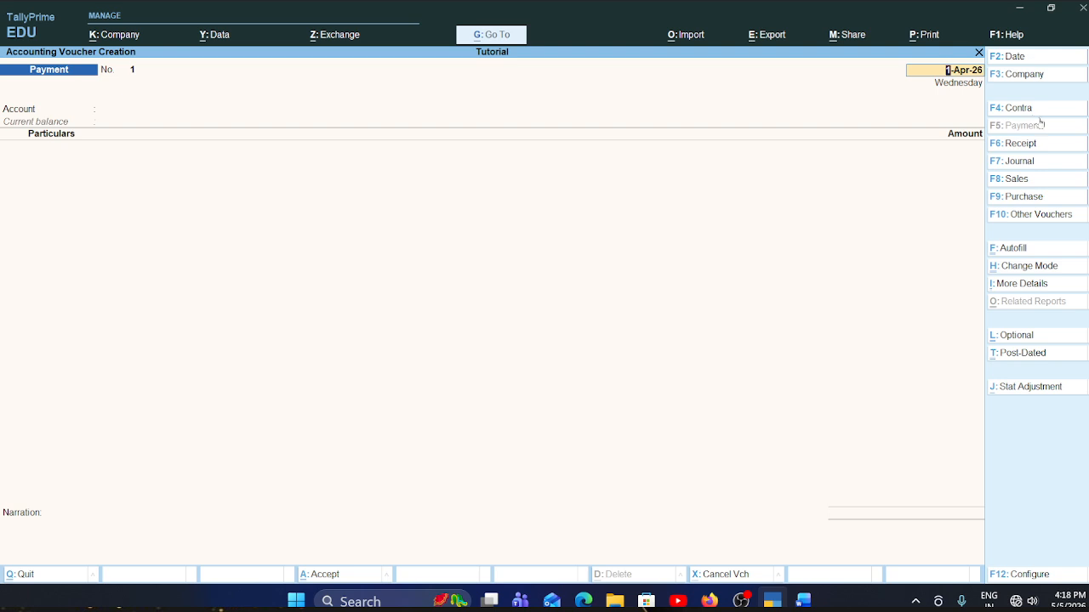
click(1037, 199)
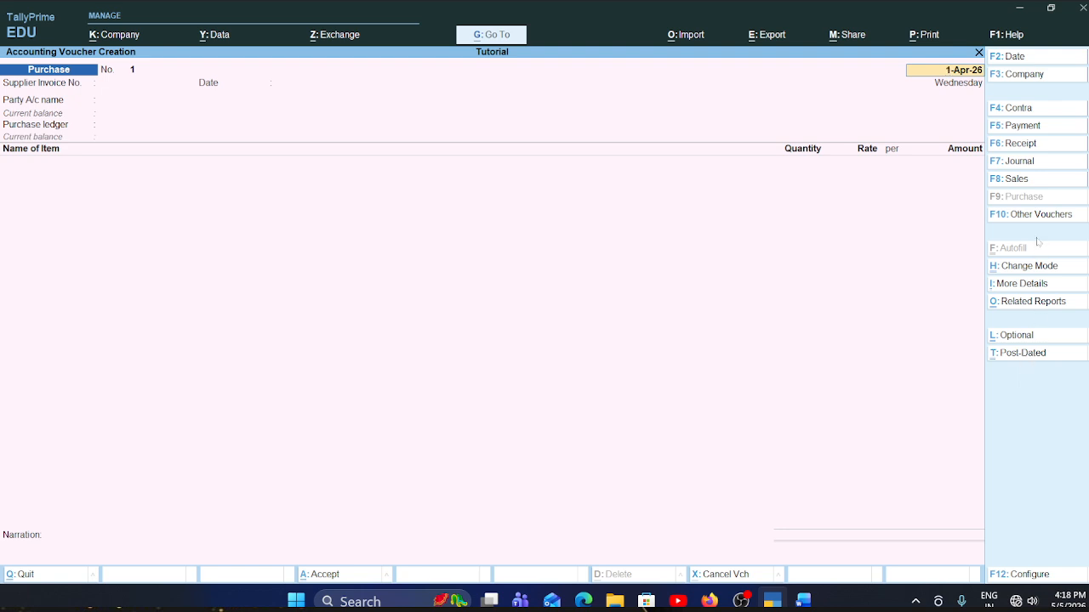
click(1040, 269)
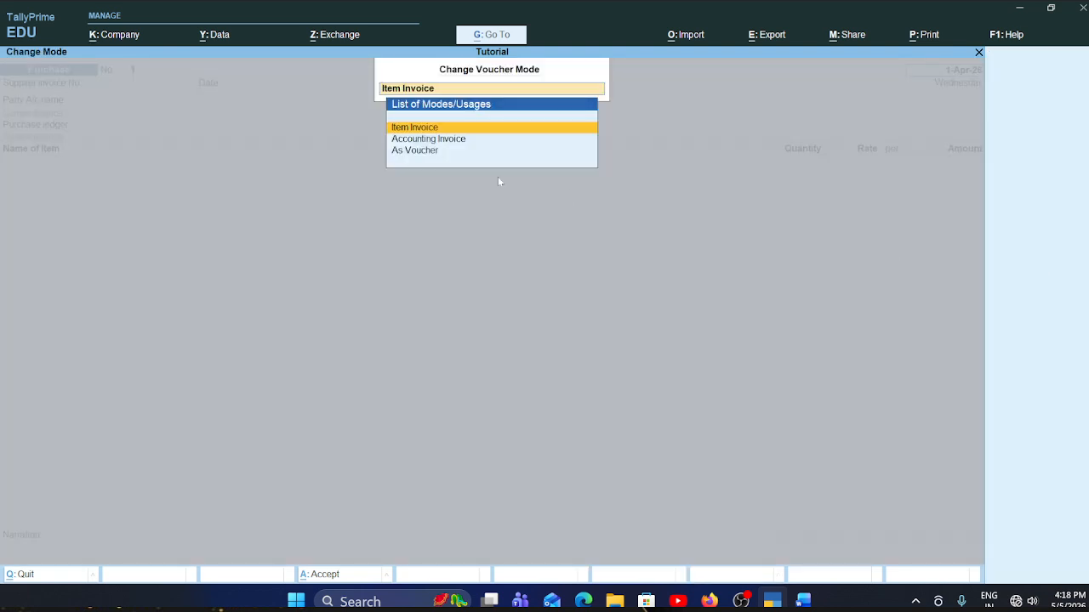
click(477, 129)
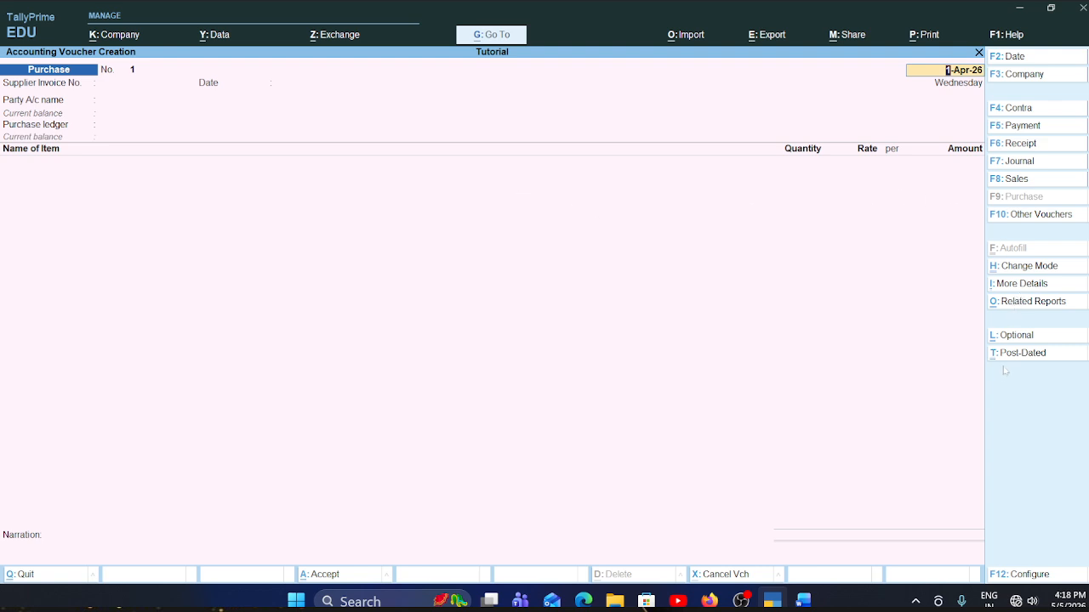
- Open the purchase voucher configuration and set Show more configurations and Show all configurations to Yes
click(1036, 576)
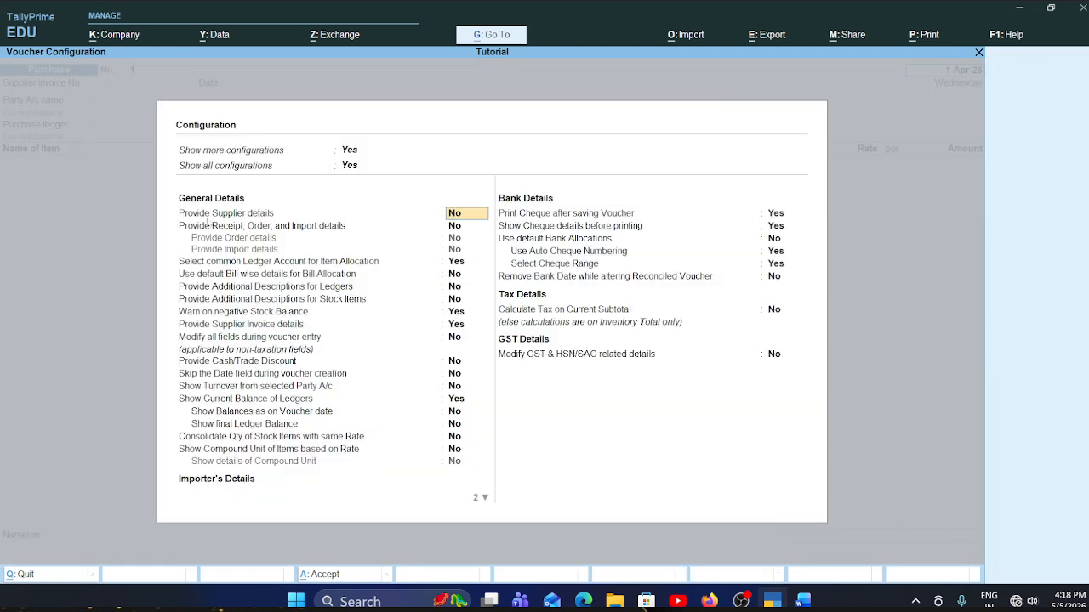
click(352, 166)
click(350, 153)
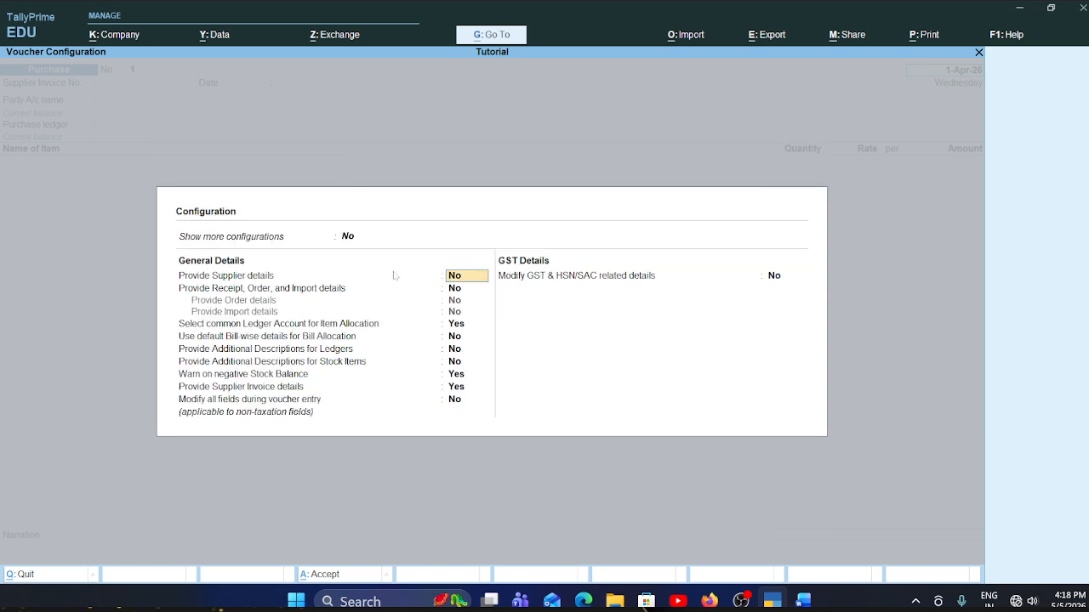
click(346, 237)
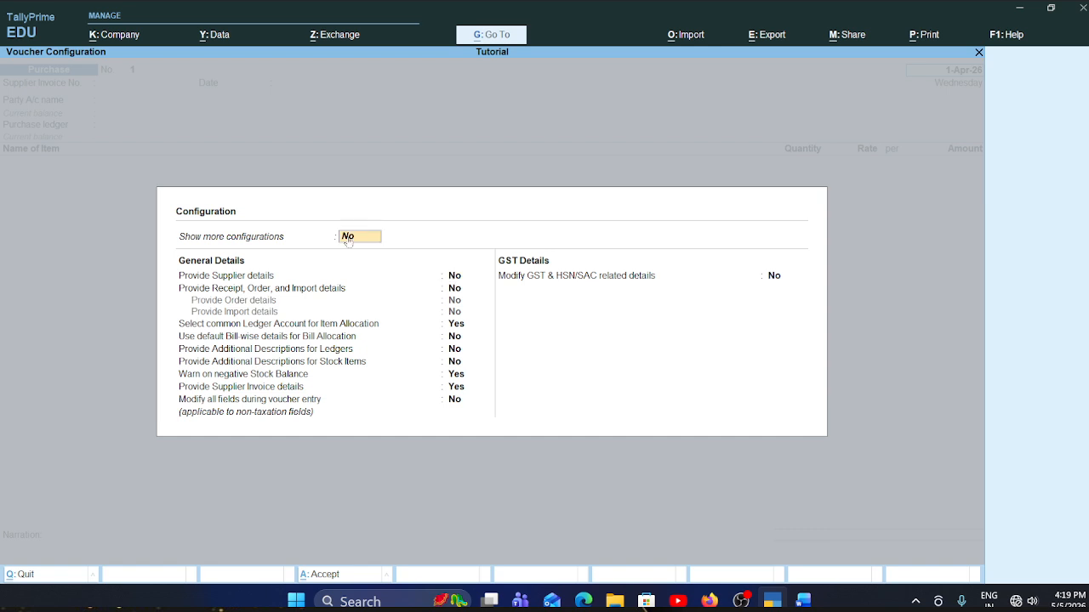
key(y)
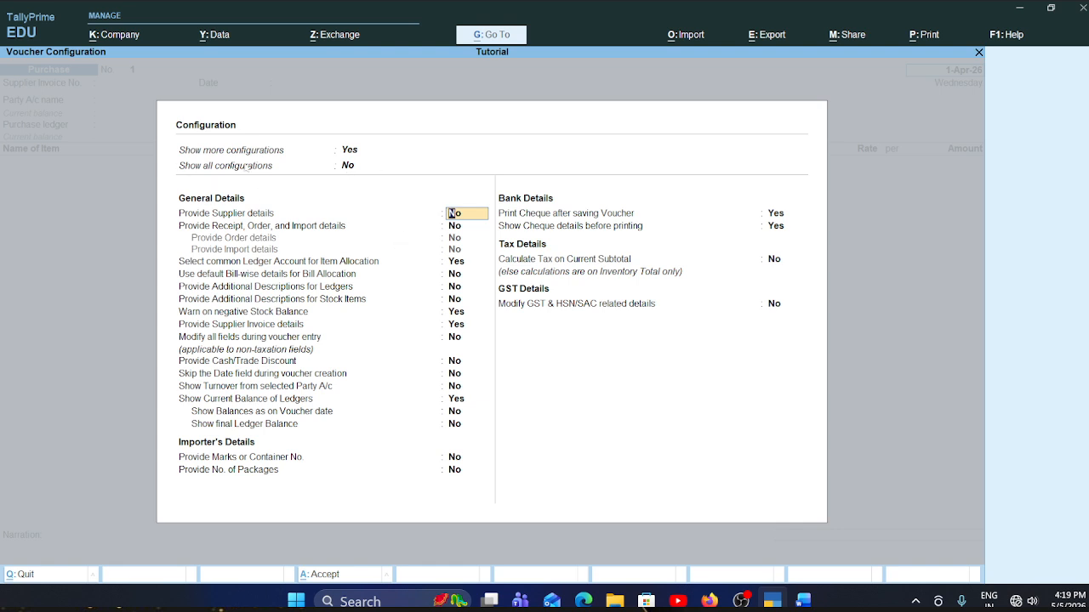
click(348, 166)
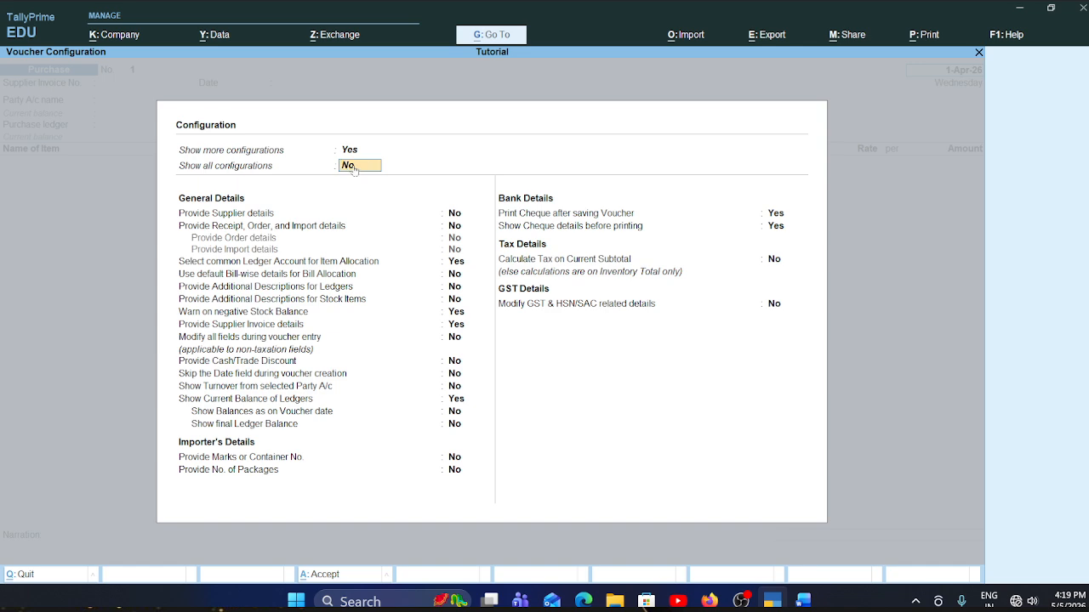
text(y)
key(Return)
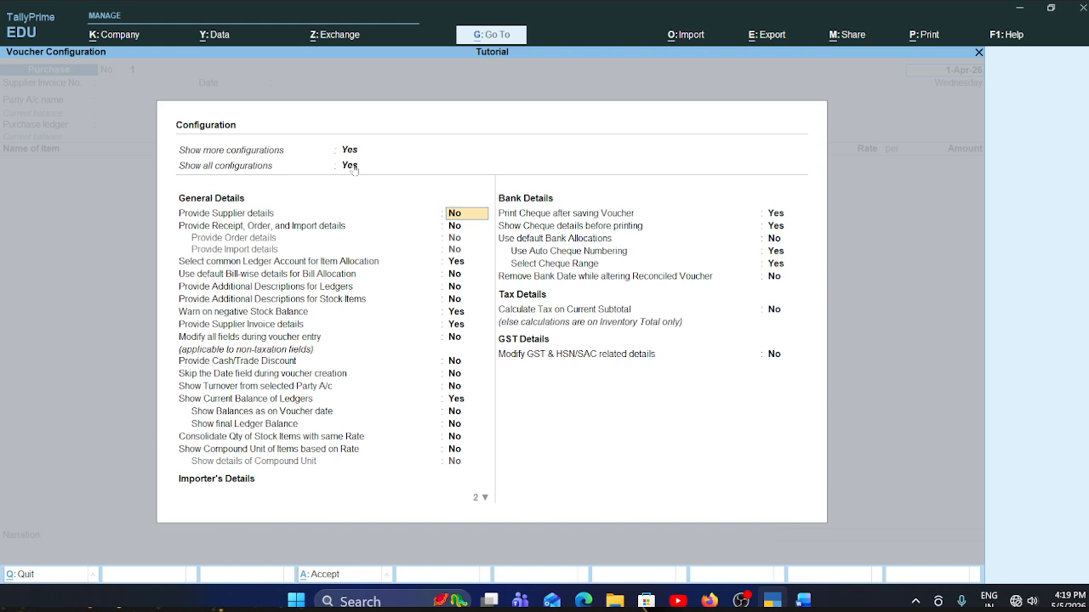
- Set Provide Supplier details and Provide Receipt, Order, and Import details to No, keep the other options, and accept the voucher configuration
text(n)
key(Return)
text(n)
key(Return)
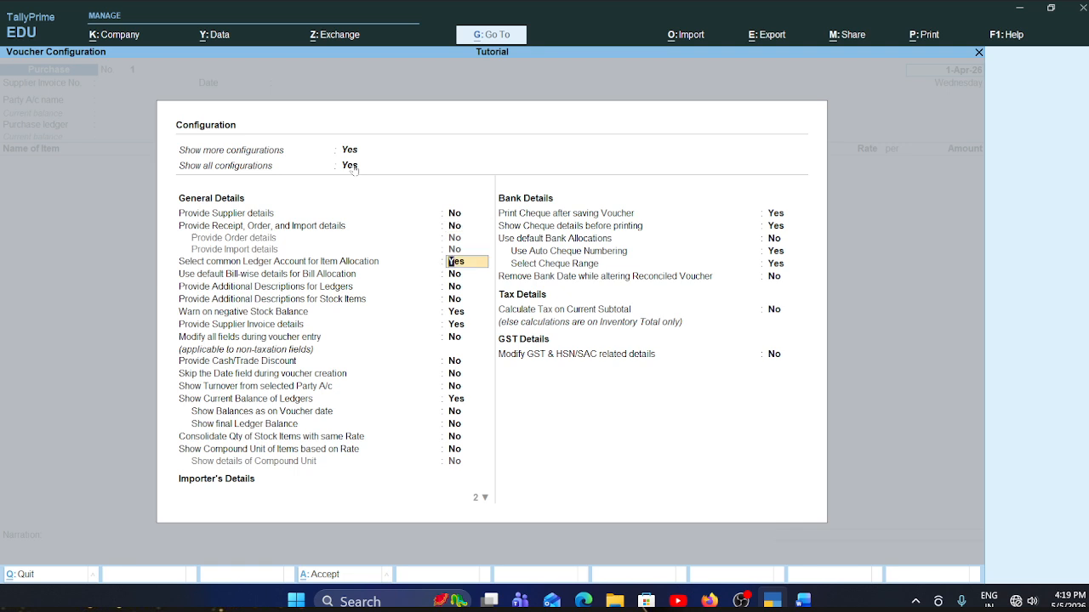
key(Return)
key(Return)
key(Return)
key(Return)
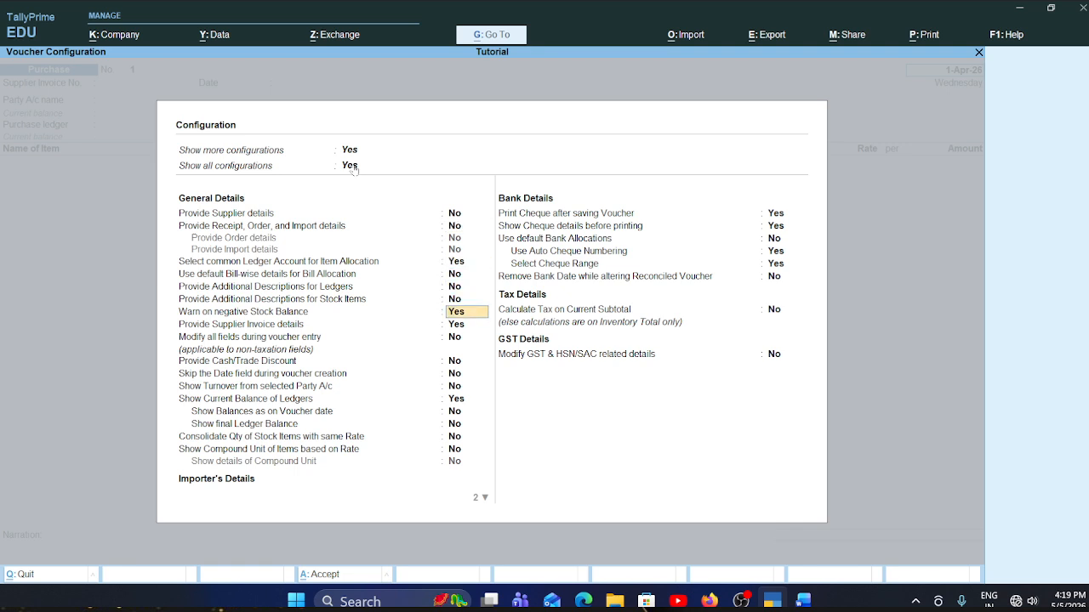
key(Return)
key(Return)
key(Return)
key(Return)
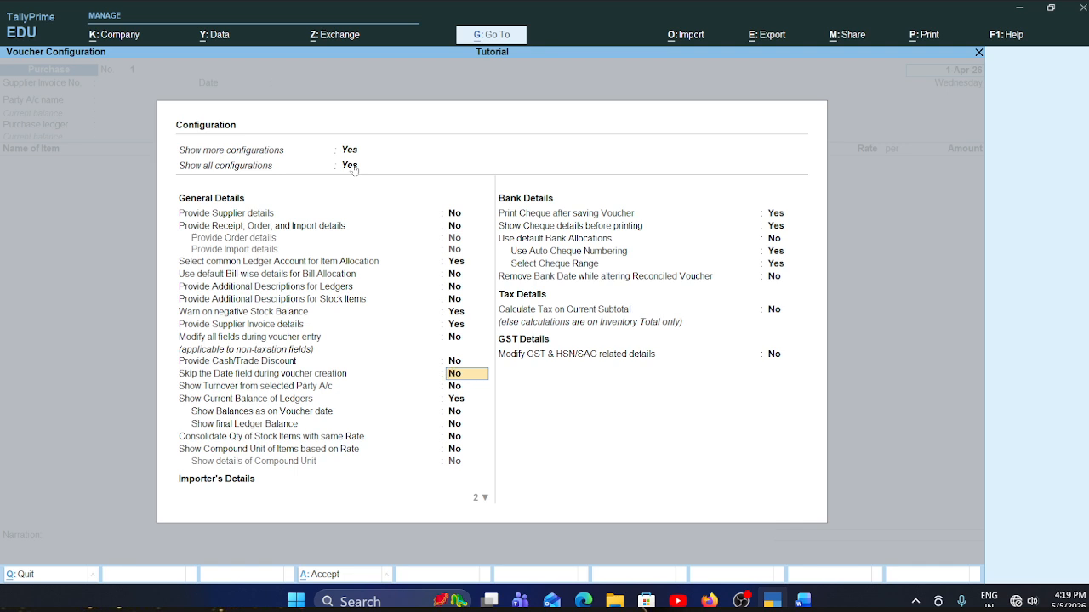
key(Down)
key(Down)
key(Down)
key(Down)
key(Down)
key(Down)
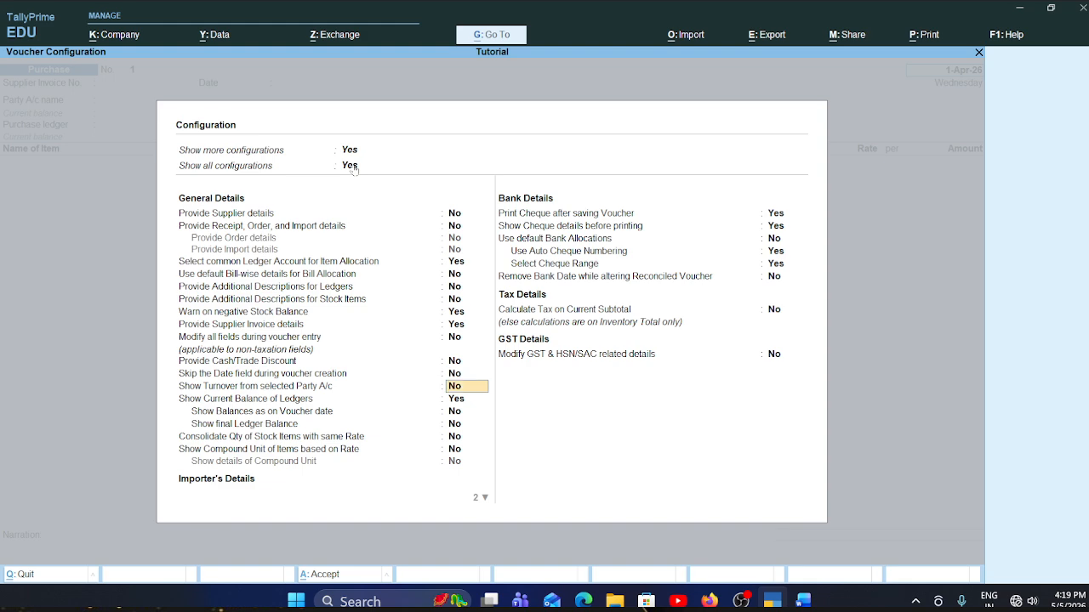
key(Down)
key(Down)
key(Down)
key(Down)
key(Down)
key(Down)
key(Down)
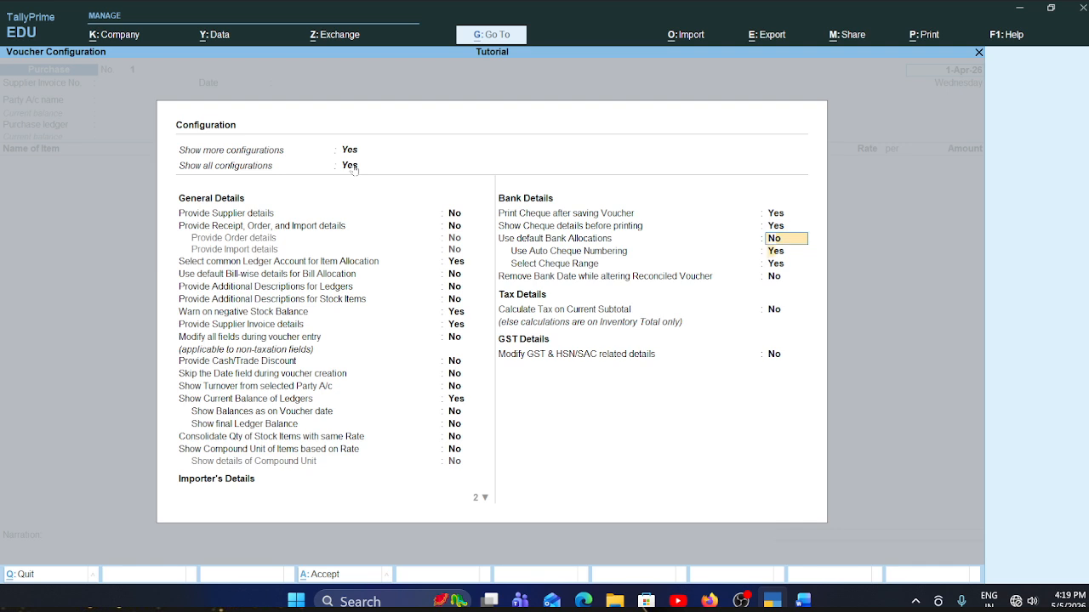
key(Down)
key(Return)
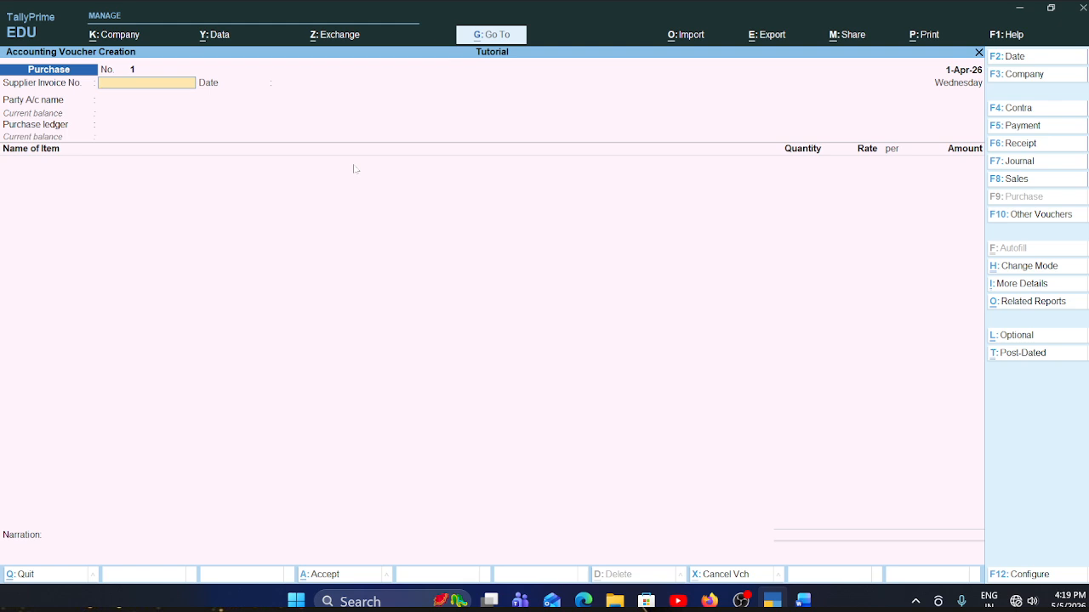
- Switch to the Supplier Name document in Word and review the first invoice's supplier, date, invoice number and address
key(alt+Tab)
key(alt+Tab)
key(Tab)
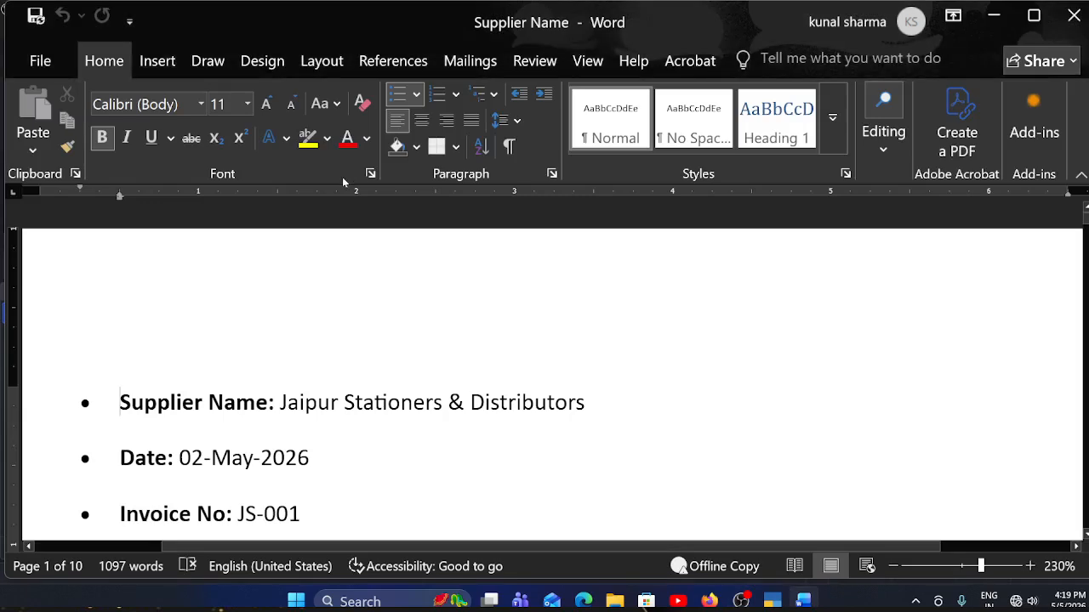
scroll(314, 374, down, 10)
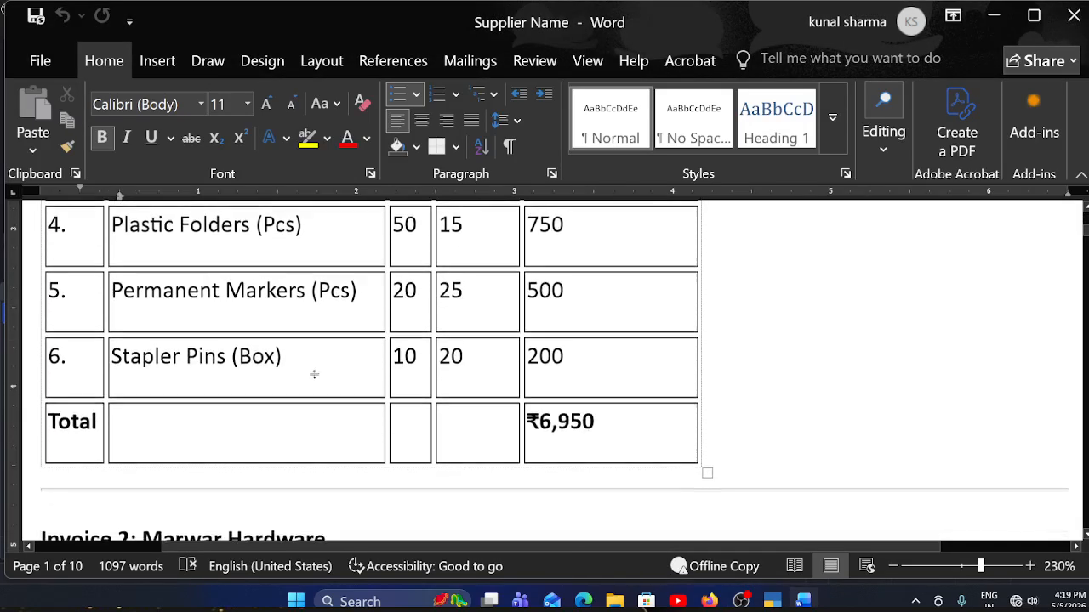
scroll(313, 374, up, 10)
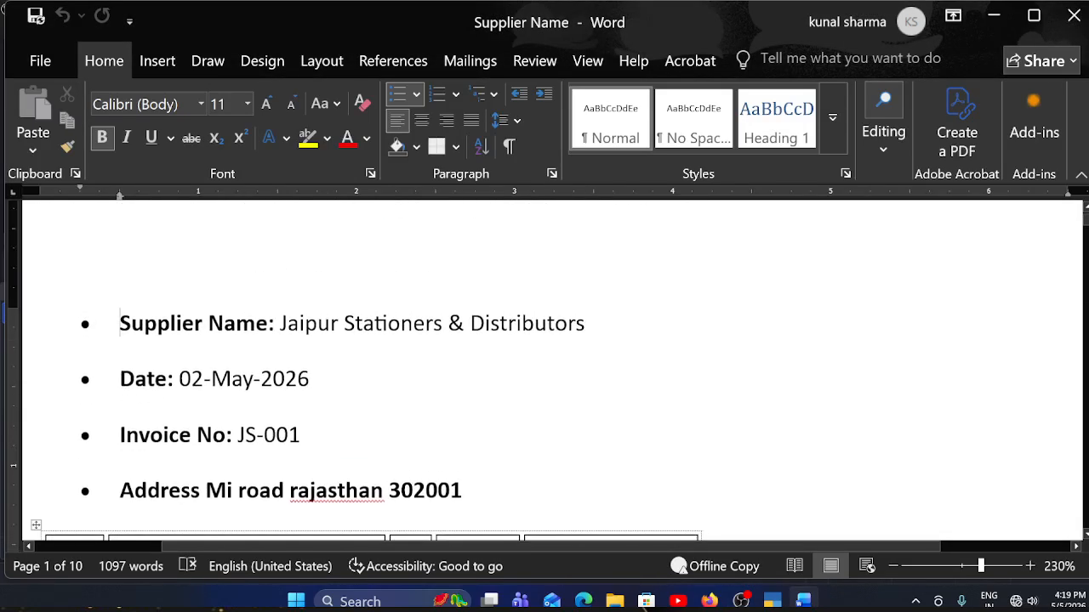
drag(269, 325, 586, 325)
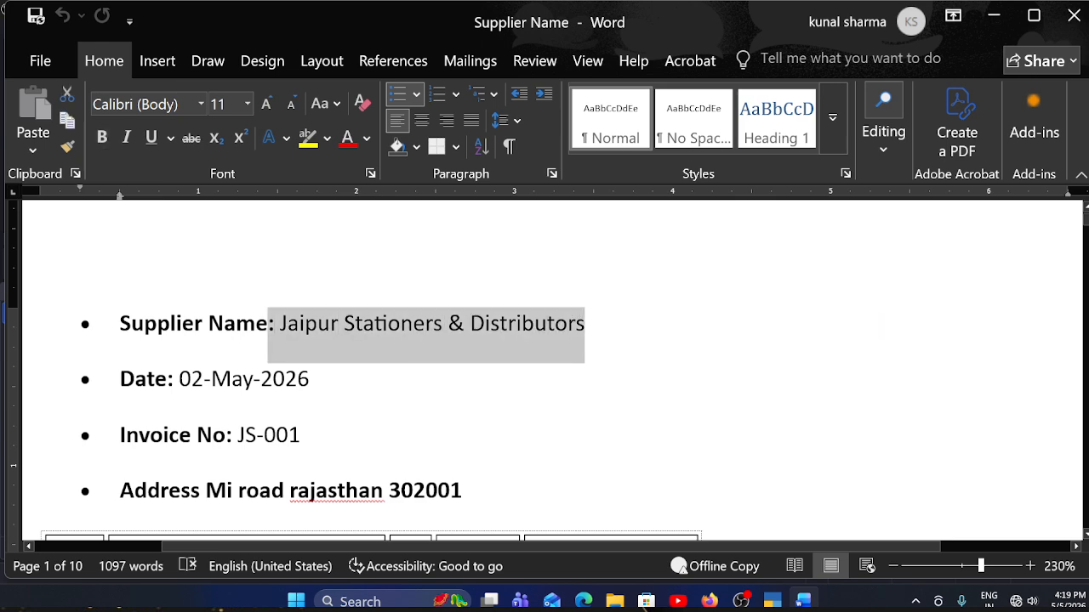
click(309, 380)
scroll(372, 372, down, 1)
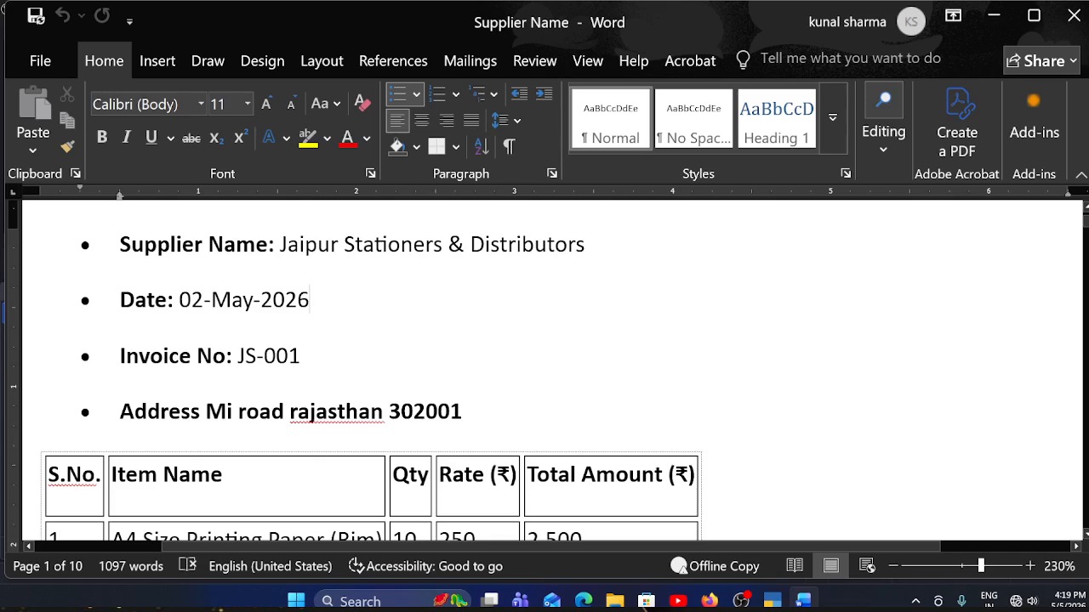
scroll(372, 370, down, 6)
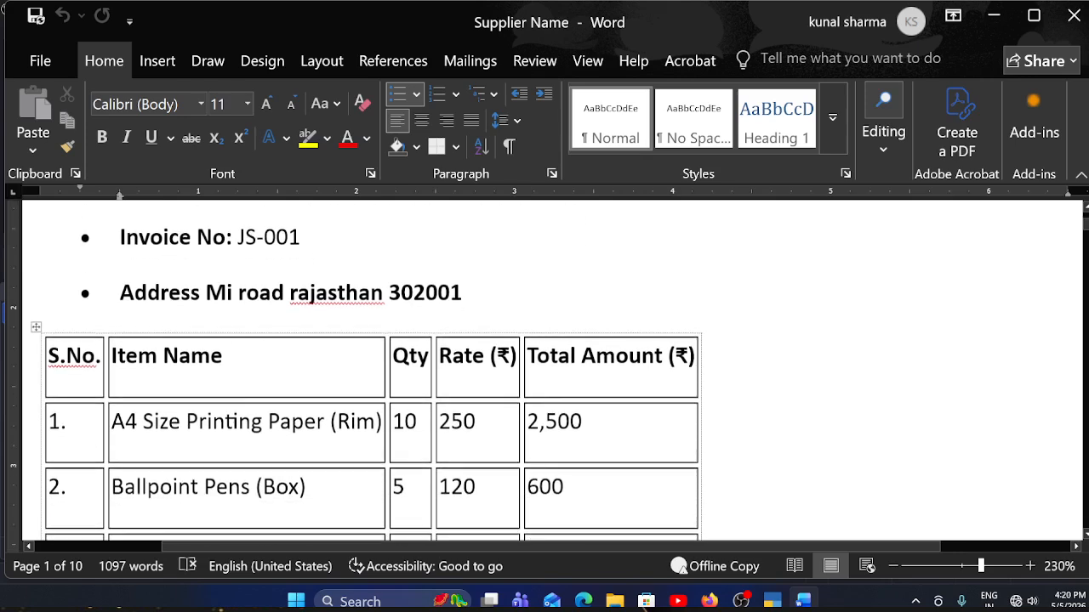
scroll(372, 370, up, 8)
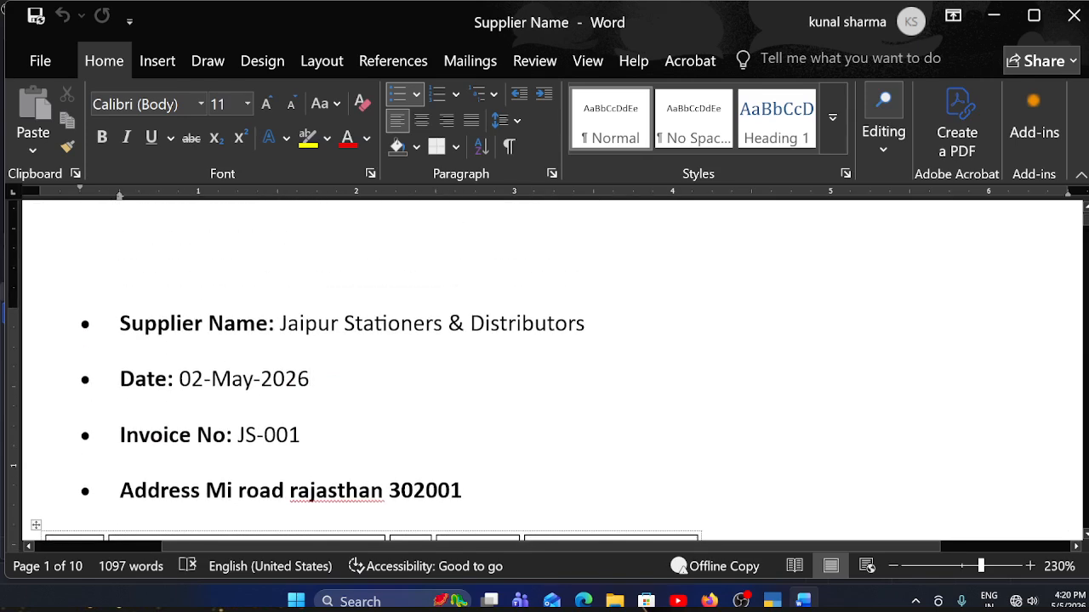
- Look through the item tables of the supplier invoices in the document and return to the purchase voucher in TallyPrime
scroll(371, 370, down, 20)
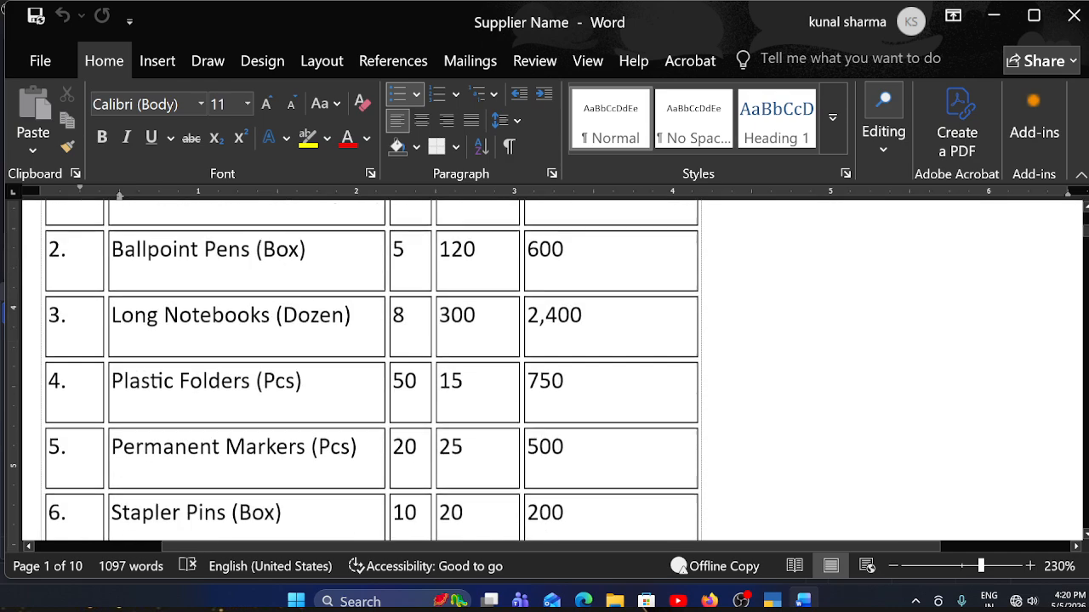
scroll(545, 370, down, 12)
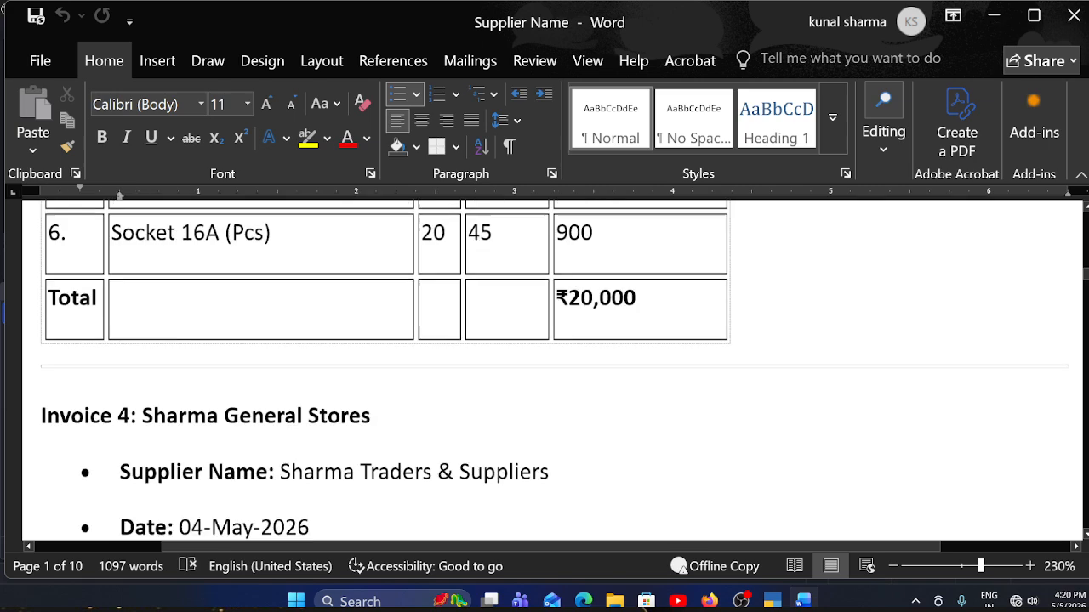
scroll(545, 370, up, 20)
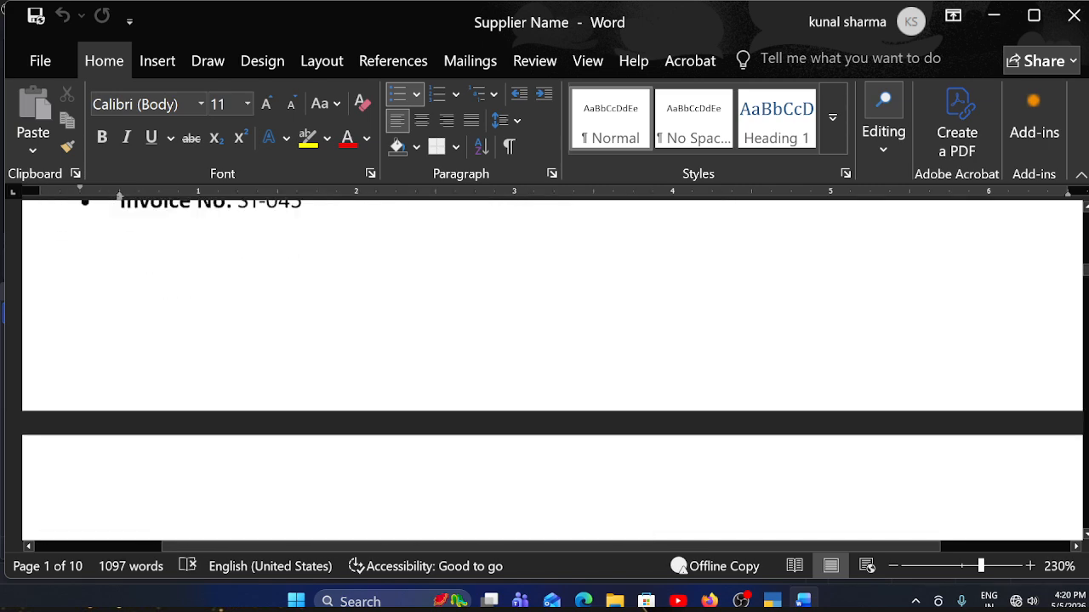
scroll(312, 410, up, 10)
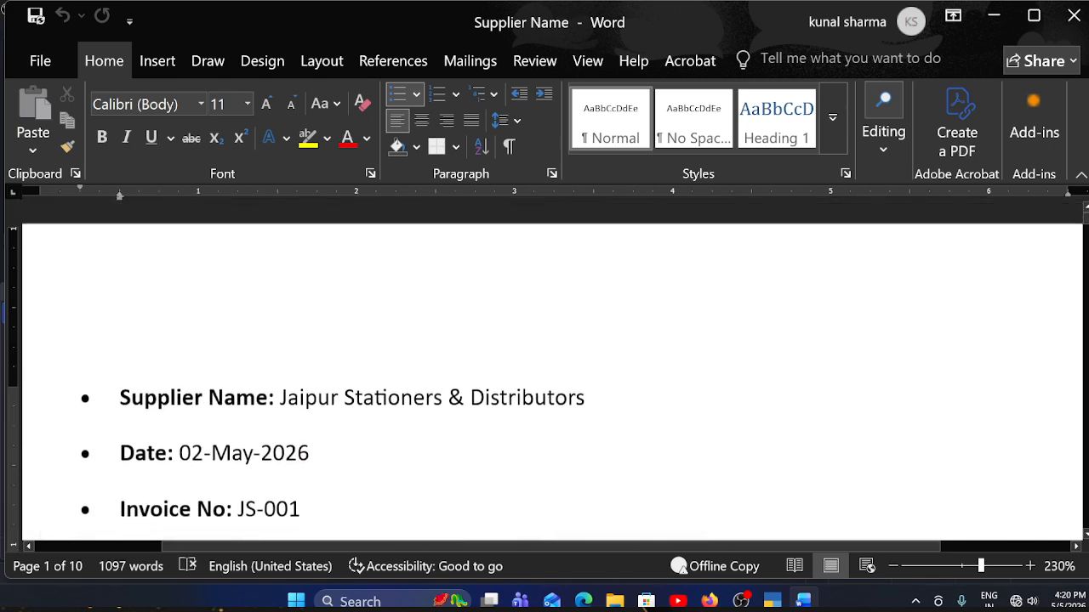
scroll(313, 410, down, 2)
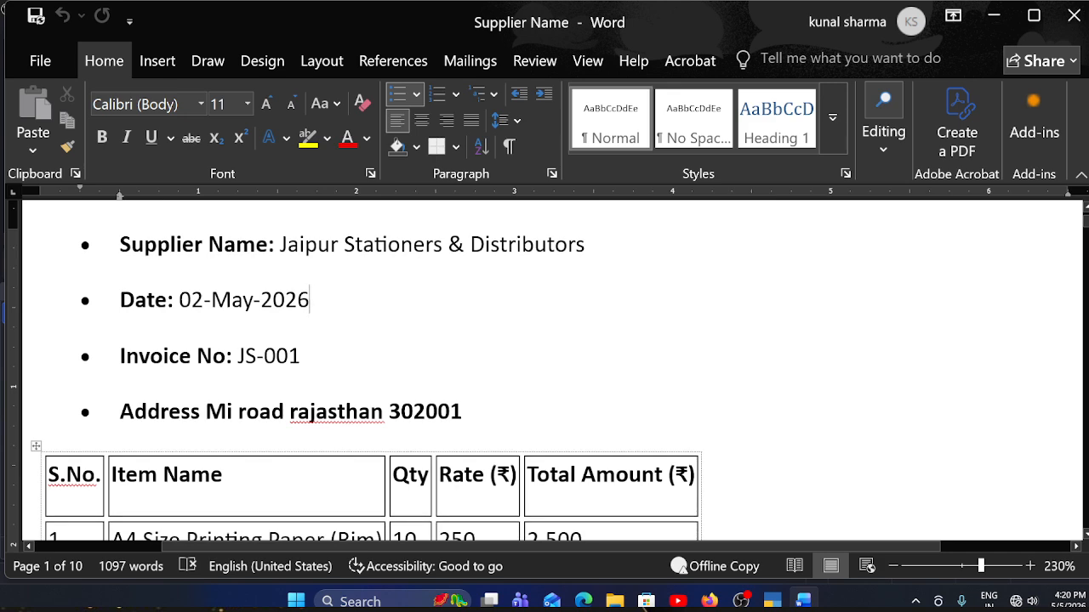
scroll(312, 411, down, 2)
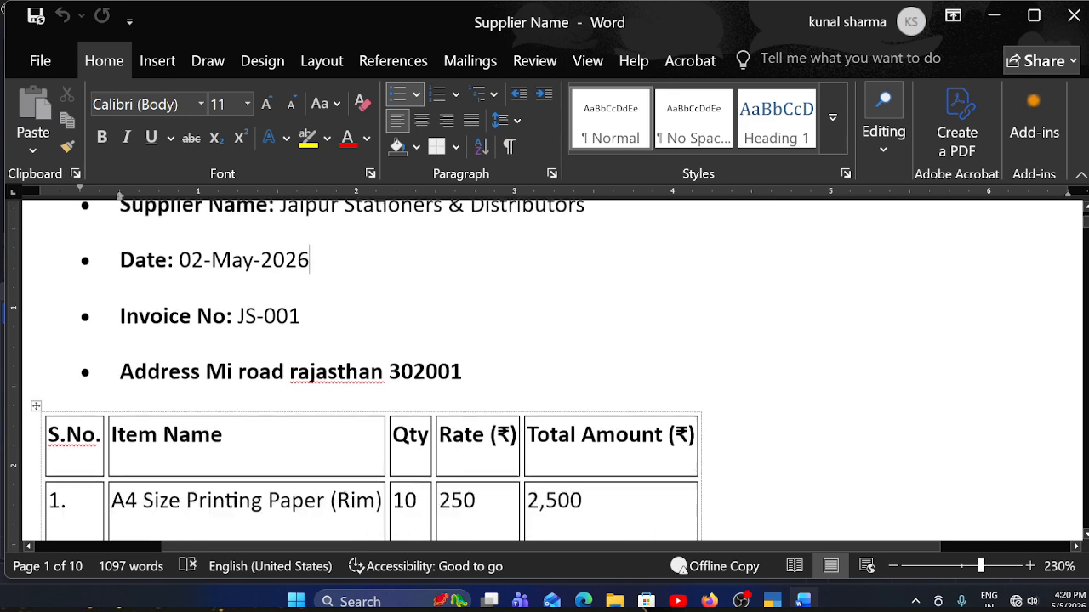
scroll(312, 411, up, 4)
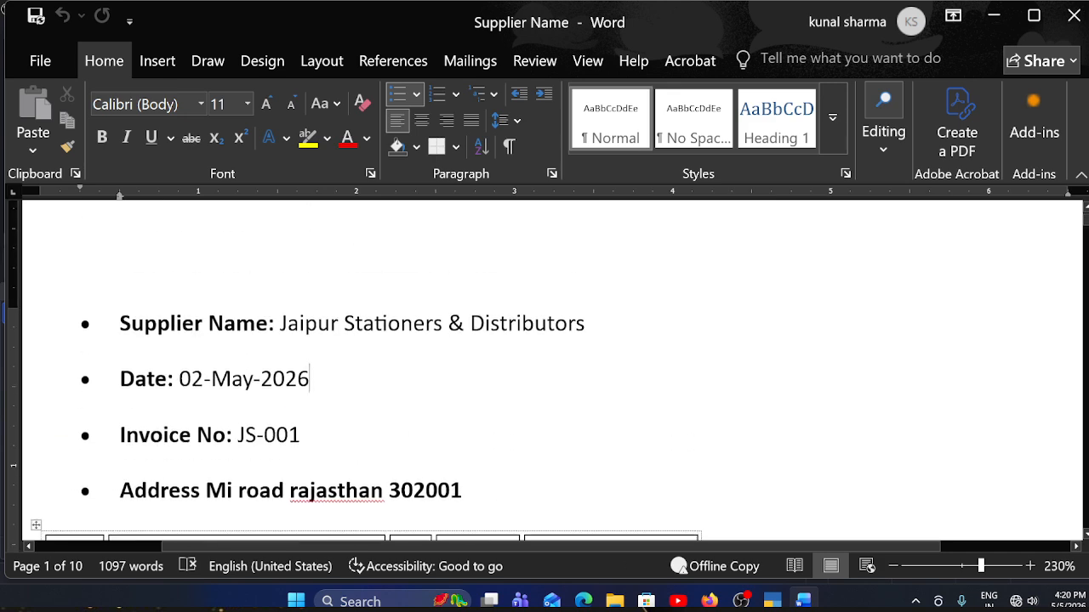
key(alt+Tab)
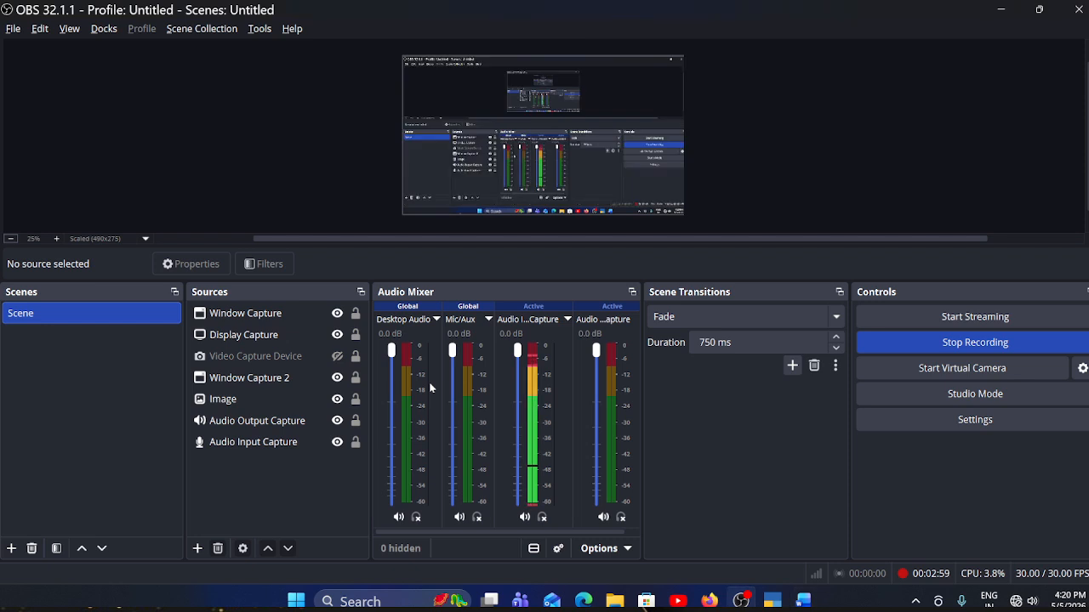
key(alt+Tab)
key(alt+Tab)
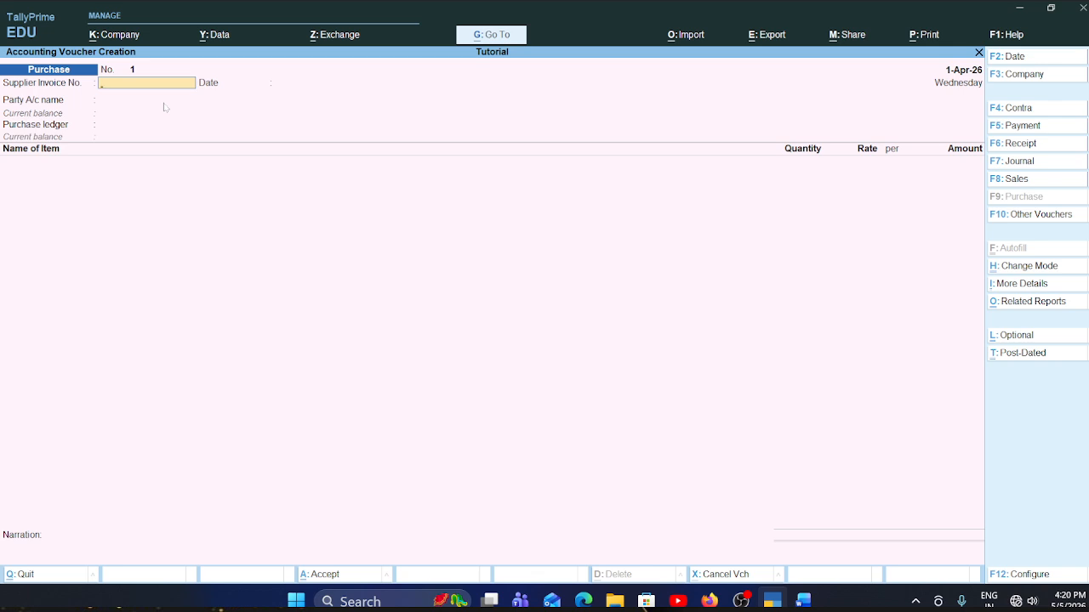
- Copy the Jaipur Stationers & Distributors invoice number from the Word document and return to the purchase voucher in TallyPrime
click(803, 601)
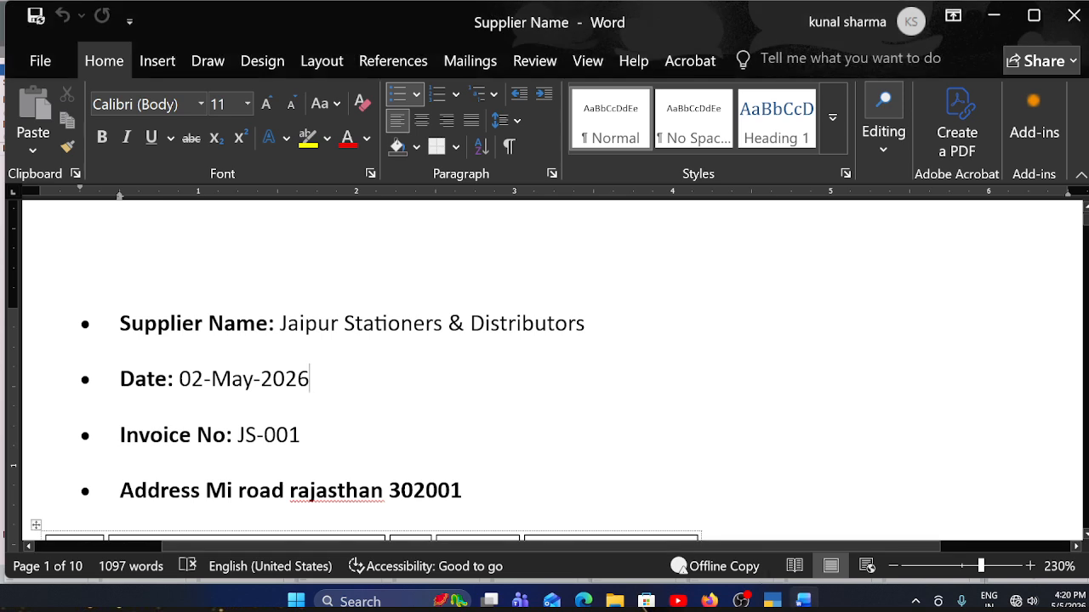
scroll(644, 606, down, 2)
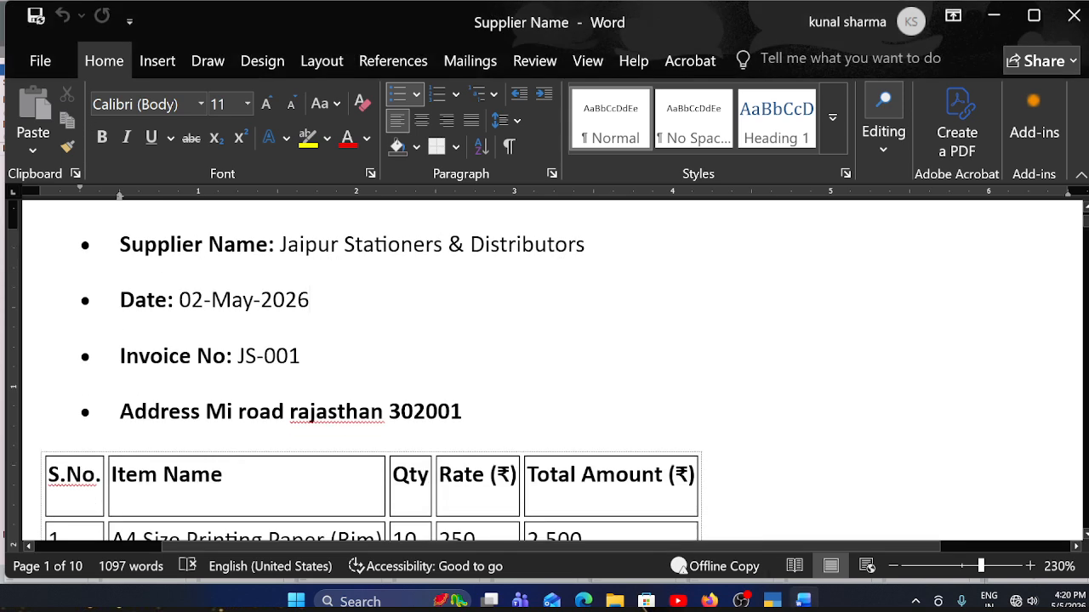
drag(120, 357, 192, 357)
drag(301, 357, 244, 357)
key(ctrl+c)
key(alt+Tab)
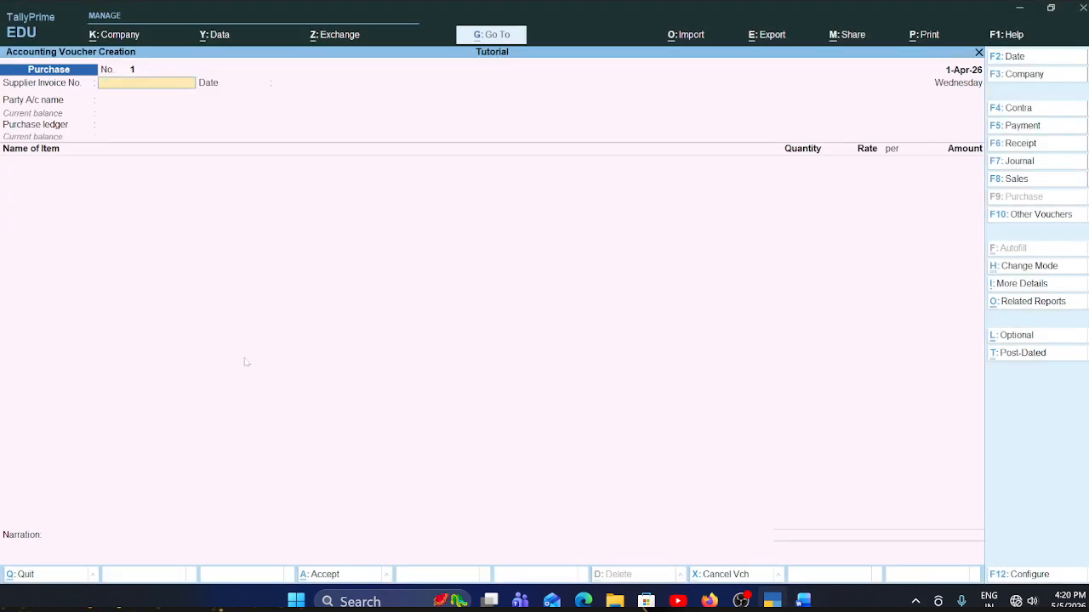
- Paste the copied supplier invoice number into the purchase voucher and keep 1-Apr-26 as the supplier invoice date
key(ctrl+v)
key(Return)
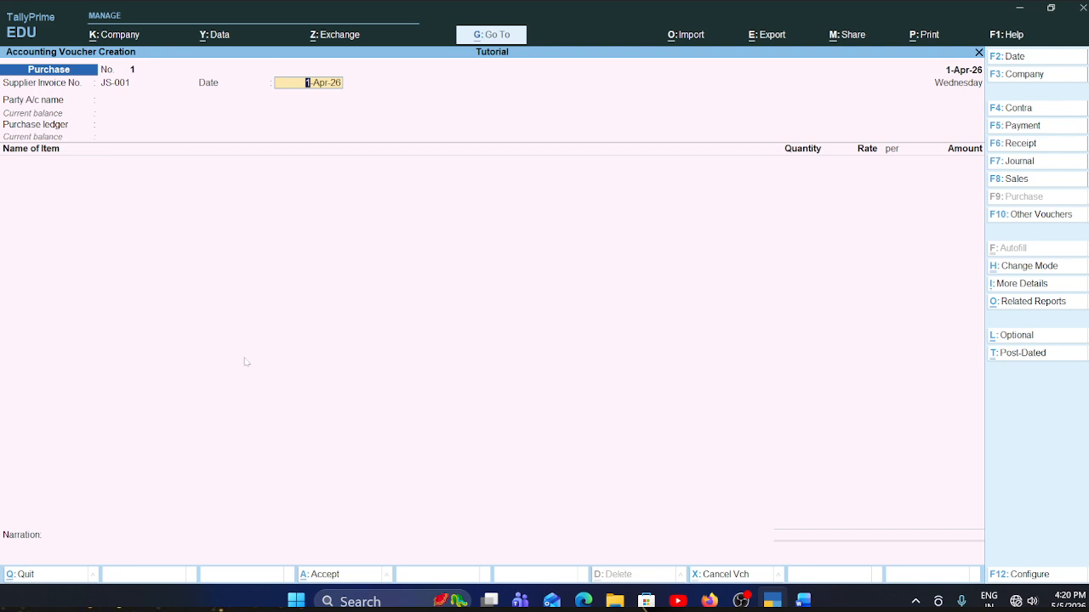
click(1026, 60)
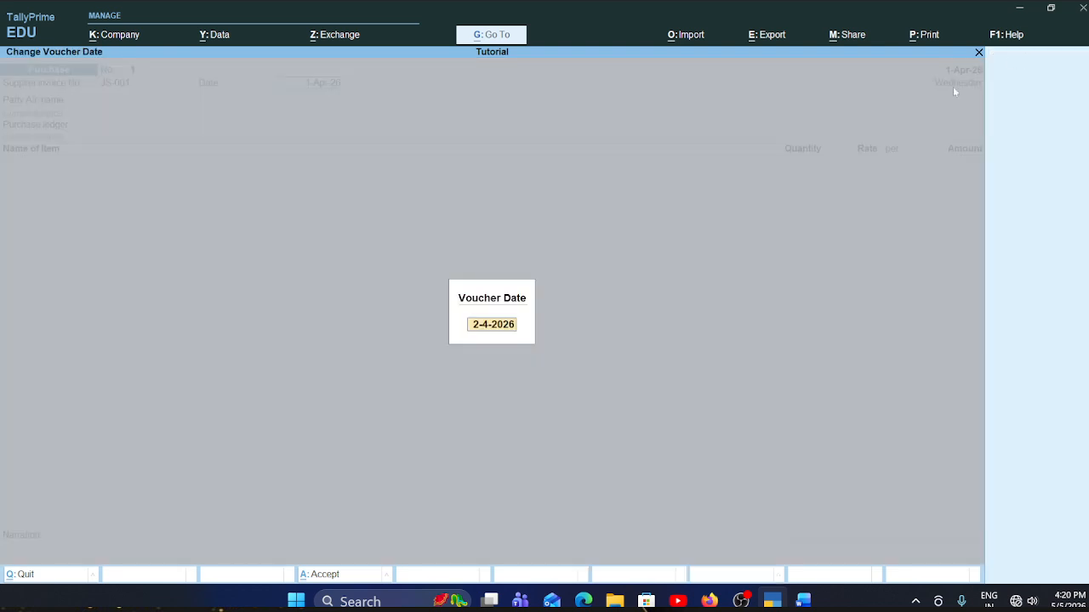
key(Escape)
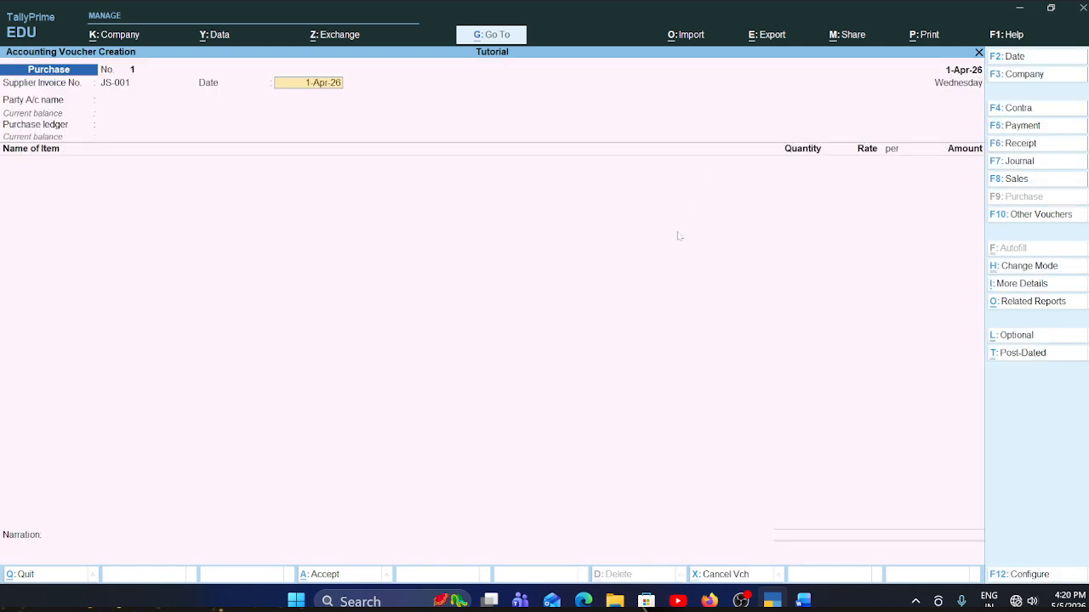
key(Return)
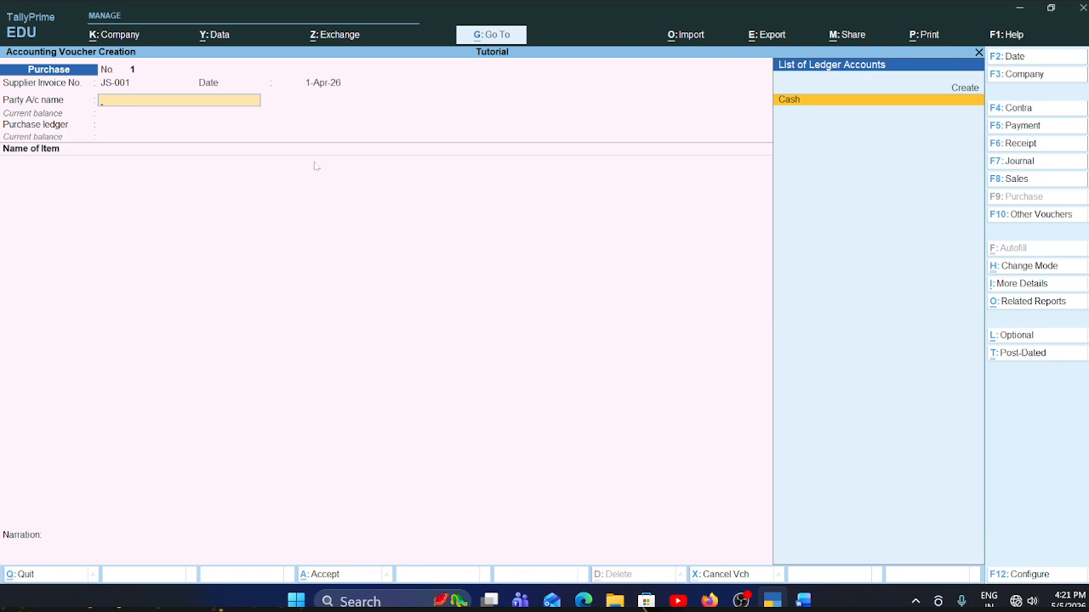
key(alt+c)
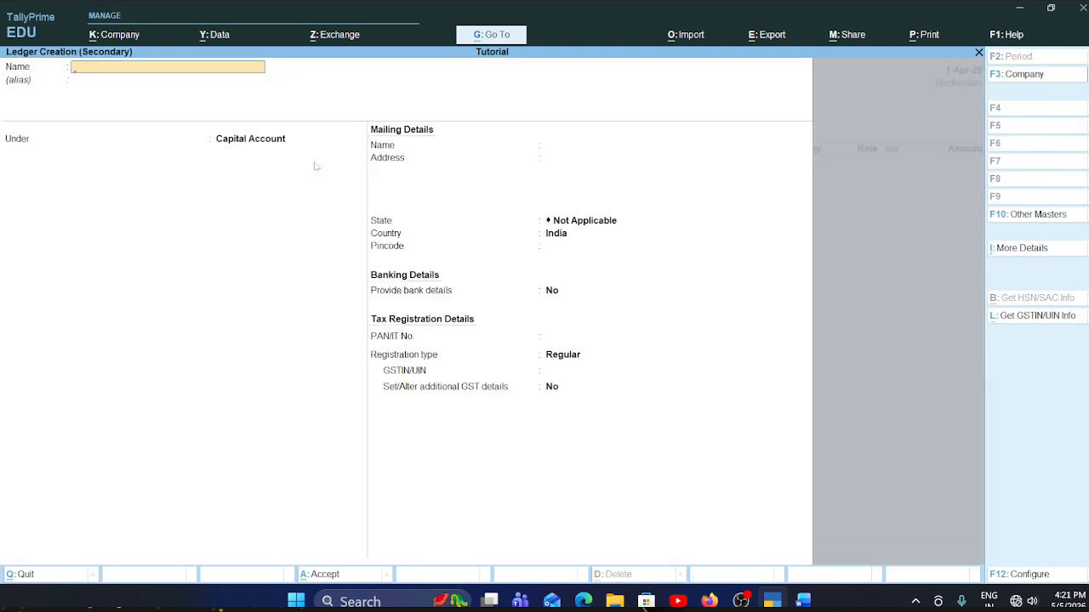
key(Escape)
key(y)
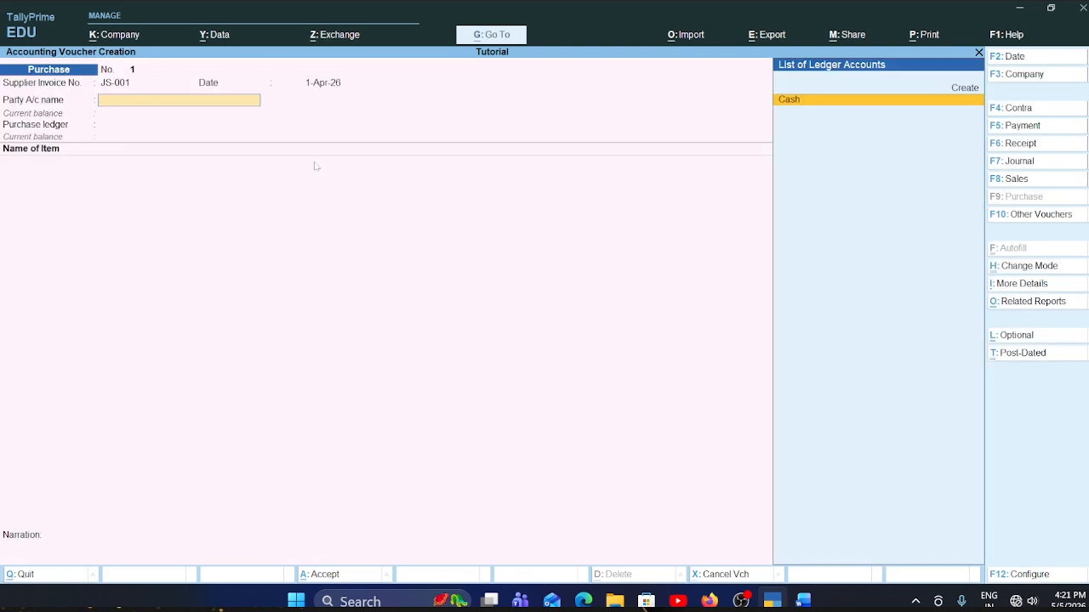
- Start a new party ledger and name it Jaipur Stationers & Distributors, copying the supplier name from the Word document and leaving the alias blank
click(971, 89)
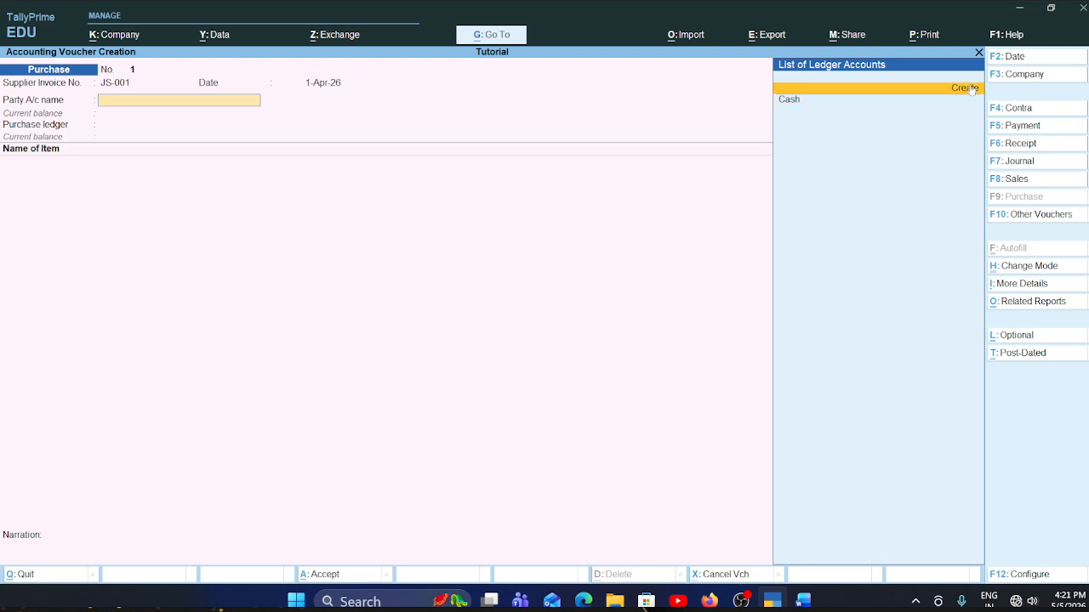
click(972, 90)
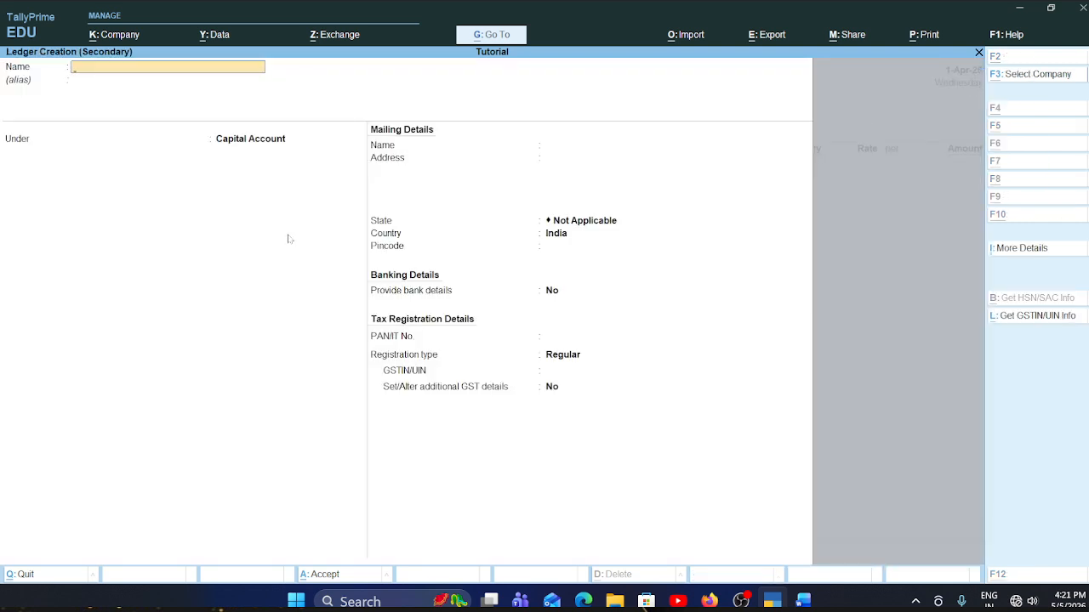
key(alt+Tab)
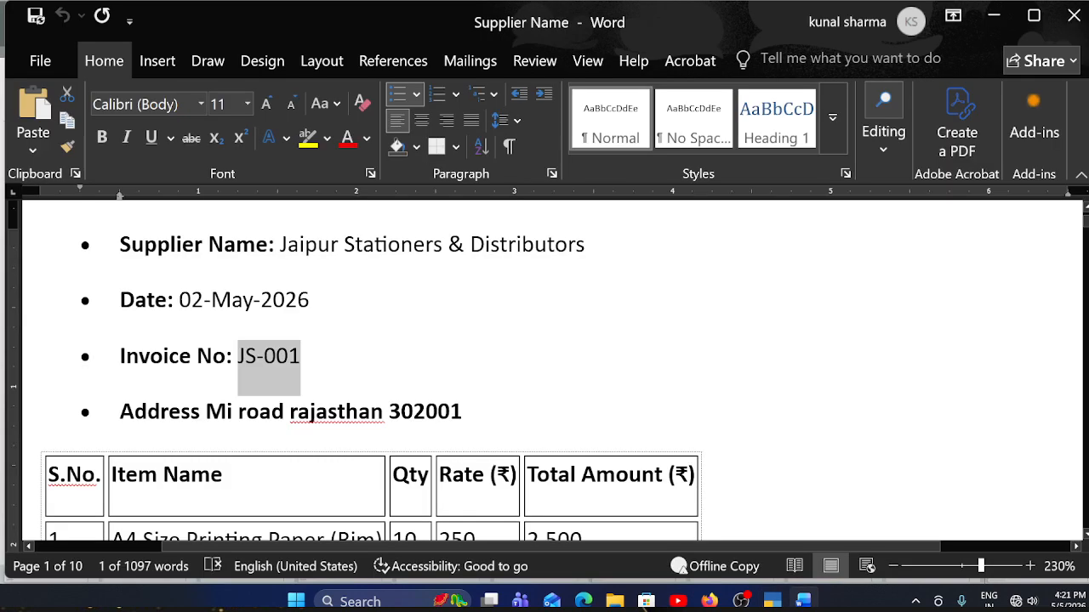
drag(281, 245, 585, 245)
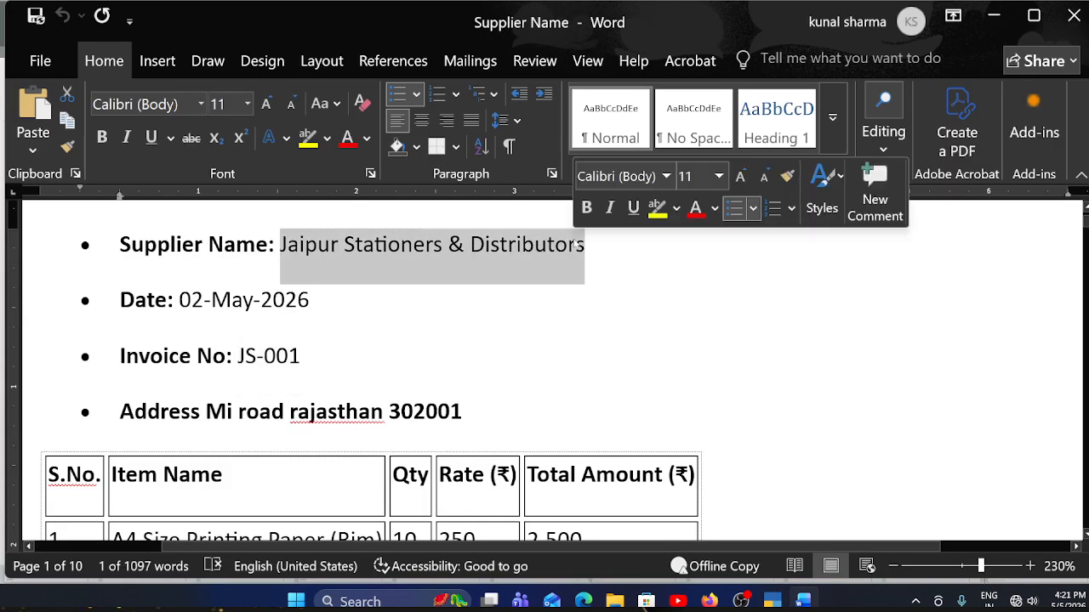
key(alt+Tab)
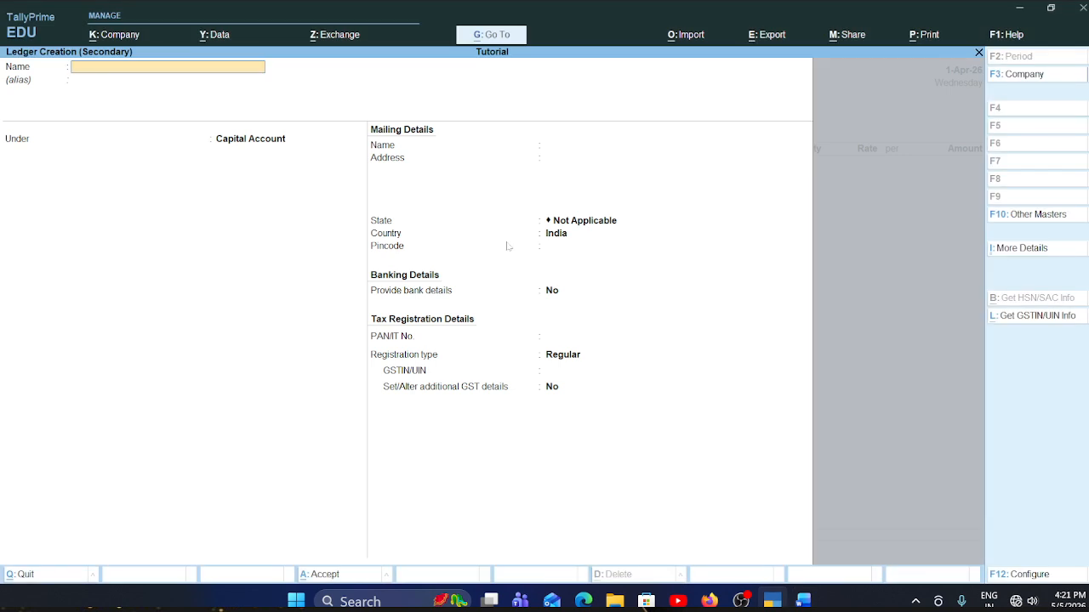
key(ctrl+alt+v)
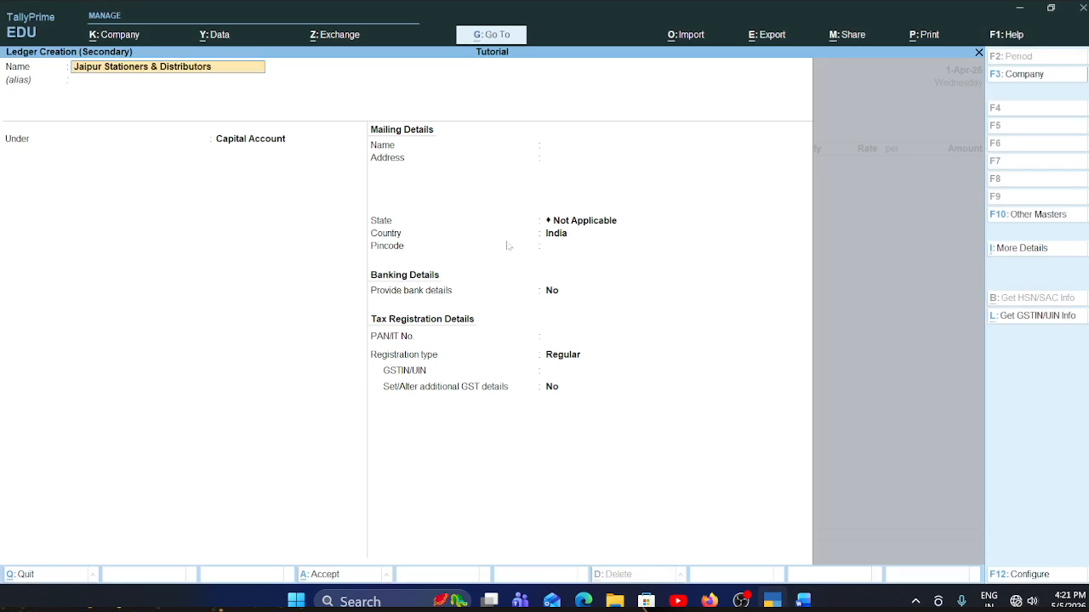
key(Return)
key(Return)
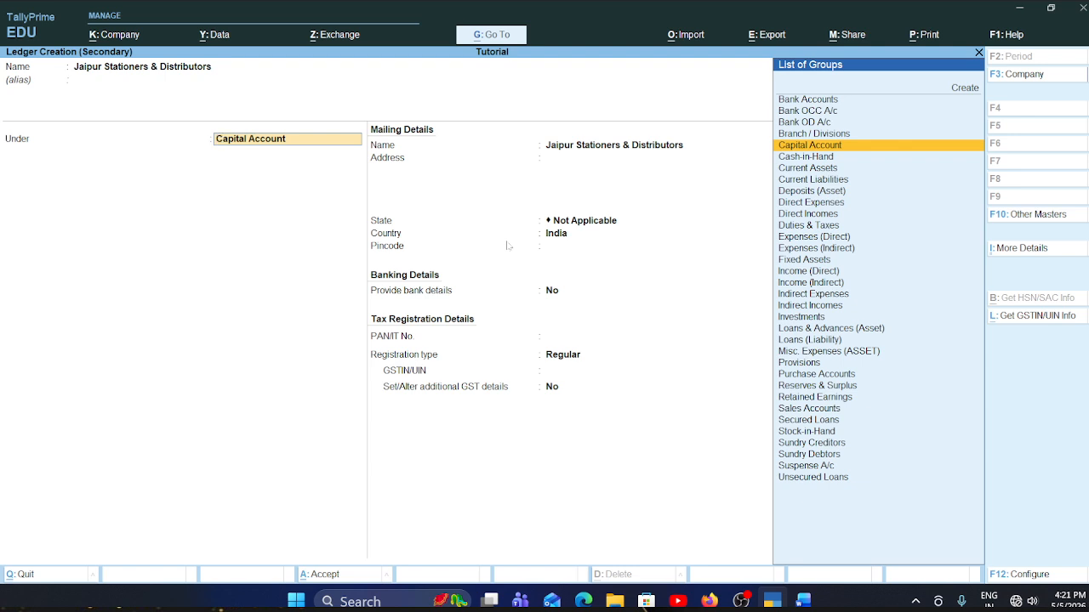
- Place the supplier ledger under Sundry Creditors, keeping bill-by-bill balances at Yes, no default credit period, the credit days check at No and the mailing name
text(S)
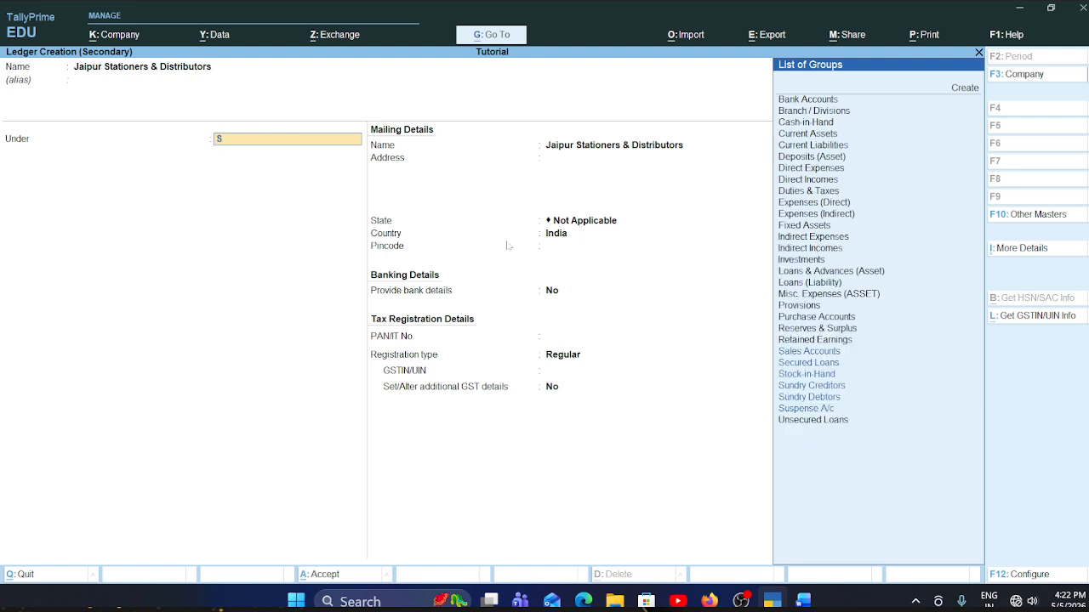
text(un)
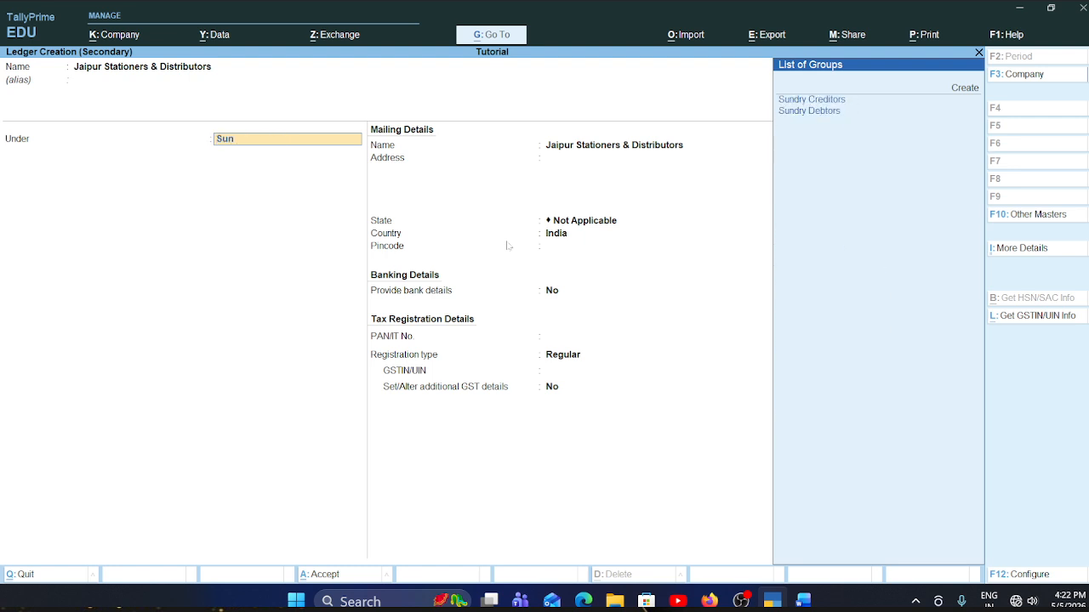
click(819, 100)
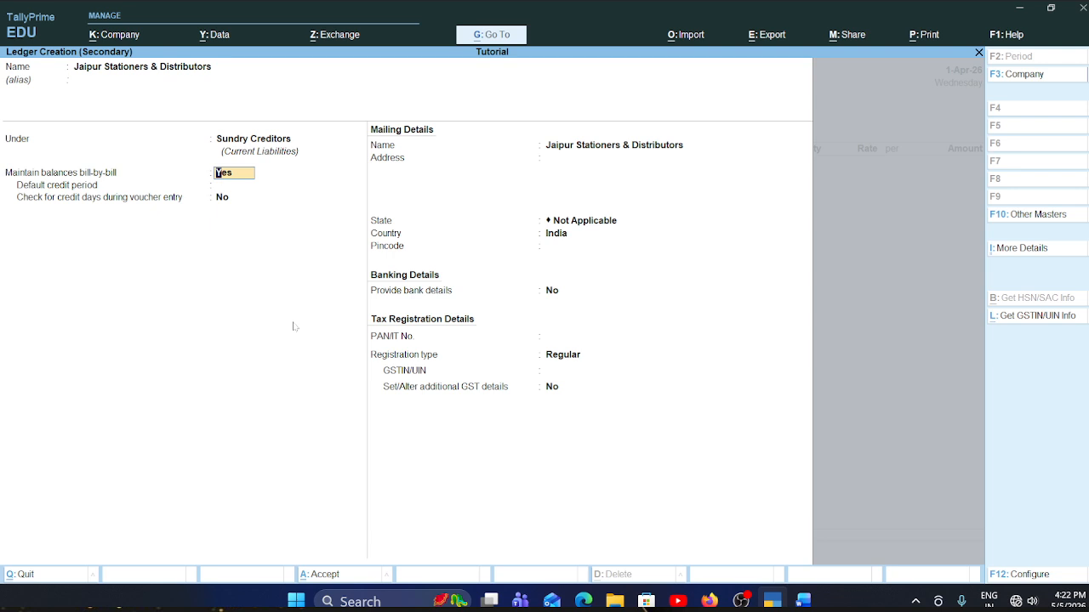
key(Return)
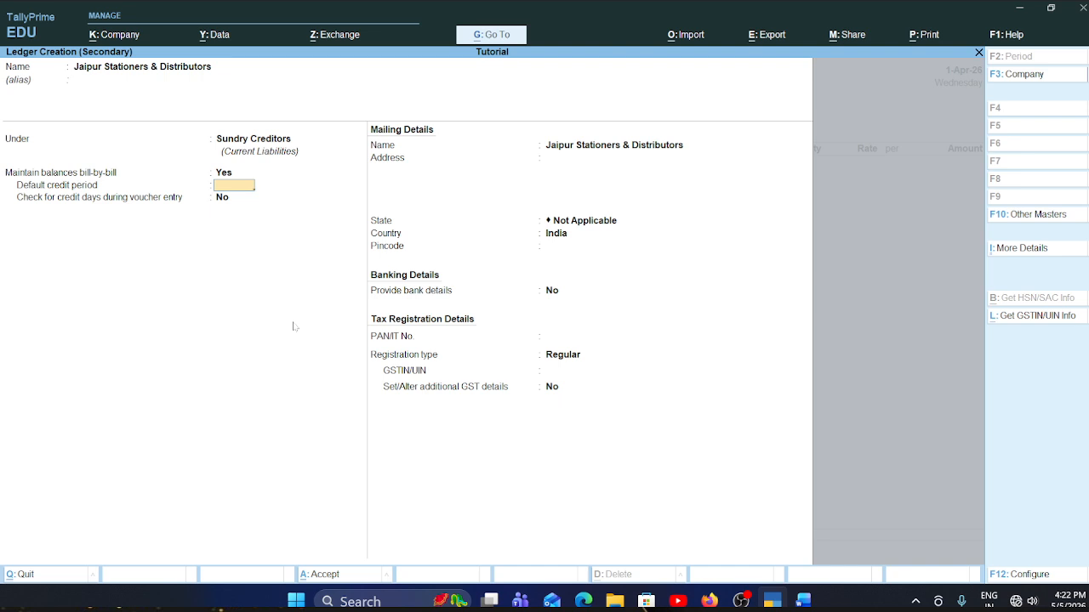
key(Return)
key(Return)
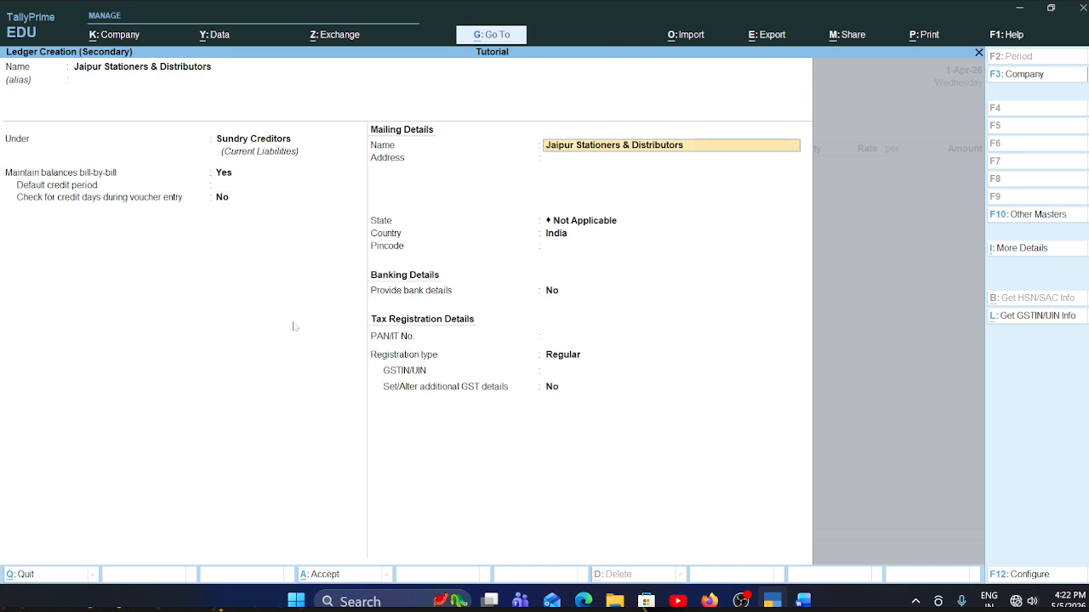
key(Return)
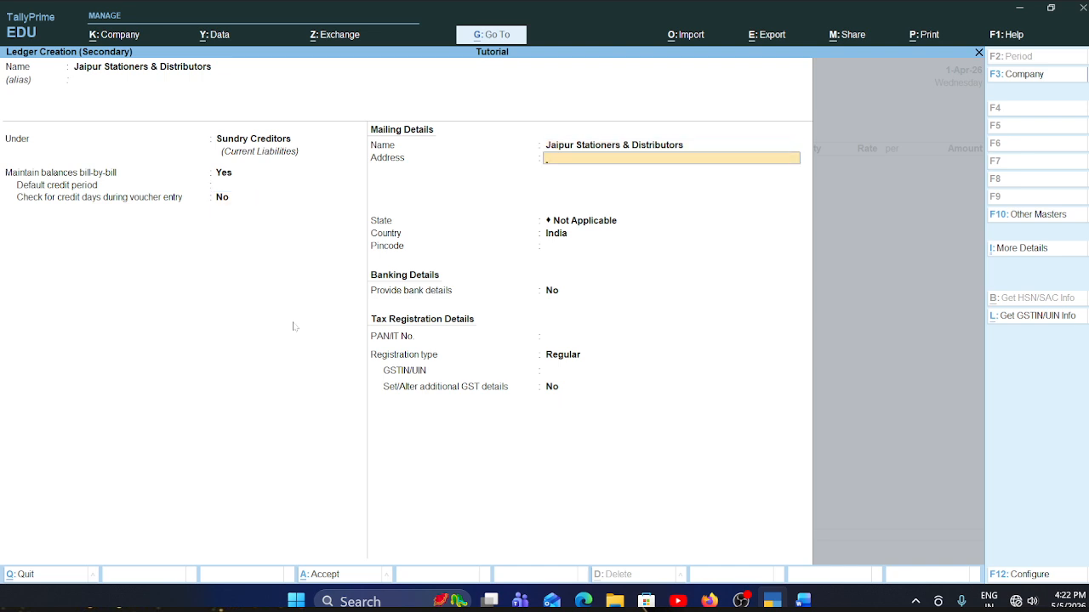
- Copy the supplier's address without the pincode from the Word document into the ledger's mailing address, and add the city on the second line
key(alt+Tab)
scroll(294, 327, down, 1)
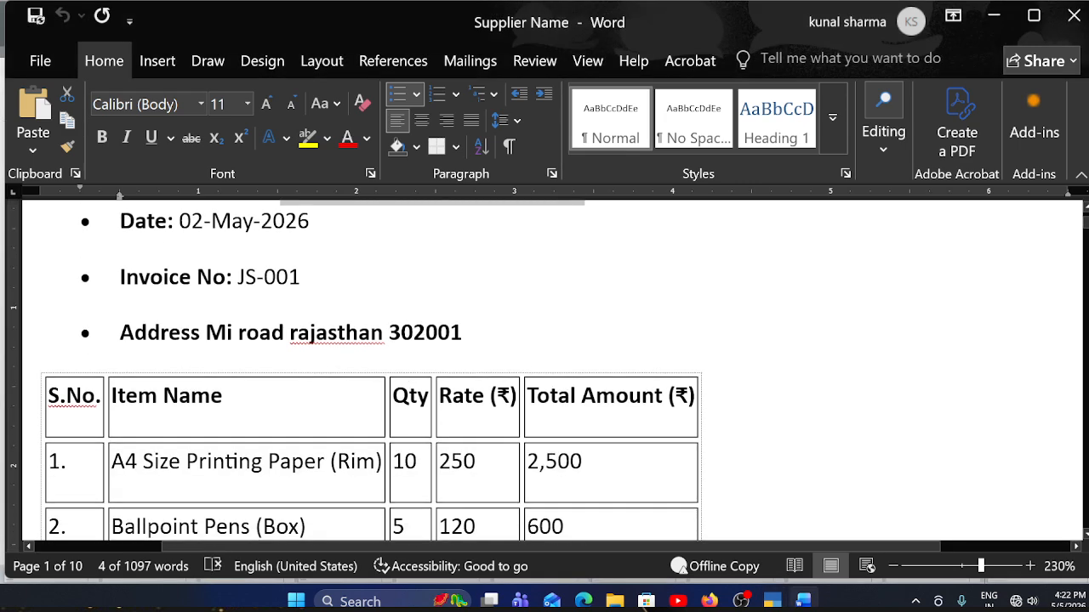
drag(206, 332, 347, 334)
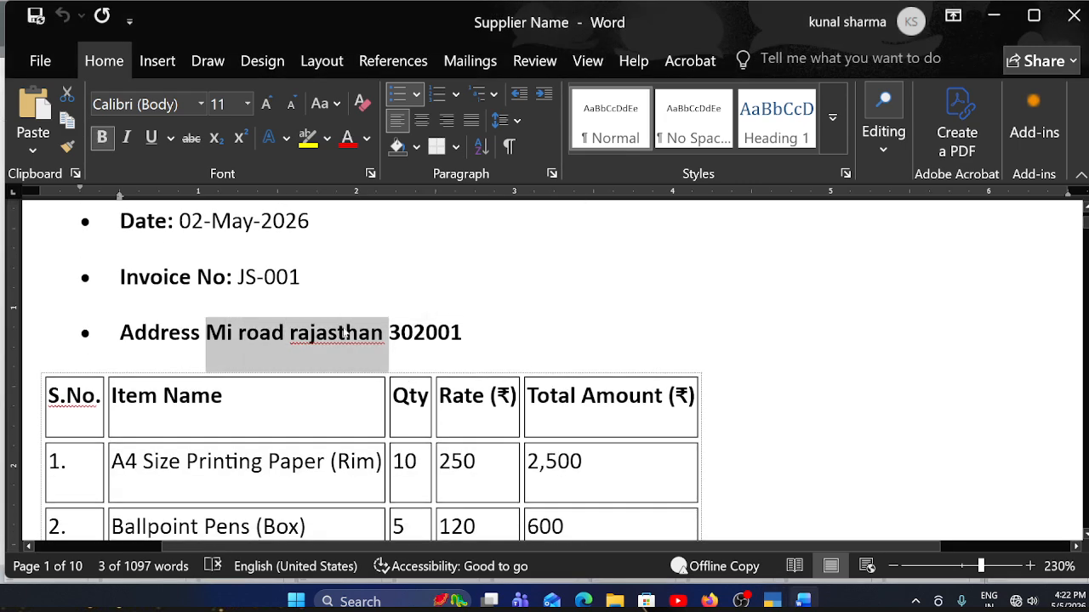
key(ctrl+c)
key(alt+Tab)
key(ctrl+v)
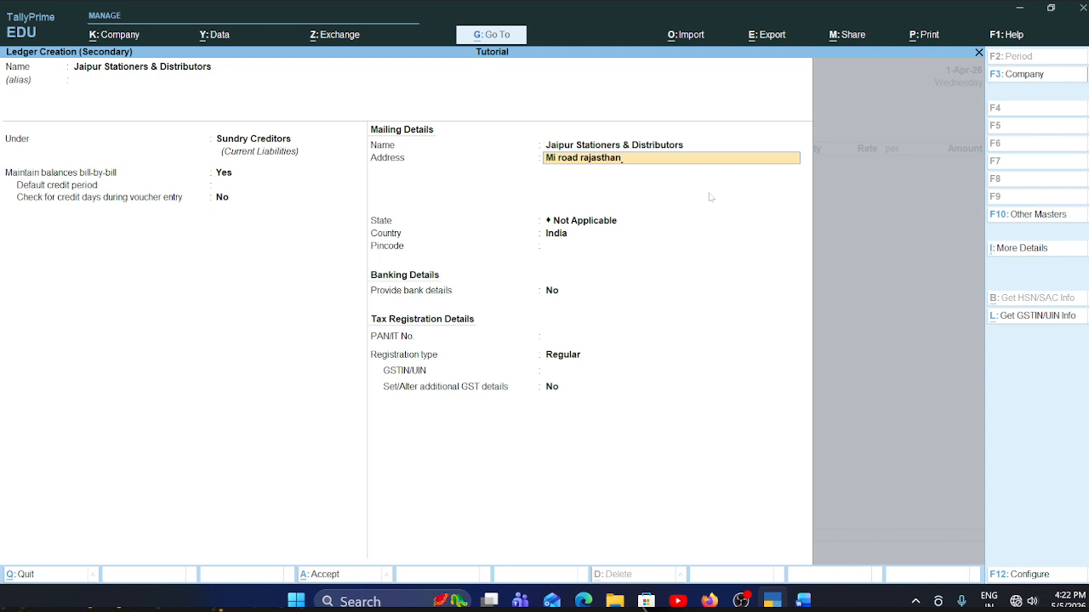
key(Return)
text(Jai)
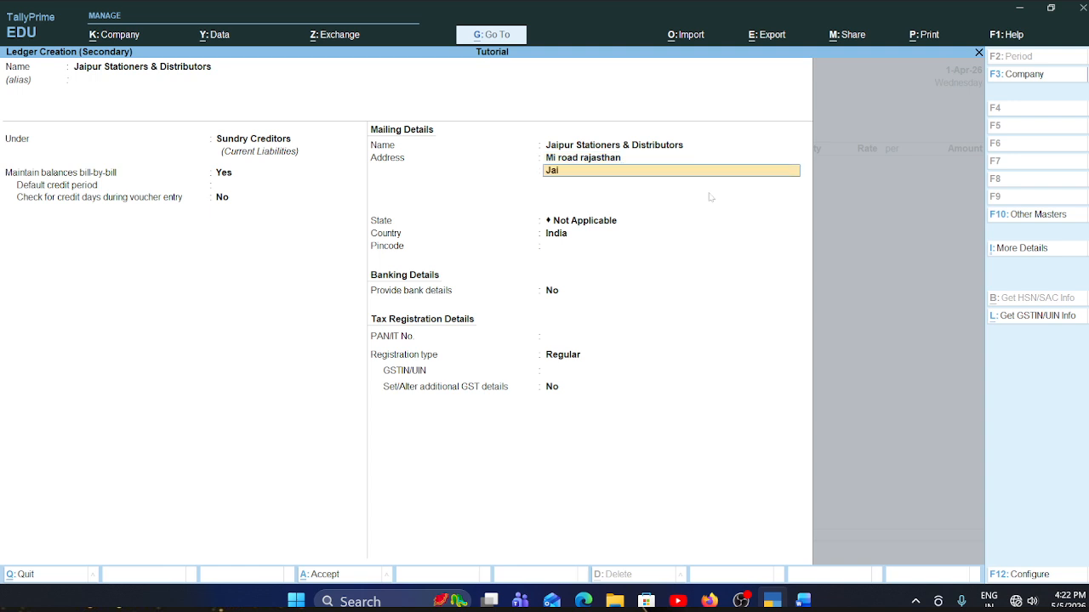
text(pur)
key(Return)
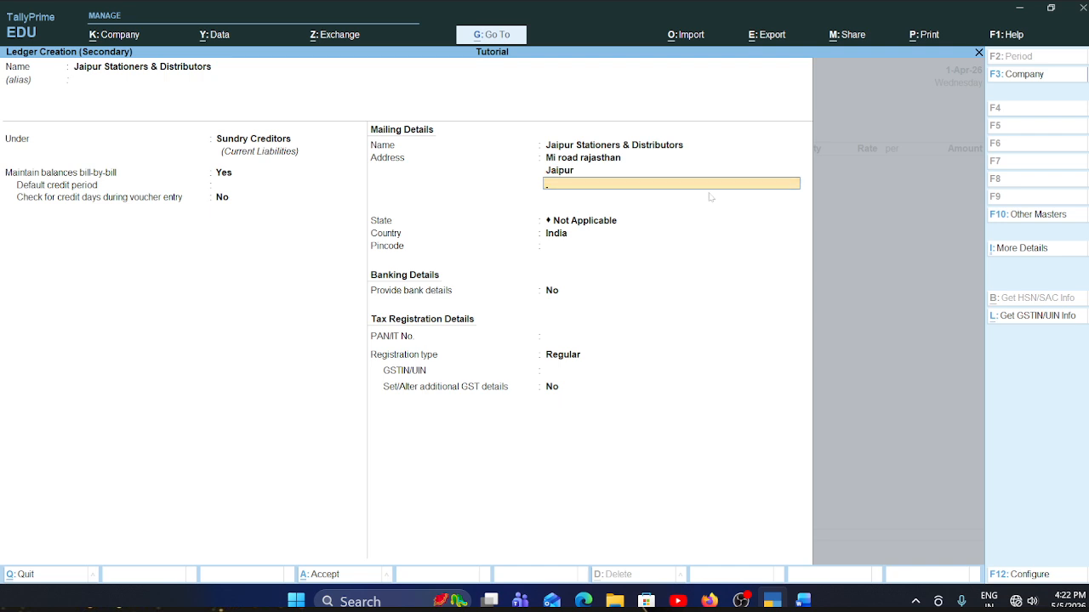
key(Return)
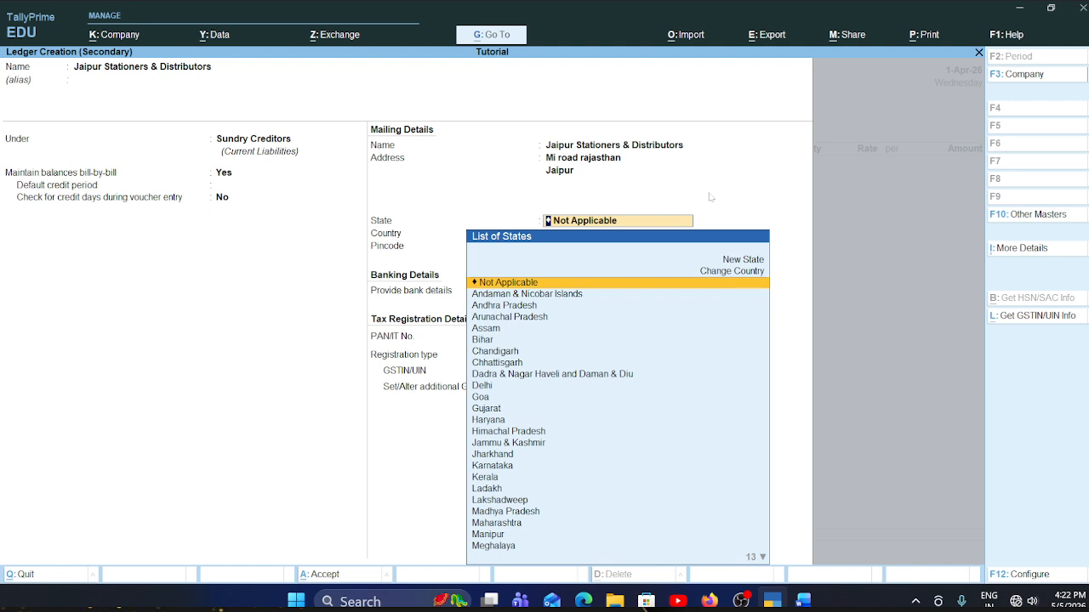
- Set the supplier's state to Rajasthan, keep the country as India, and enter the supplier's pincode
text(R)
key(Return)
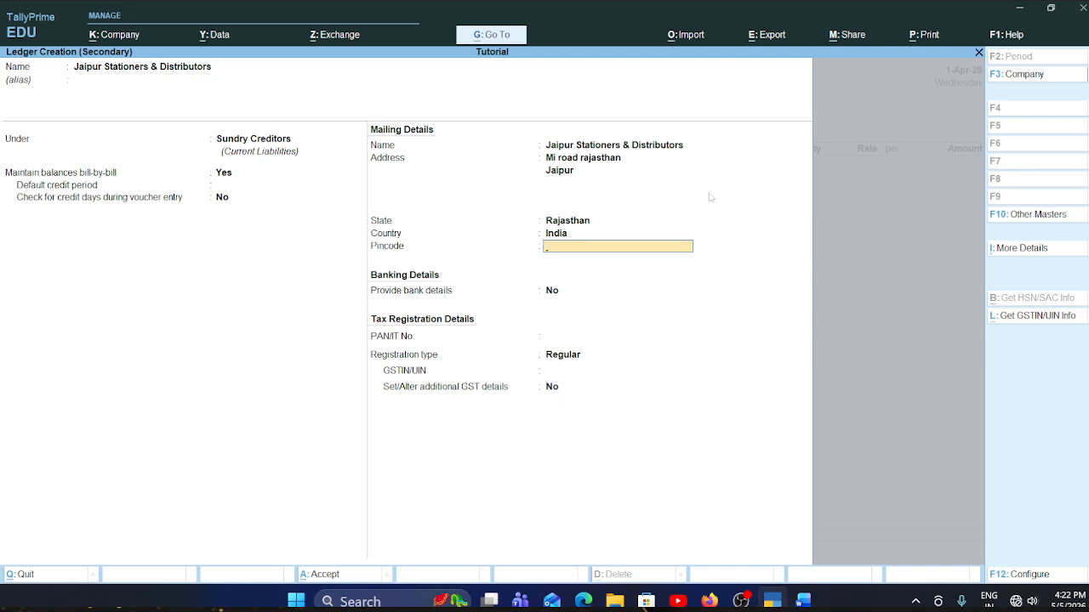
text(30200)
key(Return)
key(Return)
key(Return)
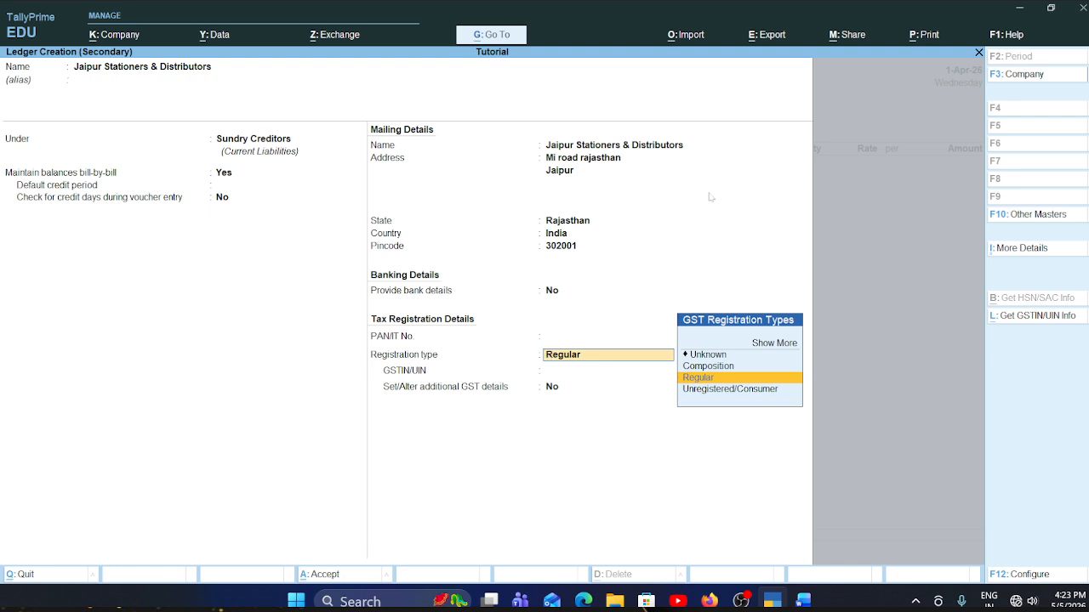
- Keep bank details at No, registration type Regular and additional GST details at No, leave PAN and GSTIN blank, and save the supplier ledger
key(Return)
key(Return)
key(Return)
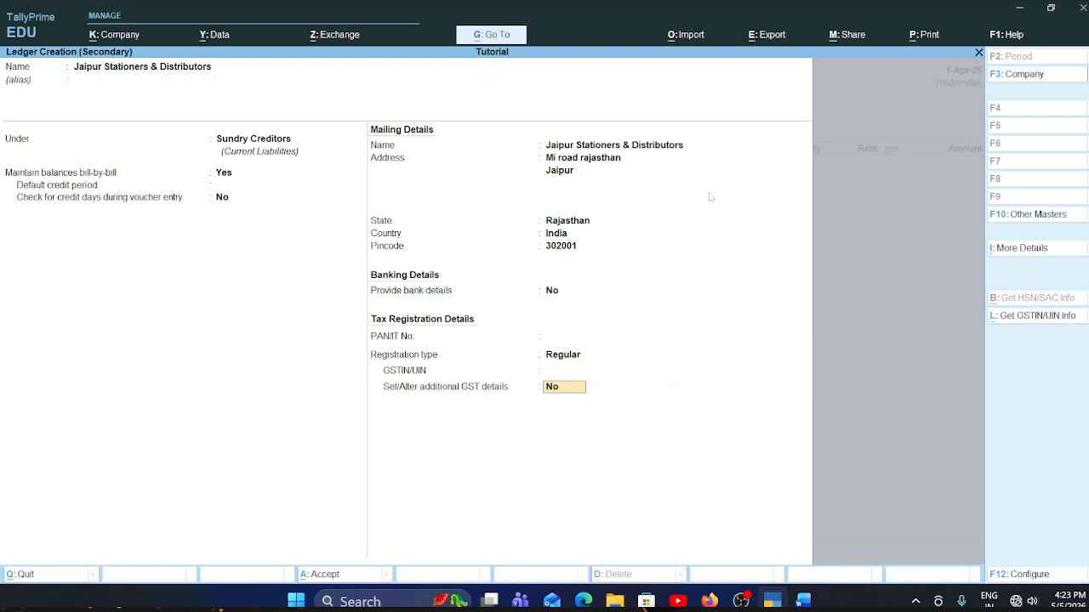
key(Return)
key(Return)
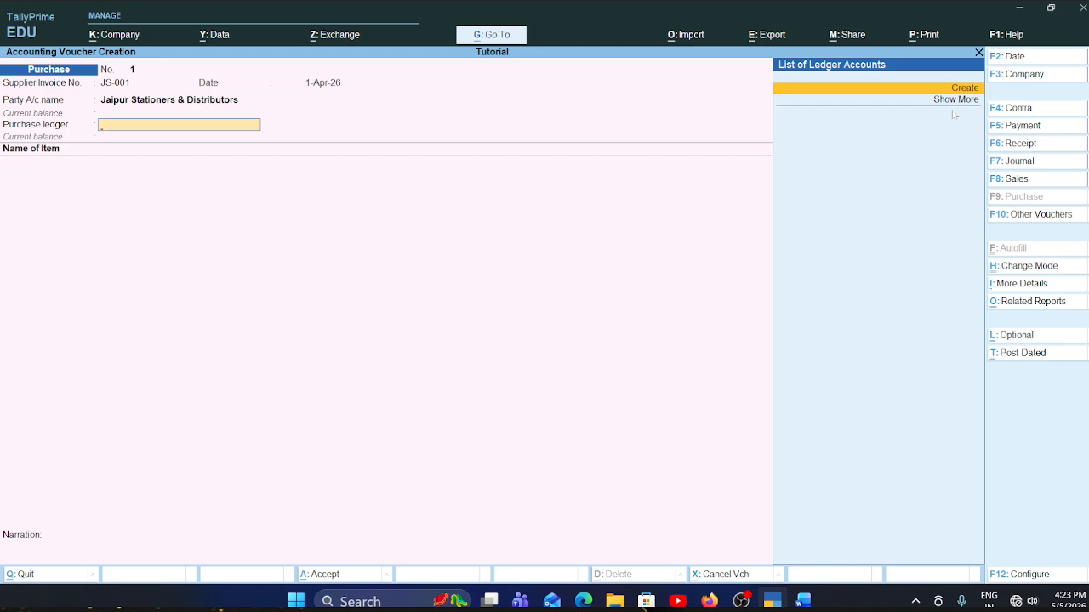
- Start a new ledger for the voucher's purchase ledger, name it Purchase Exempted and leave the alias blank
key(super)
key(super)
key(alt+c)
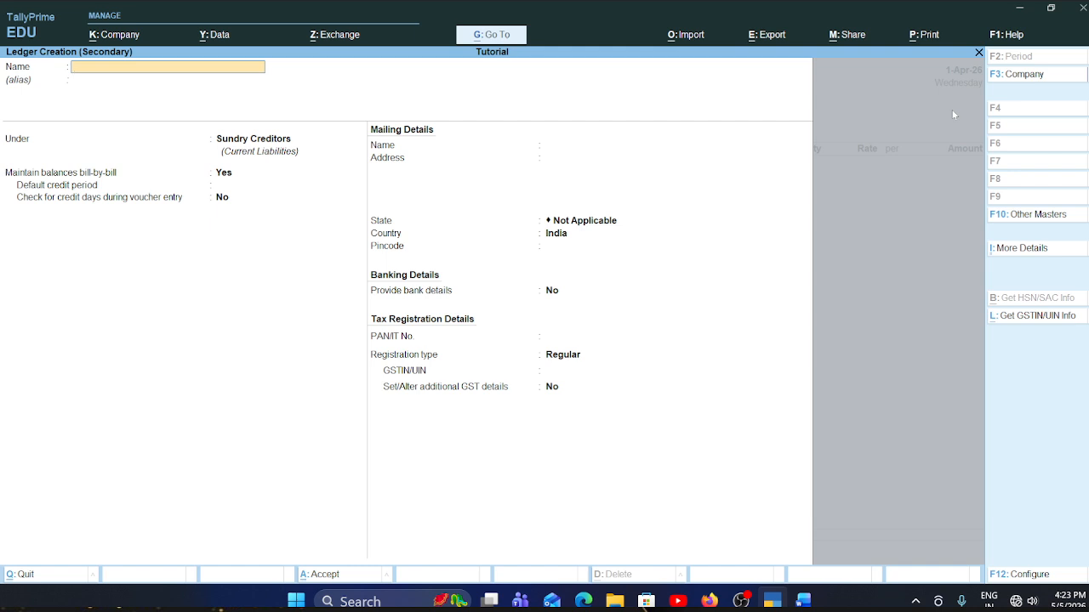
text(Purchase Exempted)
key(Return)
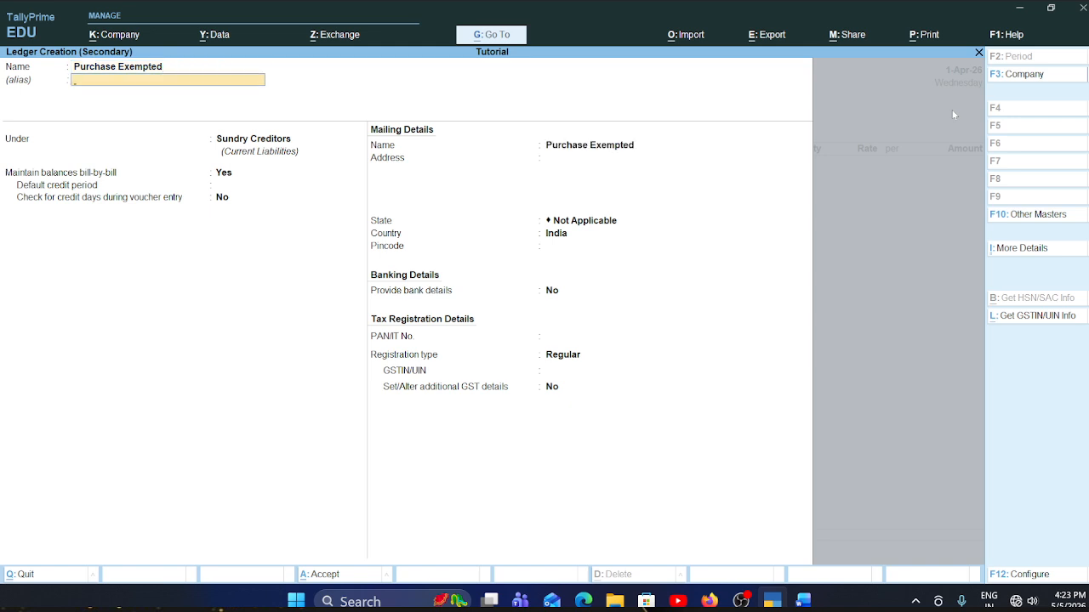
key(Return)
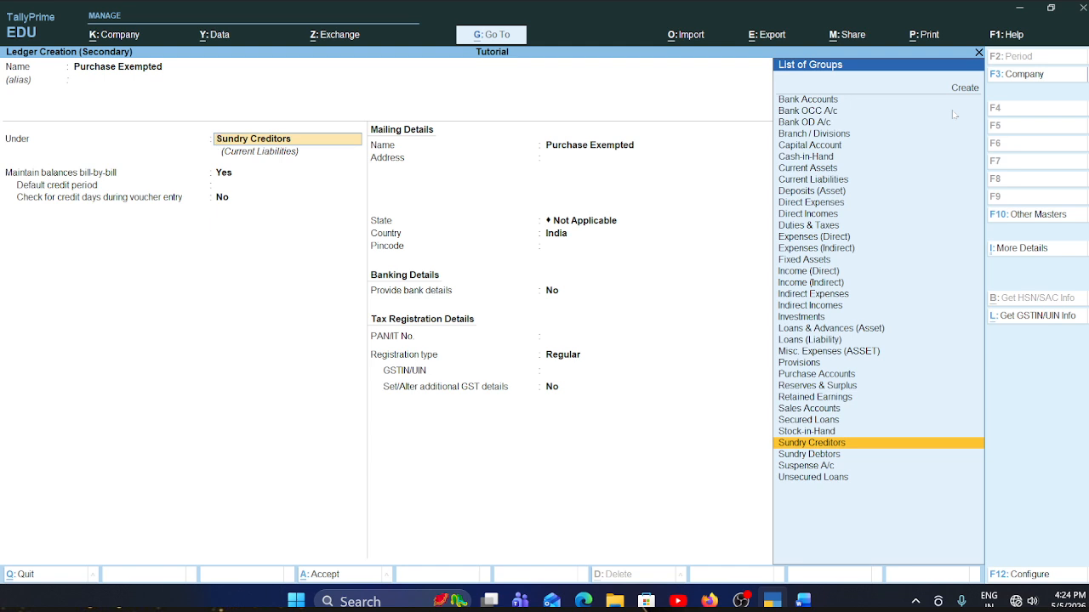
- Place the Purchase Exempted ledger under Purchase Accounts and keep its type of ledger as Not Applicable
text(Pur)
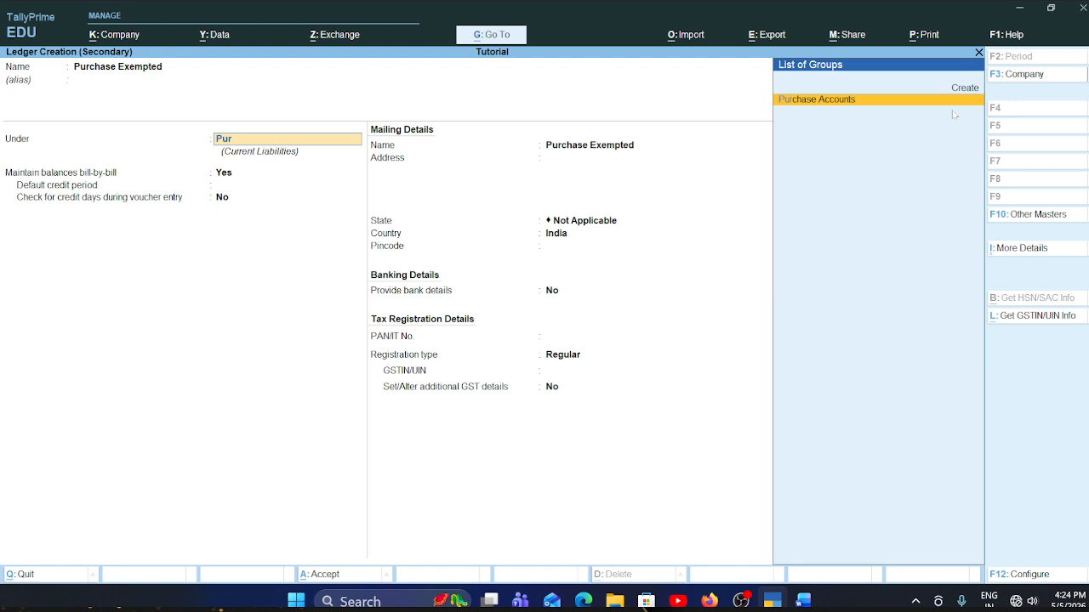
key(Return)
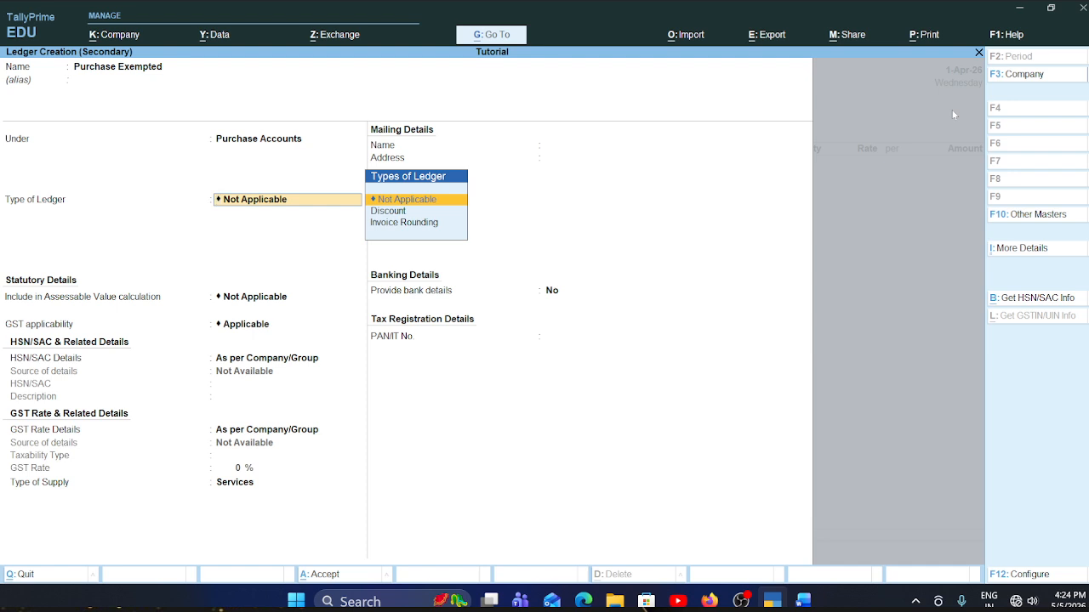
key(Return)
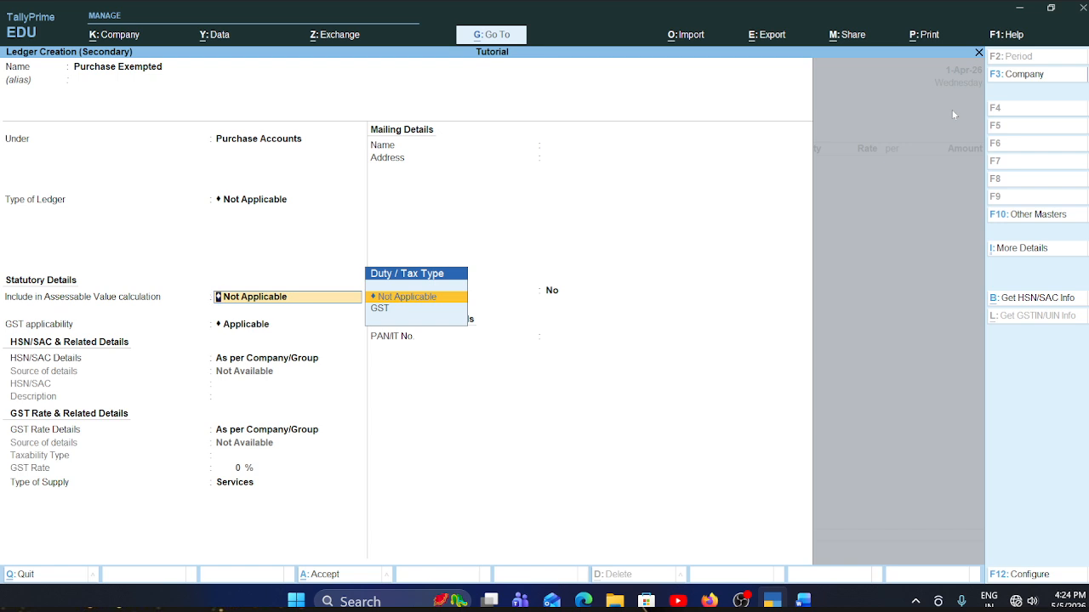
- Keep assessable value Not Applicable, GST Applicable, HSN/SAC and GST rate As per Company/Group, and bank details No, and save the Purchase Exempted ledger
key(Return)
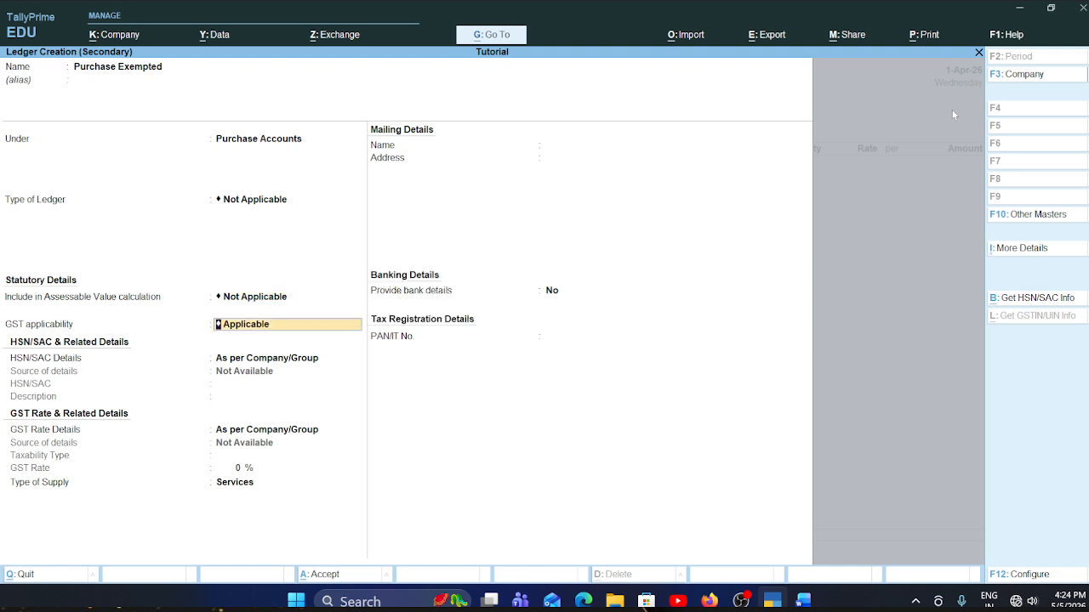
key(Return)
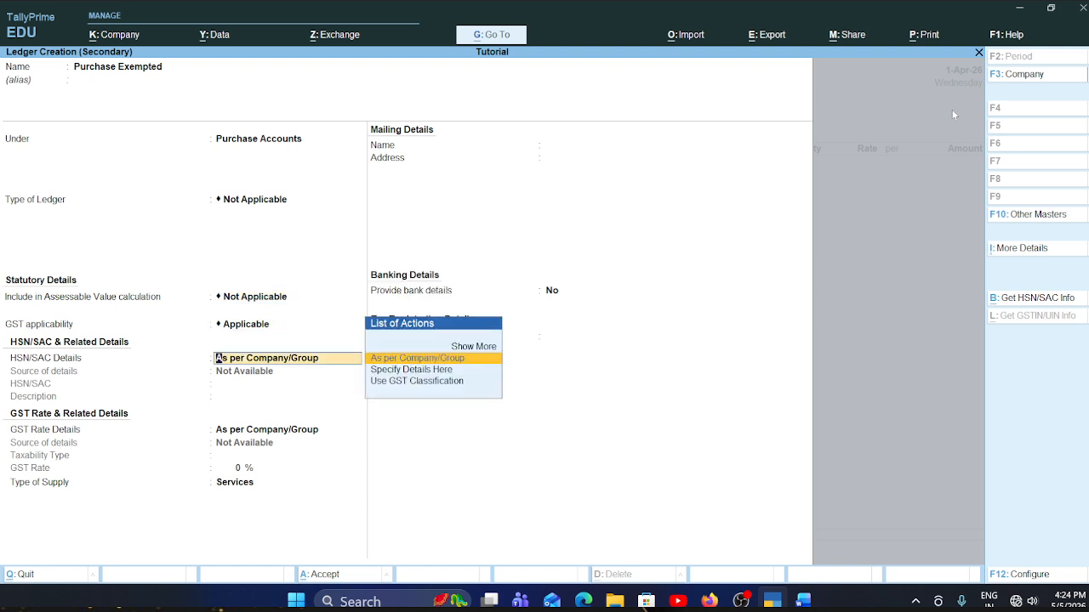
key(Return)
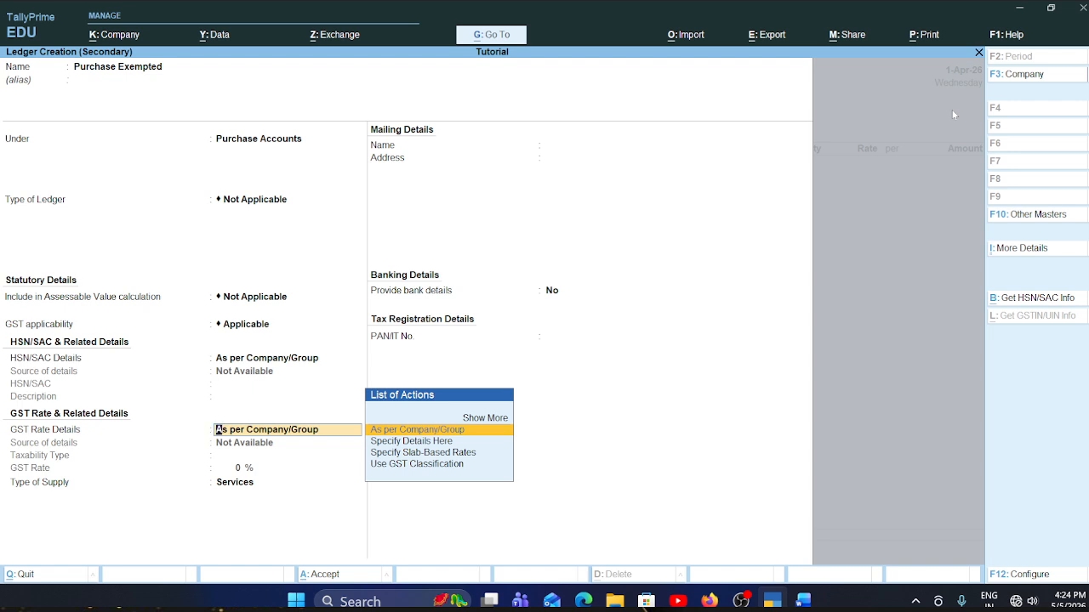
key(Return)
key(Return)
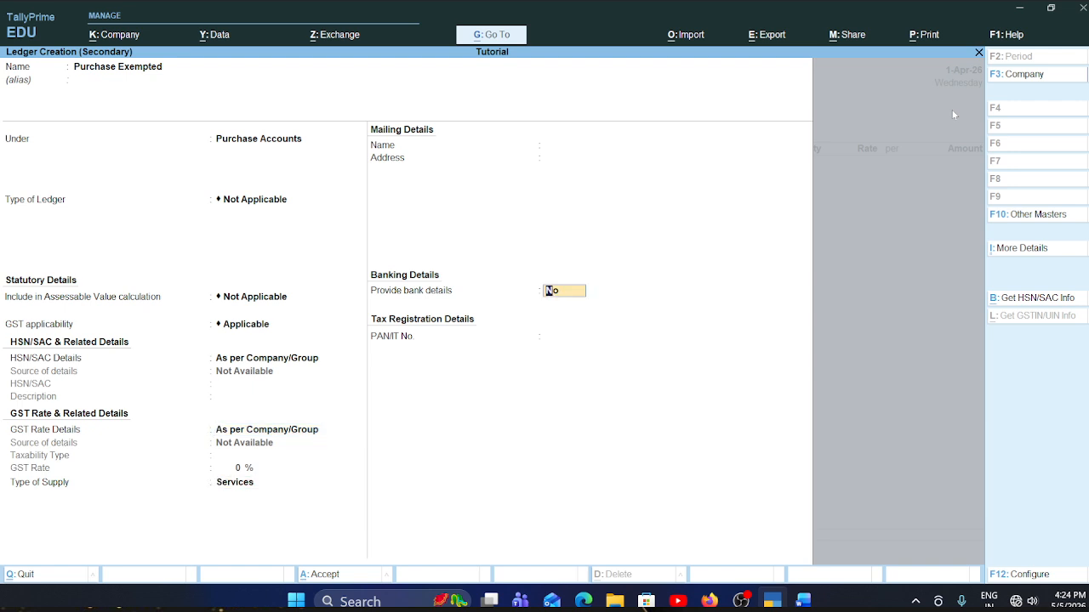
key(Return)
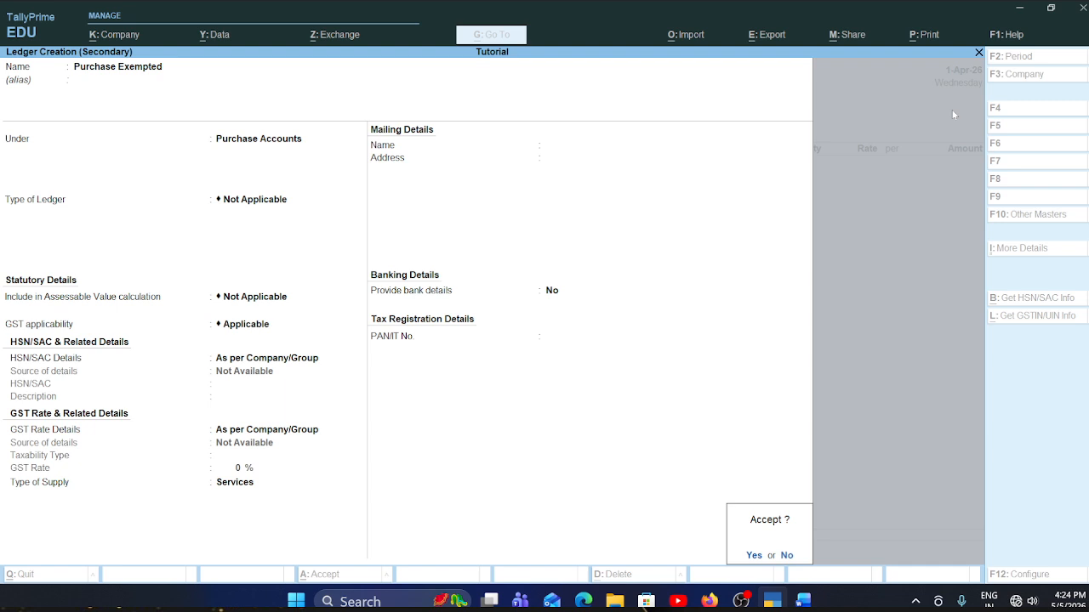
key(Return)
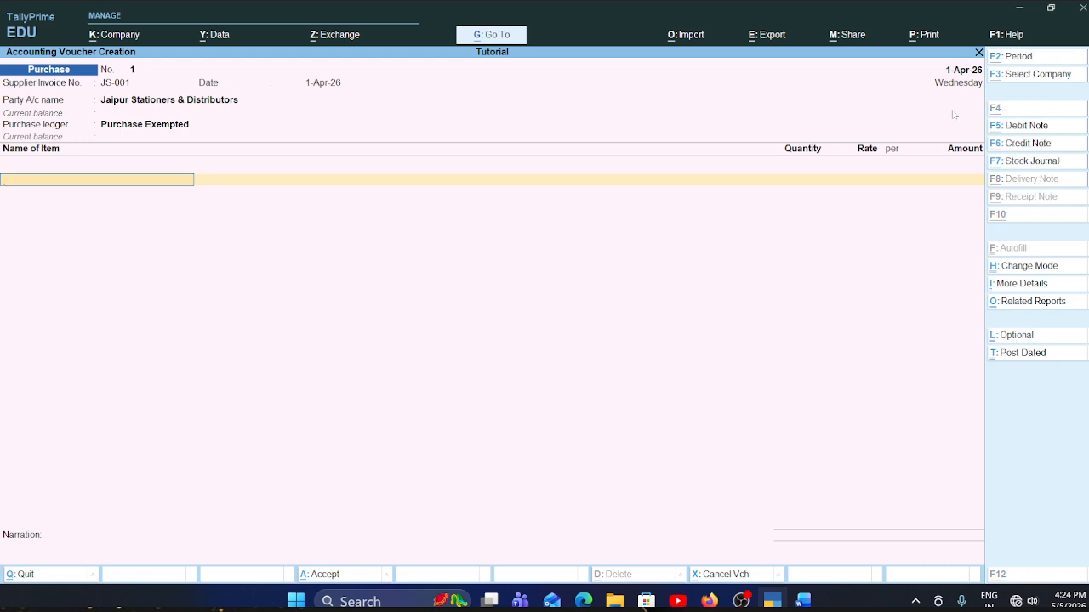
- Start a new stock item from the voucher and name it A4 Size Printing Paper (Rim, copied from the first row of the Word invoice
key(alt+c)
key(alt+Tab)
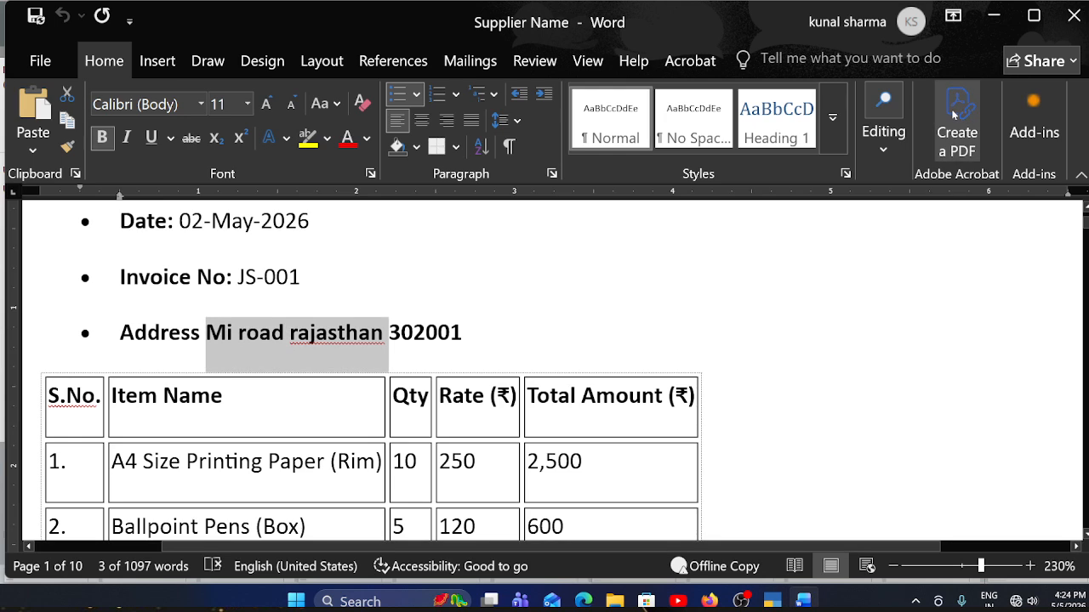
scroll(863, 180, down, 1)
scroll(84, 88, down, 3)
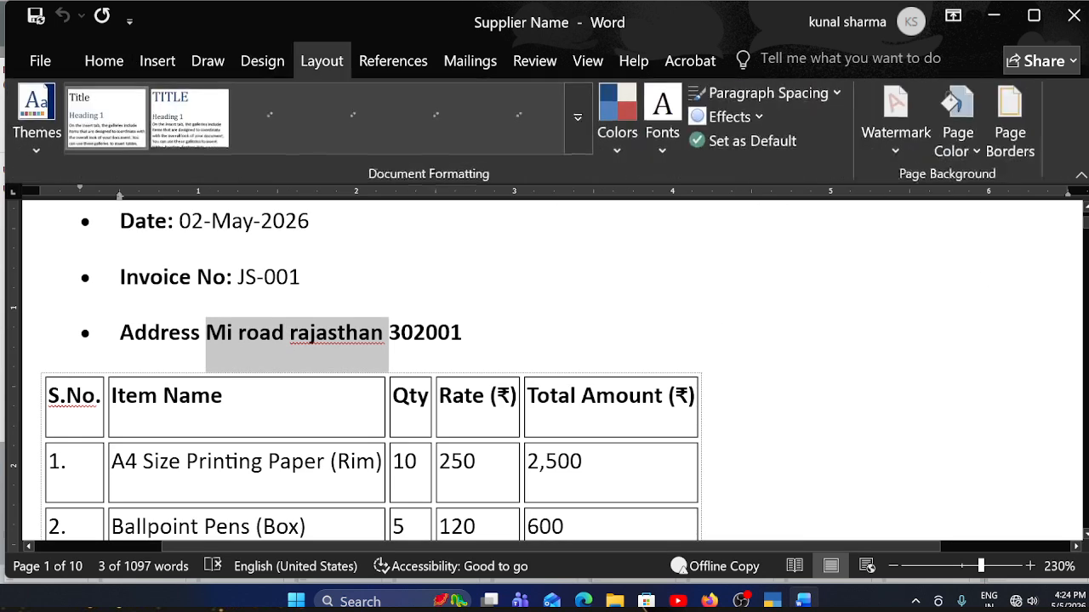
scroll(372, 366, down, 2)
scroll(372, 366, down, 1)
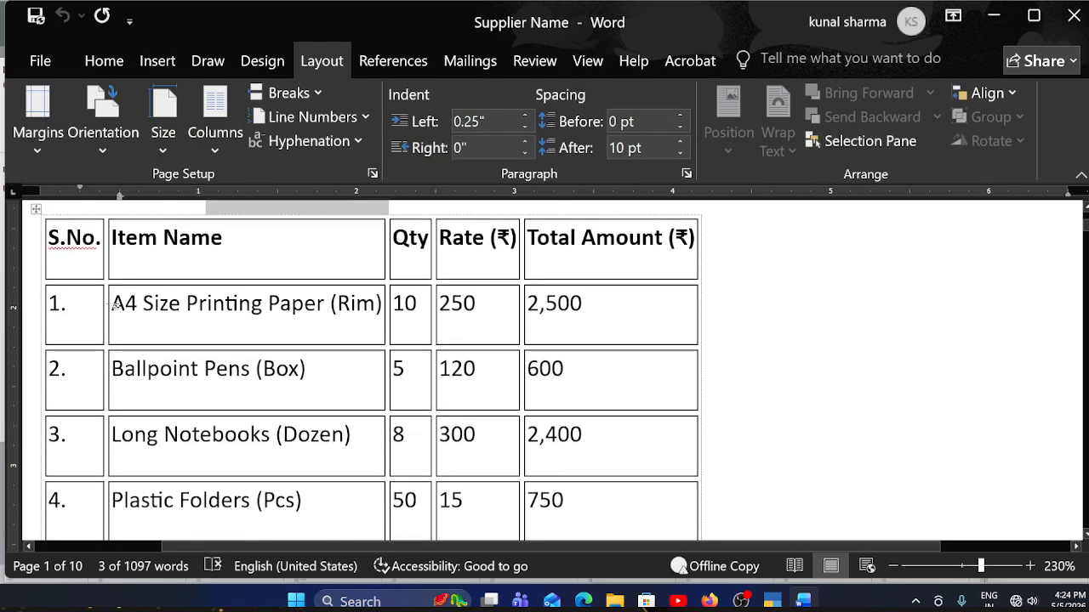
drag(111, 306, 379, 315)
key(ctrl+c)
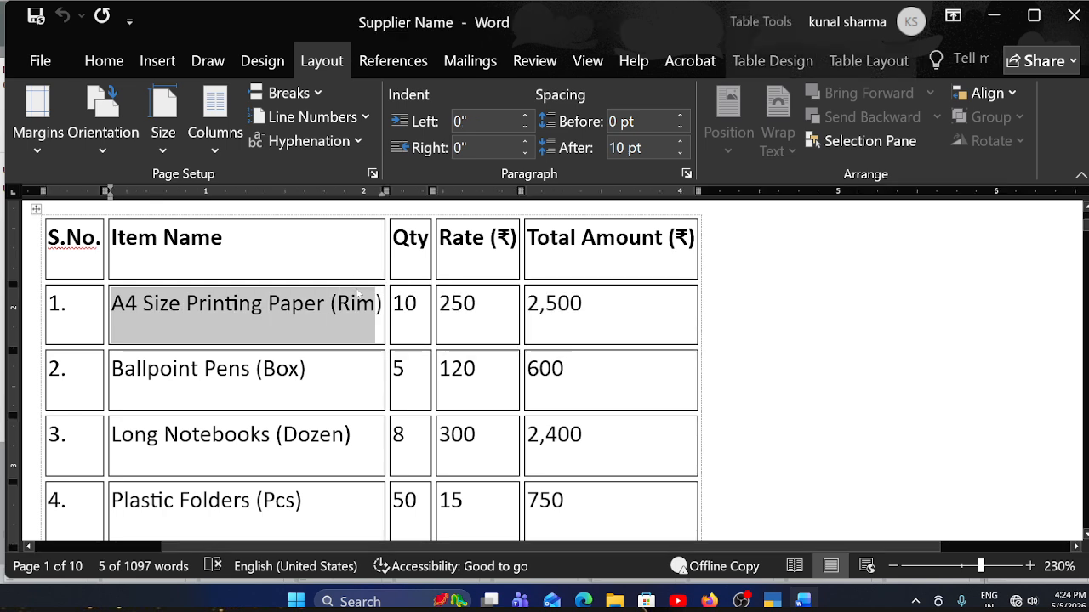
key(alt+Tab)
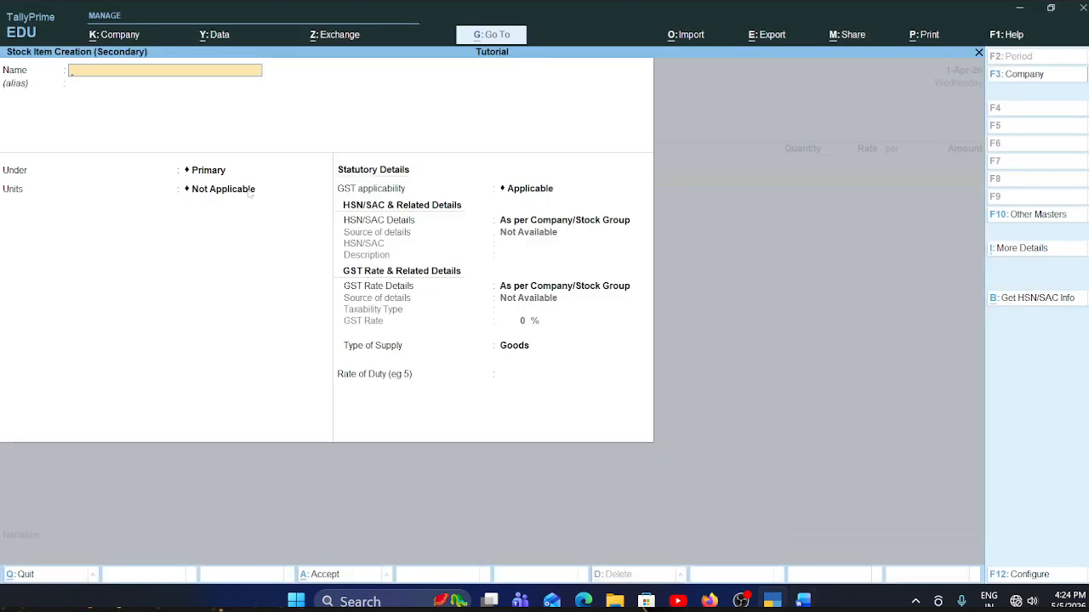
key(ctrl+v)
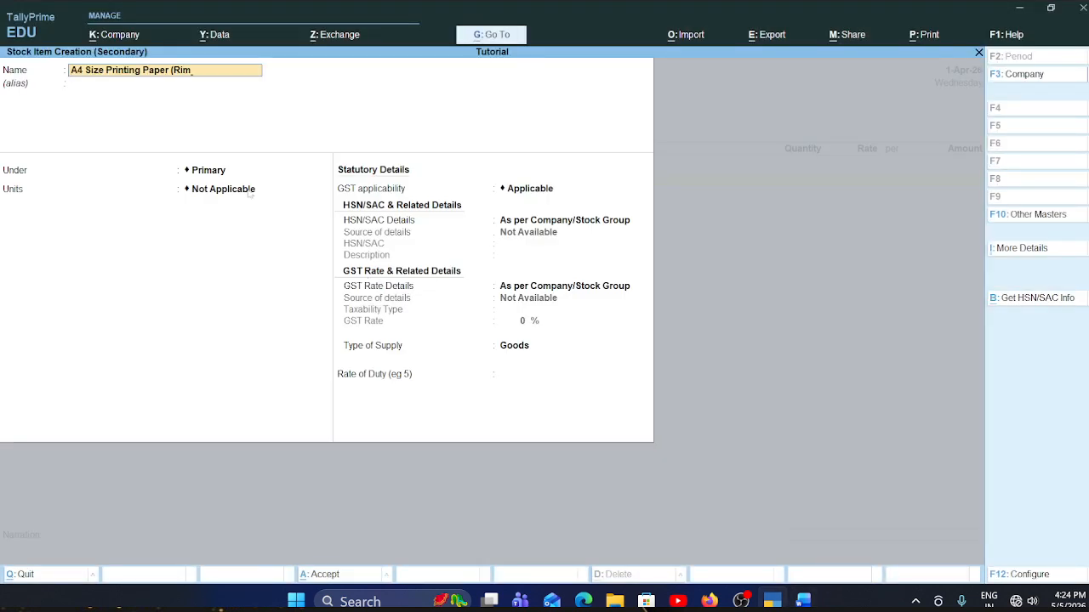
- In the Word invoice, replace Rim with box in the first item's name and return to TallyPrime
key(alt+Tab)
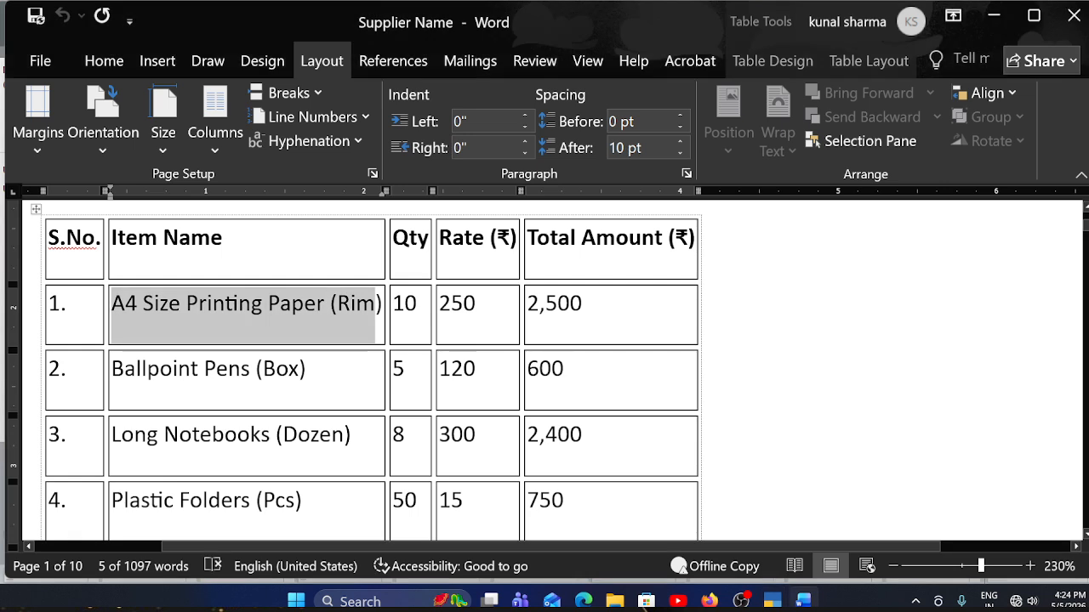
drag(307, 371, 263, 371)
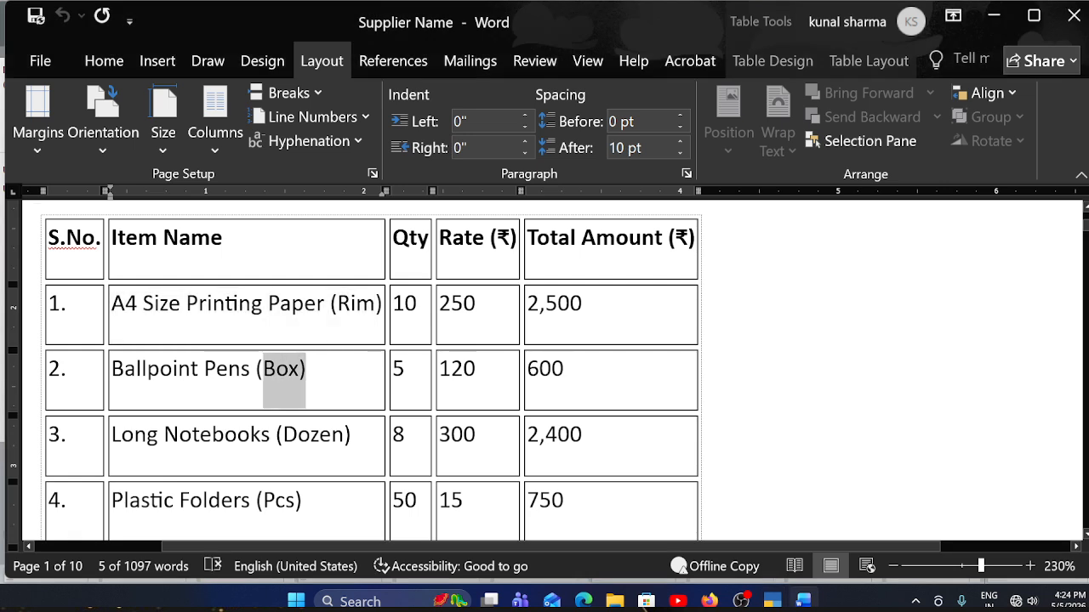
click(307, 371)
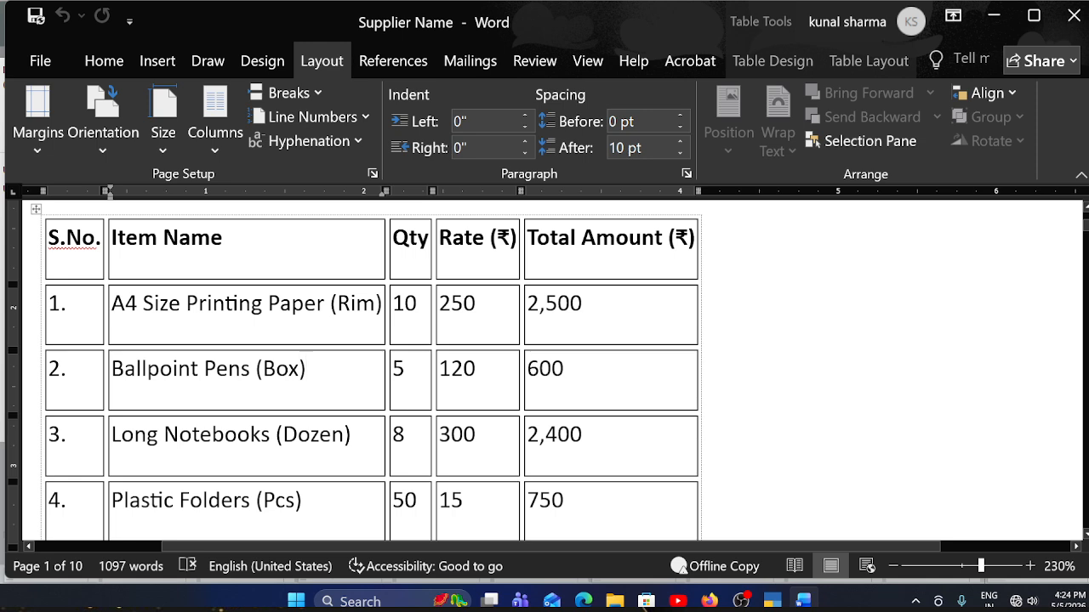
key(alt+Tab)
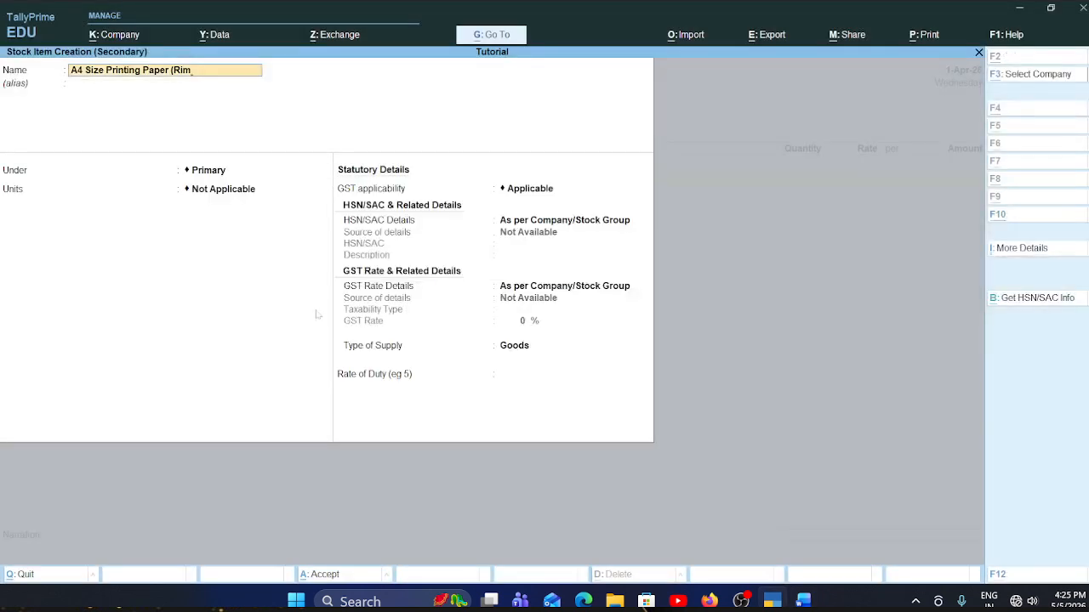
key(alt+Tab)
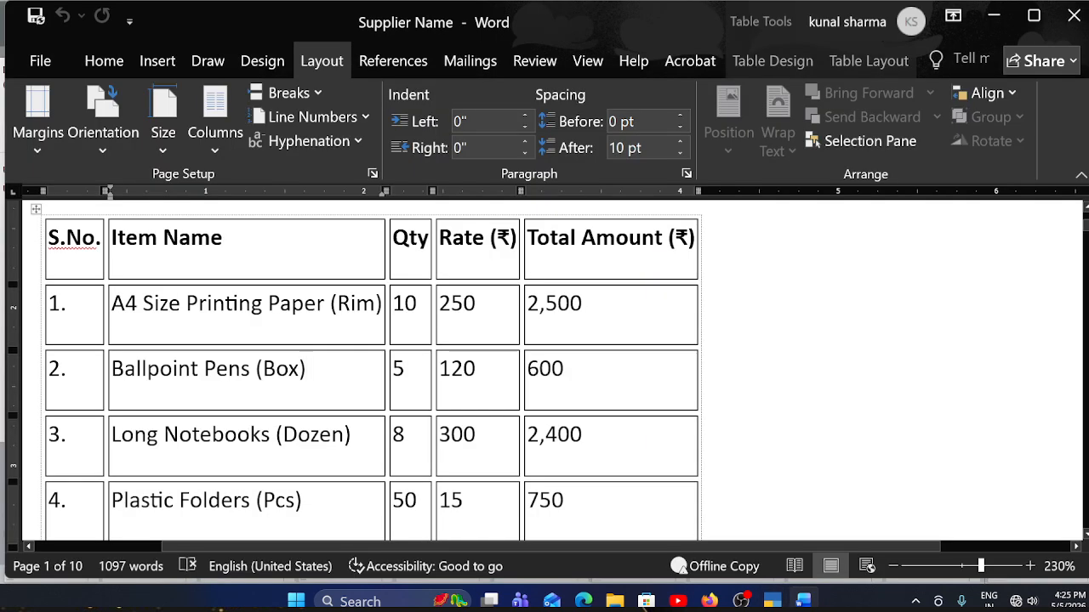
drag(337, 303, 368, 311)
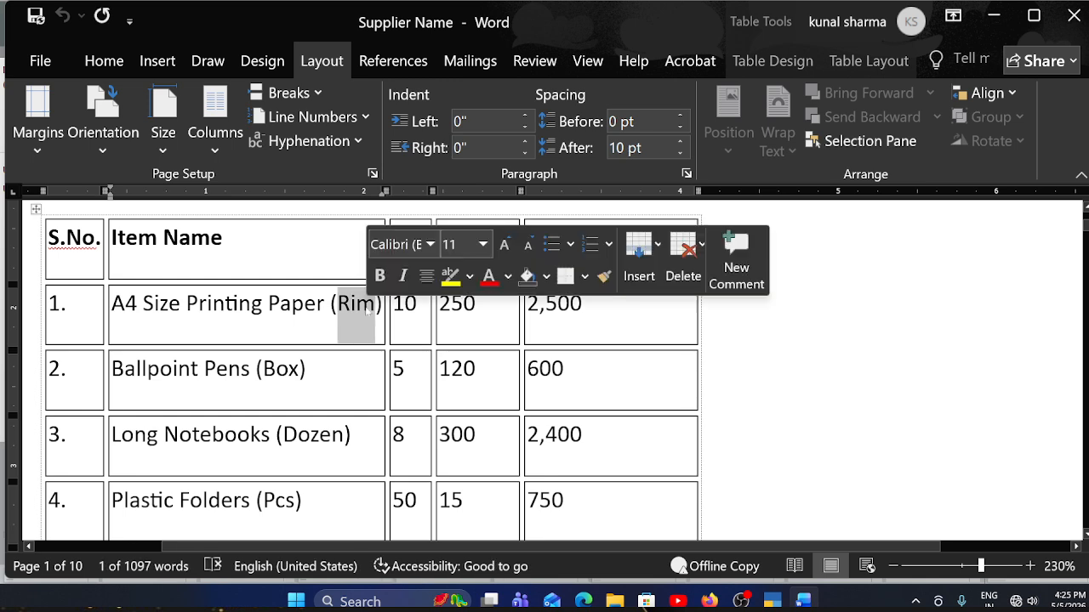
text(box)
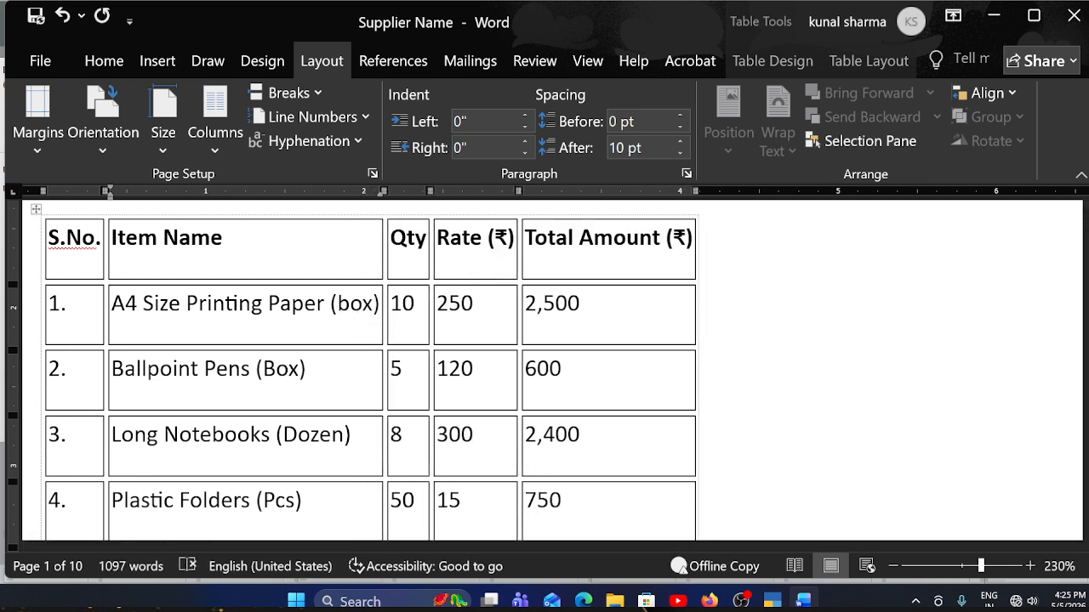
key(alt+Tab)
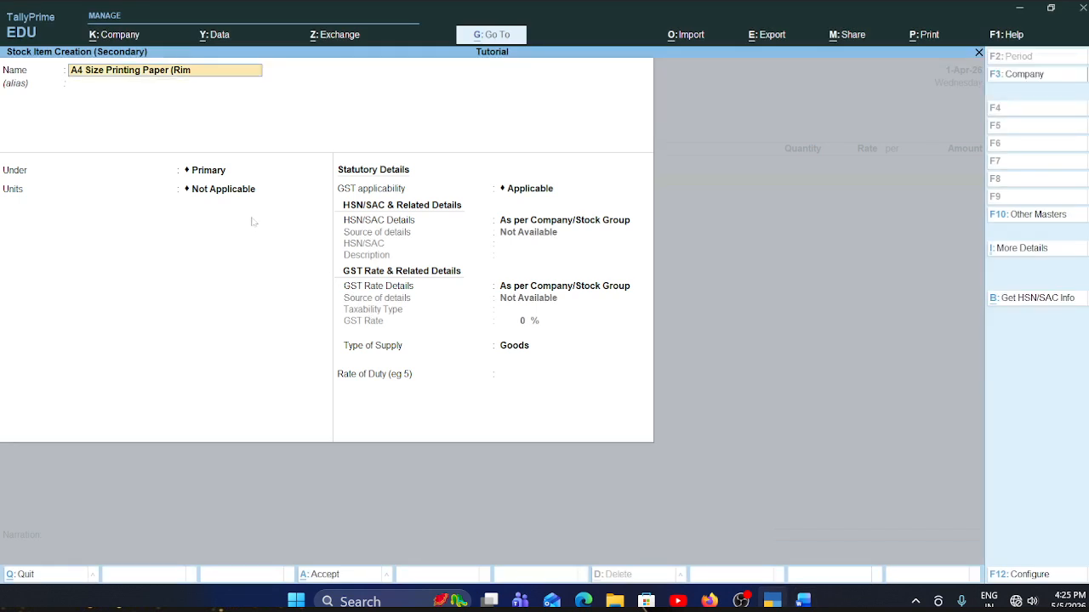
- Leave the stock item's alias blank and start a new stock group for it named Item @ 00% with no alias
key(Return)
key(Return)
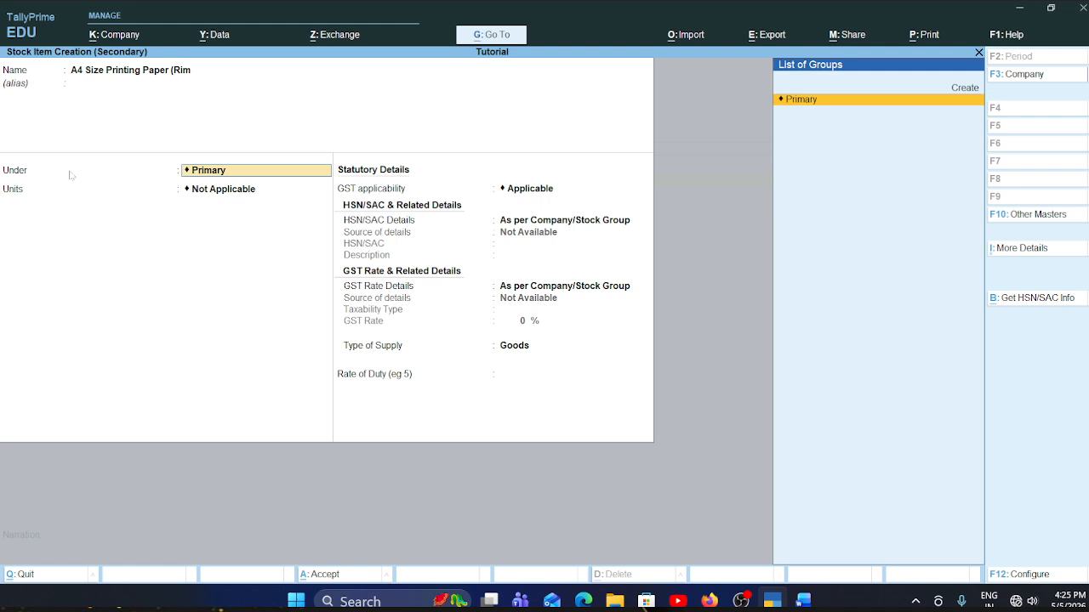
click(968, 89)
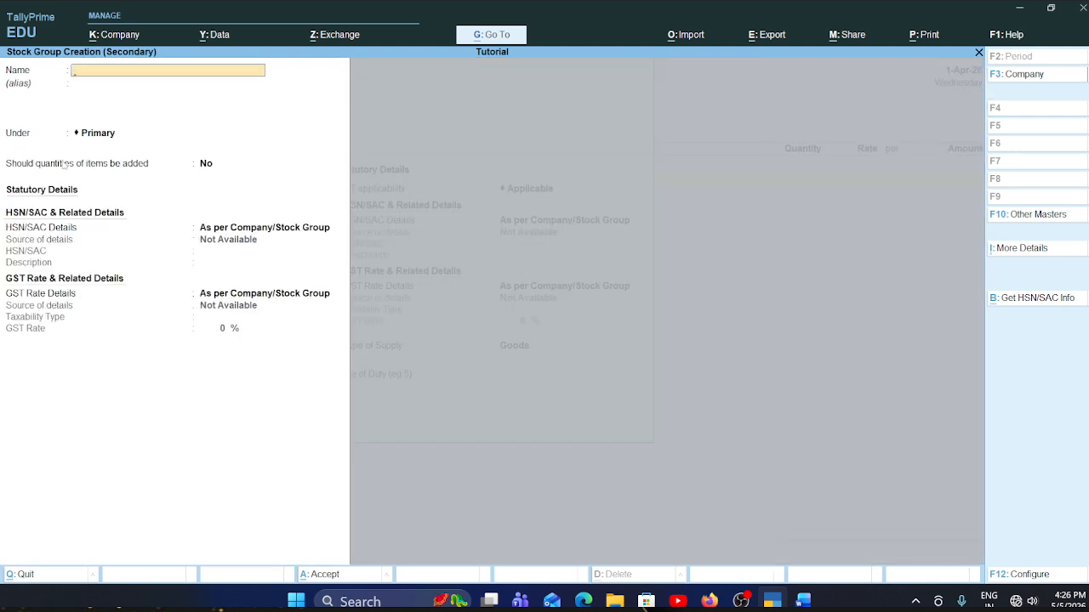
text(Item @ 00%)
key(Return)
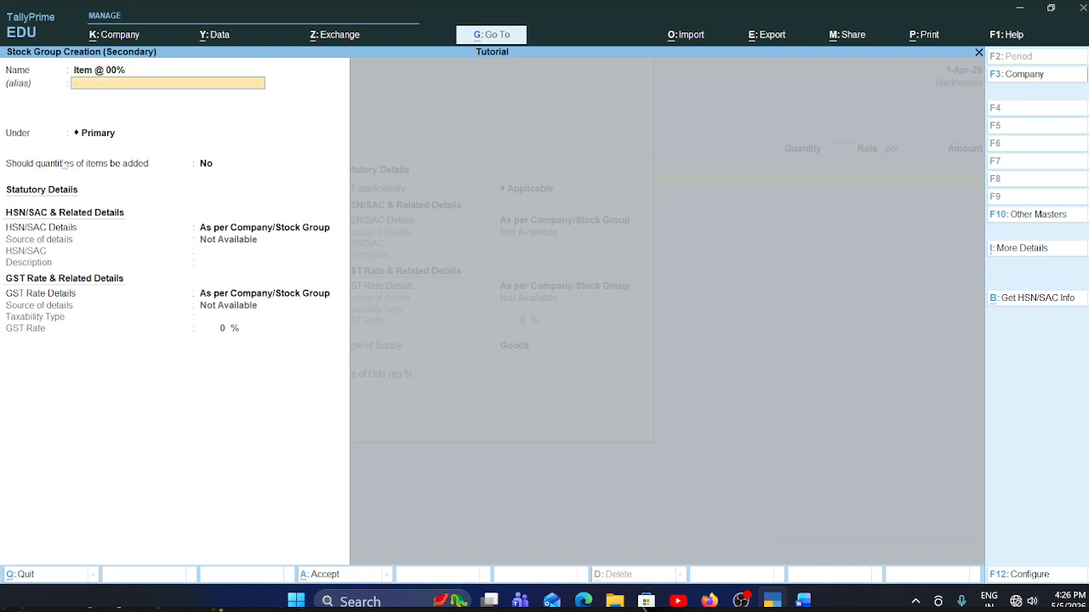
key(Return)
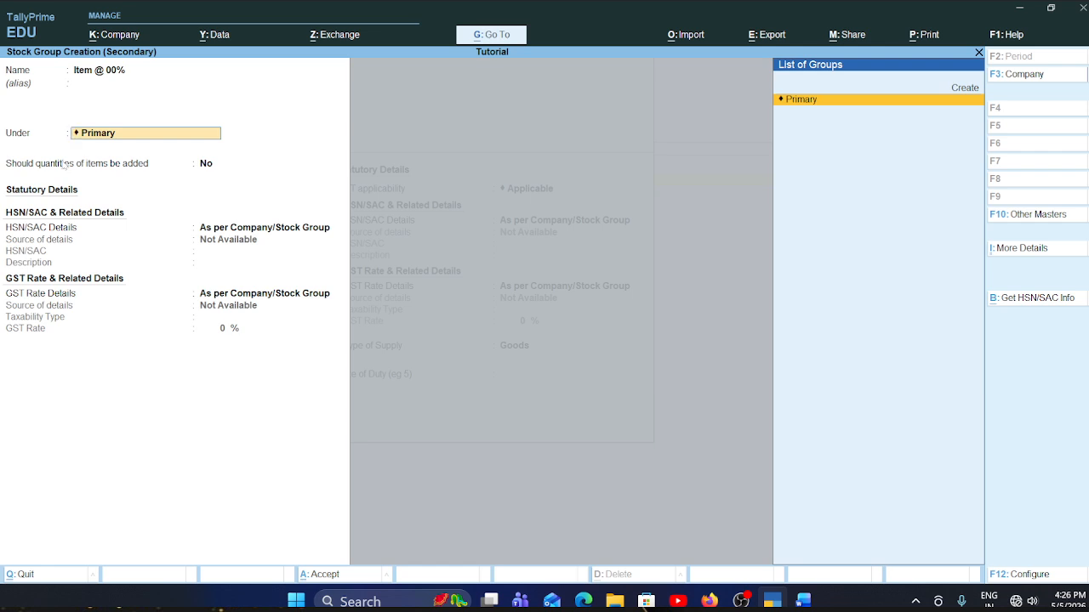
click(969, 88)
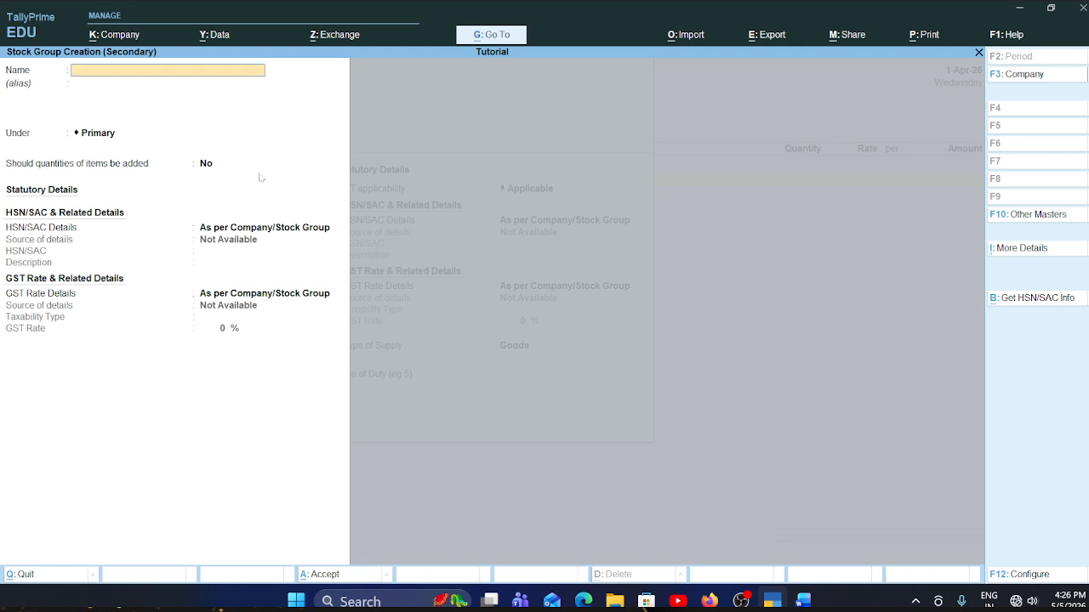
key(Escape)
key(Return)
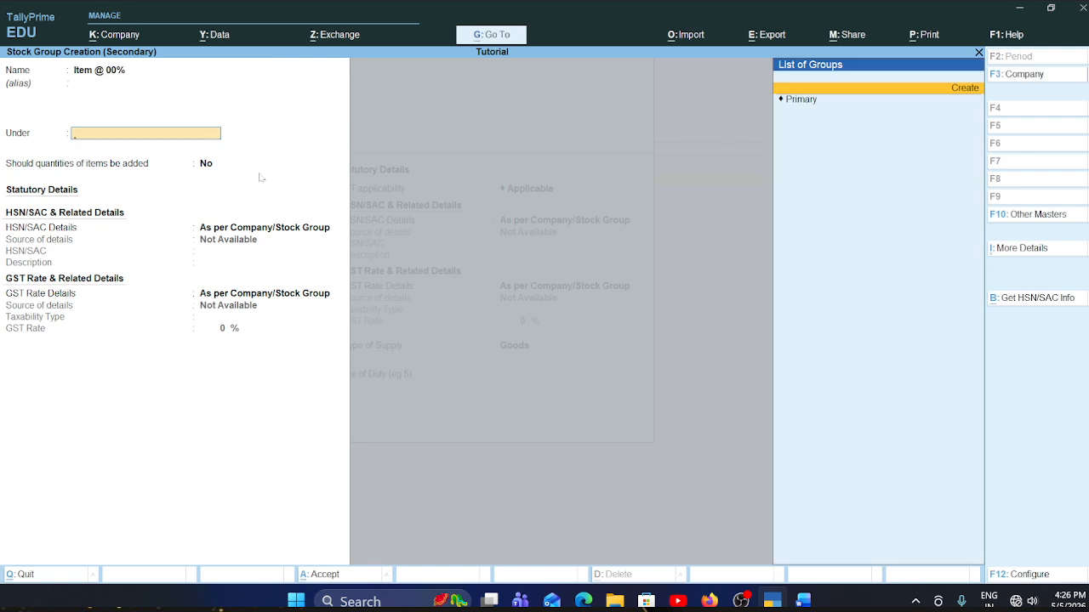
- Start a parent stock group from the new group's Under field and name it Item @ 00%
key(Return)
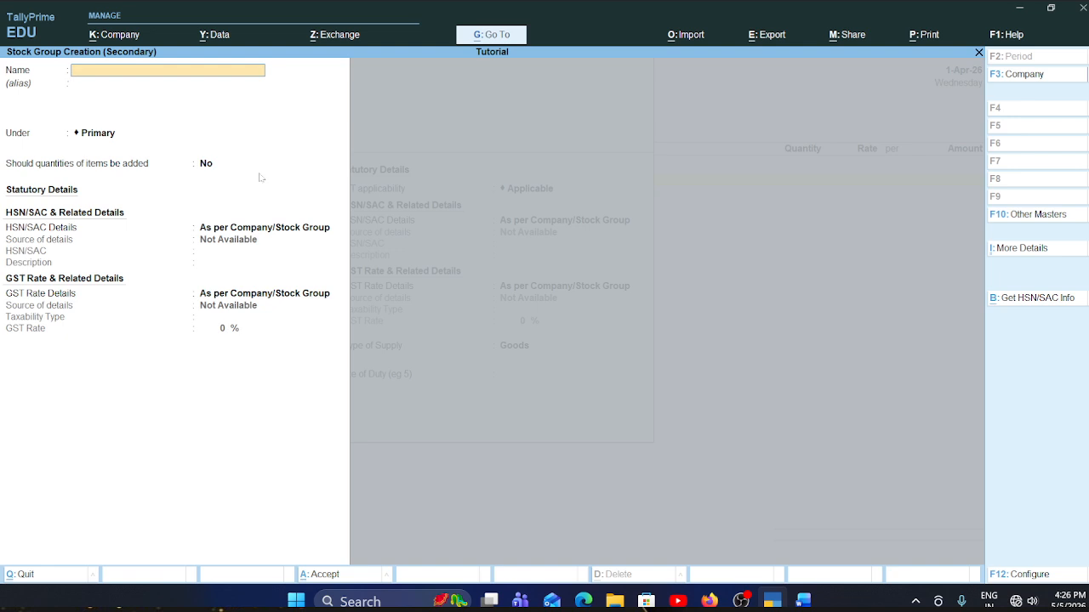
key(alt)
text(m @ 00%)
key(Return)
- Place the parent group under Primary, keep quantities added No and HSN/SAC and GST rate details As per Company/Stock Group, and save it
key(Return)
key(Return)
key(Return)
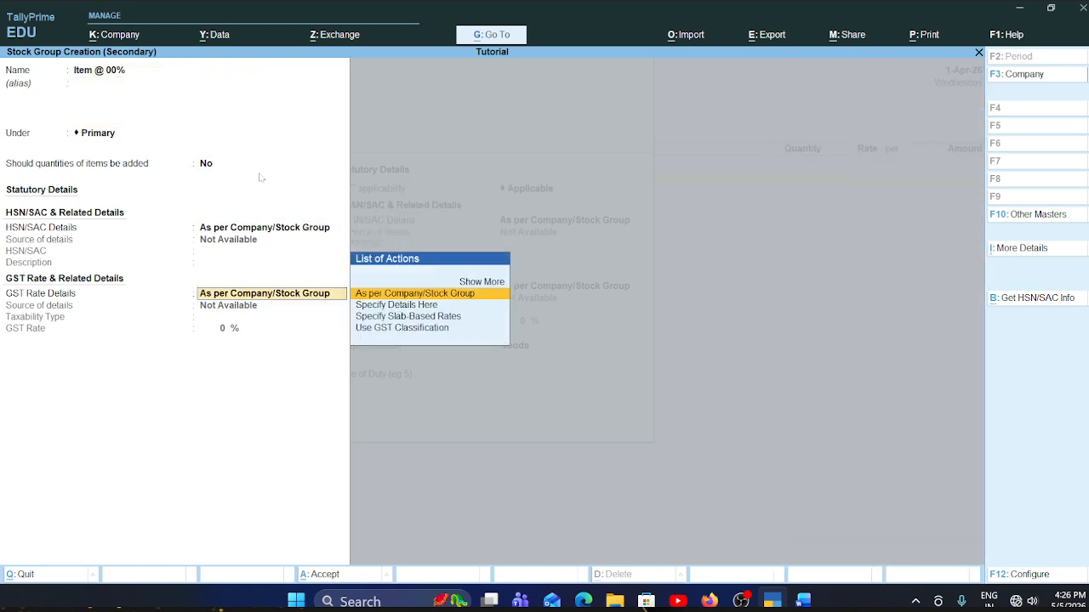
key(Return)
key(Return)
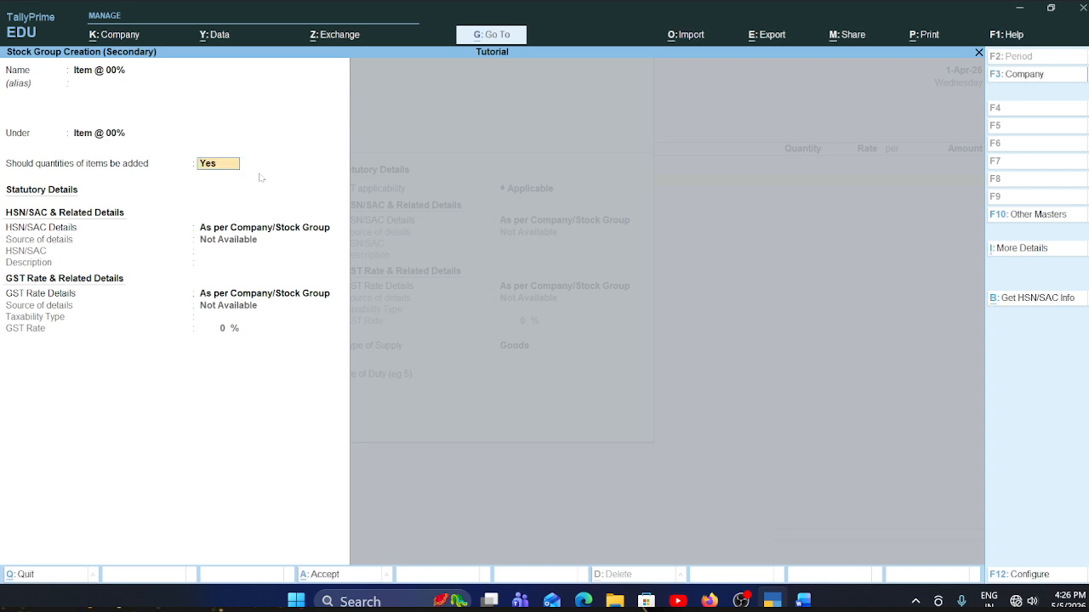
- Quit the unfinished outer stock group without saving and place the A4 paper stock item under Item @ 00%
key(Escape)
key(Escape)
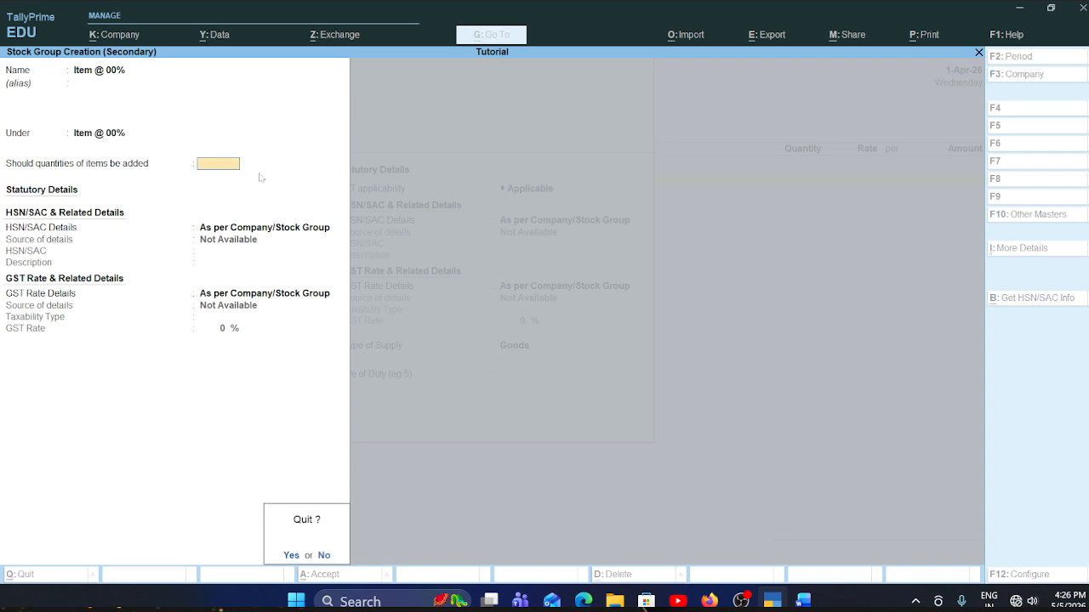
key(Return)
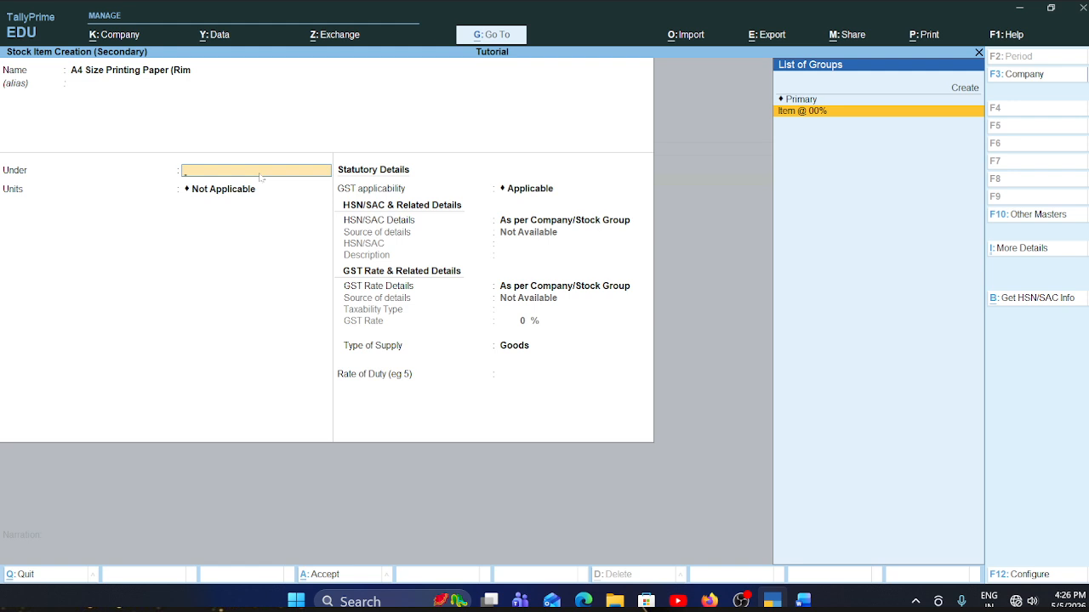
key(Return)
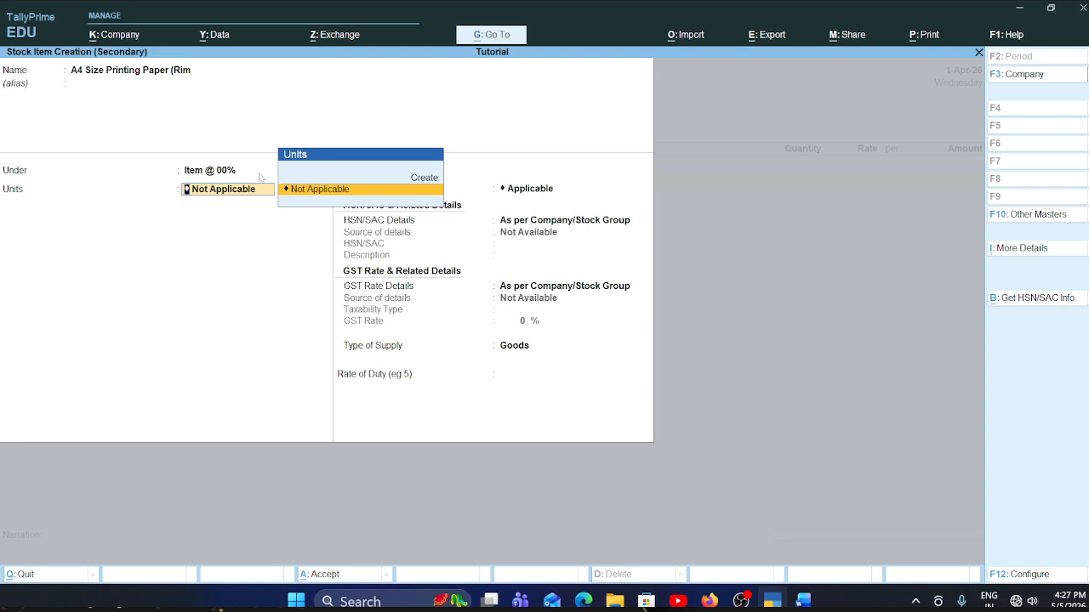
- Examine the item names and their units in the Word invoice table and return to the stock item's Units field in TallyPrime
key(alt+Tab)
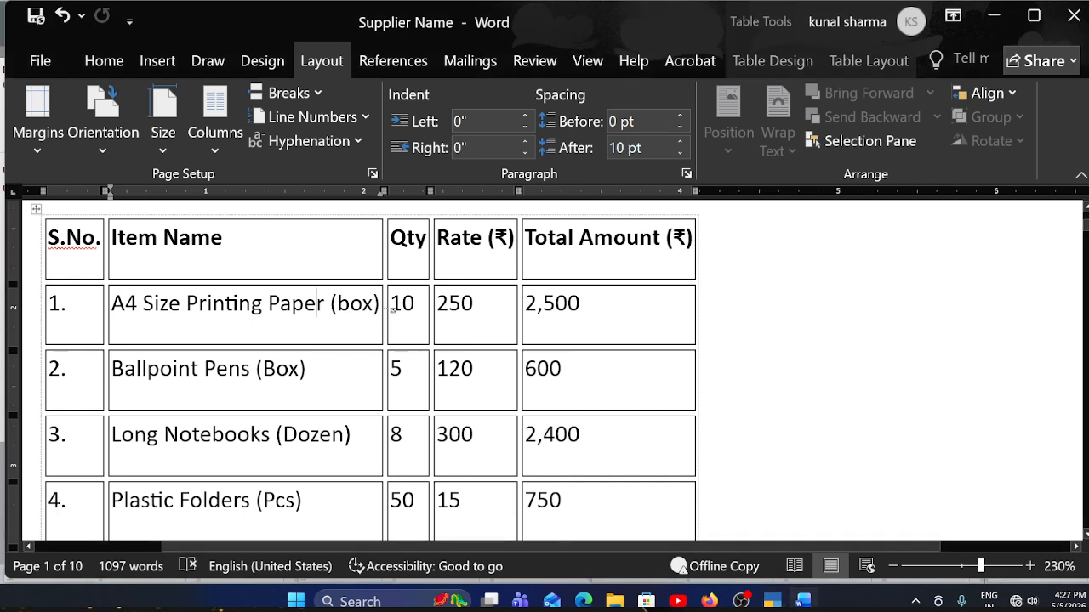
scroll(365, 367, down, 1)
scroll(365, 367, up, 1)
drag(138, 304, 316, 304)
click(526, 435)
drag(112, 368, 209, 369)
drag(112, 435, 252, 437)
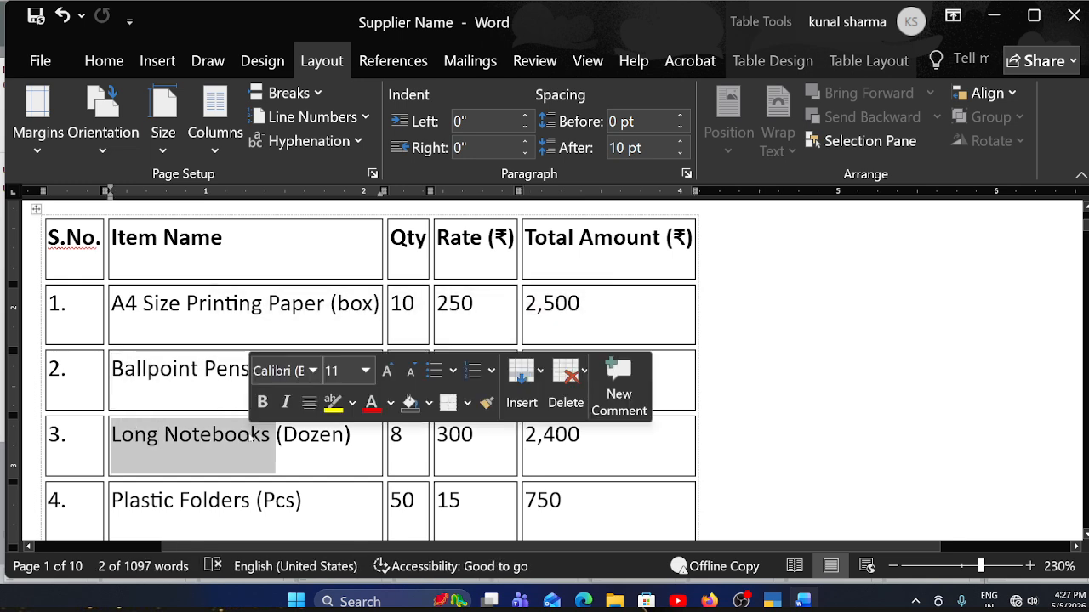
click(526, 299)
key(alt+Tab)
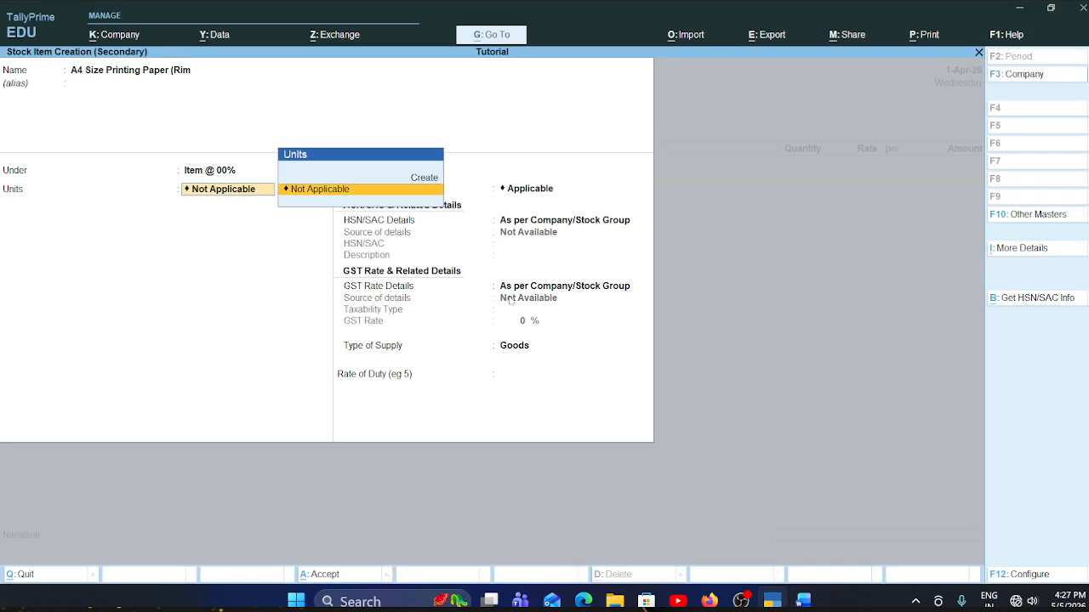
- Create a simple unit for the A4 paper item with symbol pcs, formal name Praces, UQC PCS-PIECES and 0 decimal places
click(426, 178)
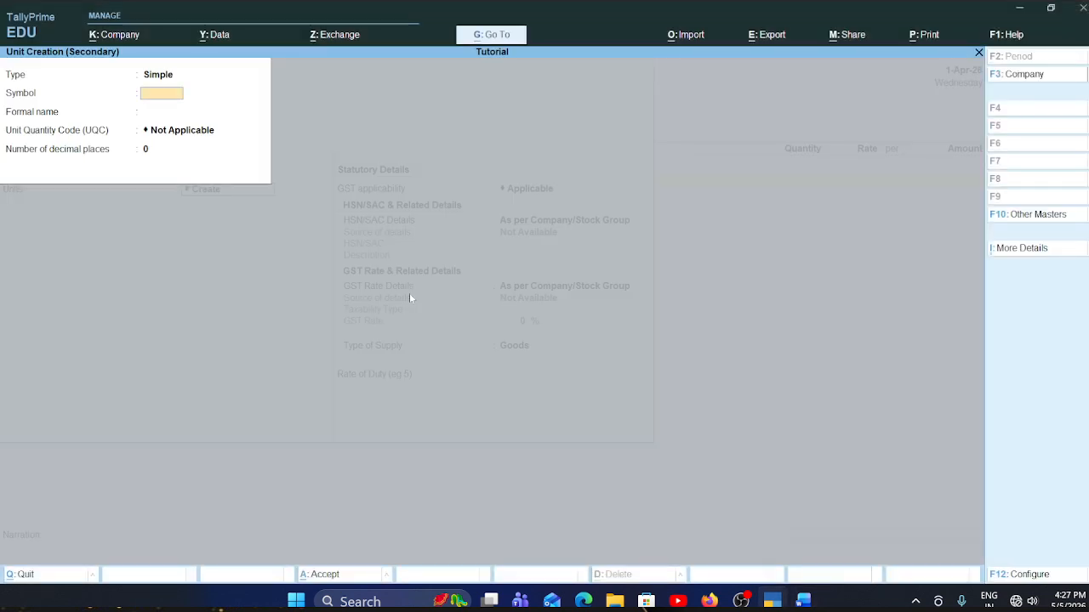
text(pcs)
key(Return)
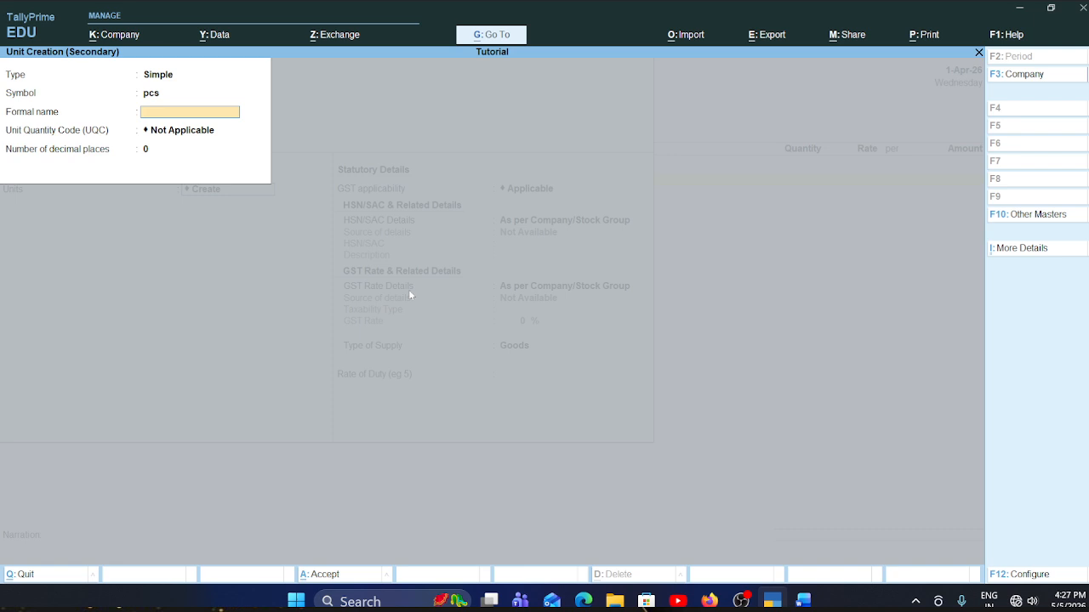
text(Praces)
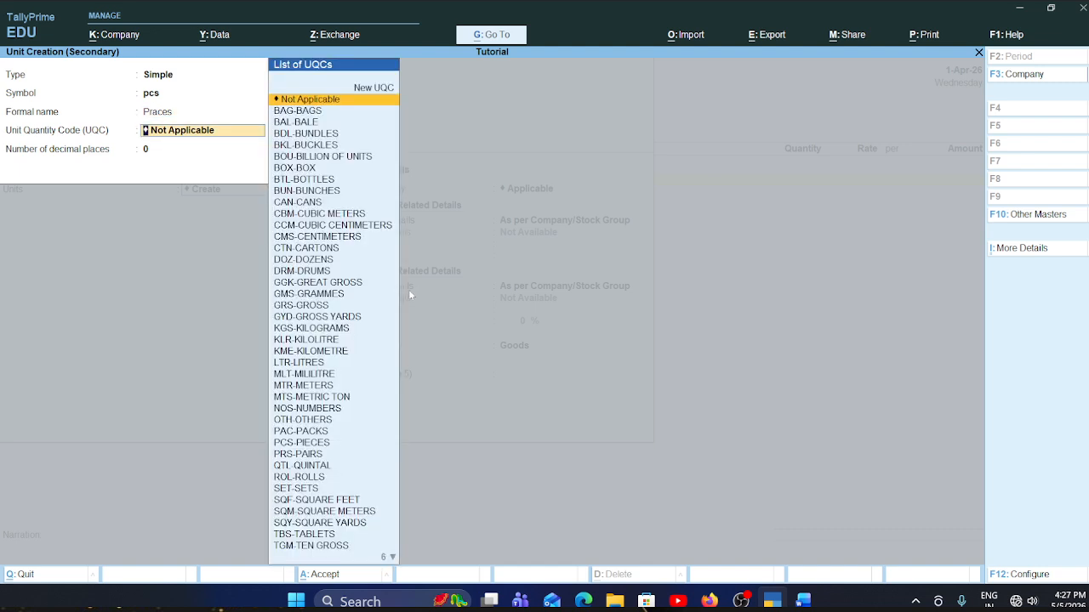
text(pcs)
key(Return)
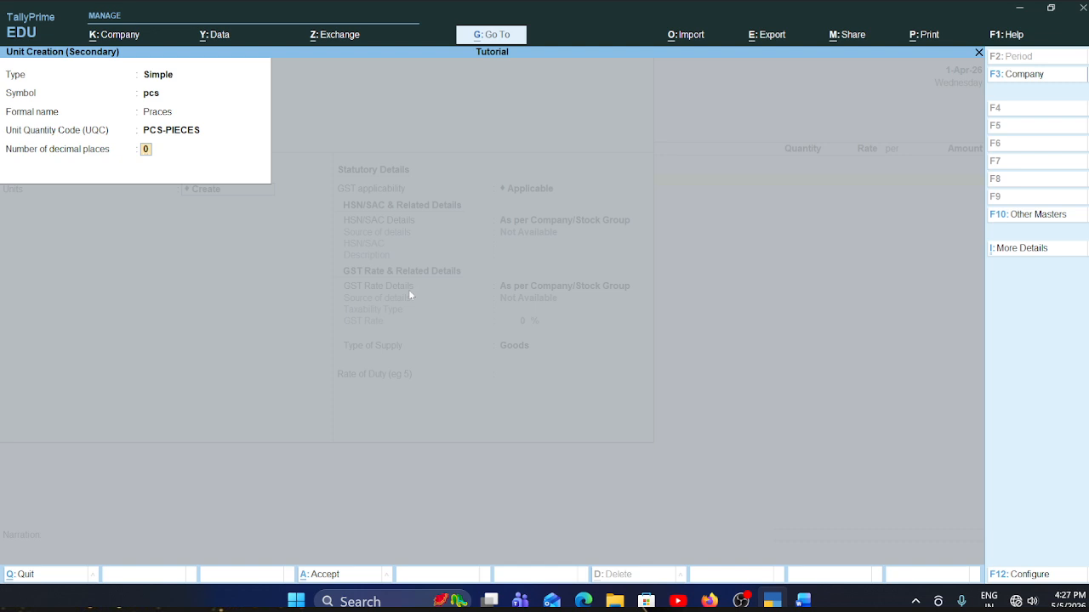
key(Return)
key(Return)
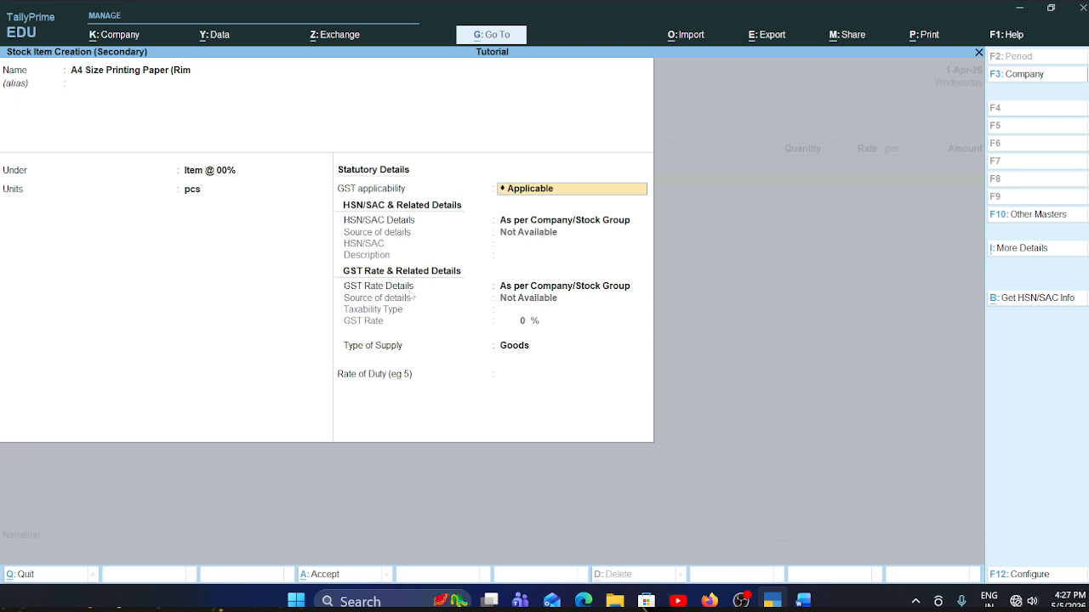
- Keep GST Applicable for the A4 paper item and specify its HSN/SAC details here with code 123456, leaving the description blank
key(Return)
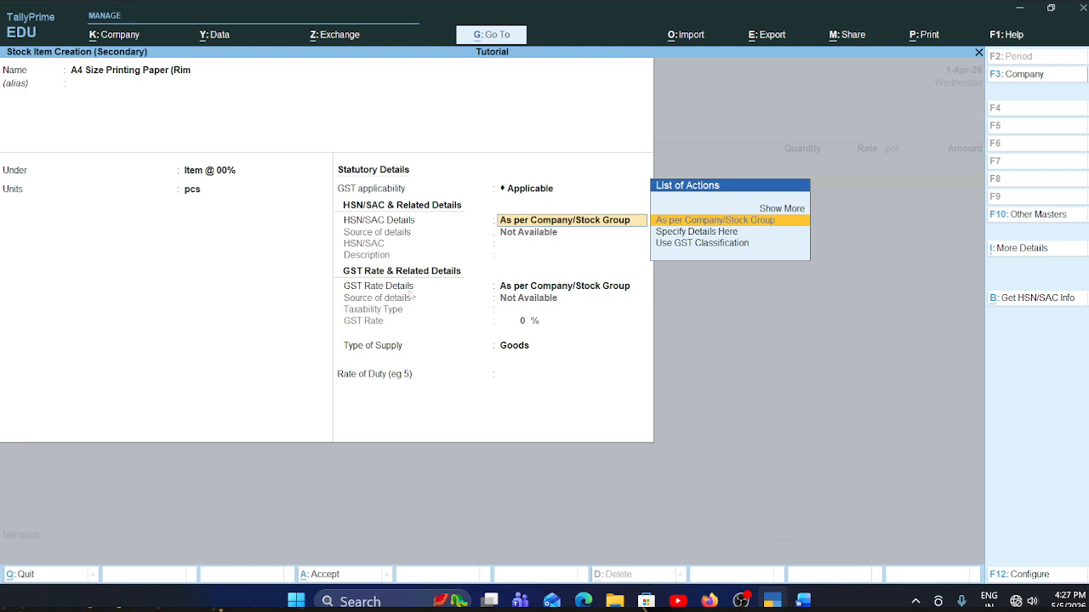
key(Down)
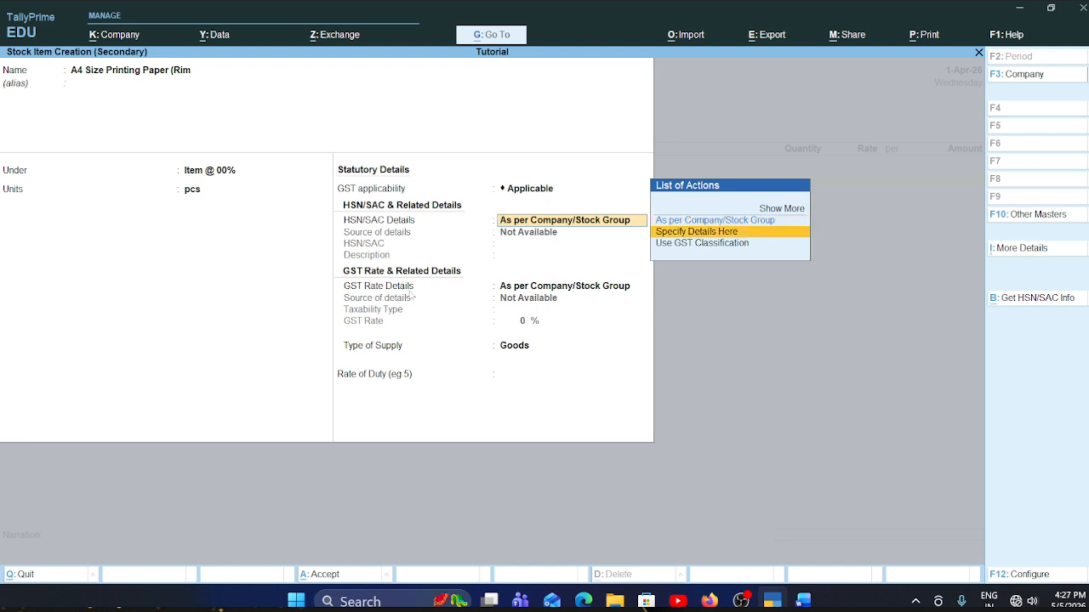
key(Return)
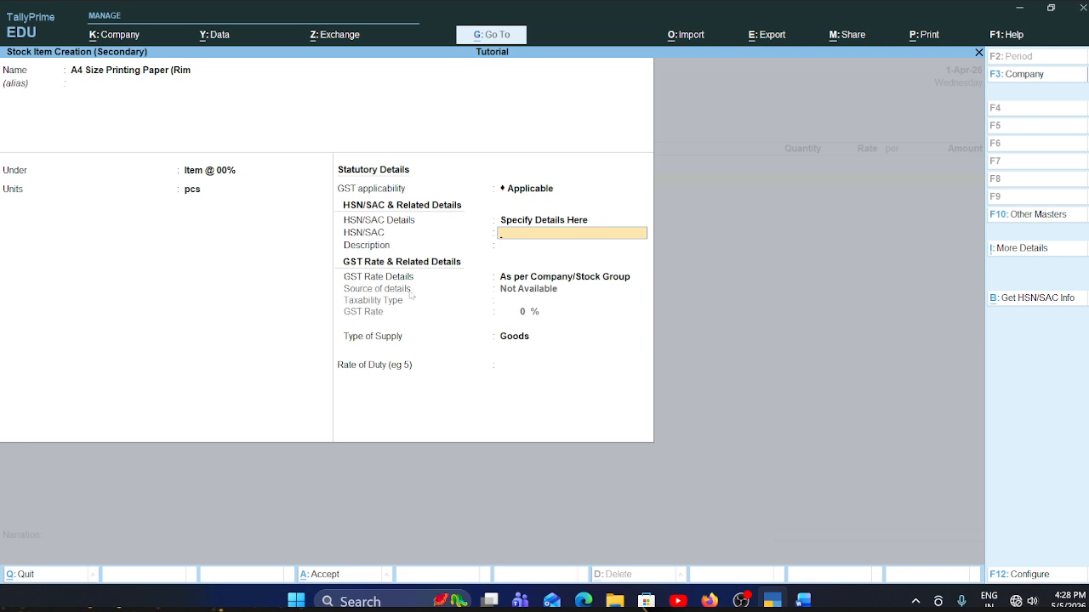
text(123456)
key(Return)
key(Return)
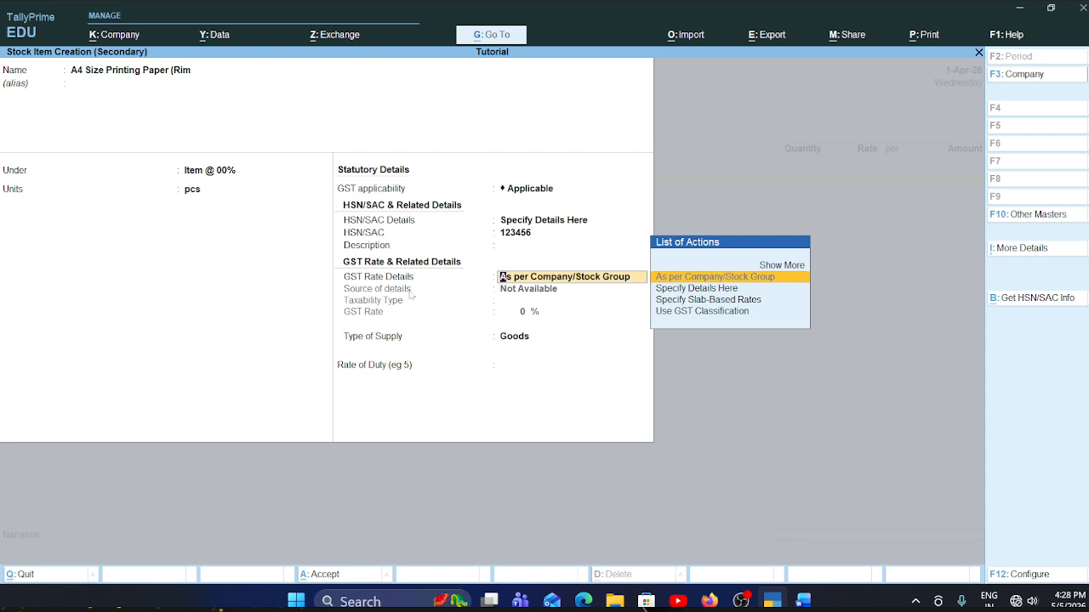
- Specify the A4 paper item's GST rate details here as Exempt, keep the supply type Goods, and save the stock item
key(Down)
key(Return)
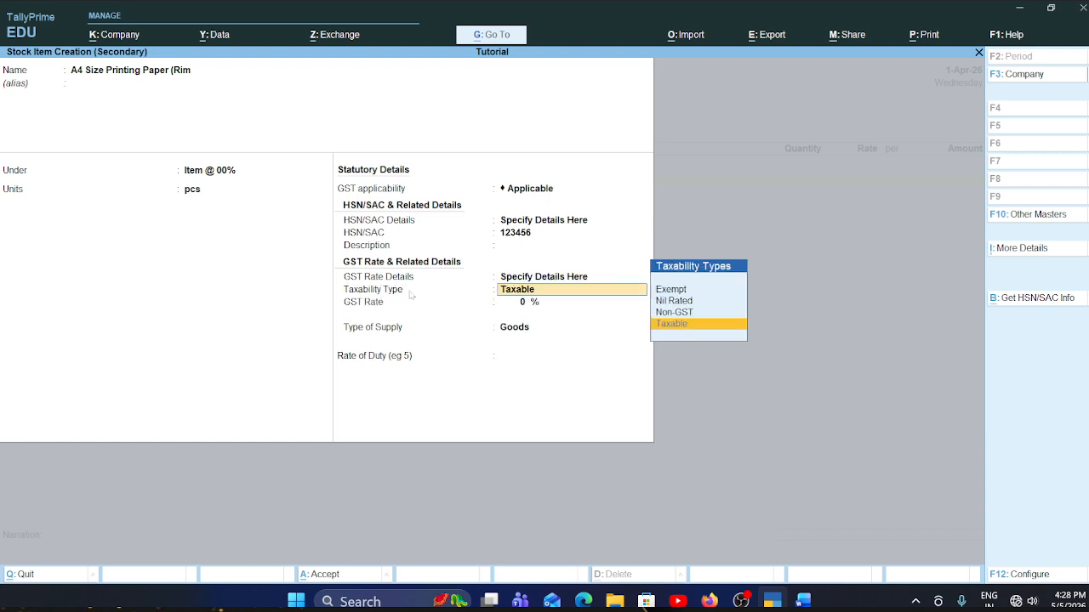
key(Up)
key(Up)
key(Up)
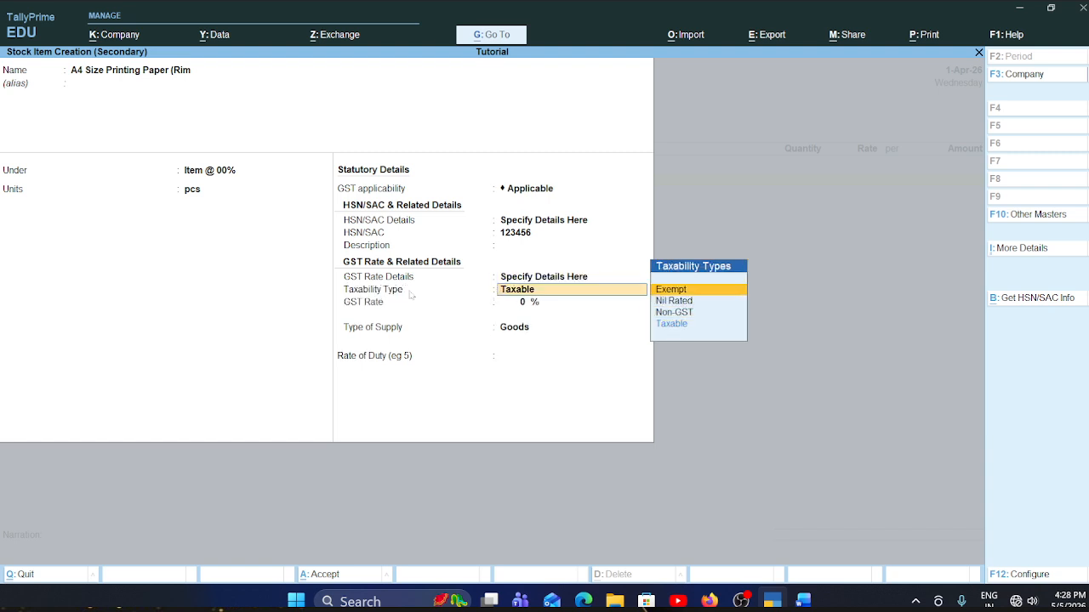
key(Return)
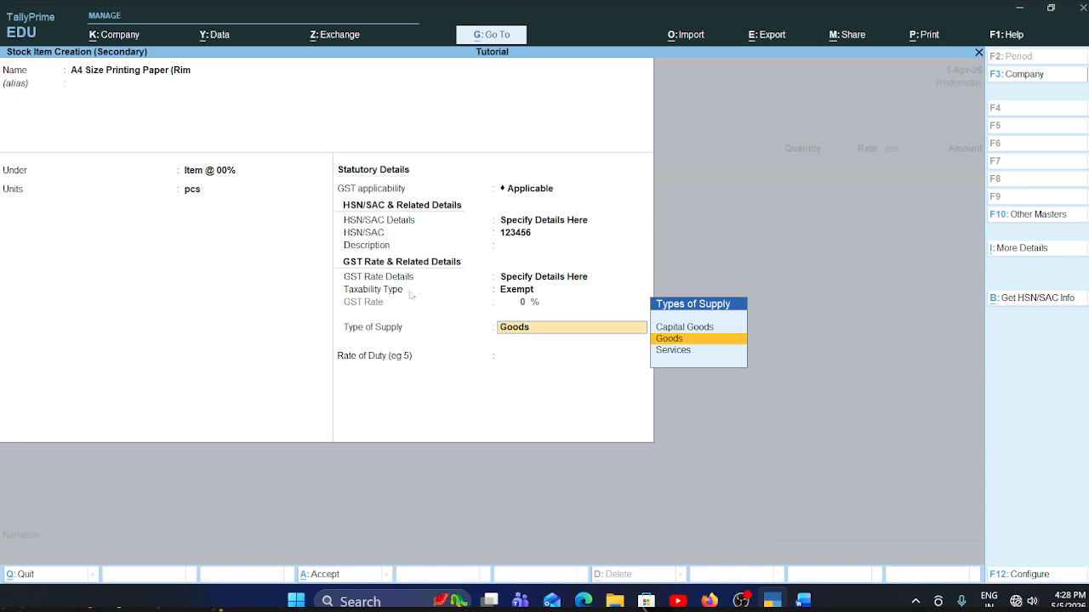
key(Return)
key(Return)
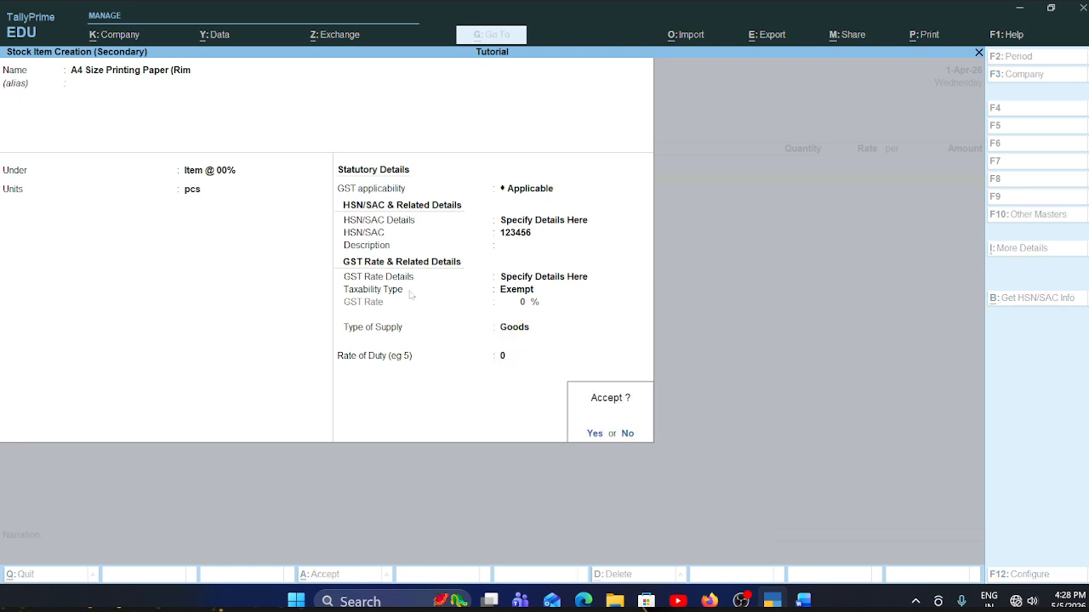
key(Return)
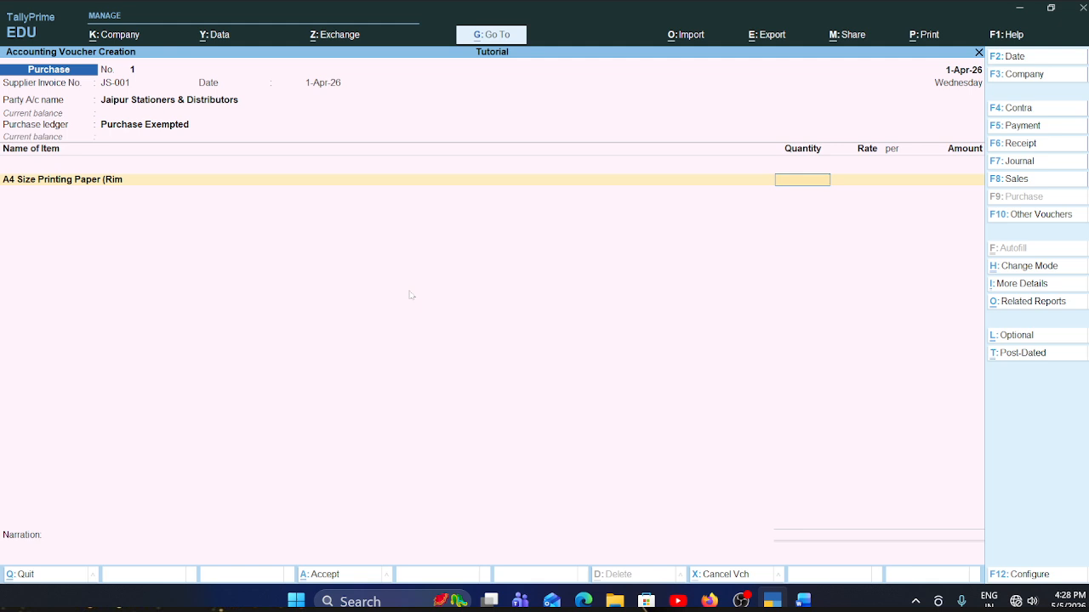
- Check the A4 paper row in the Word invoice and enter 10 pcs at a rate of 250 per pcs in the TallyPrime voucher
key(alt+Tab)
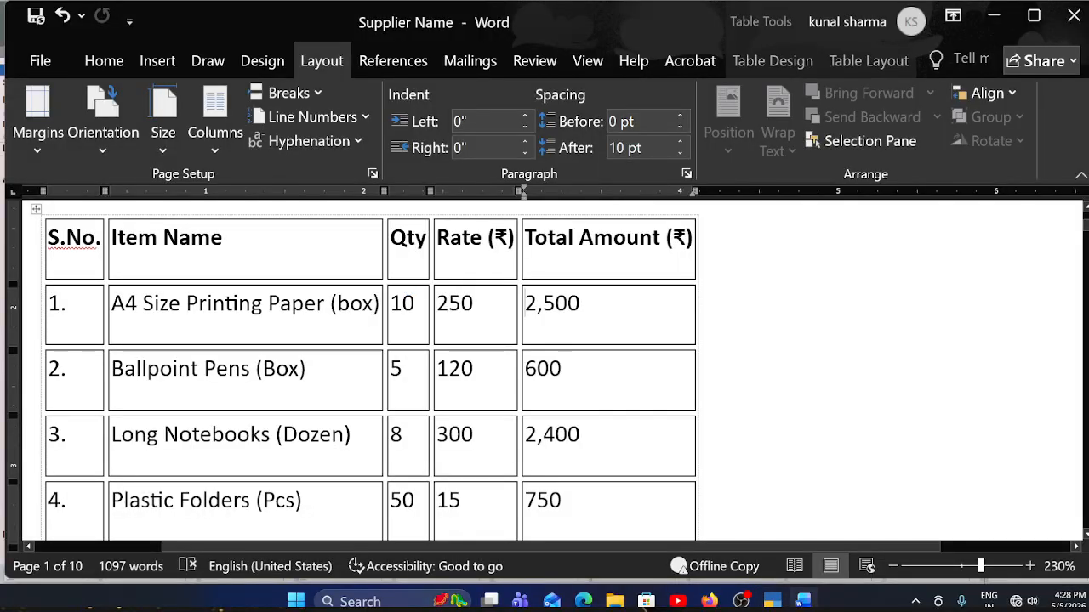
key(alt+Tab)
key(alt+Tab)
key(alt+Tab)
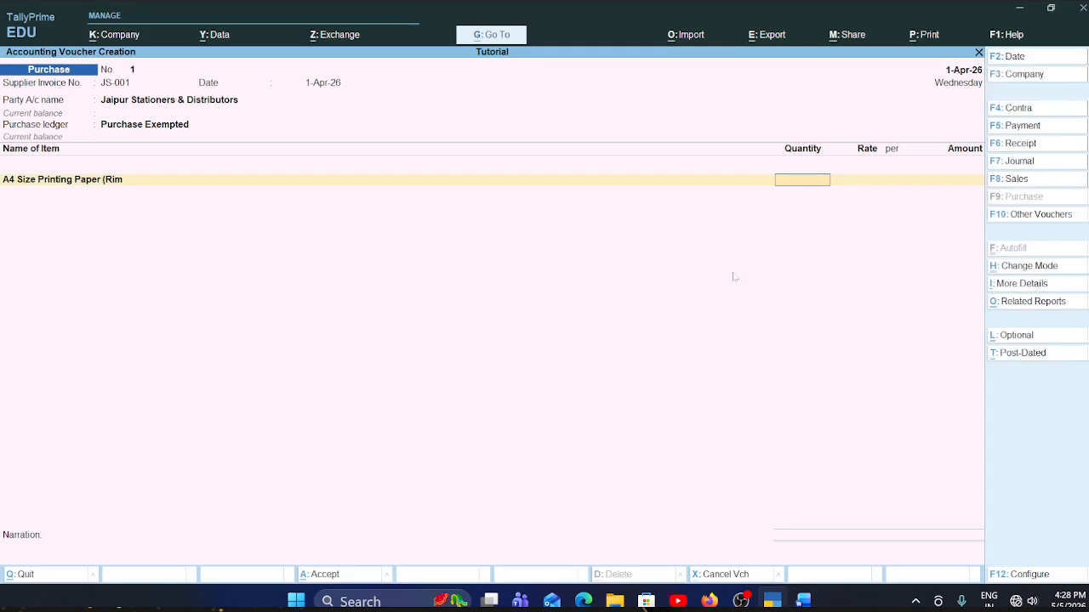
text(0)
key(Return)
text(250)
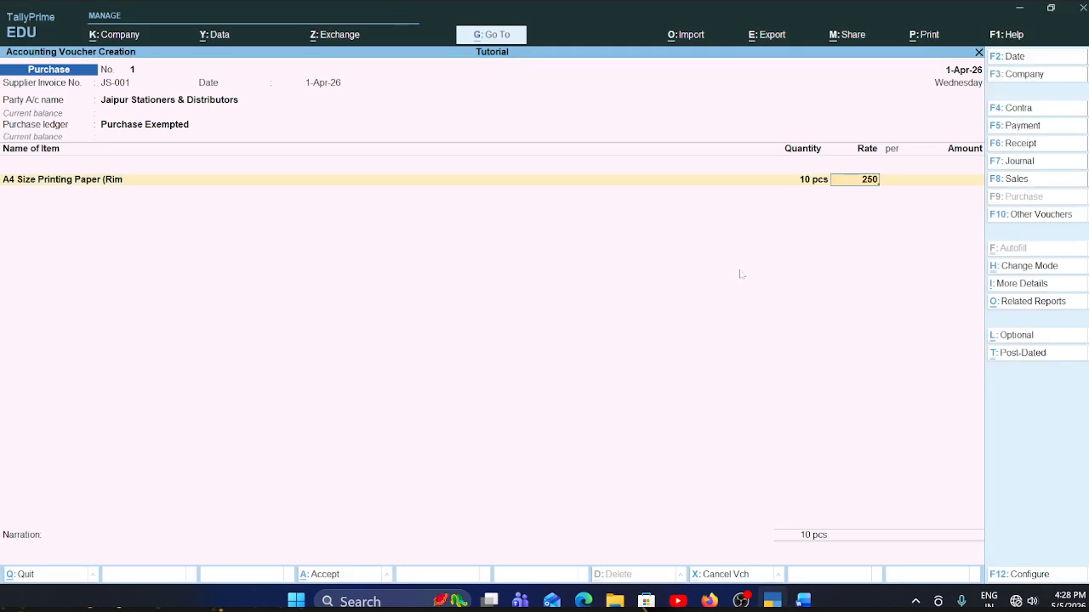
key(Return)
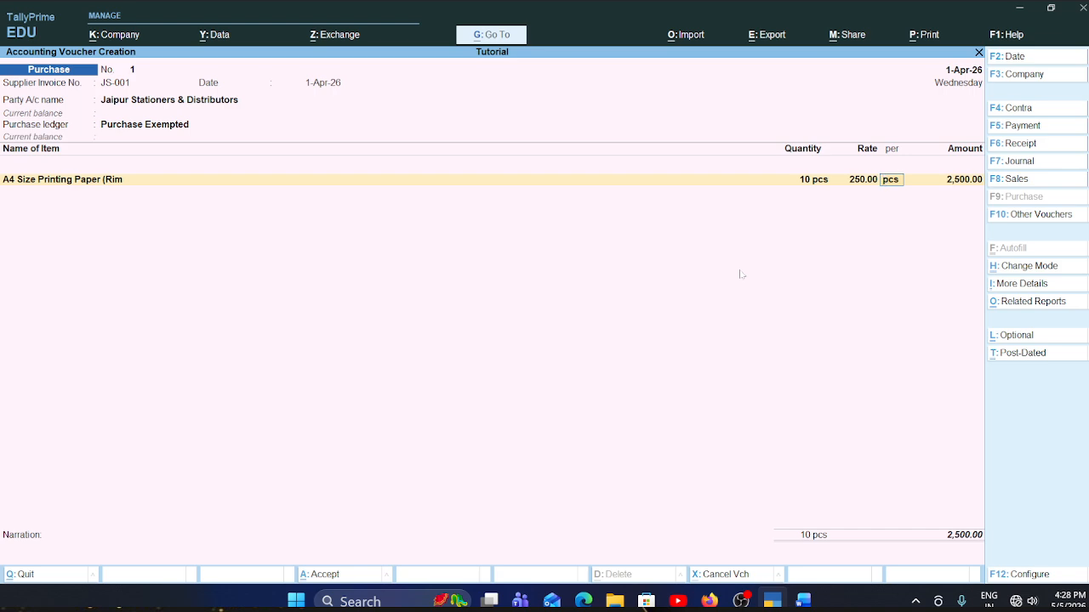
key(Return)
key(Return)
- Copy the item name Ballpoint Pens (Box) from the Word invoice table and return to the TallyPrime voucher
key(alt+Tab)
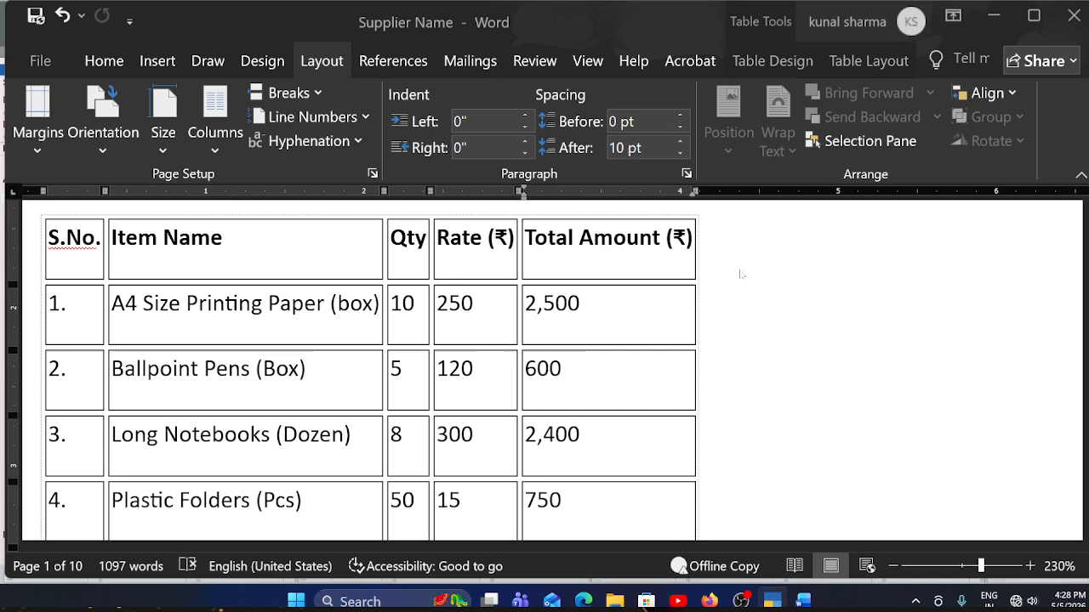
scroll(731, 267, down, 1)
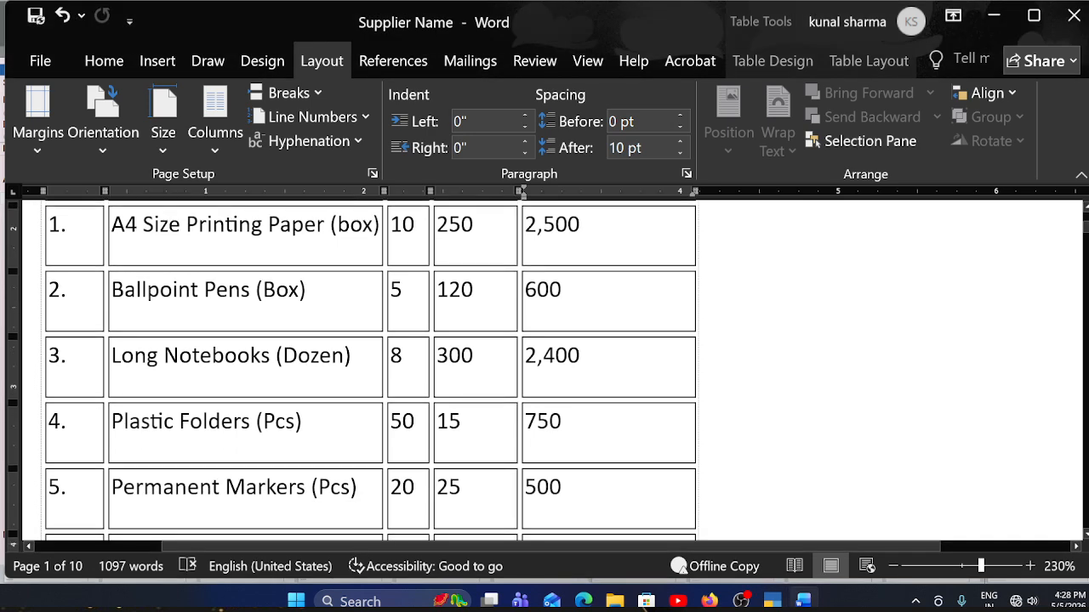
scroll(369, 272, down, 1)
scroll(369, 272, up, 1)
drag(332, 292, 112, 291)
key(ctrl+c)
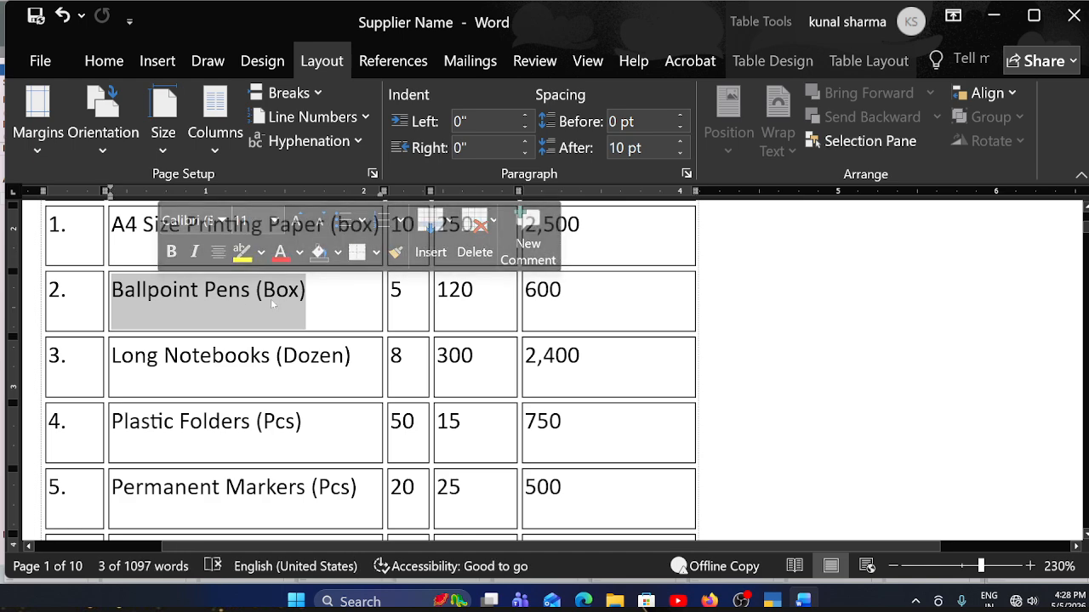
key(alt+Tab)
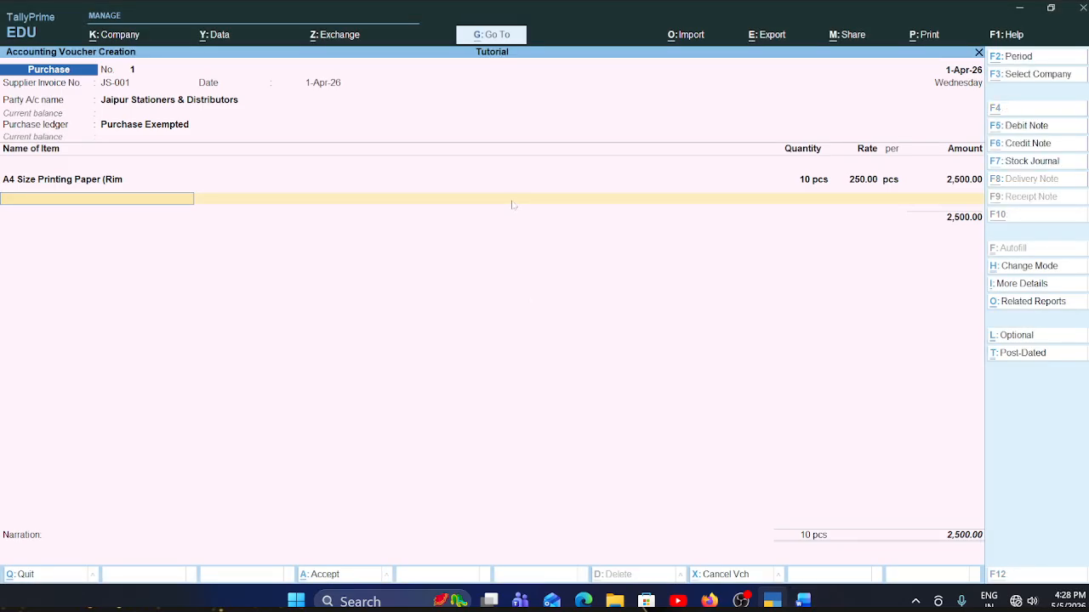
- Start a new stock item from the voucher's next item line, name it Ballpoint Pens (Box) and place it under Item @ 00%
key(alt+c)
key(ctrl+v)
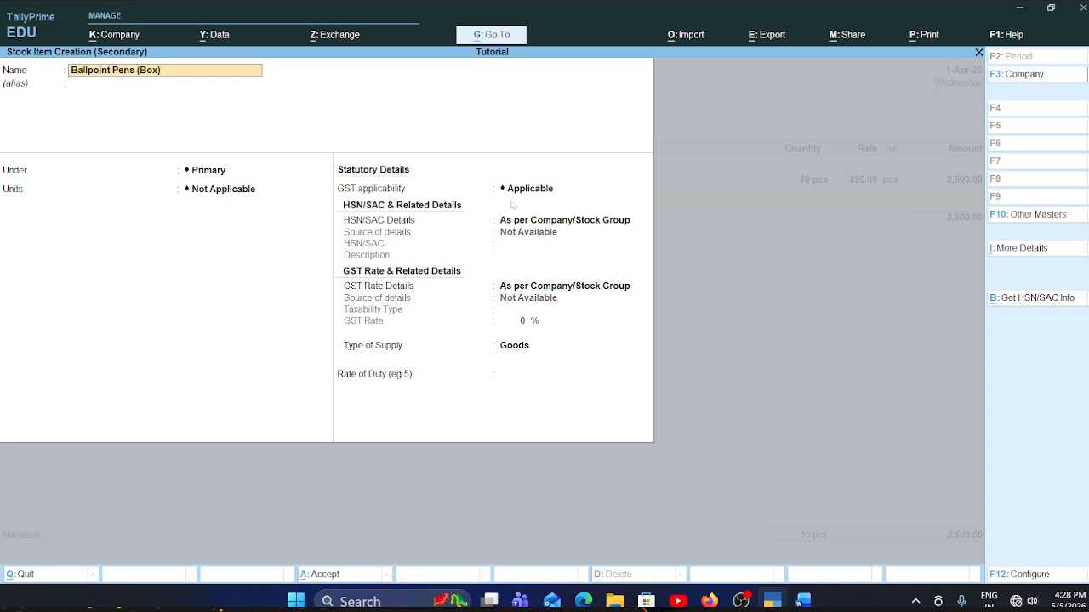
key(Return)
key(Return)
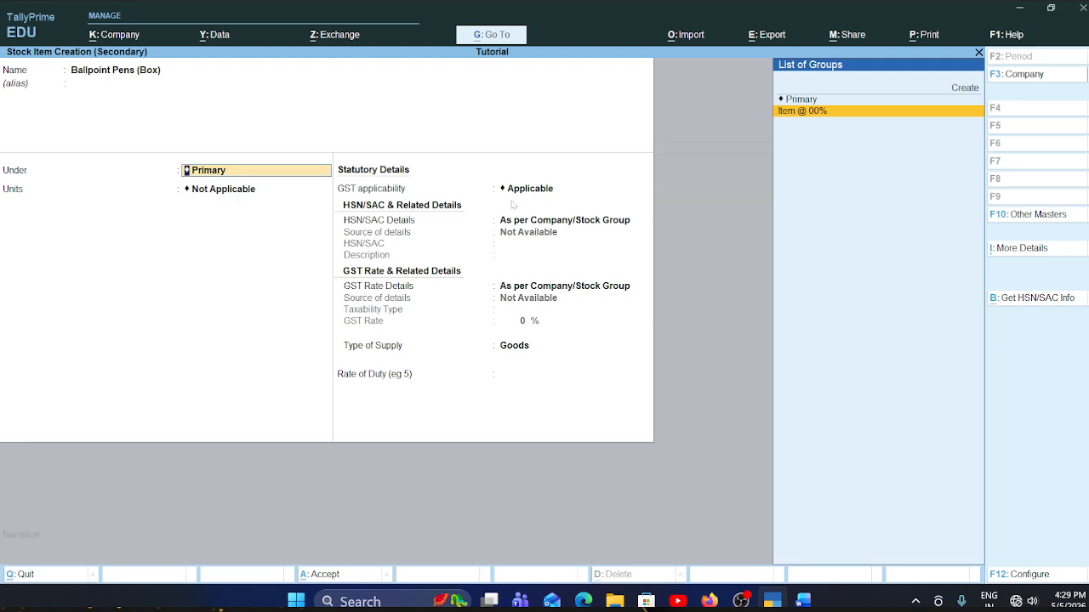
key(Return)
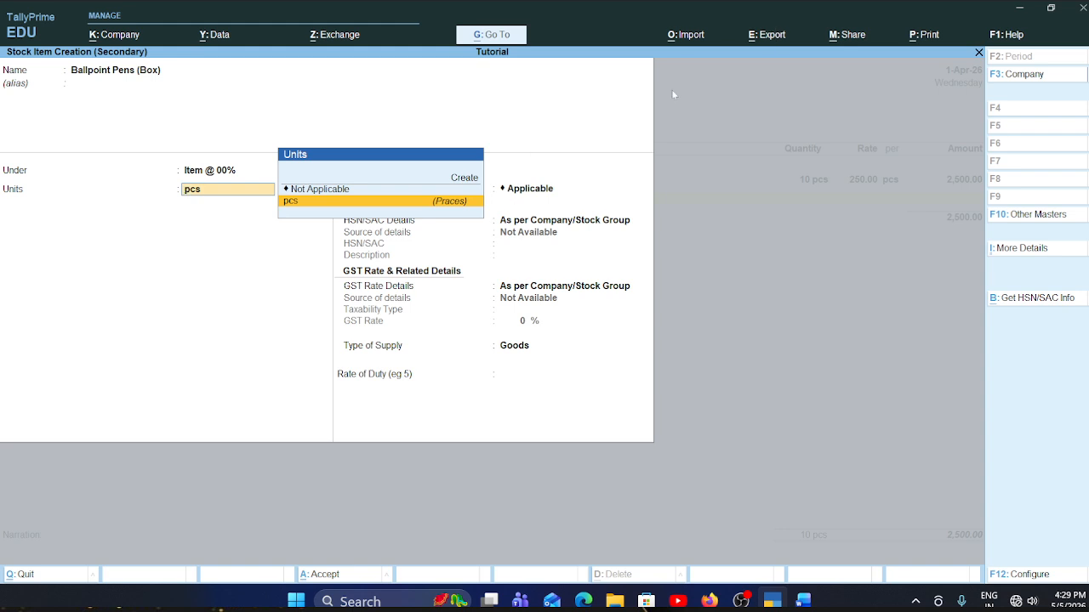
- Create a simple unit for the ballpoint pens with symbol box, formal name Boxes, UQC BOX-BOX and 0 decimal places
click(465, 178)
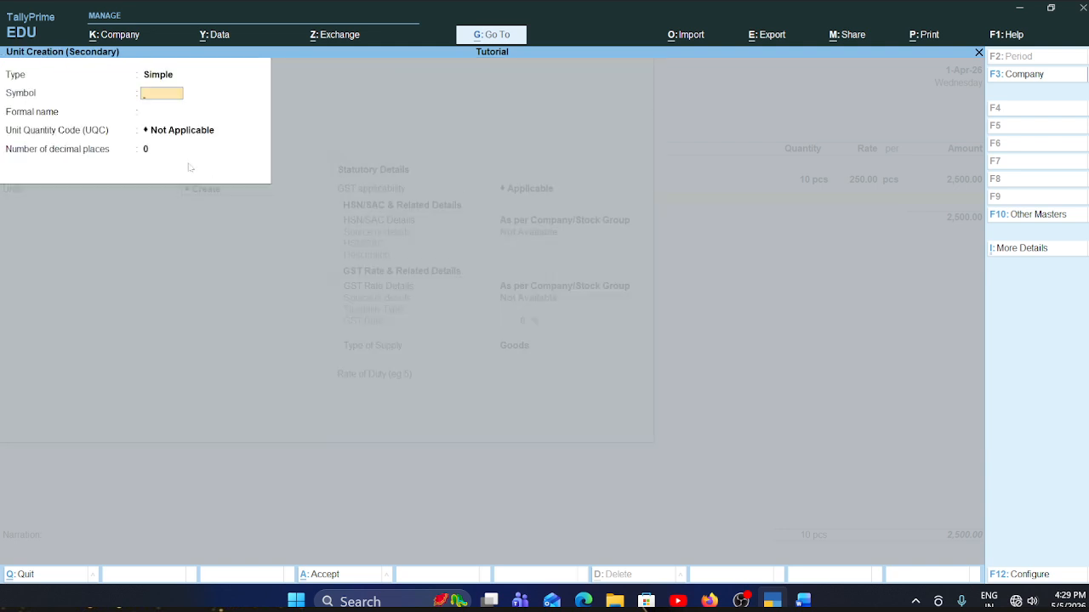
text(box)
key(Return)
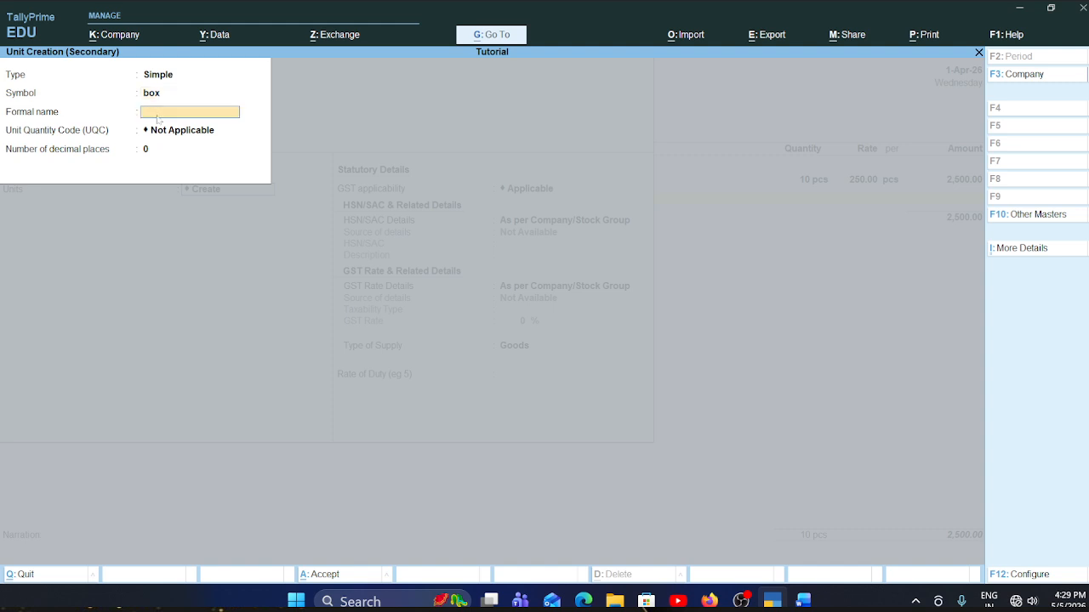
text(Boxes)
key(Return)
text(b)
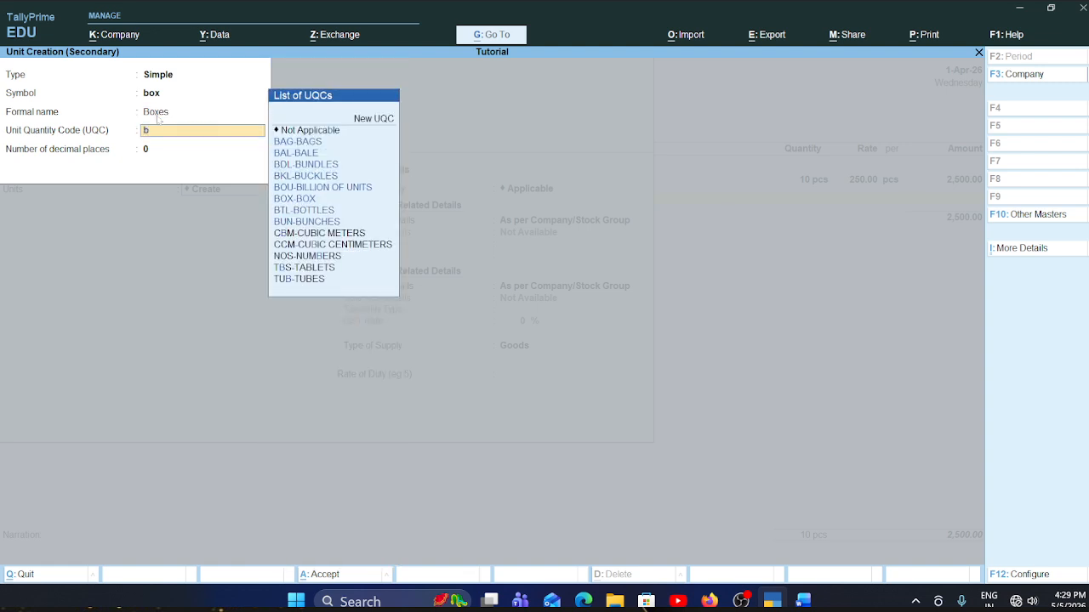
text(ox)
key(Return)
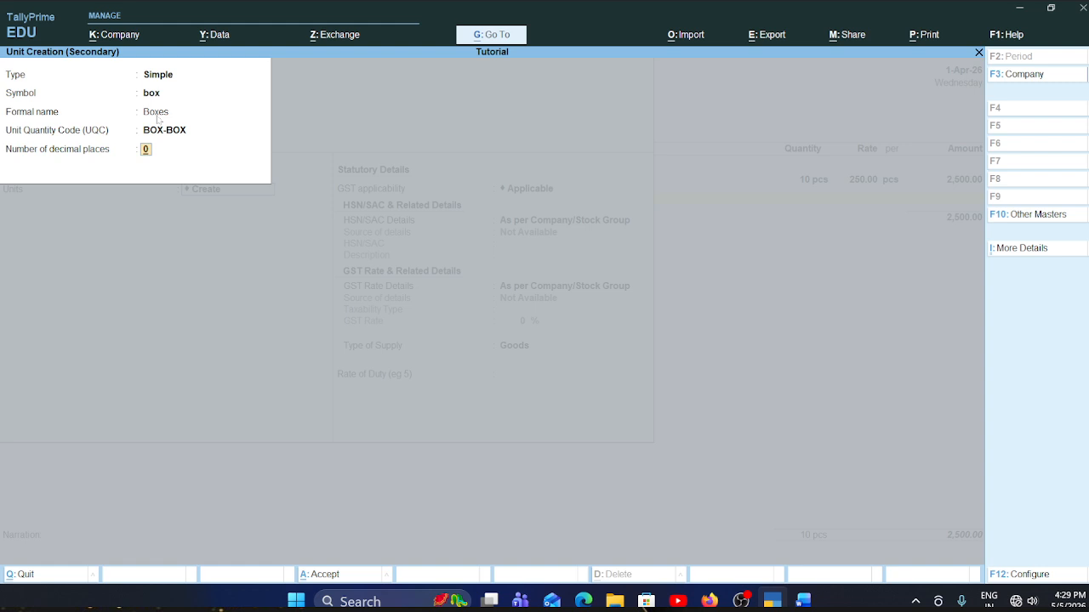
key(Return)
key(Return)
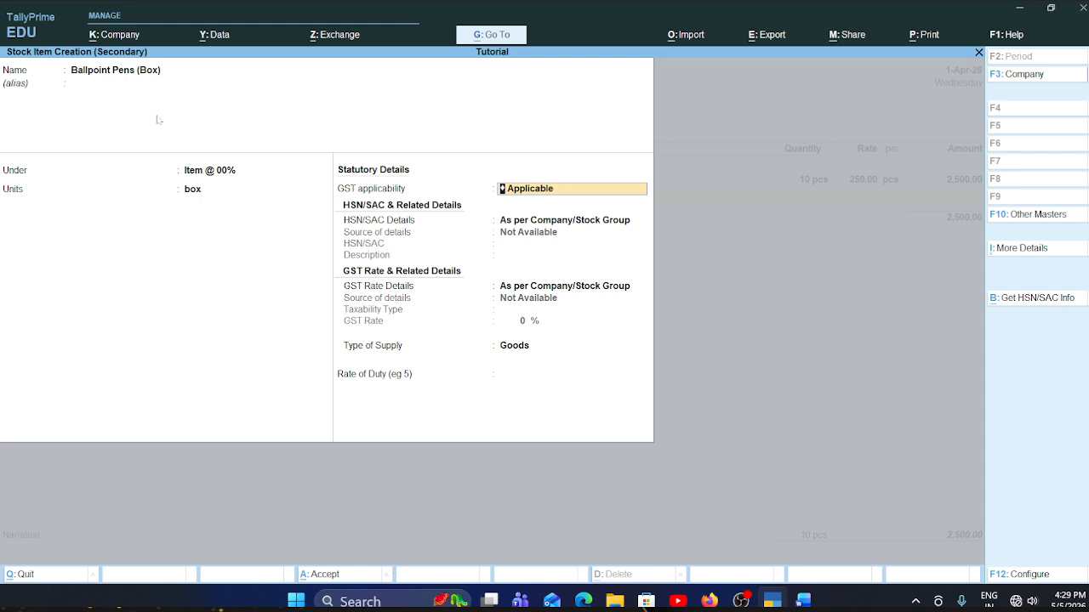
- Keep GST Applicable for the ballpoint pens and specify their HSN/SAC details here with code 123456, leaving the description blank
key(Return)
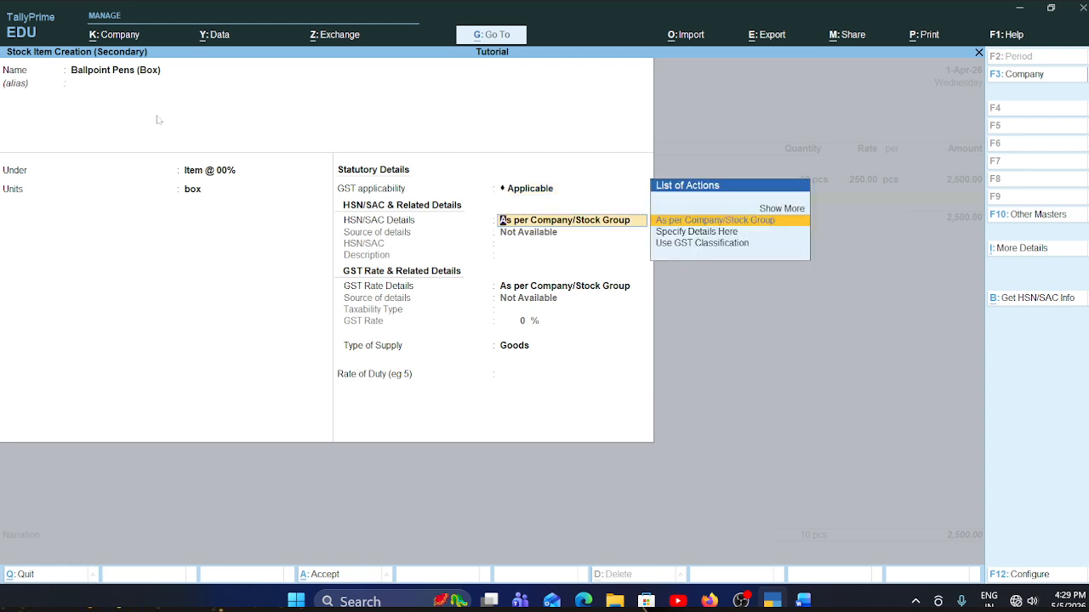
key(Down)
key(Return)
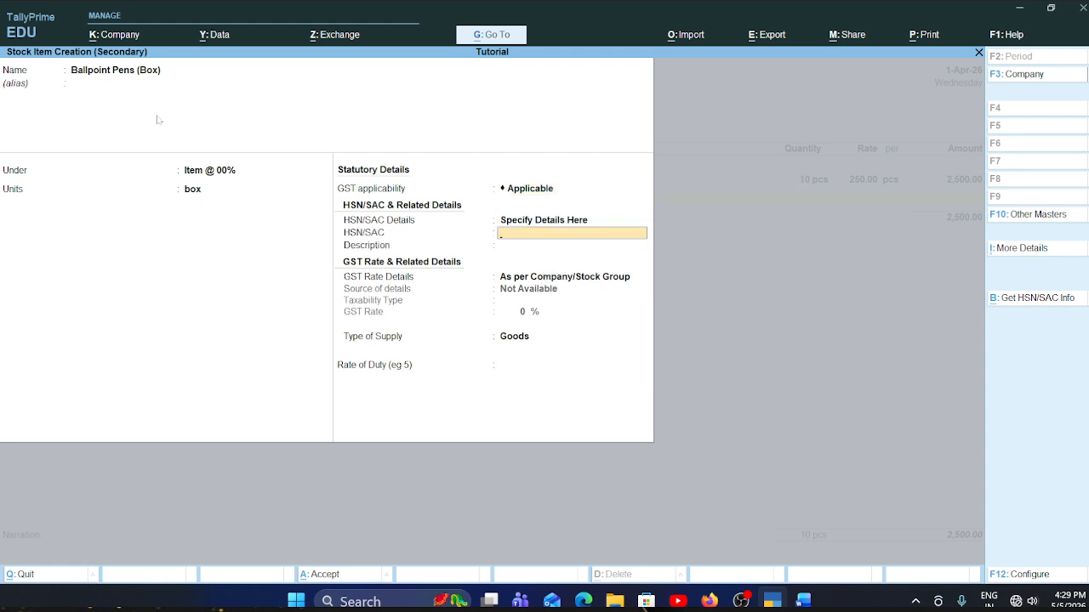
text(123456)
key(Return)
- Specify the ballpoint pens' GST rate details here as Exempt, keep supply type Goods, leave the duty rate blank and save the item
key(Return)
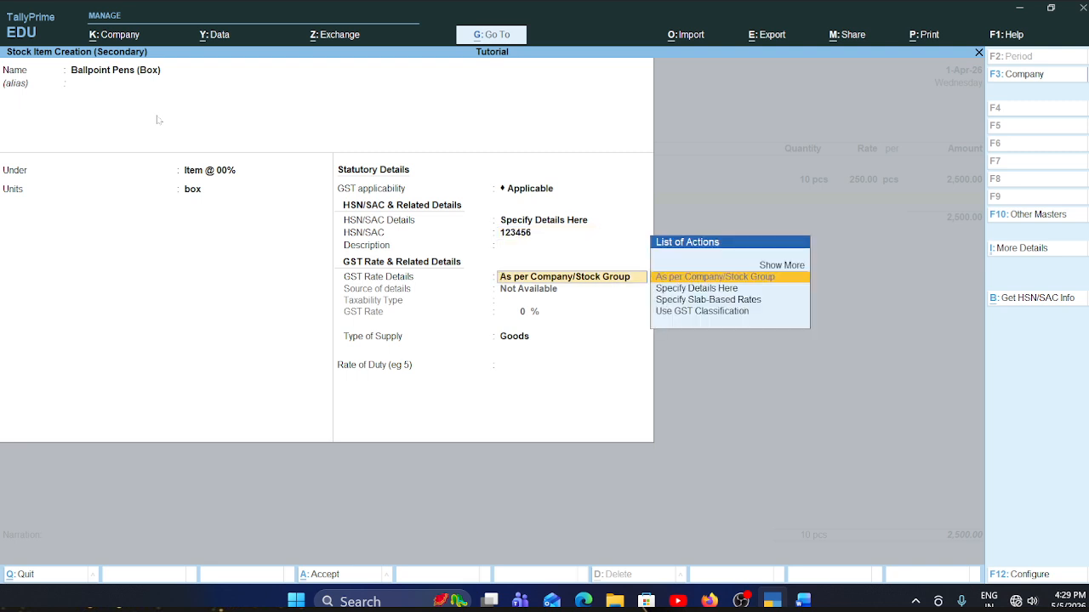
key(Down)
key(Return)
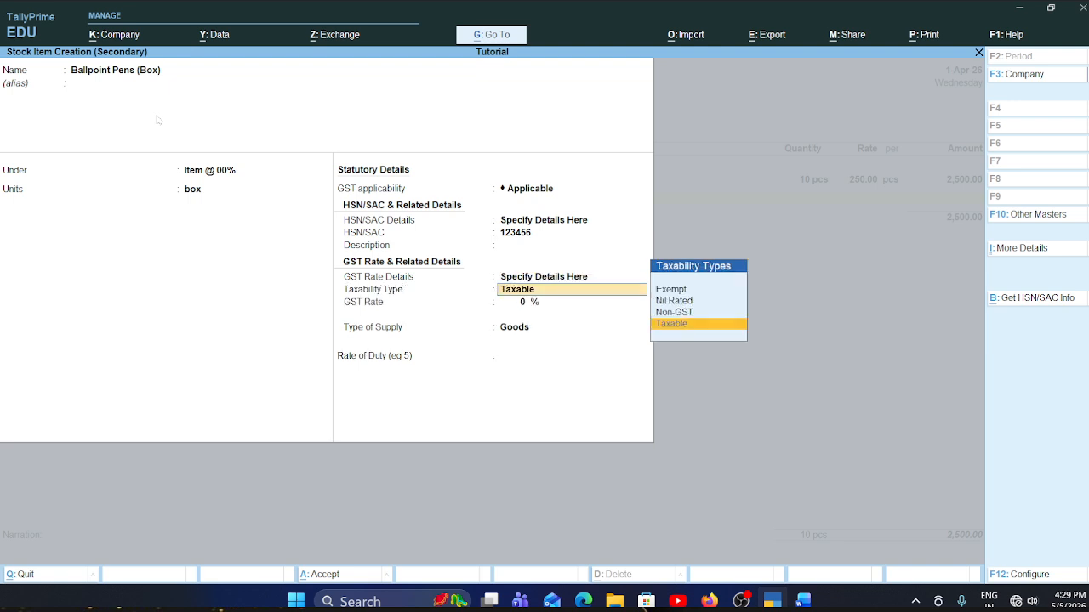
key(Up)
key(Up)
key(Up)
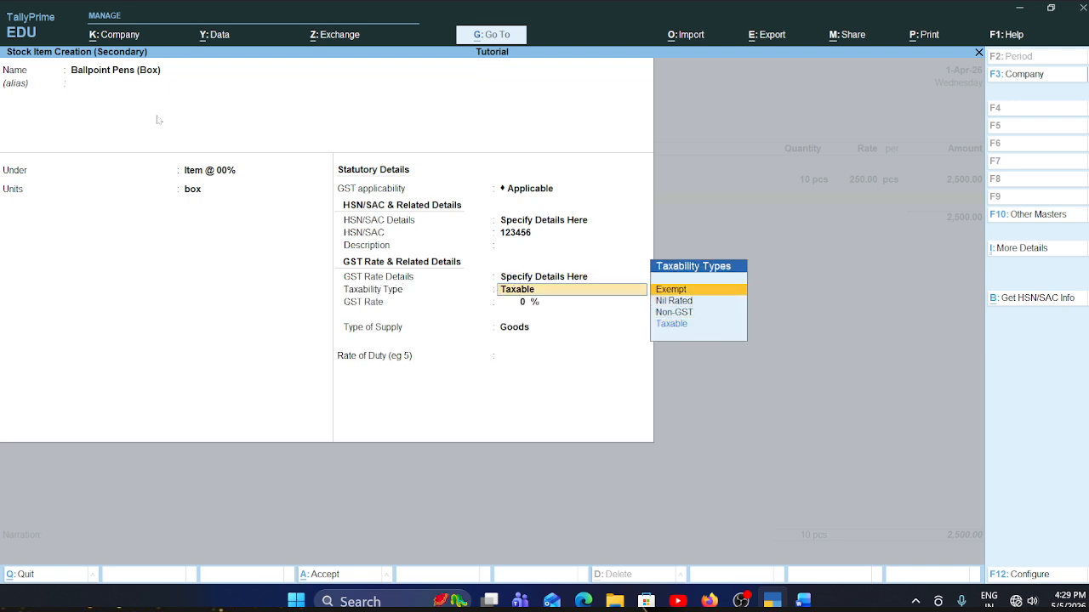
key(Return)
key(Return)
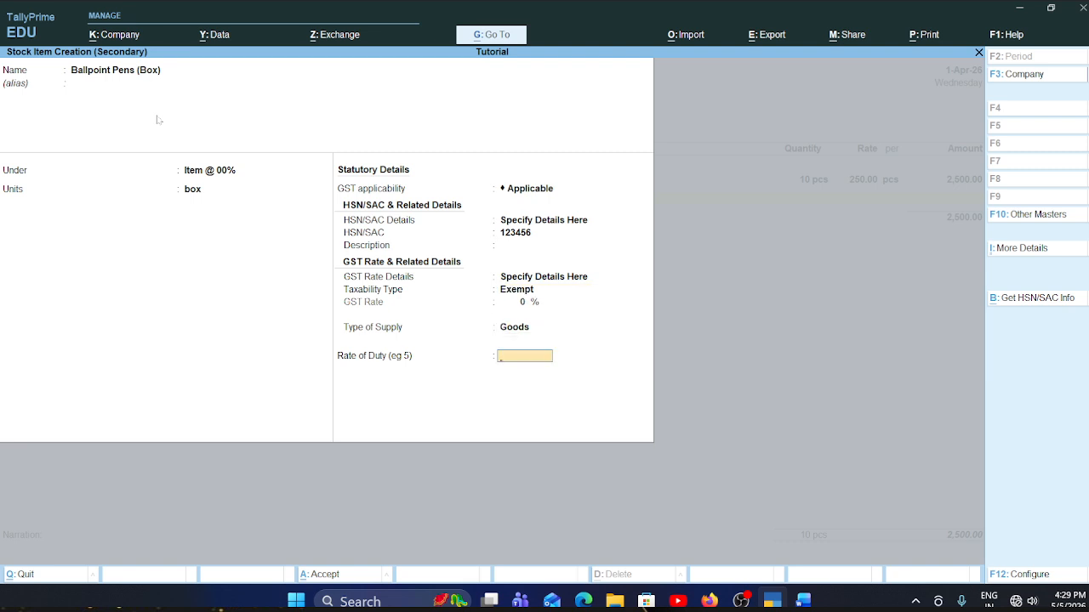
key(Return)
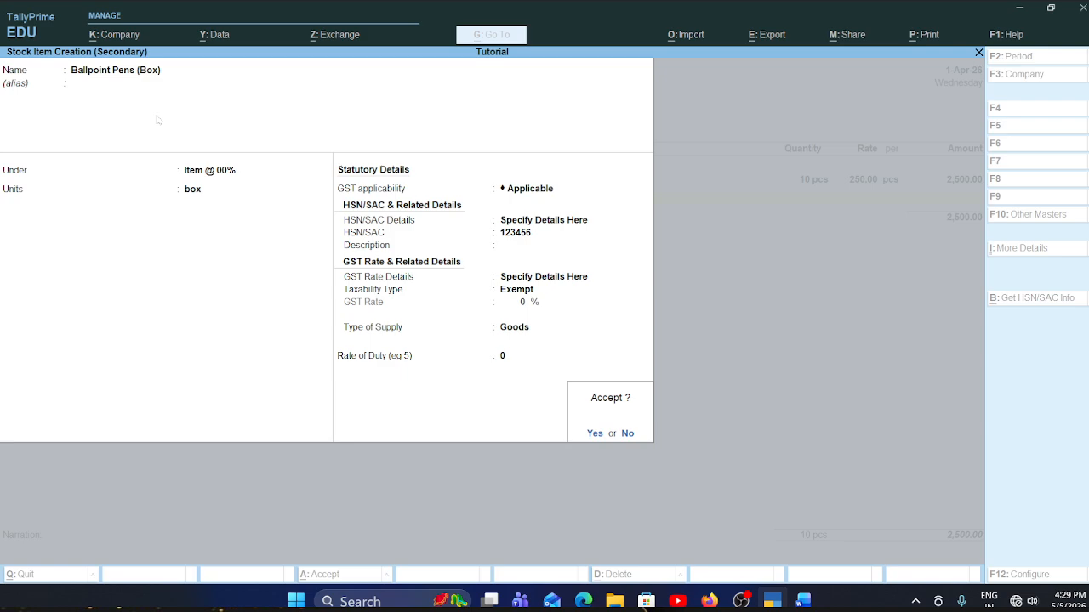
key(Return)
- Check the ballpoint pens row in the Word invoice, then enter quantity 5 and rate 120 per box in the TallyPrime voucher
key(alt+Tab)
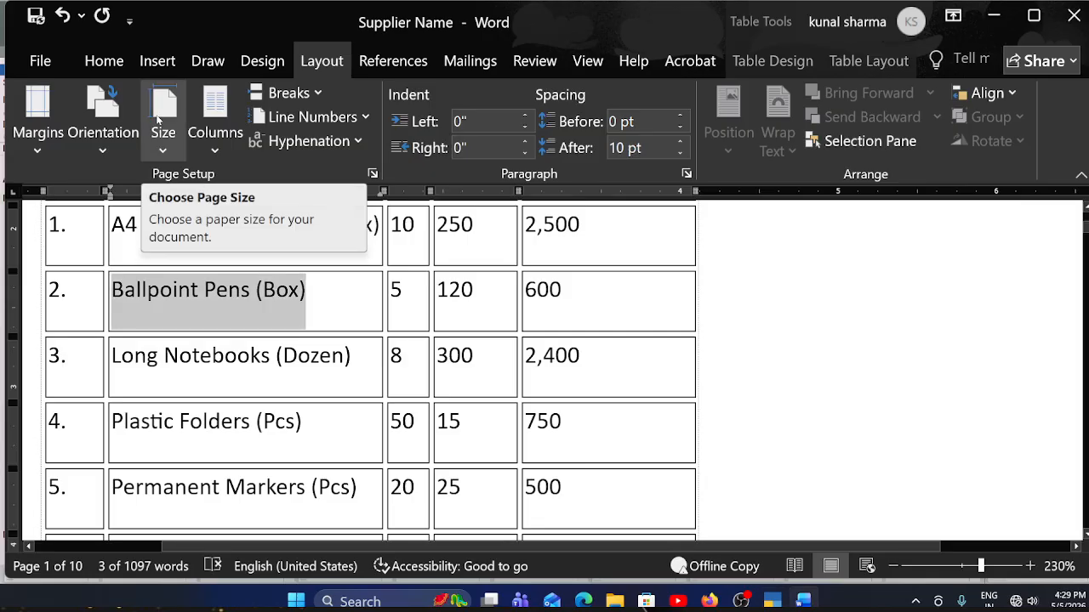
key(alt+Tab)
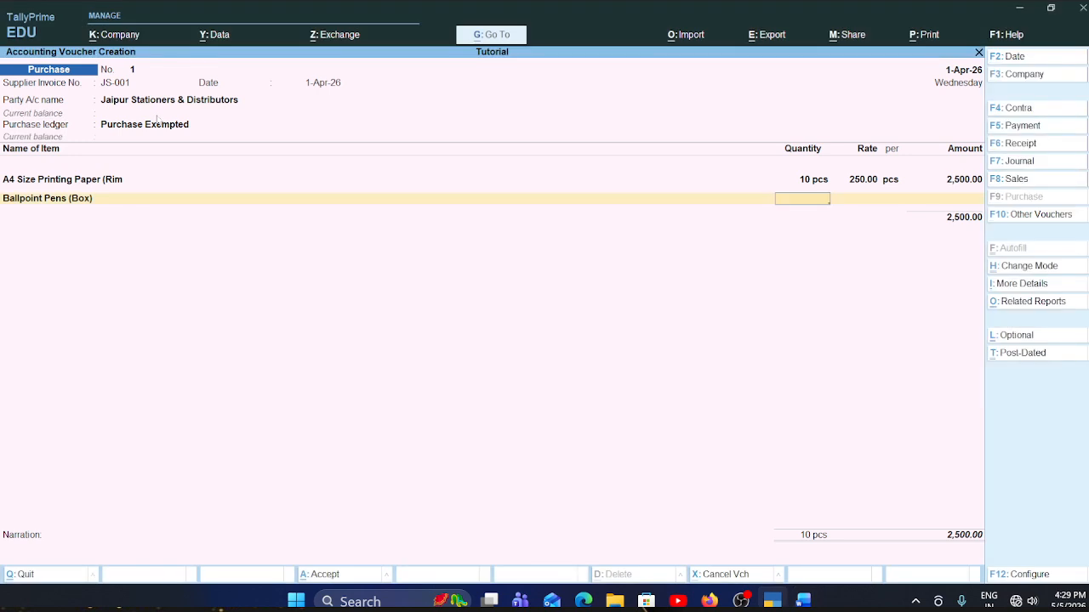
text(5)
key(Return)
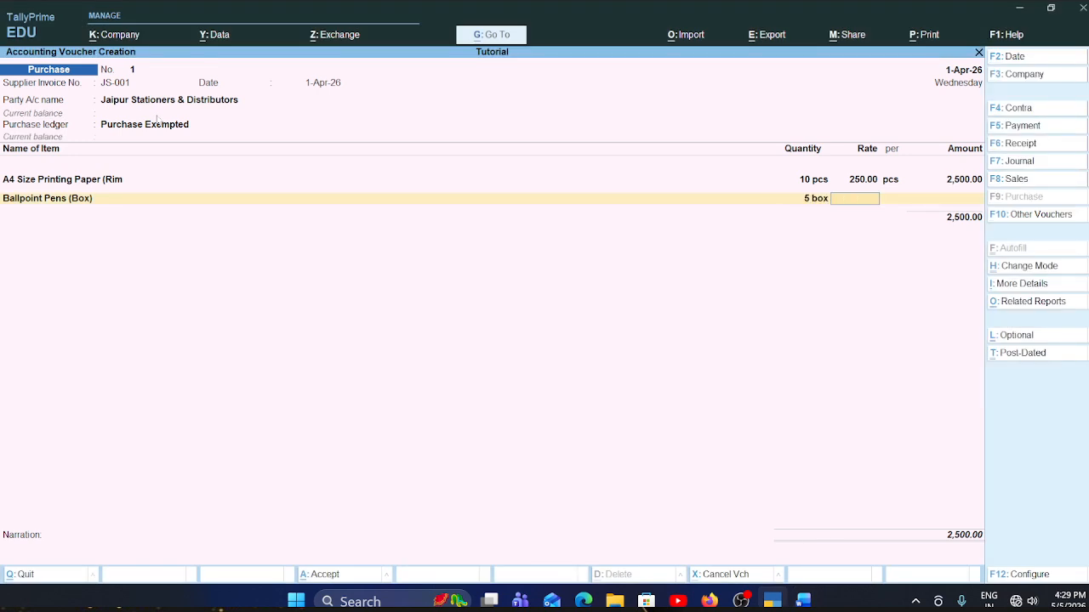
text(120)
key(Return)
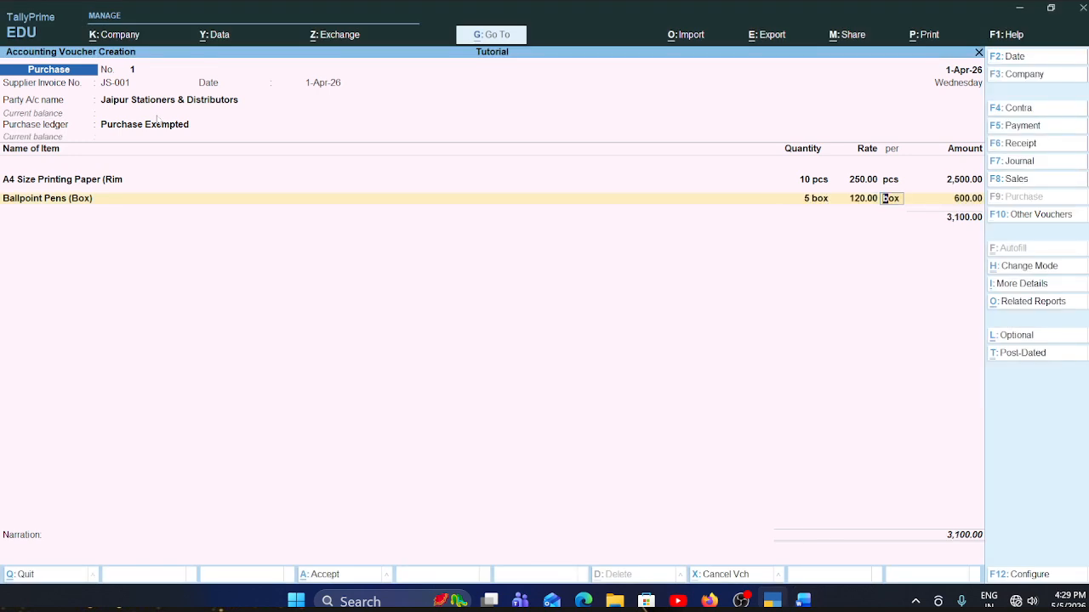
key(Return)
key(Return)
- Copy the item name Long Notebooks (Dozen) from the Word invoice table and return to the TallyPrime voucher
key(alt+Tab)
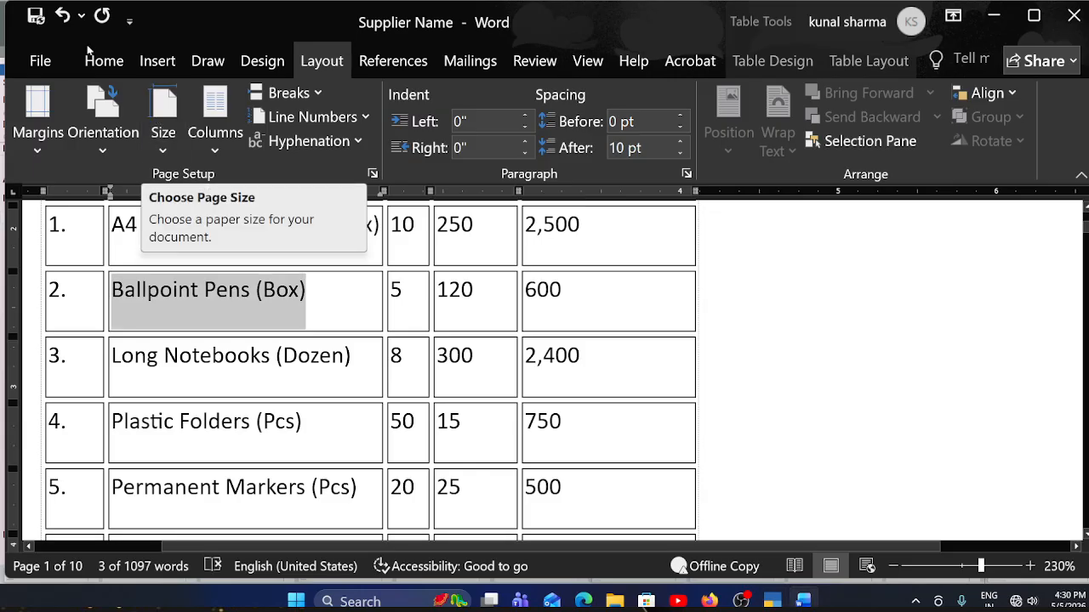
scroll(370, 371, down, 2)
drag(351, 276, 136, 281)
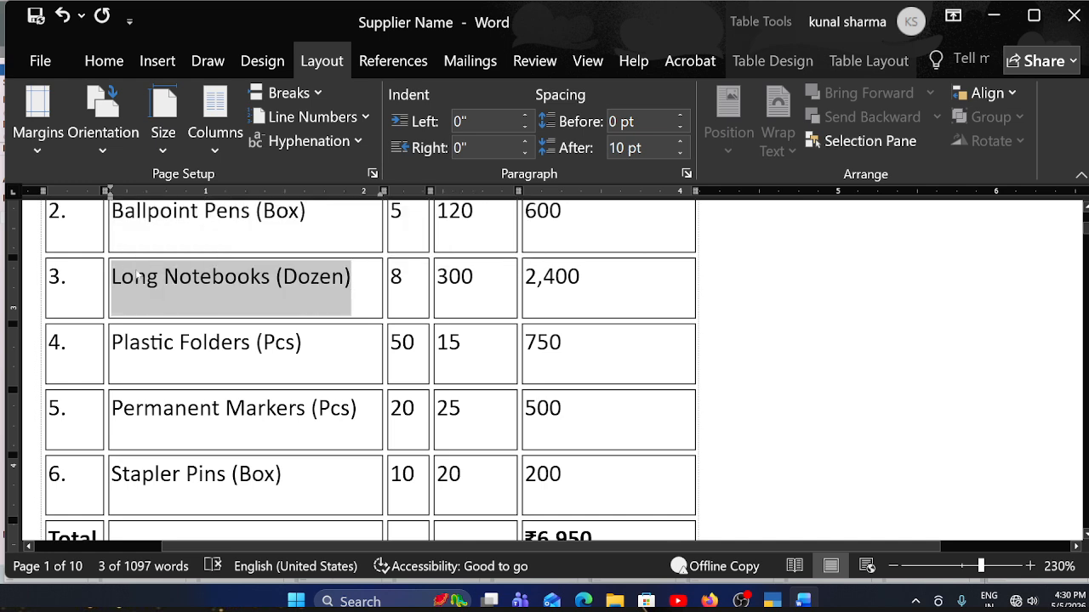
key(alt+Tab)
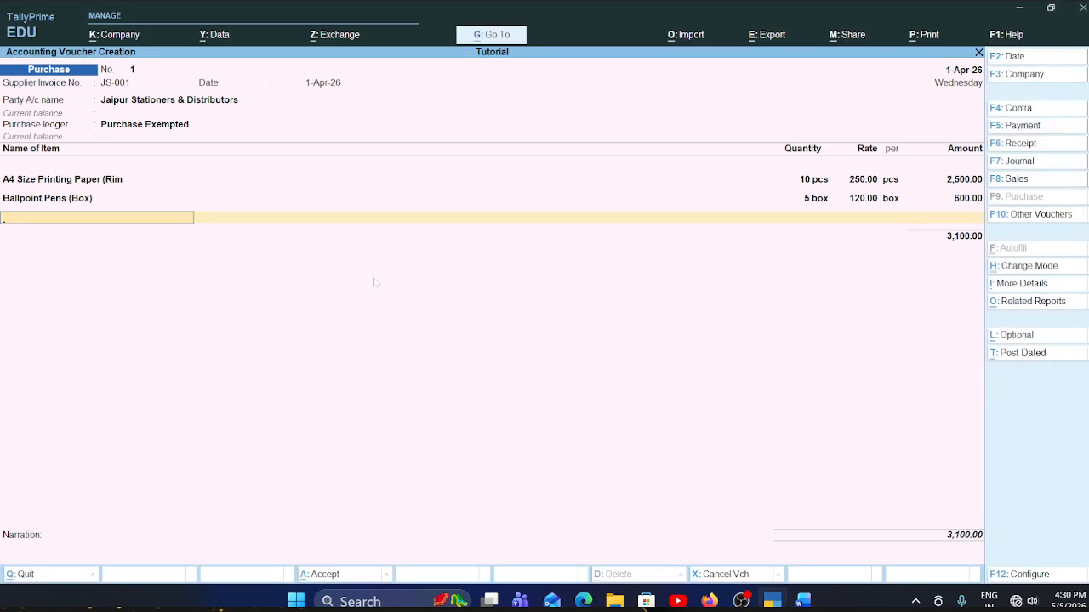
- Start a new stock item from the voucher, named Long Notebooks (Dozen), under Item @ 00% with pcs as its unit
key(alt+c)
key(ctrl+alt+v)
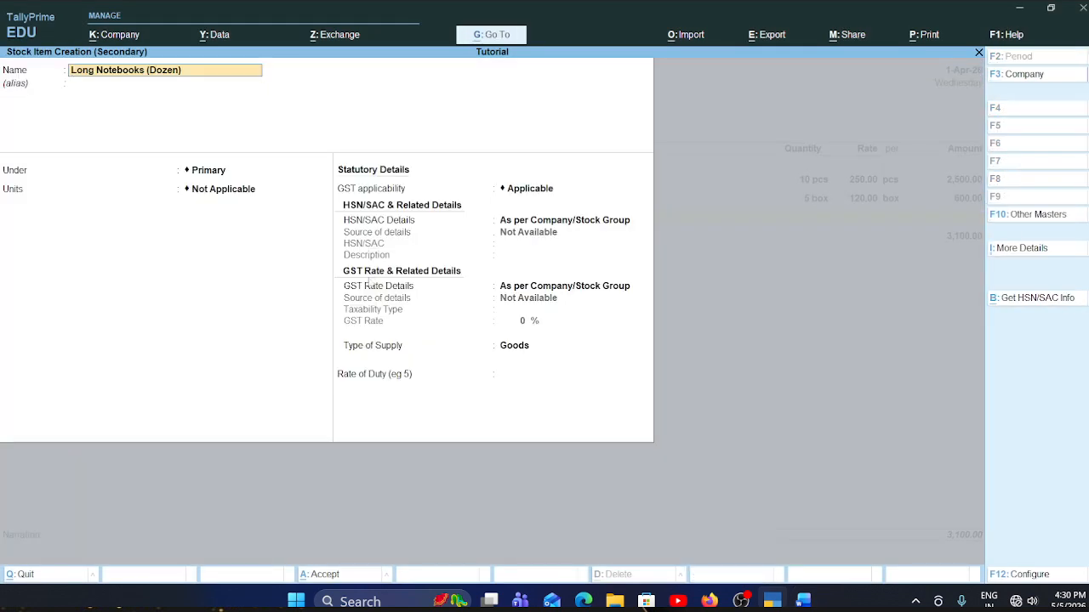
key(Return)
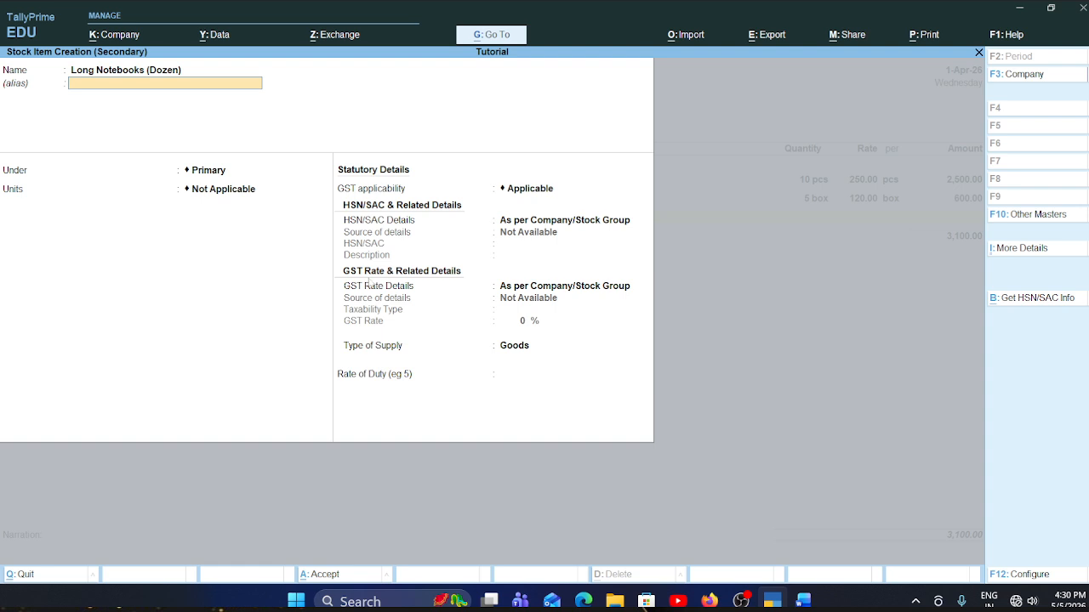
key(Return)
key(Down)
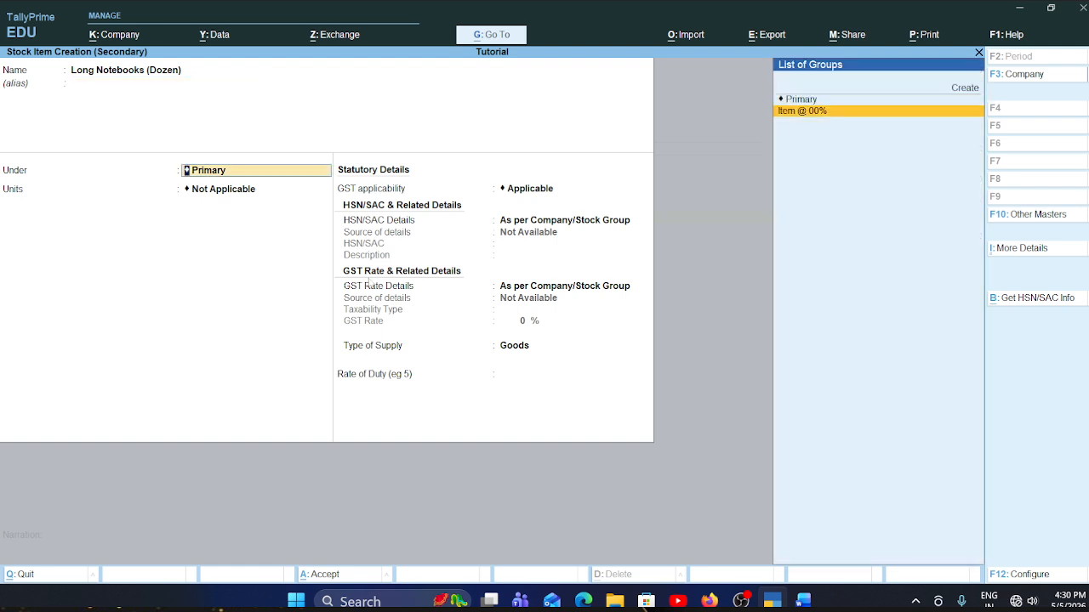
key(Return)
key(Down)
key(Down)
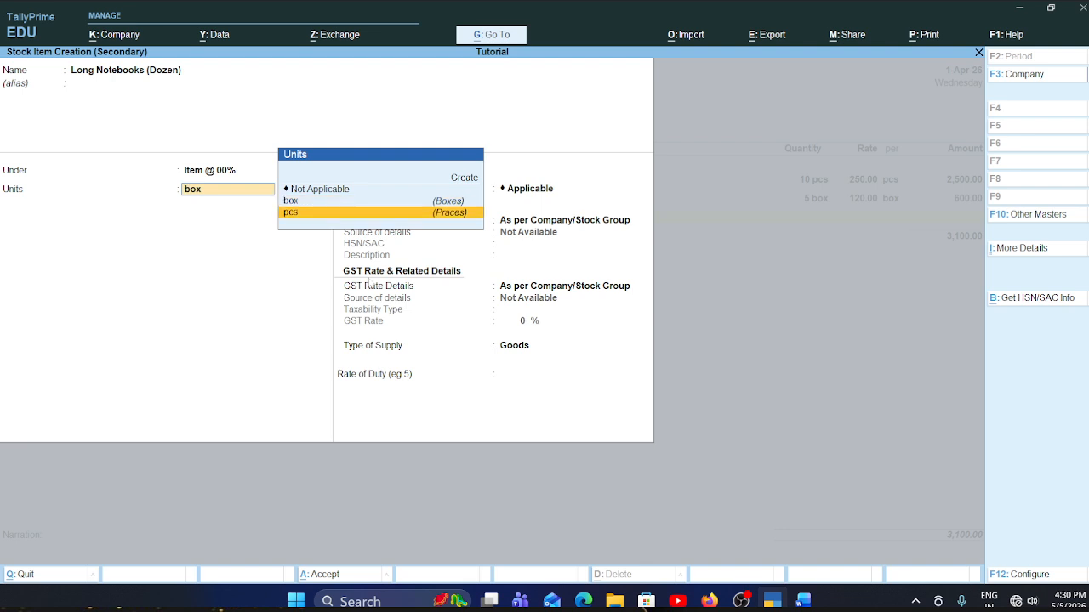
key(Up)
key(Down)
key(Return)
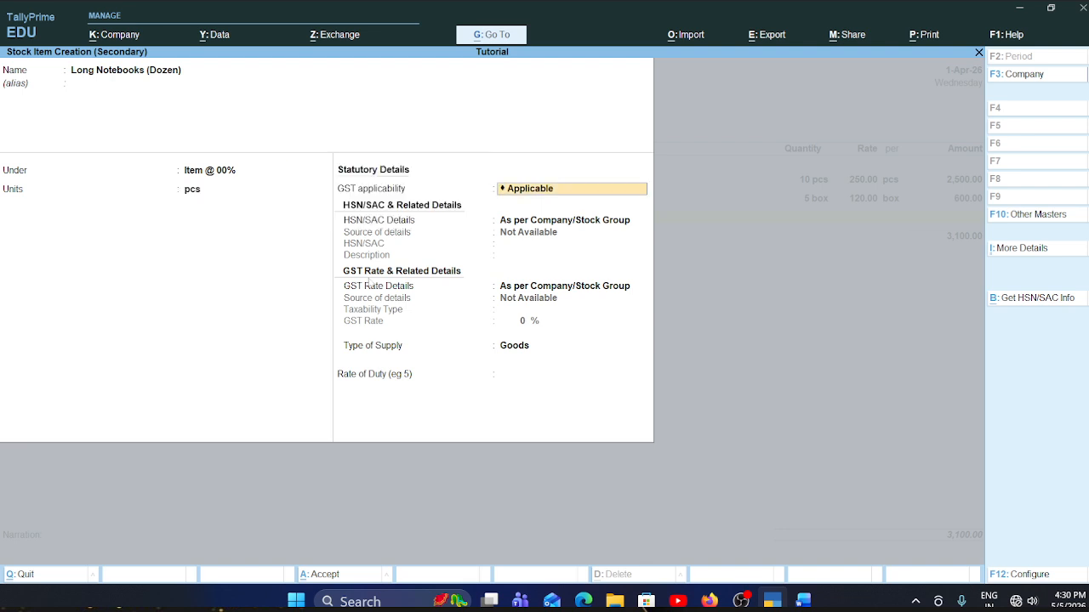
- Keep GST Applicable for the long notebooks and specify their HSN/SAC details here with code 12134546, leaving the description blank
key(Return)
key(Down)
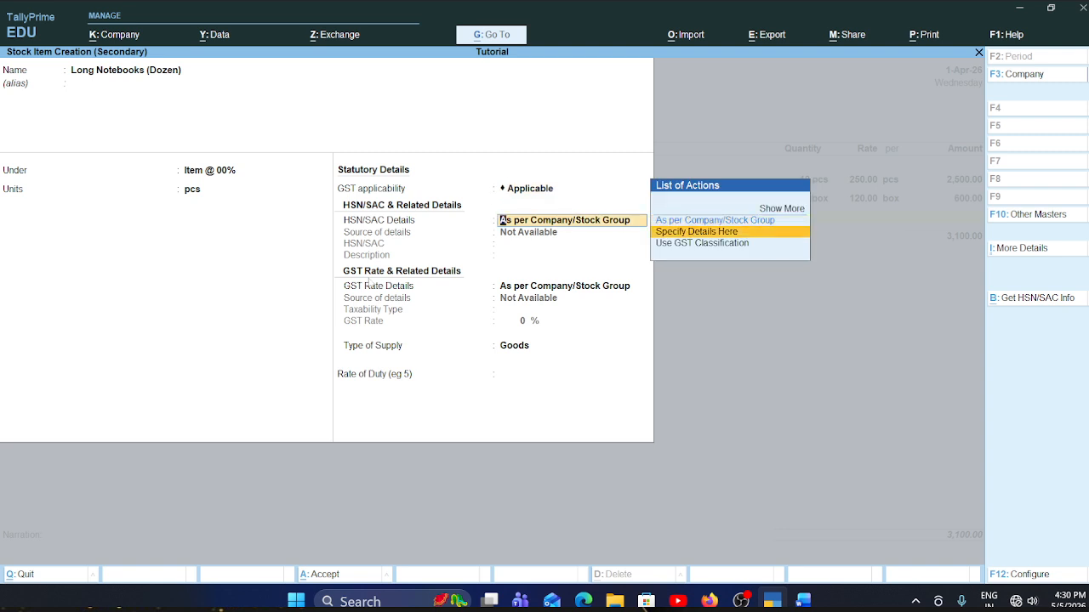
key(Return)
text(12134546)
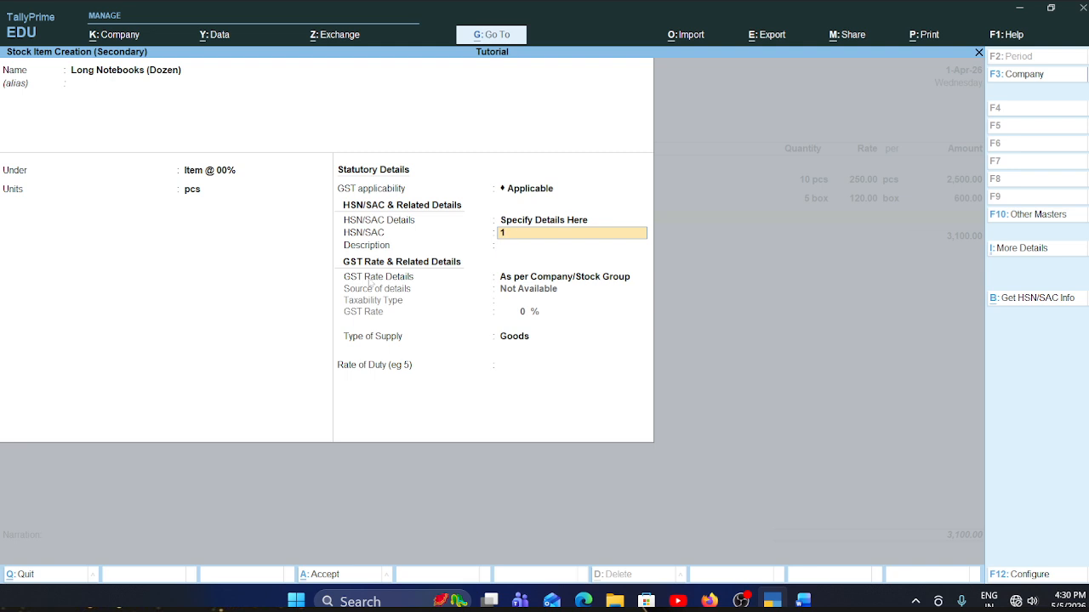
key(Return)
key(Return)
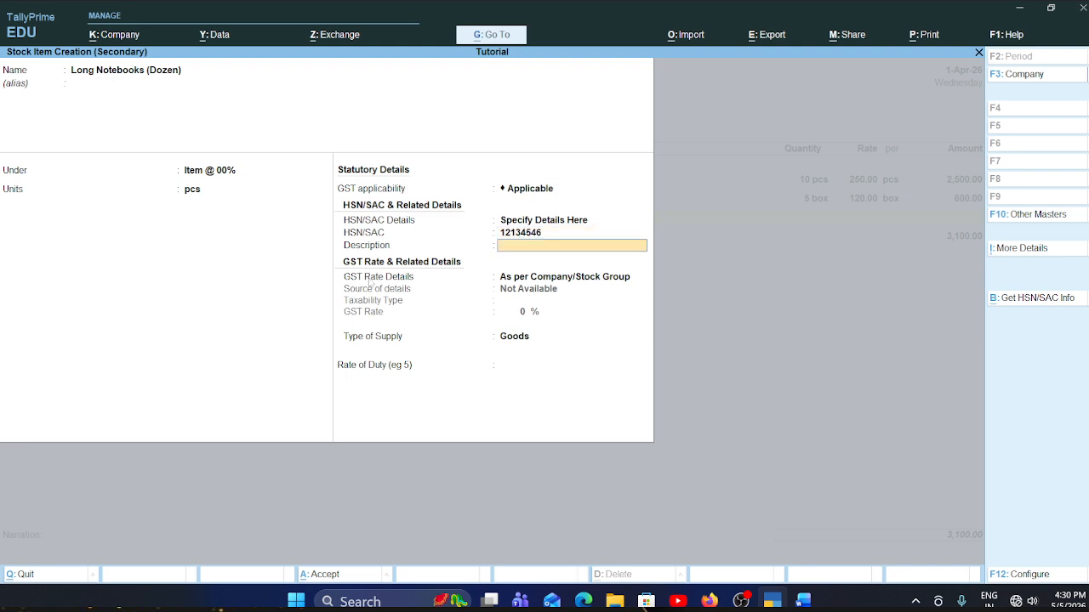
- Specify the long notebooks' GST rate details here as Exempt, keep supply type Goods, leave the duty rate blank and save the item
key(Down)
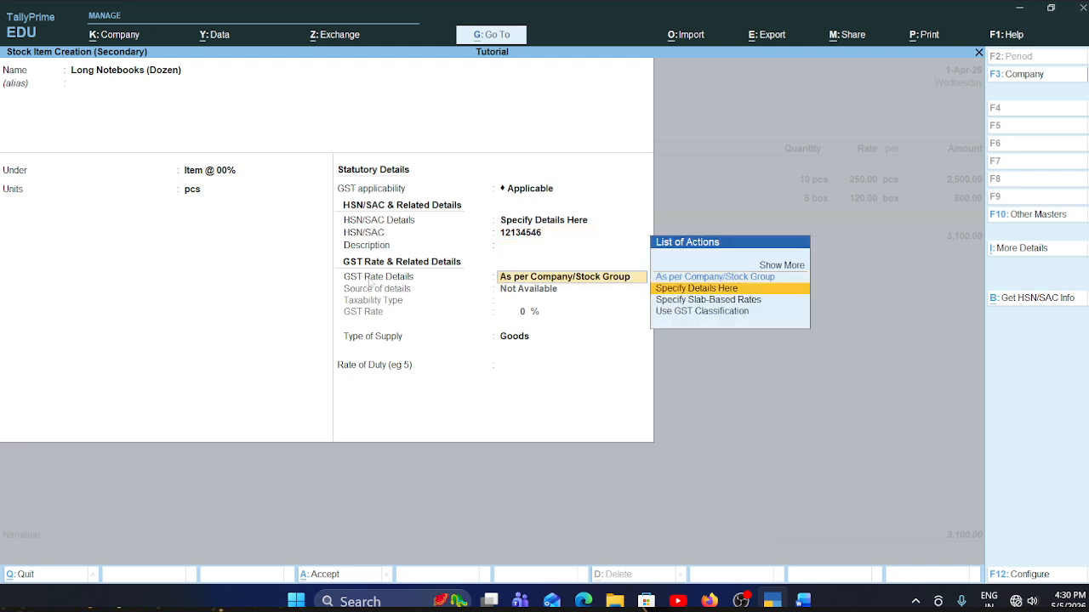
key(Return)
key(Up)
key(Up)
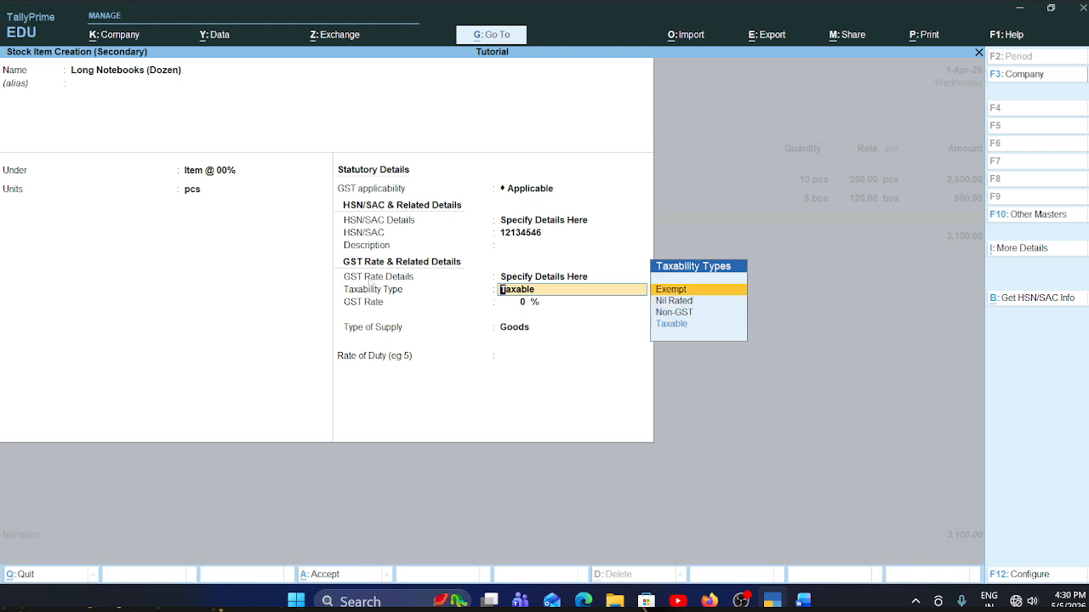
key(Return)
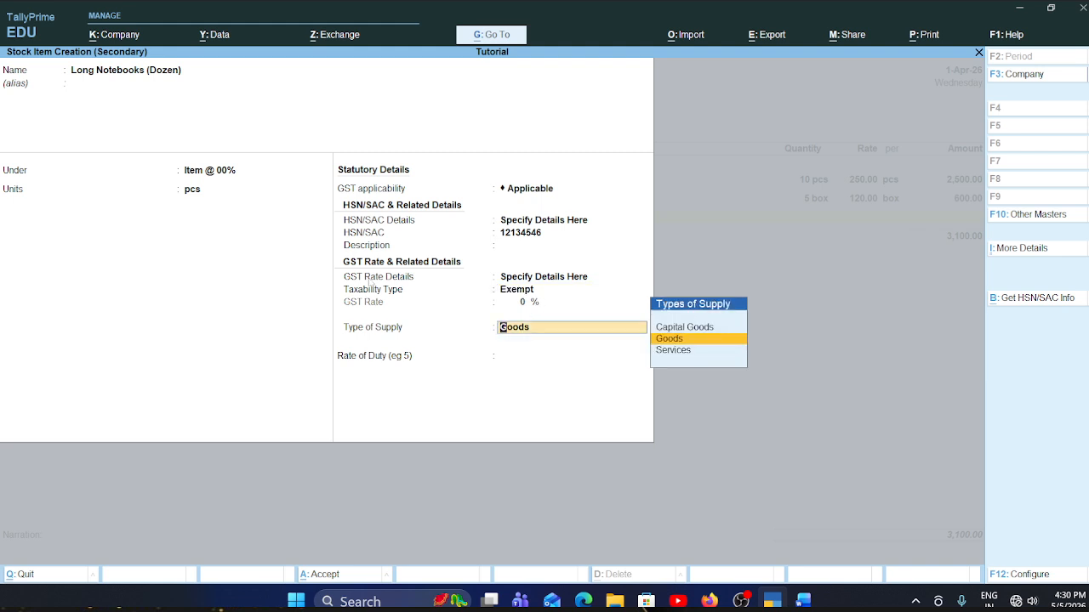
key(Return)
key(Return)
key(Return)
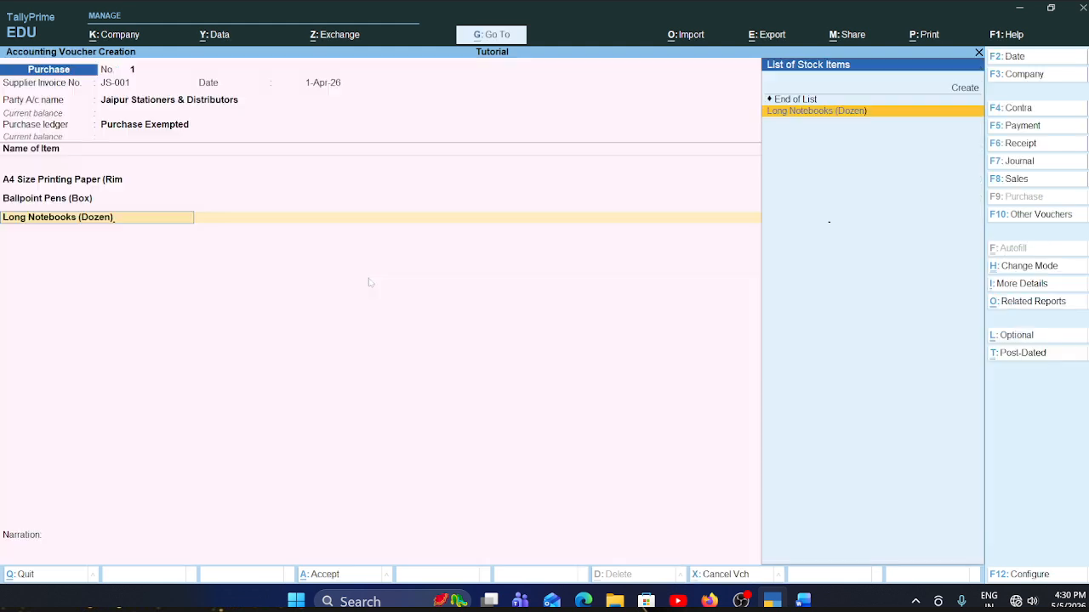
- Check the long notebooks row in the Word invoice, then enter quantity 8 and rate 300 per pcs in the TallyPrime voucher
key(alt+Tab)
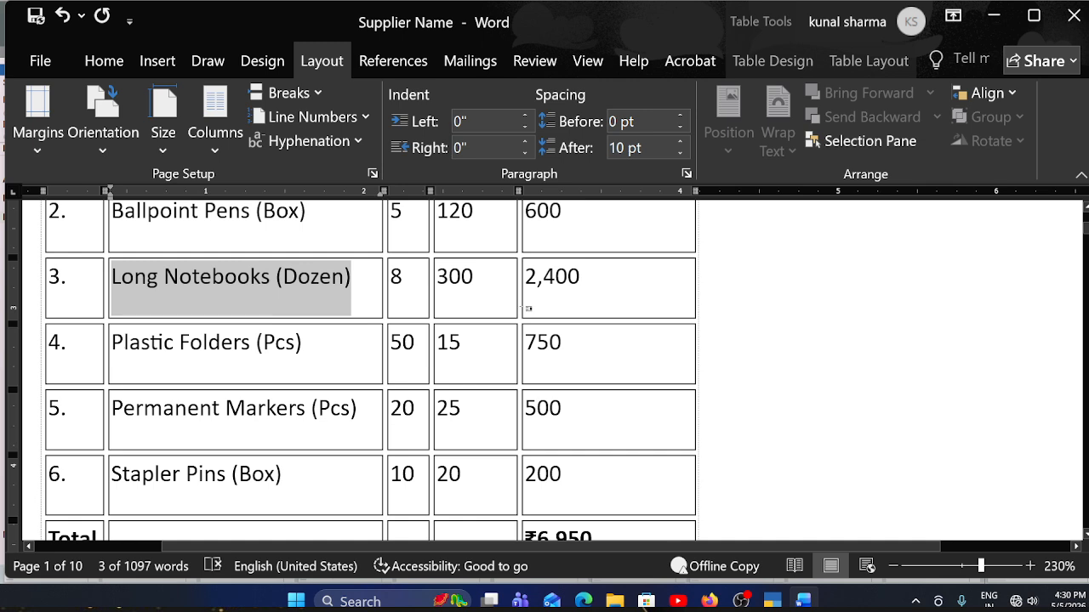
key(alt+Tab)
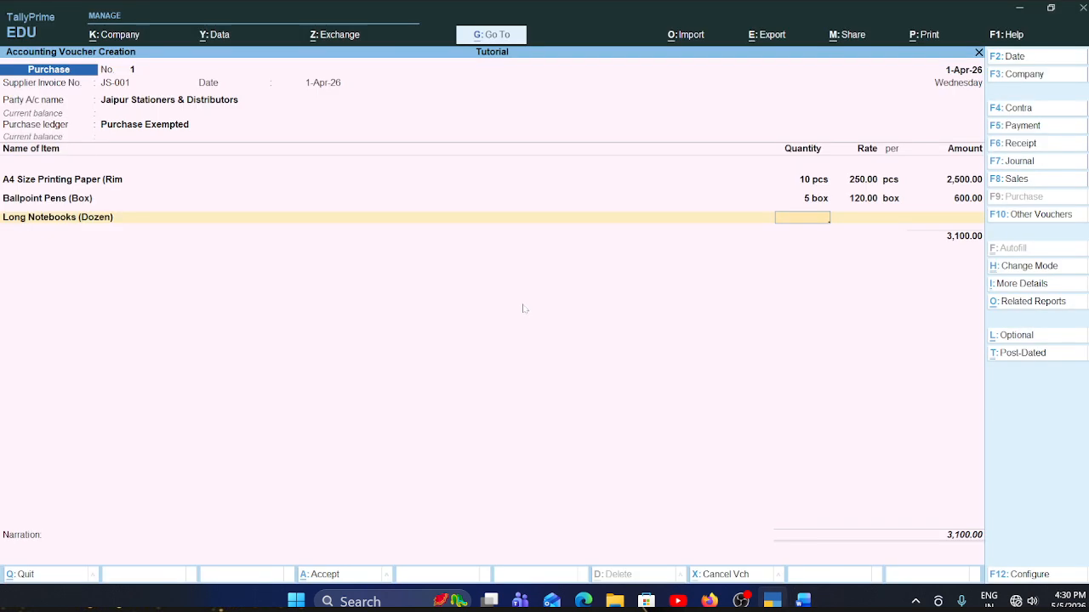
text(8)
key(Return)
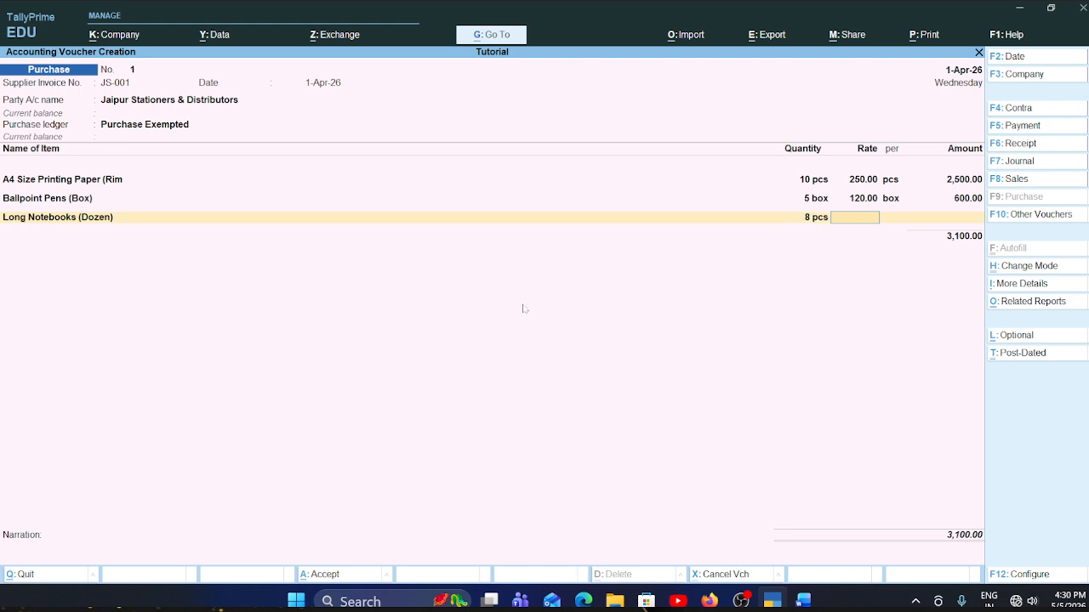
text(300)
key(Return)
key(Return)
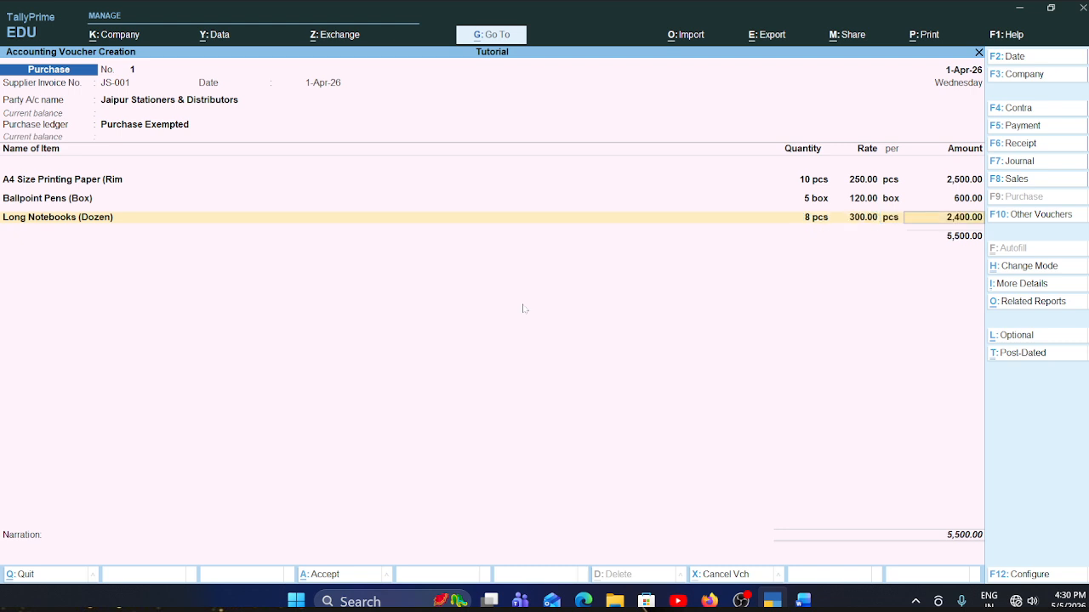
key(Return)
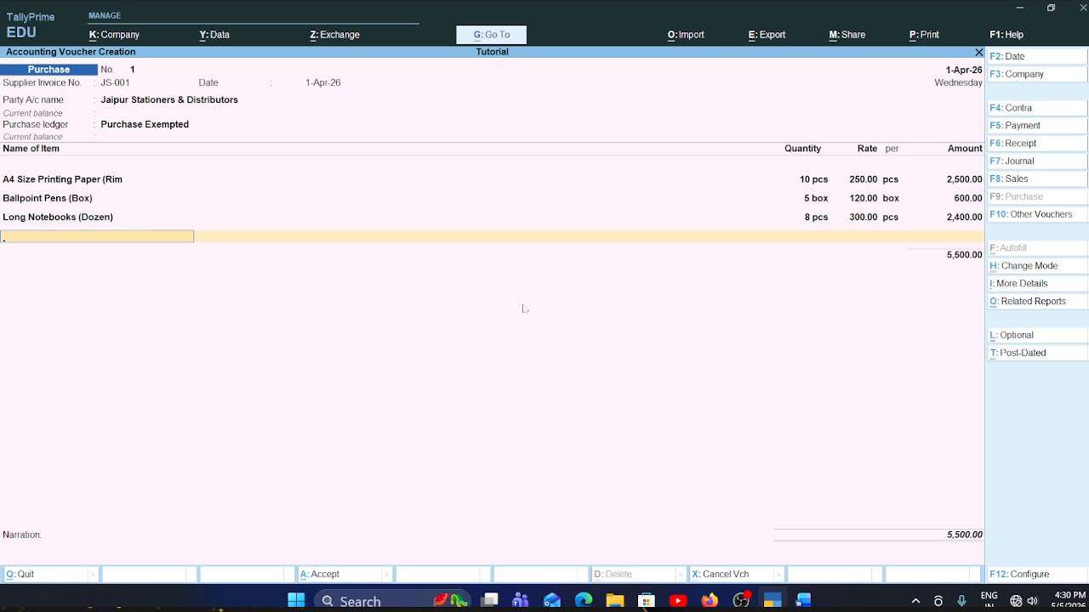
key(Return)
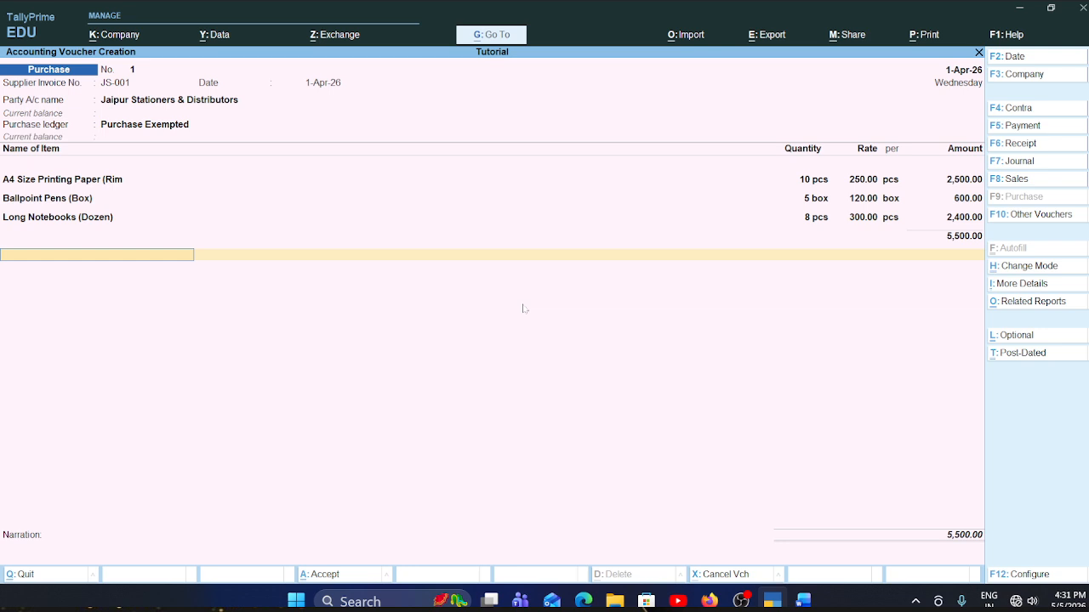
key(BackSpace)
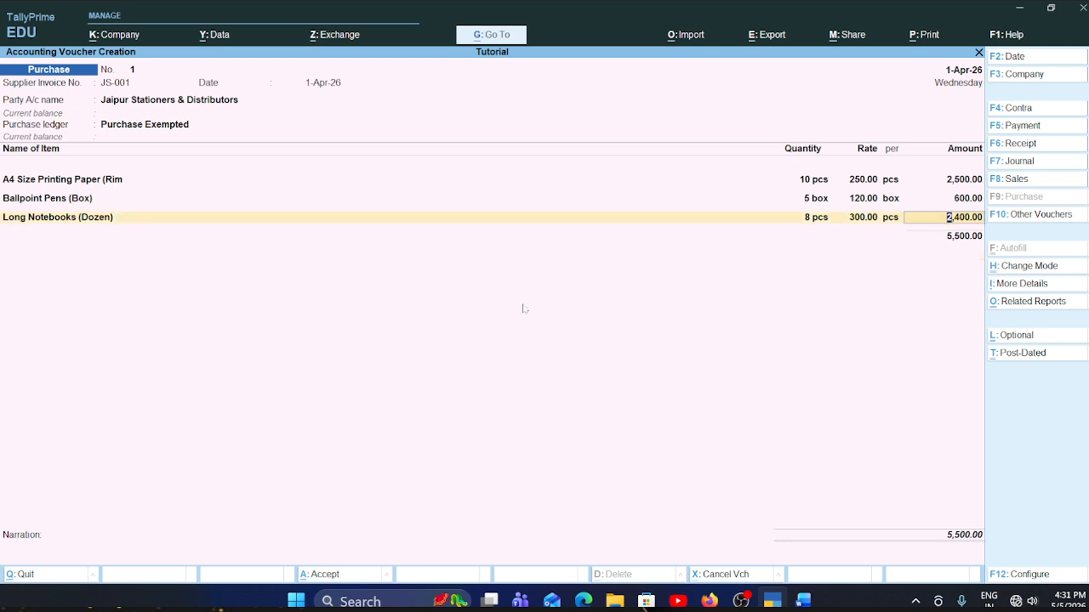
key(Return)
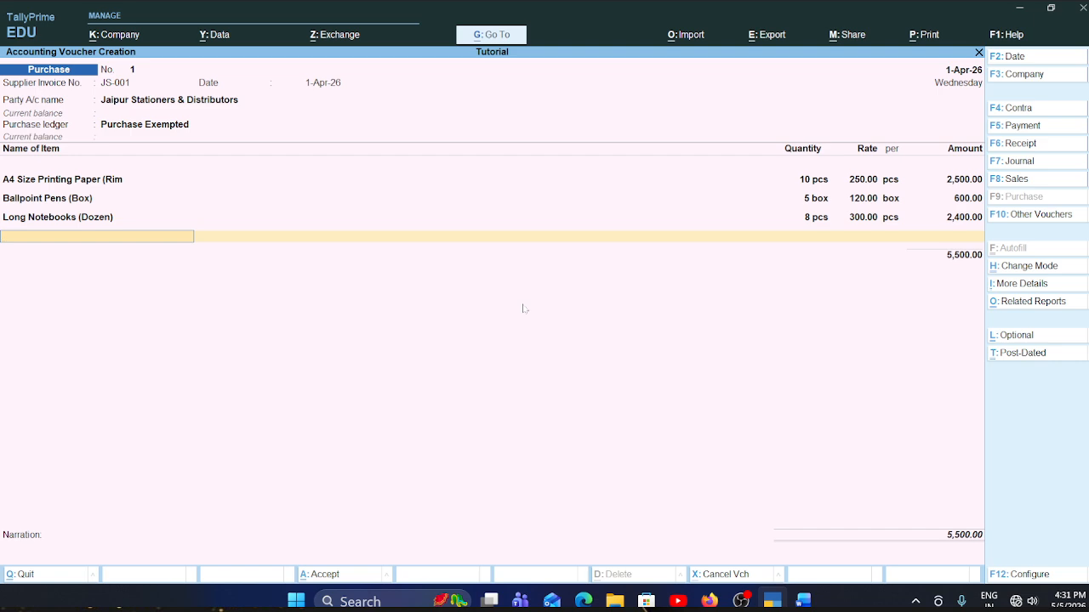
- Copy the item name Plastic Folders (Pcs) from the Word invoice table and return to the TallyPrime voucher
key(alt+Tab)
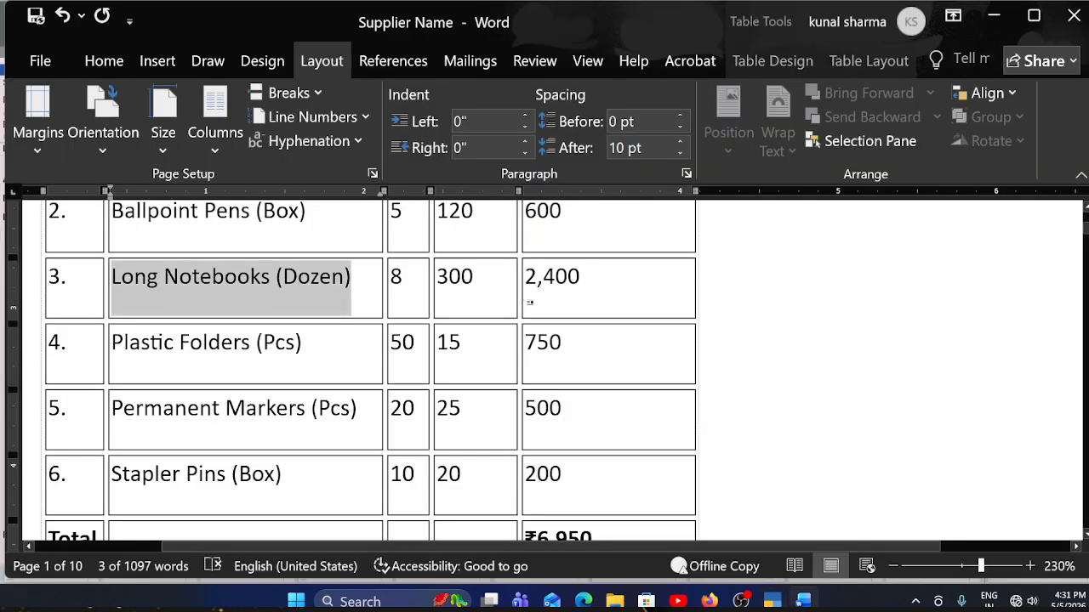
scroll(370, 366, down, 2)
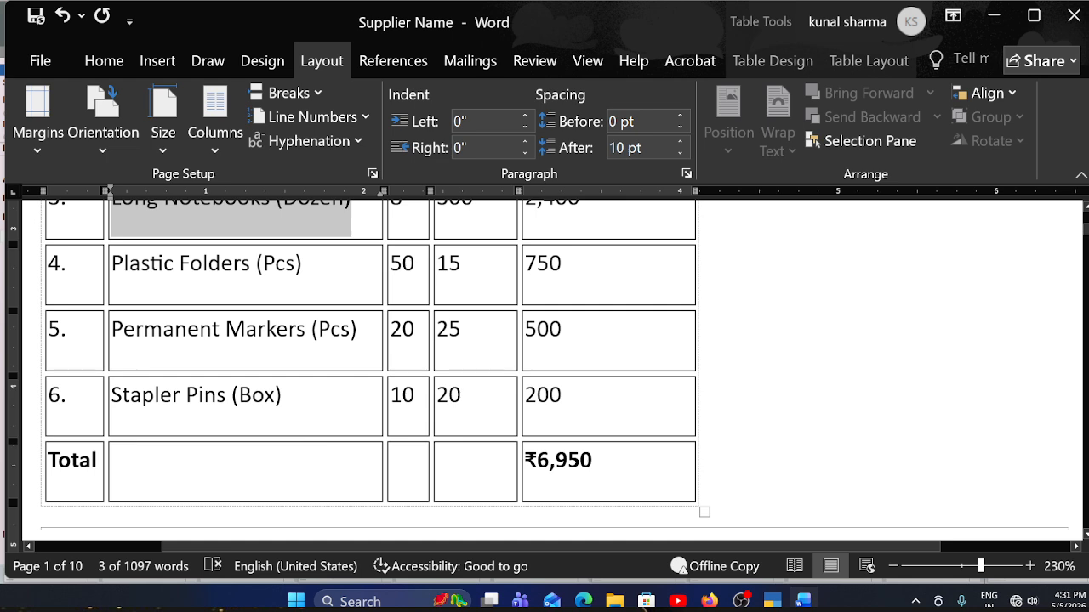
drag(302, 265, 143, 277)
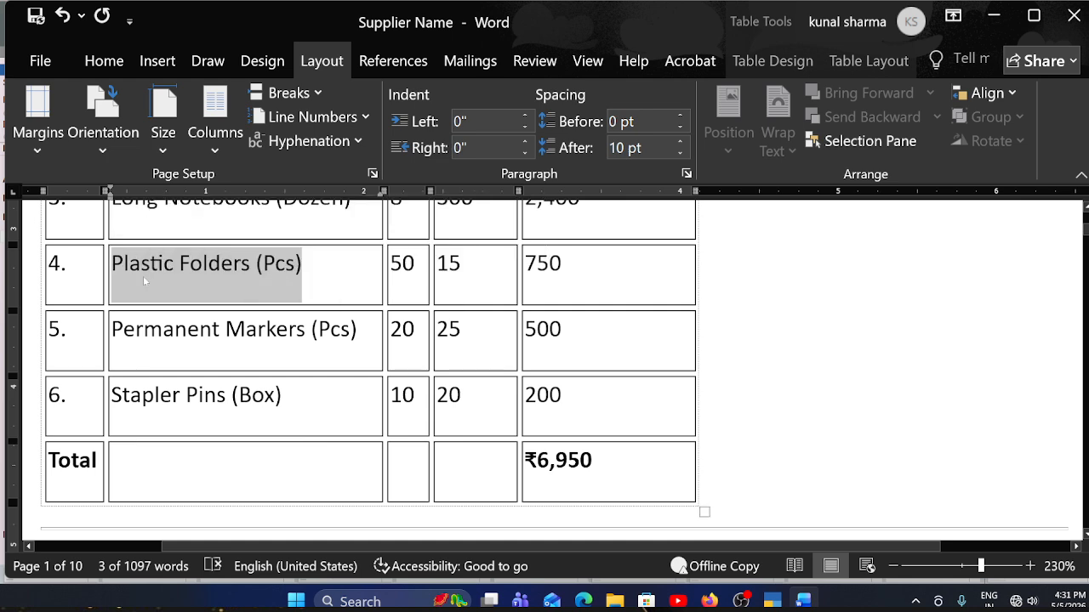
key(alt+Tab)
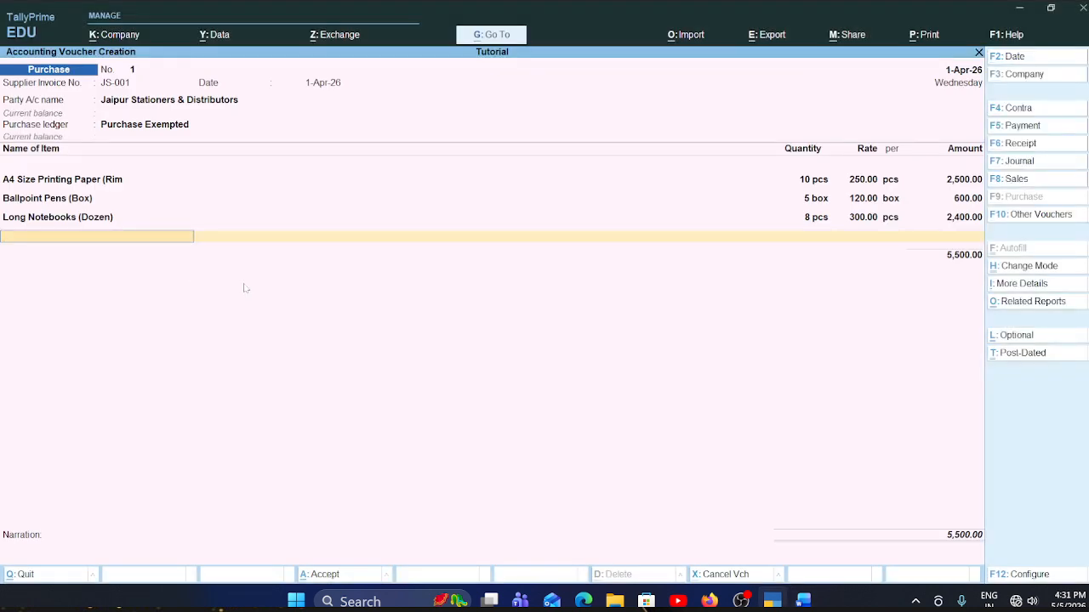
- Create a stock item with the copied name Plastic Folders (Pcs) under the group Item @ 00% with unit pcs
key(alt+c)
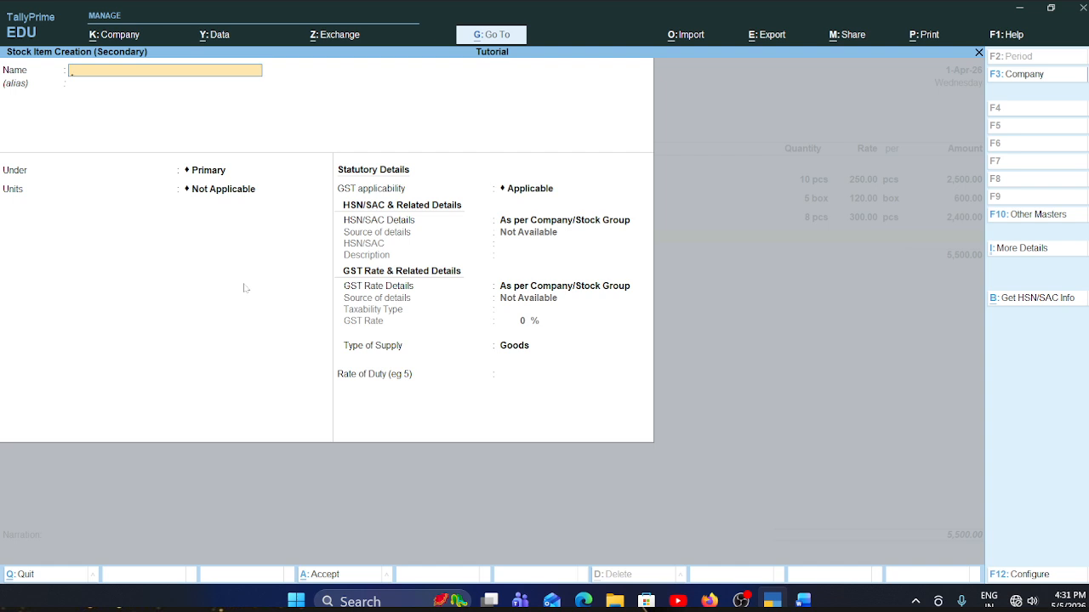
key(ctrl+alt+v)
key(Return)
key(Return)
key(Down)
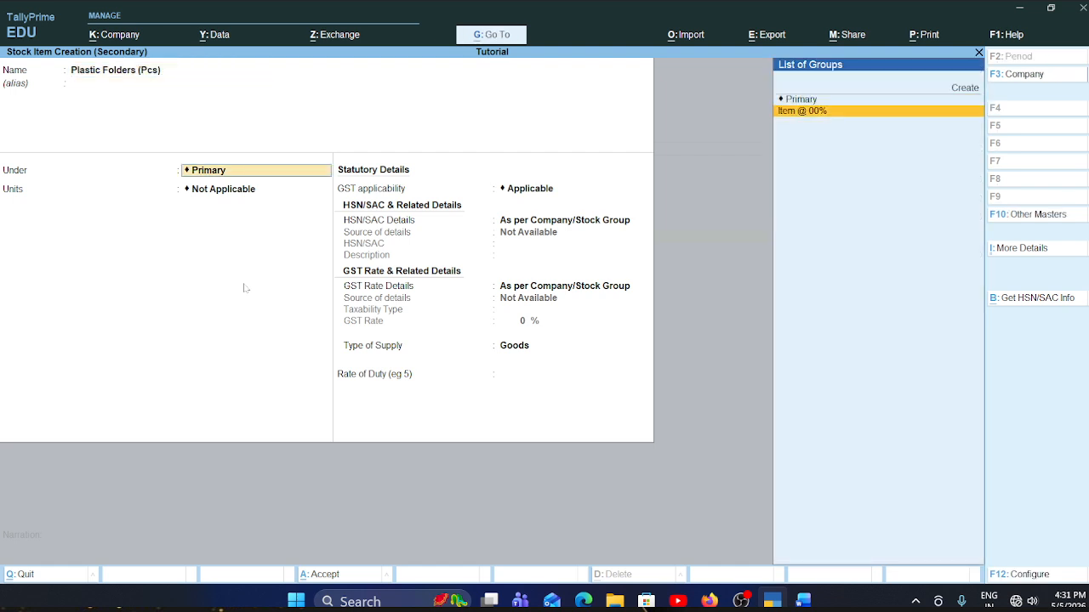
key(Return)
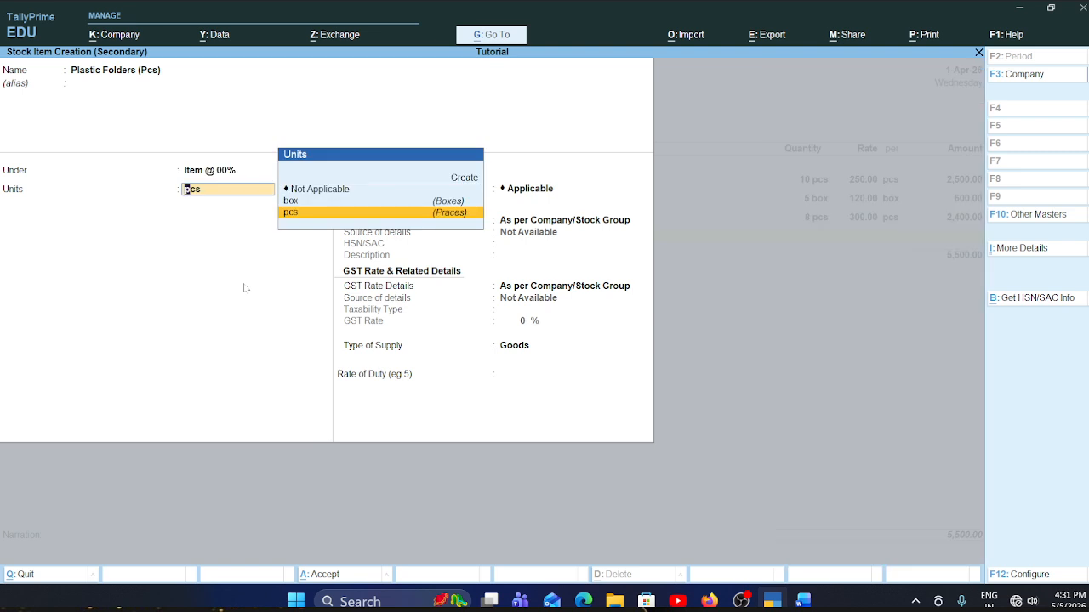
key(Return)
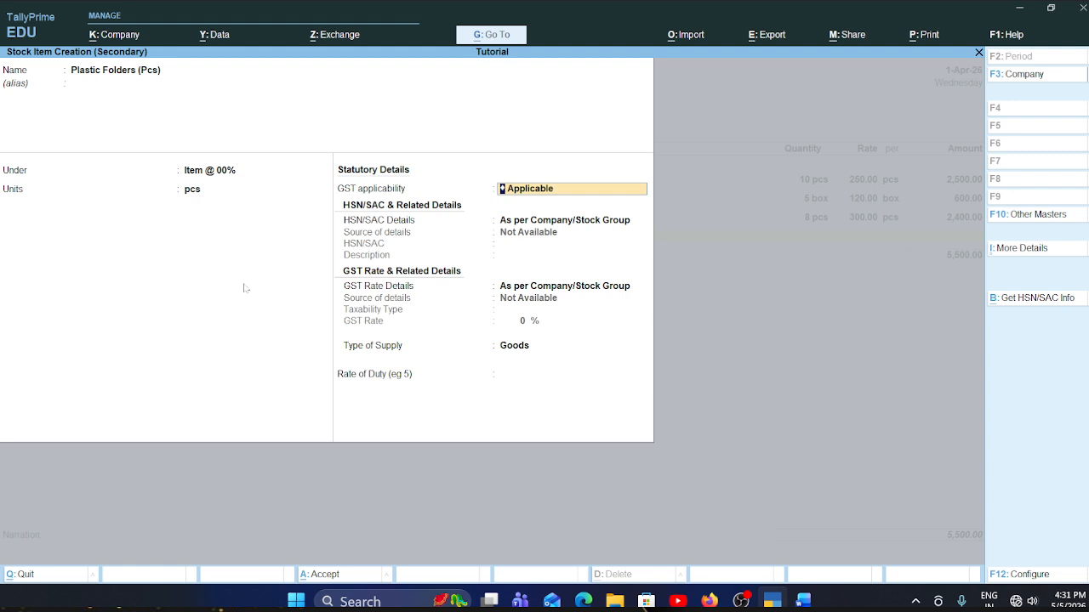
- Keep GST Applicable for the plastic folders and specify their HSN/SAC details here with code 123454, leaving the description blank
key(Return)
key(Down)
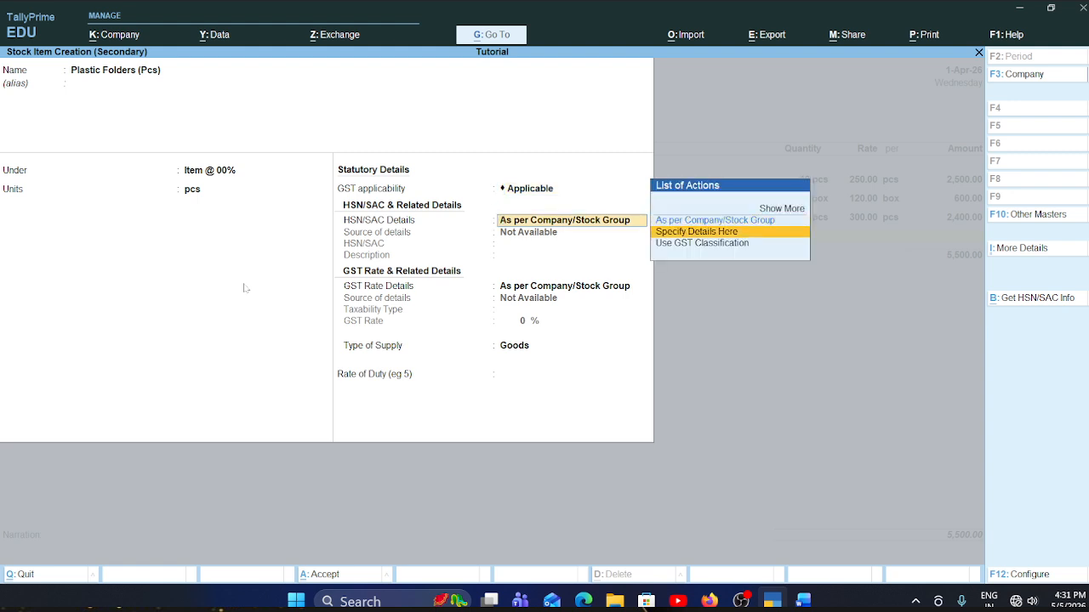
key(Return)
text(123454)
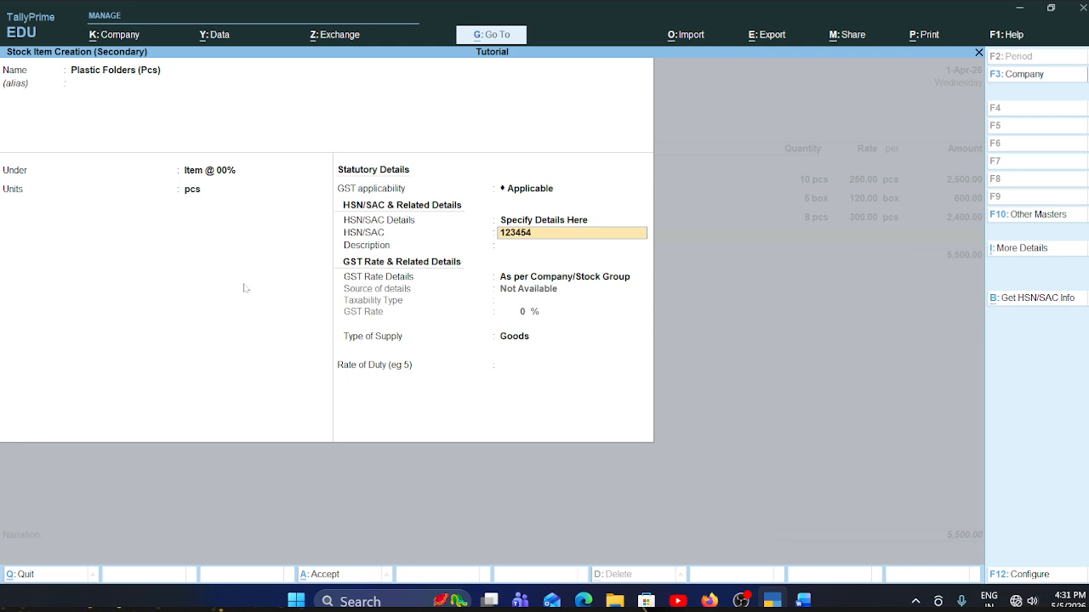
key(Return)
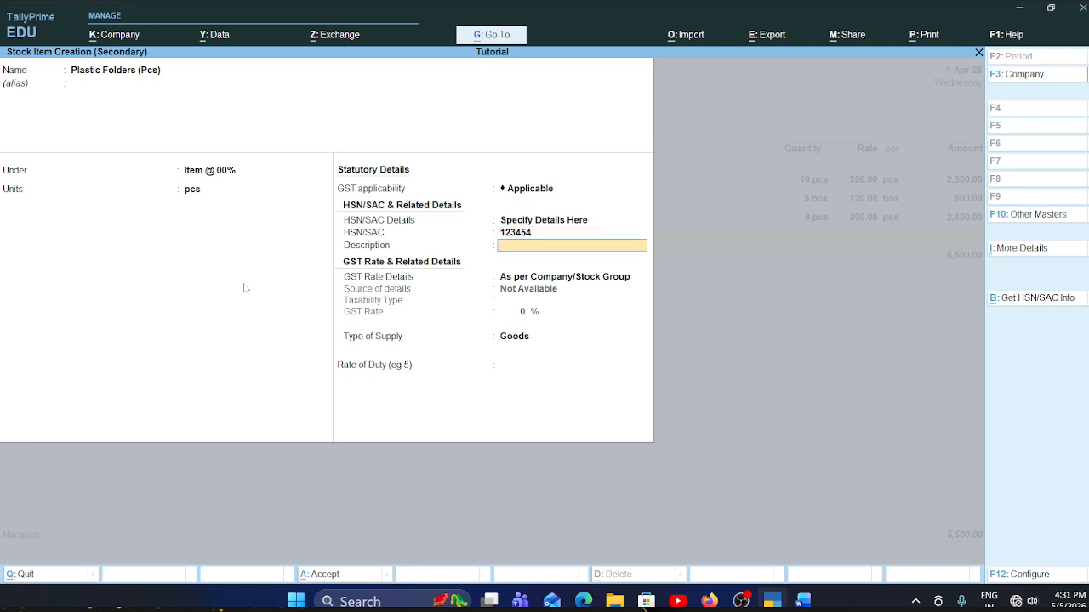
key(Return)
- Specify the plastic folders' GST rate details here as Exempt, keep supply type Goods, leave the duty rate unchanged and save the item
key(Down)
key(Return)
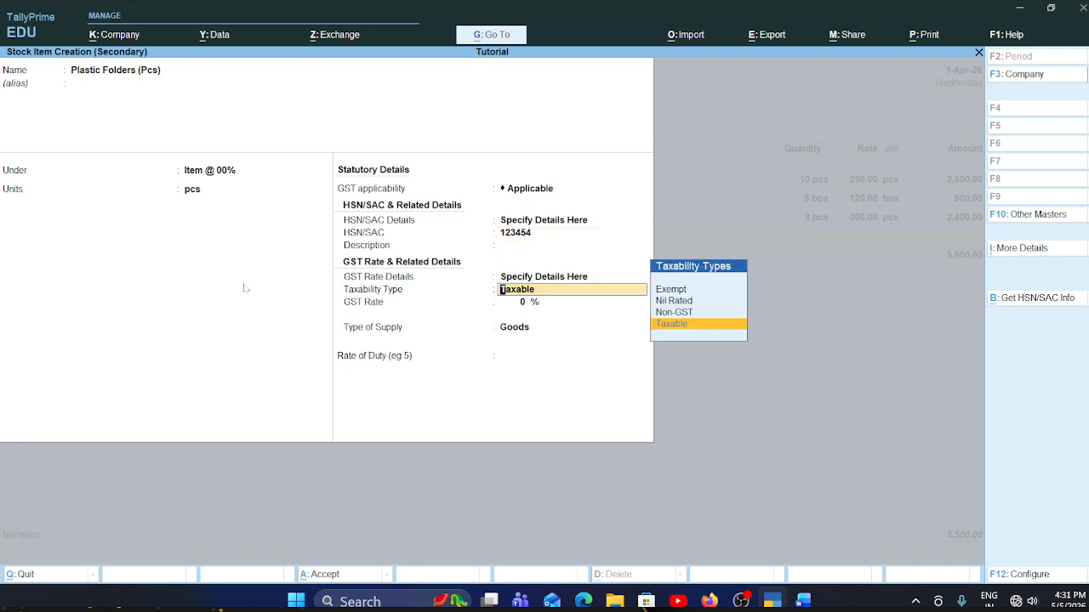
key(Up)
key(Up)
key(Up)
key(Return)
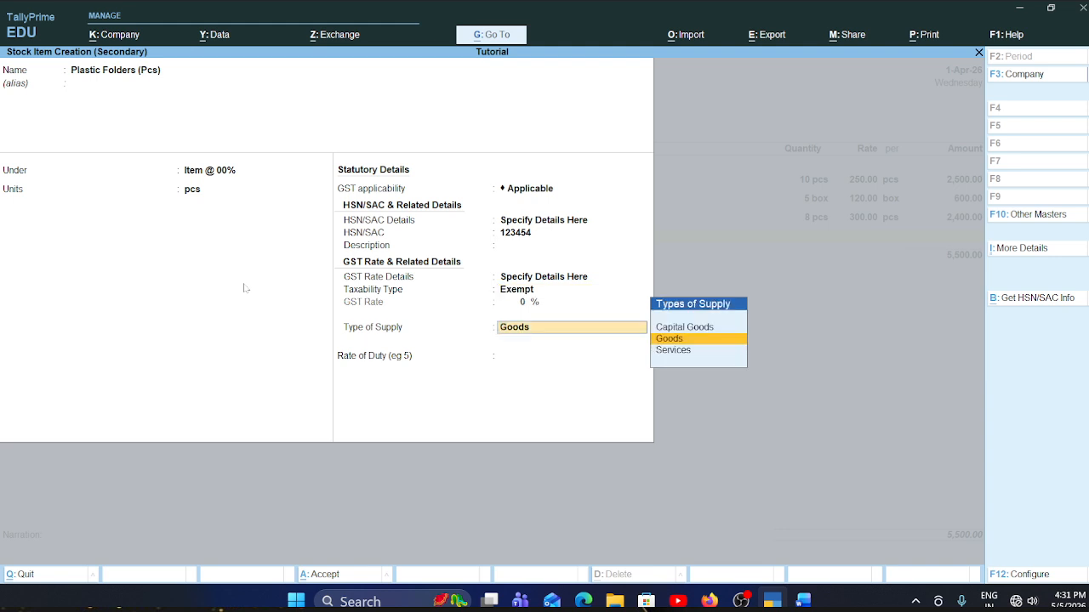
key(Return)
key(Return)
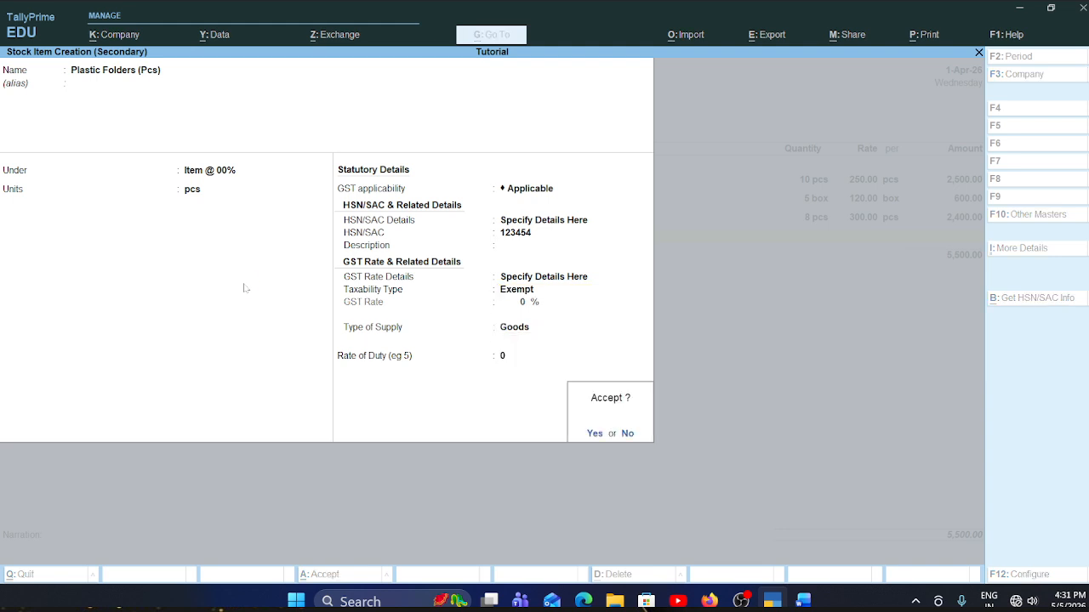
key(Return)
- Check the plastic folders row in the Word invoice, then enter quantity 50 and rate 15 per pcs in the TallyPrime voucher
key(alt+Tab)
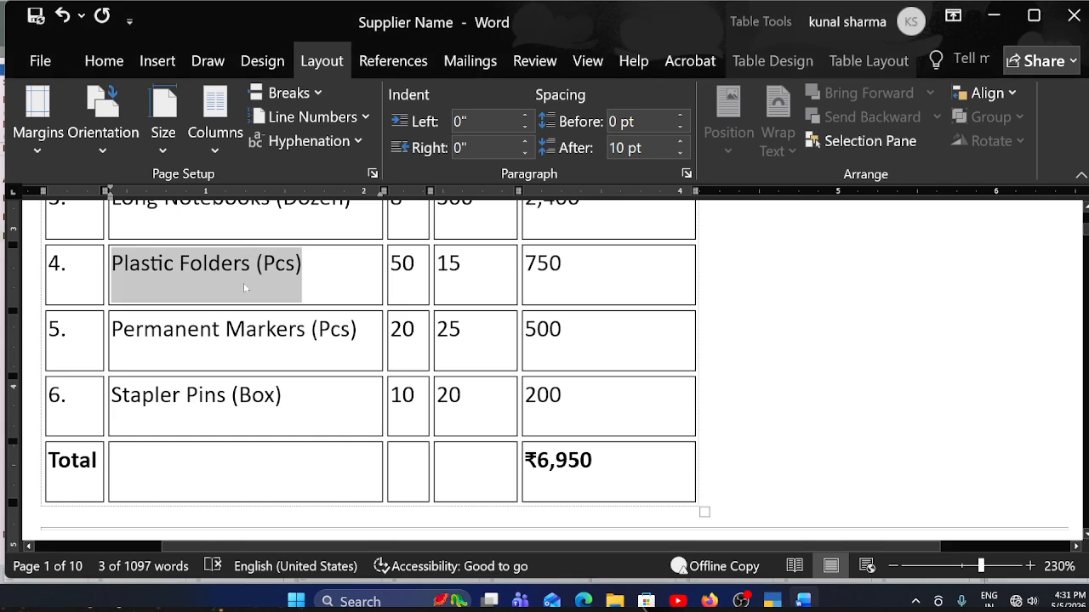
key(alt+Tab)
text(50)
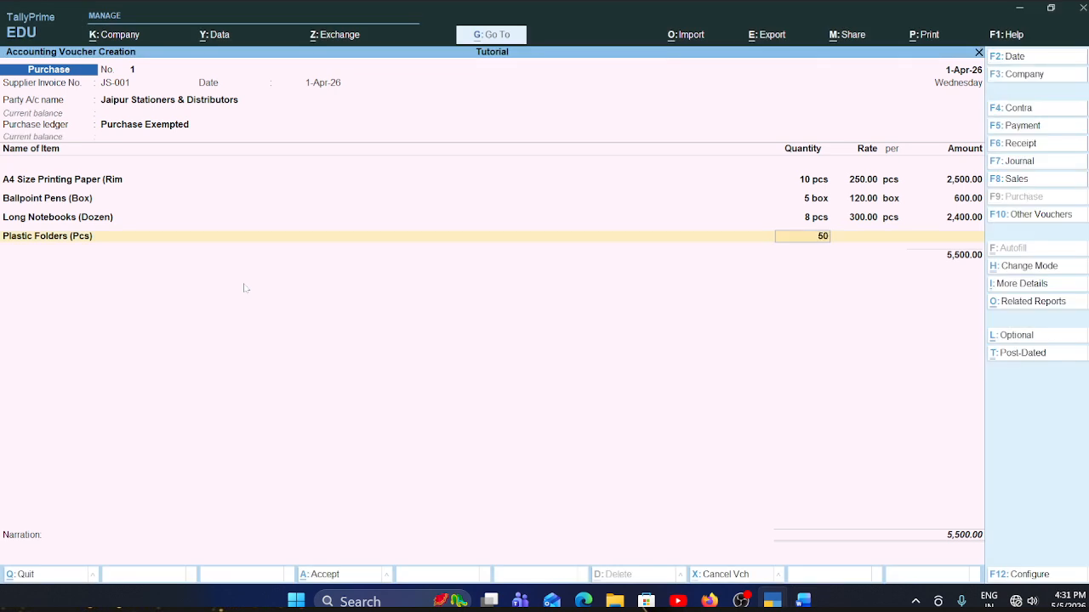
key(Return)
text(15)
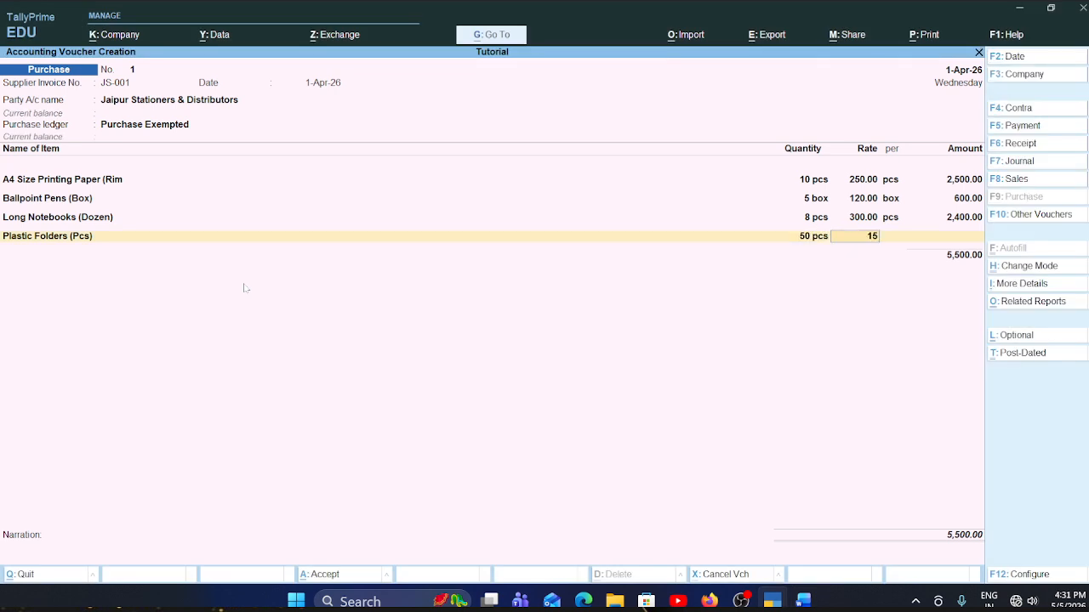
key(Return)
key(Return)
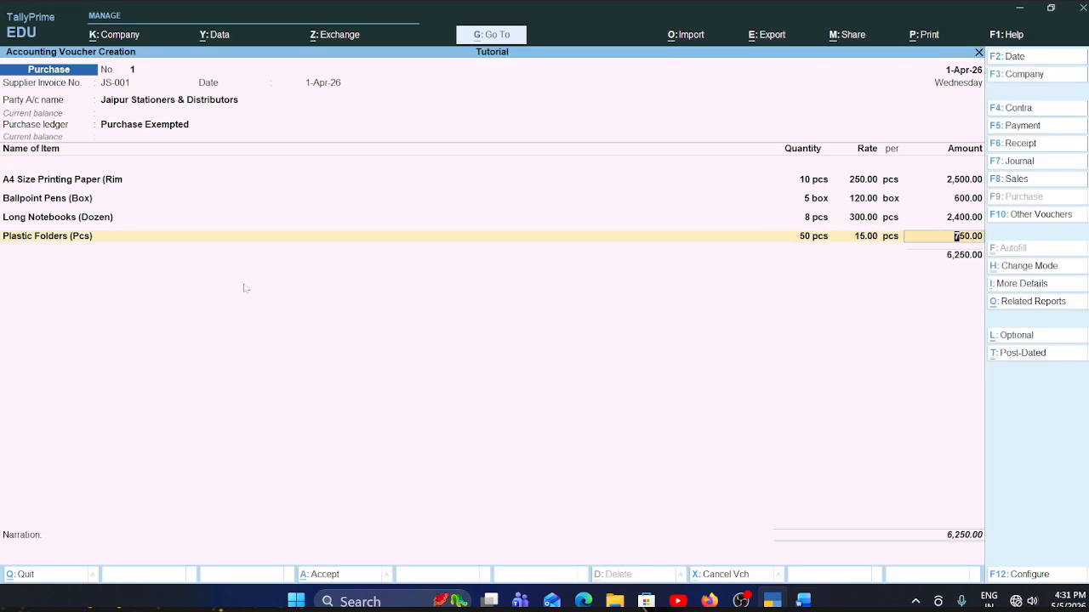
key(Return)
- Copy the item name Permanent Markers (Pcs) from the Word invoice table and return to the TallyPrime voucher
key(alt+Tab)
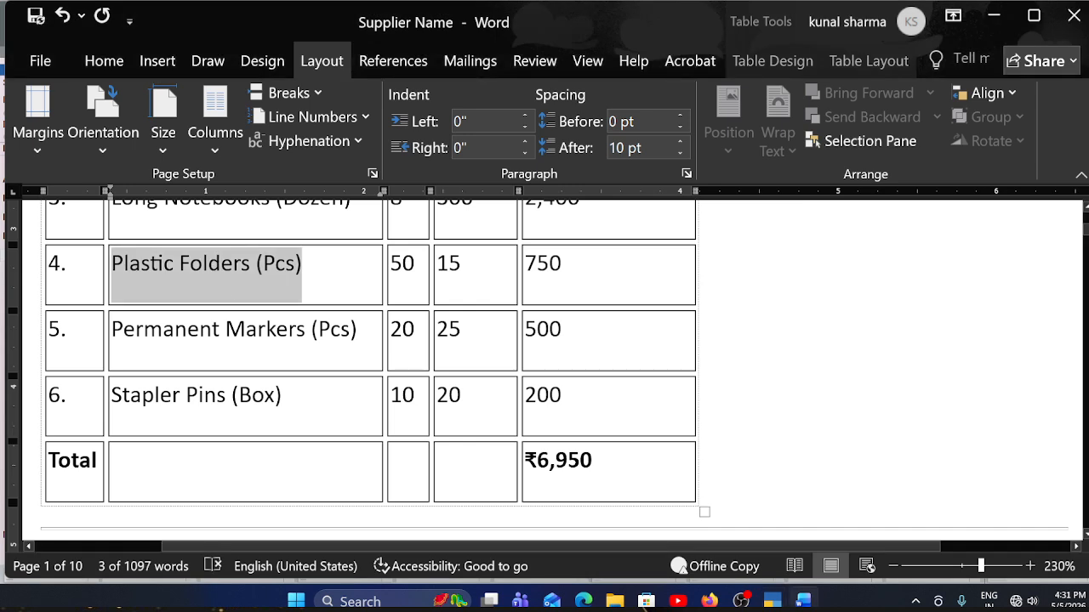
drag(112, 330, 358, 330)
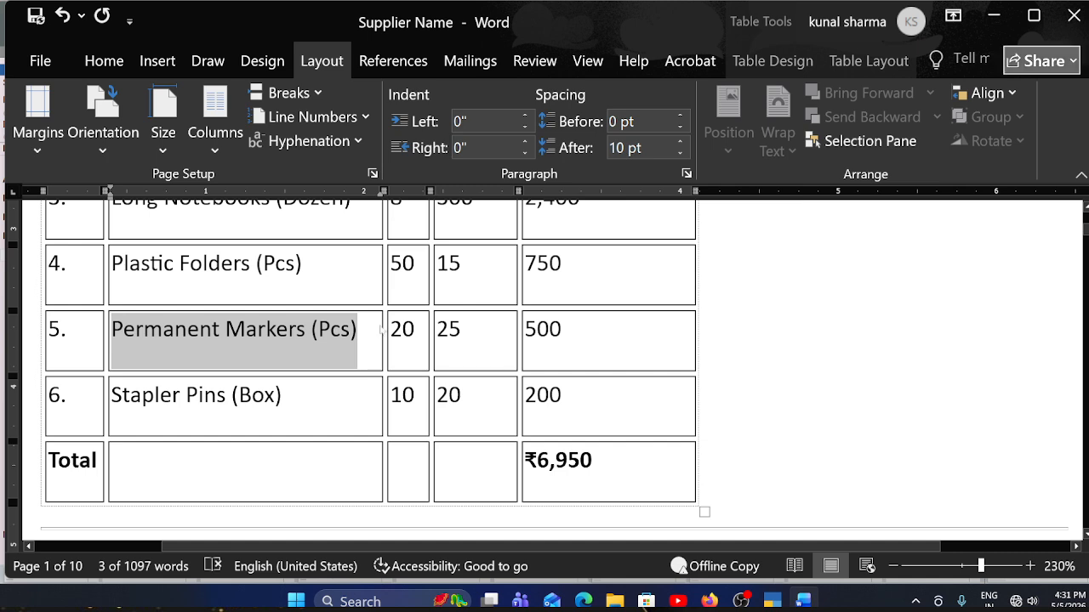
key(alt+Tab)
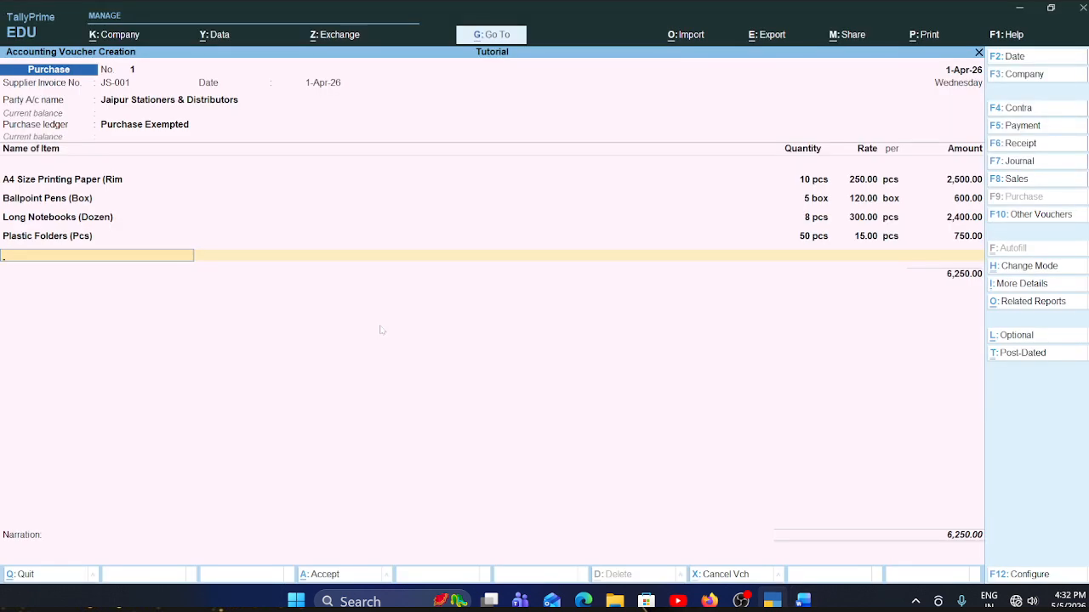
- Create a stock item with the copied name Permanent Markers (Pcs) under the group Item @ 00% with unit pcs
key(alt+c)
key(ctrl+alt+v)
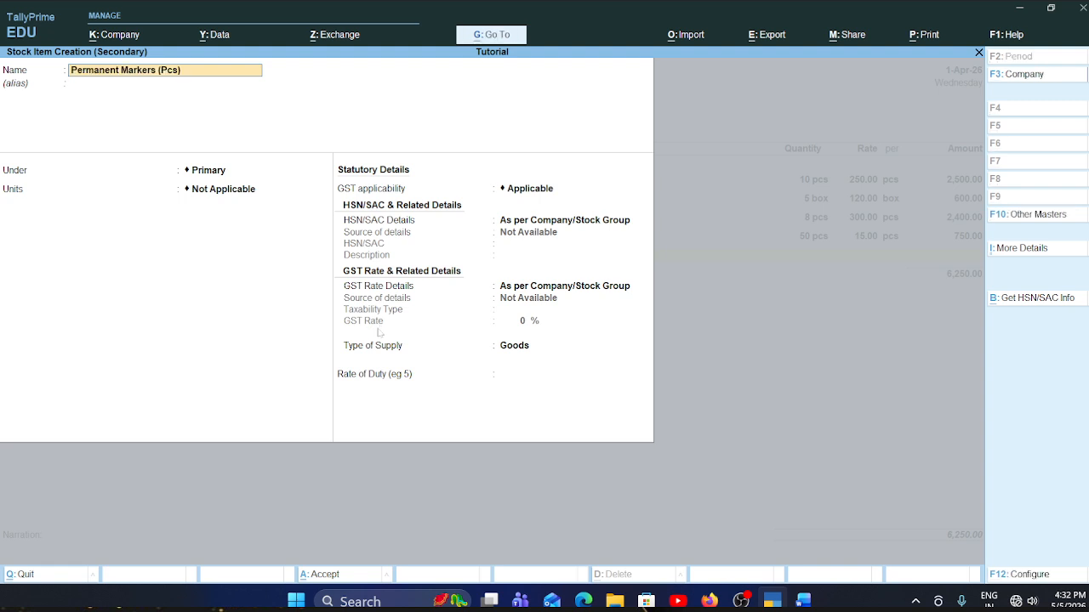
key(Return)
key(Return)
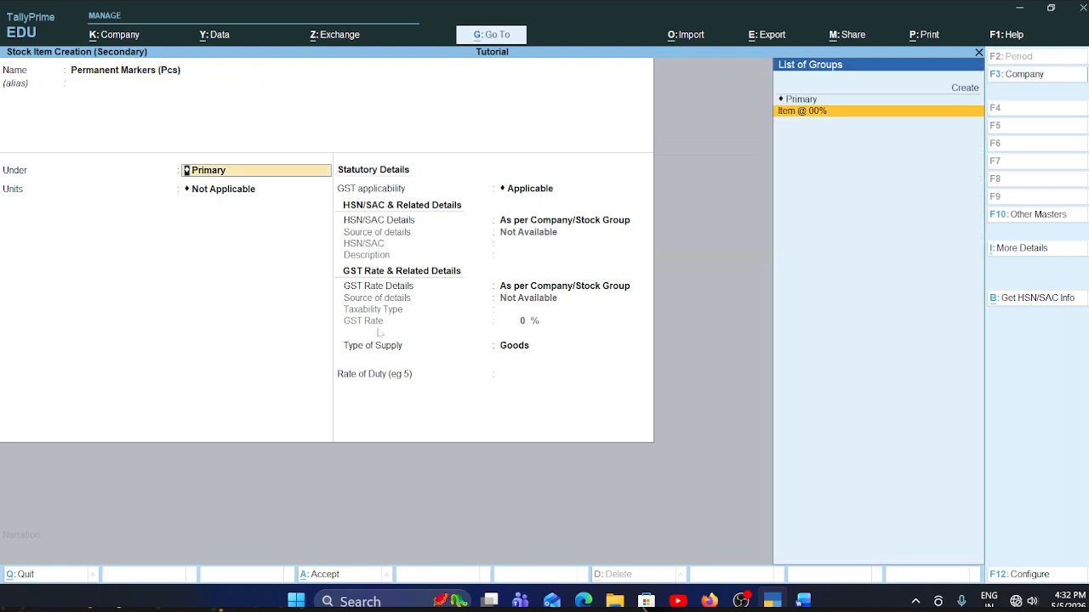
key(Return)
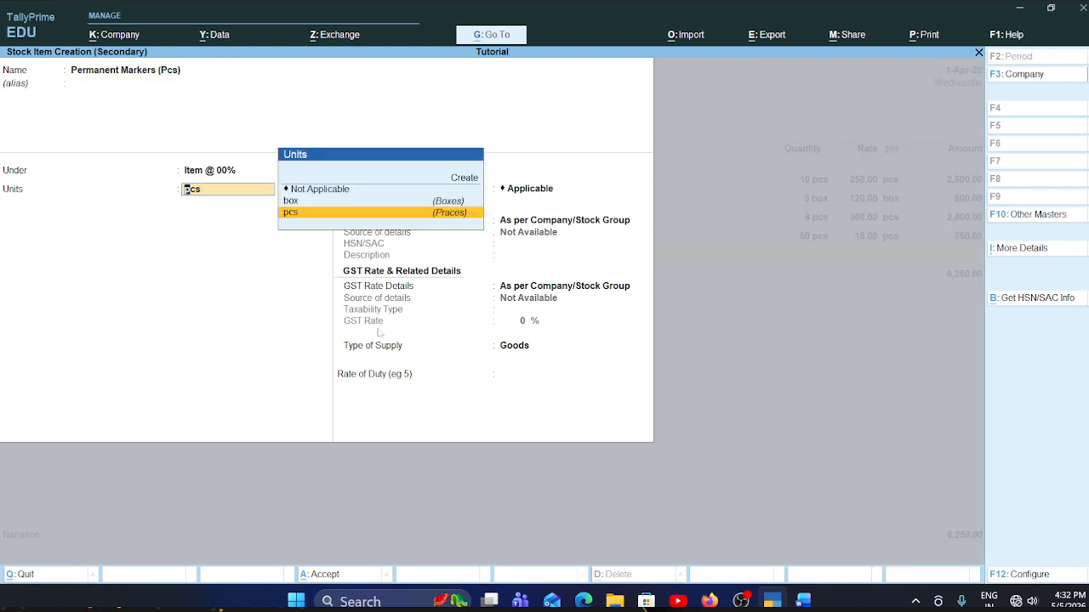
key(Return)
- Keep GST Applicable for the permanent markers and specify their HSN/SAC details here with code 123456, leaving the description blank
key(Return)
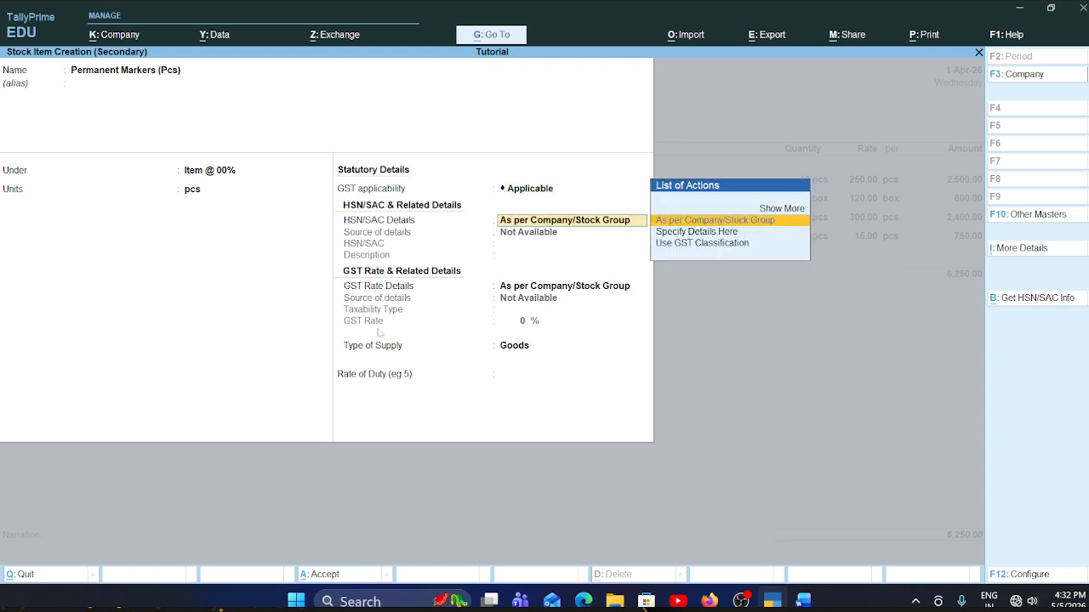
key(Down)
key(Return)
text(1)
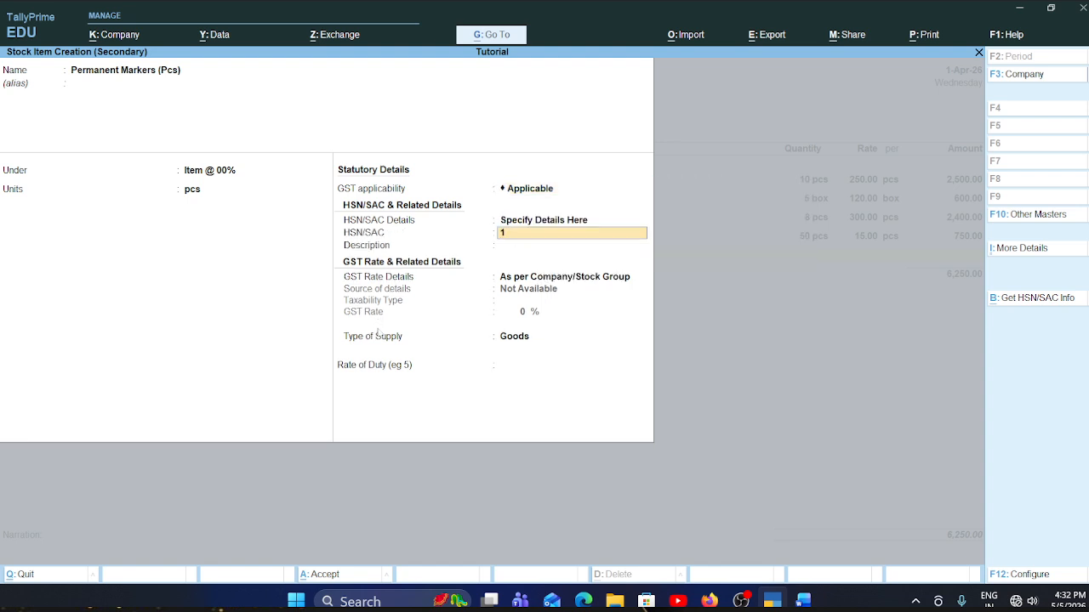
text(23456)
key(Return)
- Specify the permanent markers' GST rate details here with taxability type Exempt
key(Return)
key(Down)
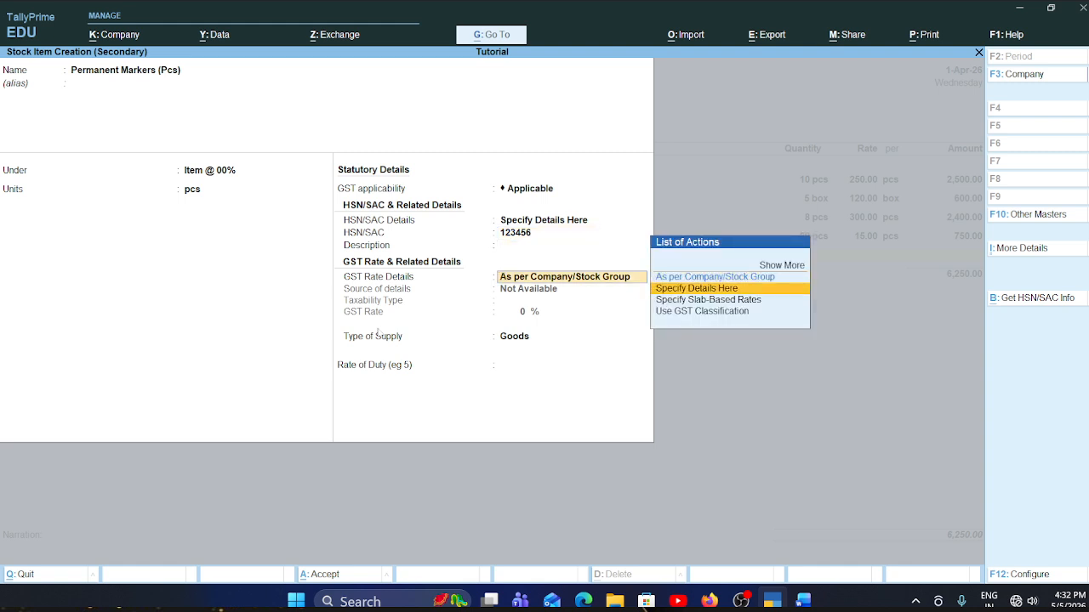
key(Return)
key(Up)
key(Up)
key(Up)
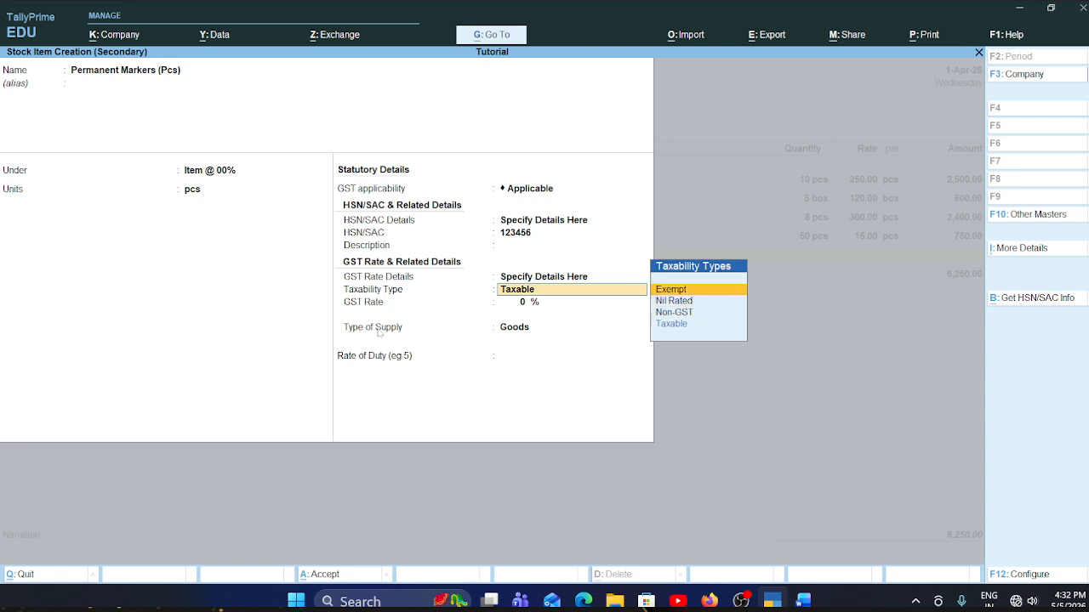
key(Return)
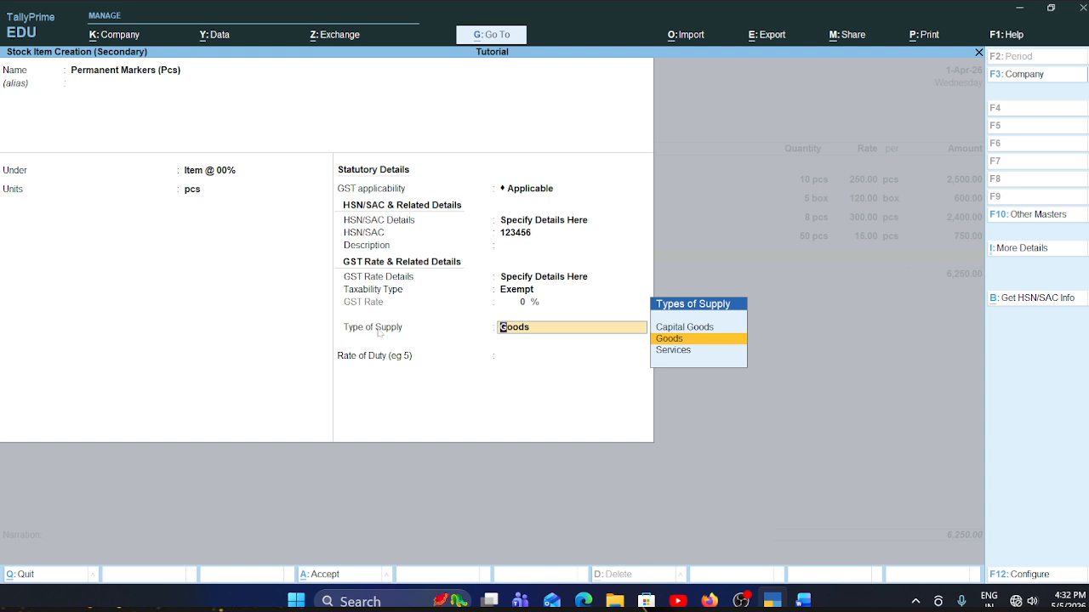
- Keep Goods as the permanent markers' type of supply, skip the rate of duty and save the stock item
key(Return)
key(Return)
key(Return)
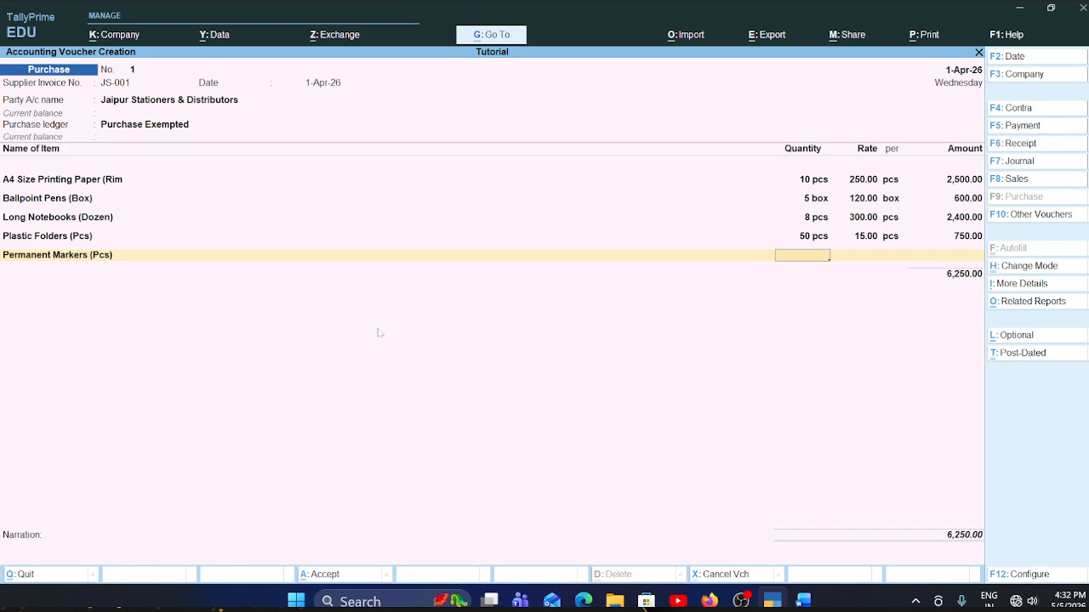
- Check the permanent markers row in the Word invoice and enter quantity 20 pcs at rate 25.00 in the voucher
key(alt+Tab)
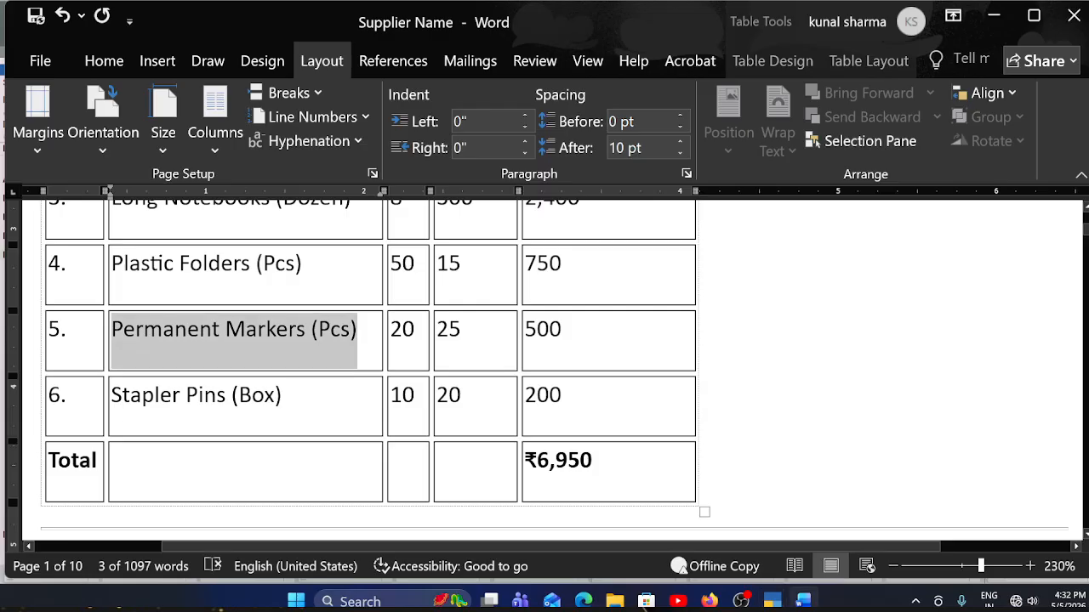
key(alt+Tab)
text(20)
key(Return)
text(2)
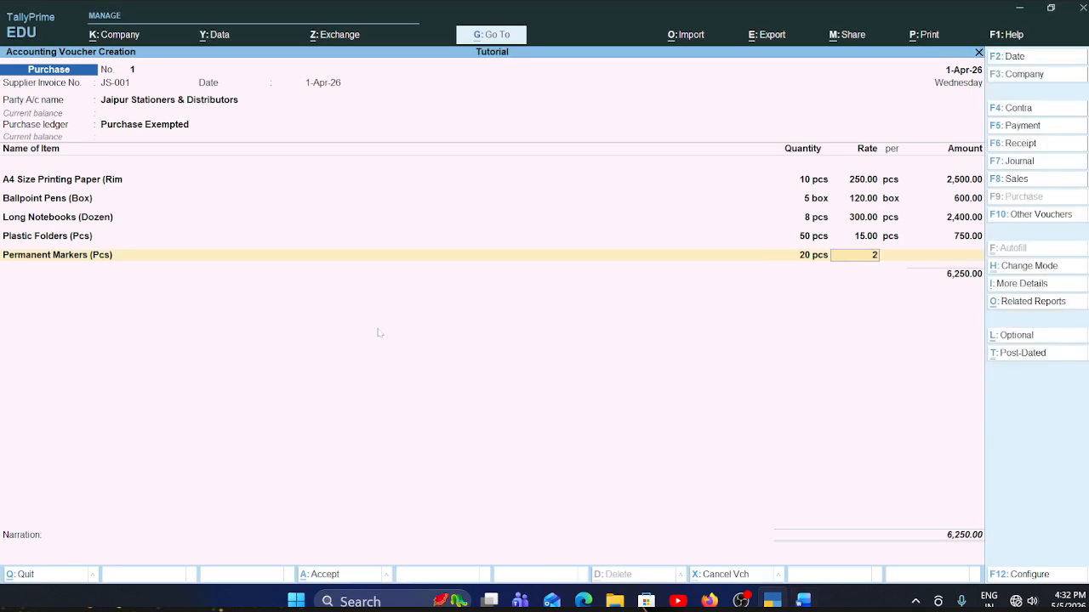
text(5)
key(Return)
key(Return)
key(Return)
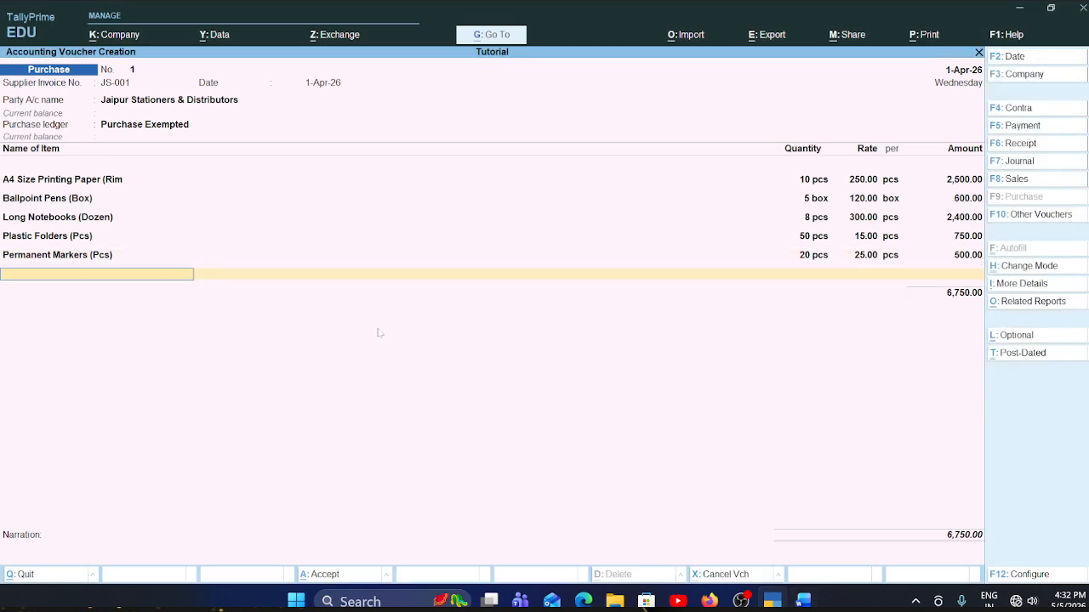
- Copy the item name Stapler Pins (Box) from the Word invoice table and return to the TallyPrime voucher
key(alt+Tab)
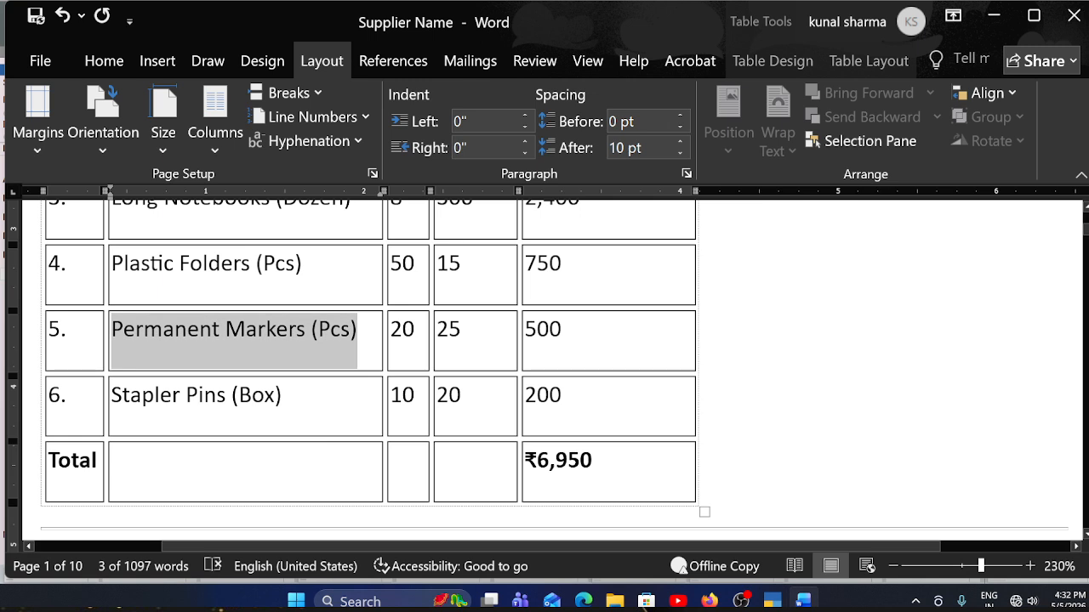
scroll(538, 372, down, 2)
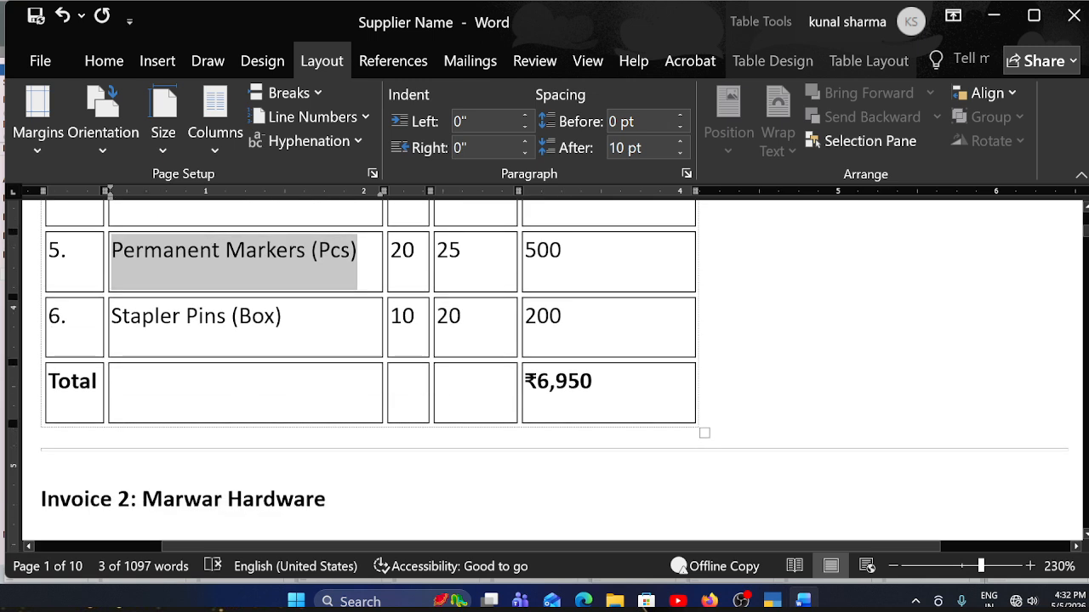
drag(293, 321, 114, 321)
key(ctrl+c)
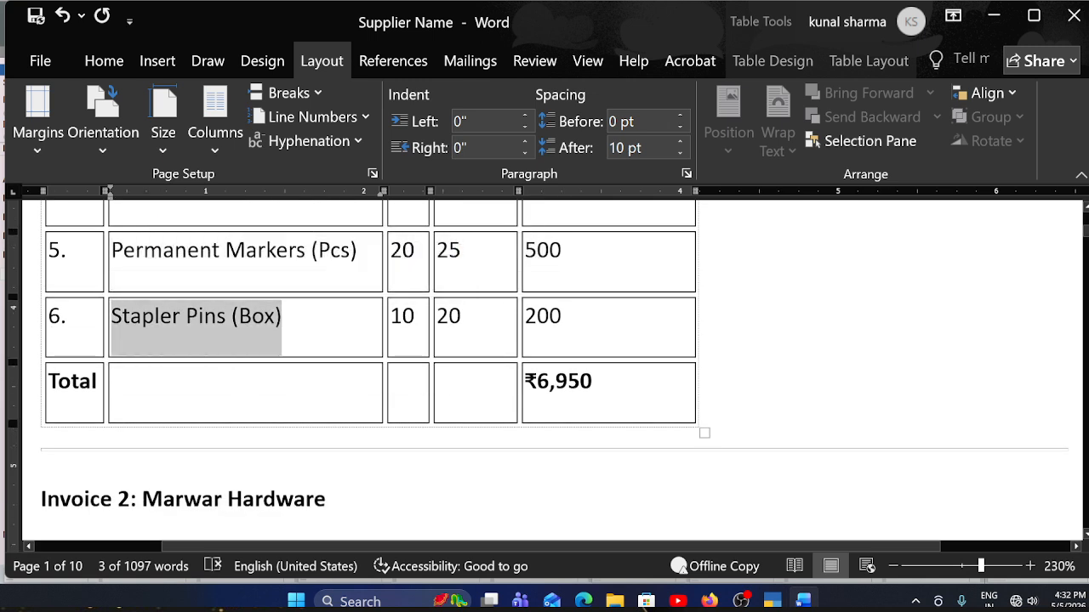
key(alt+Tab)
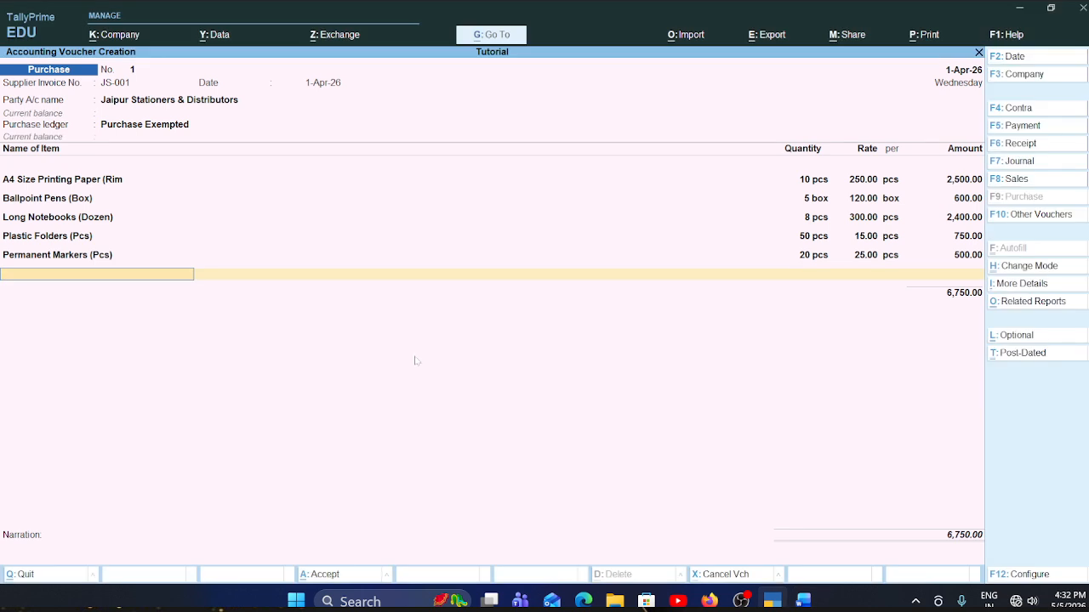
- Create a stock item with the copied name Stapler Pins (Box) under the group Item @ 00% with unit box
key(alt+c)
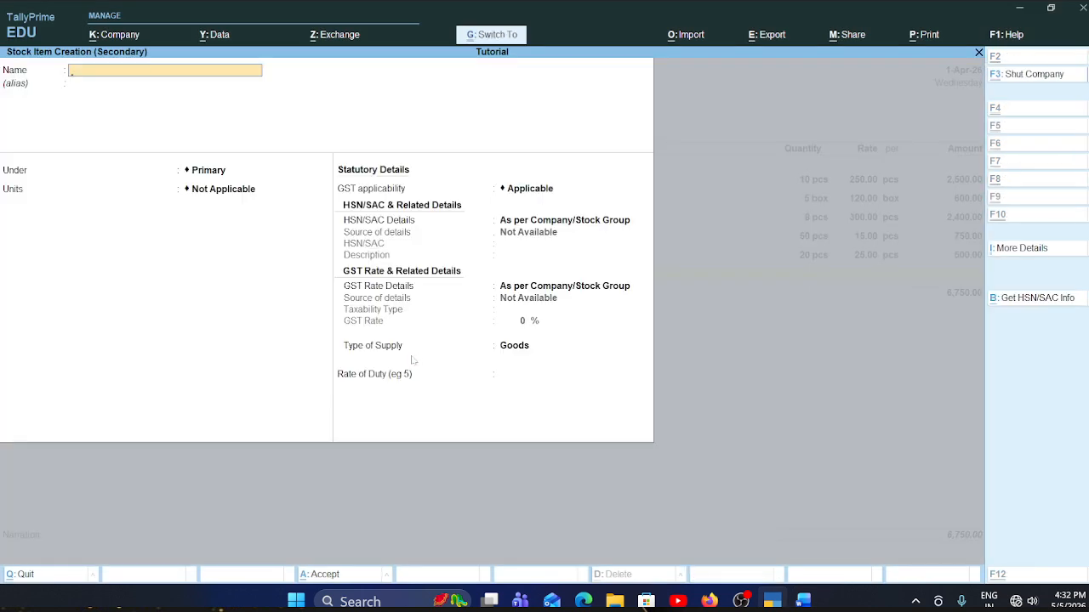
key(ctrl+v)
key(Return)
key(Return)
key(Down)
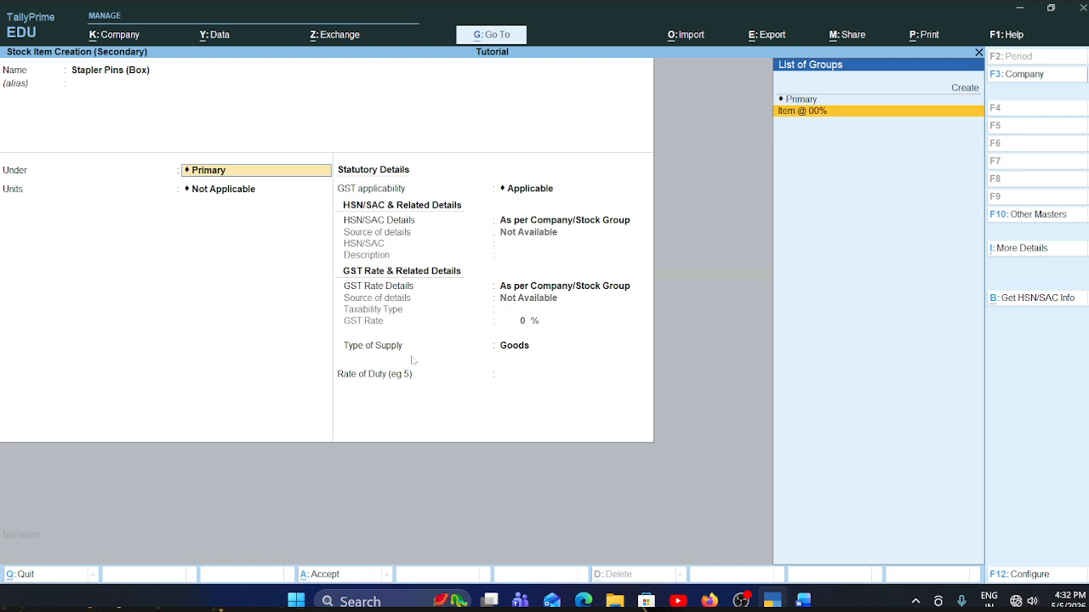
key(Return)
key(Up)
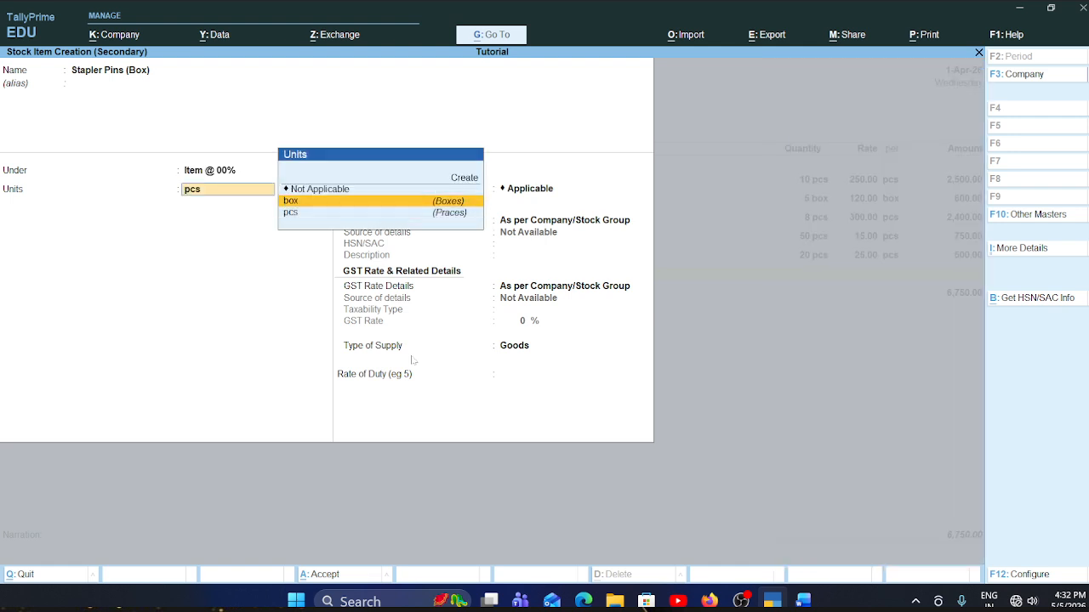
key(Return)
key(Return)
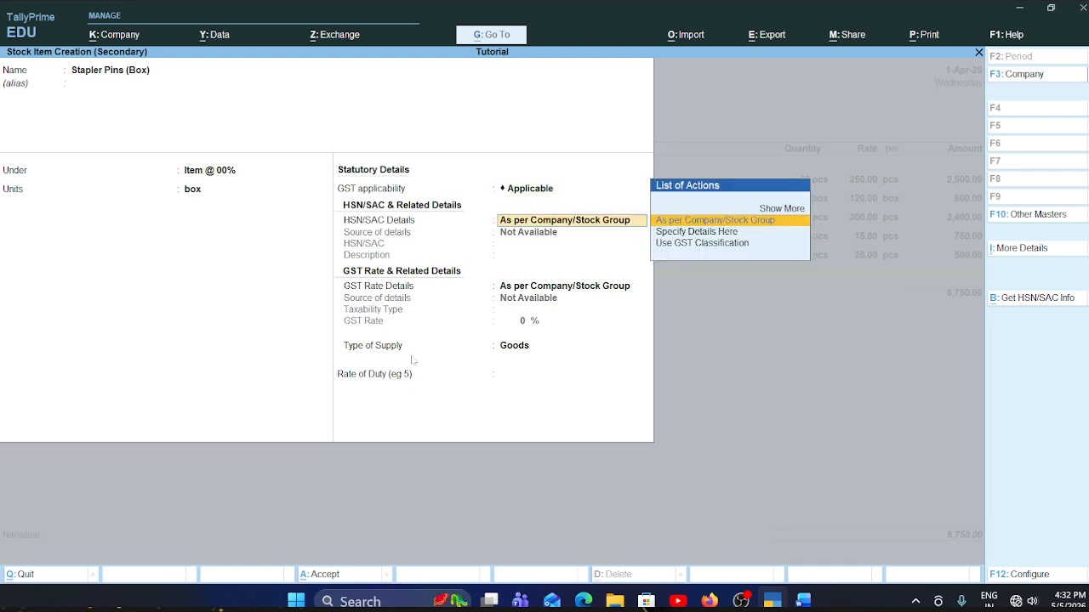
- Keep GST Applicable for the stapler pins and specify their HSN/SAC details here with code 123245, leaving the description blank
key(Down)
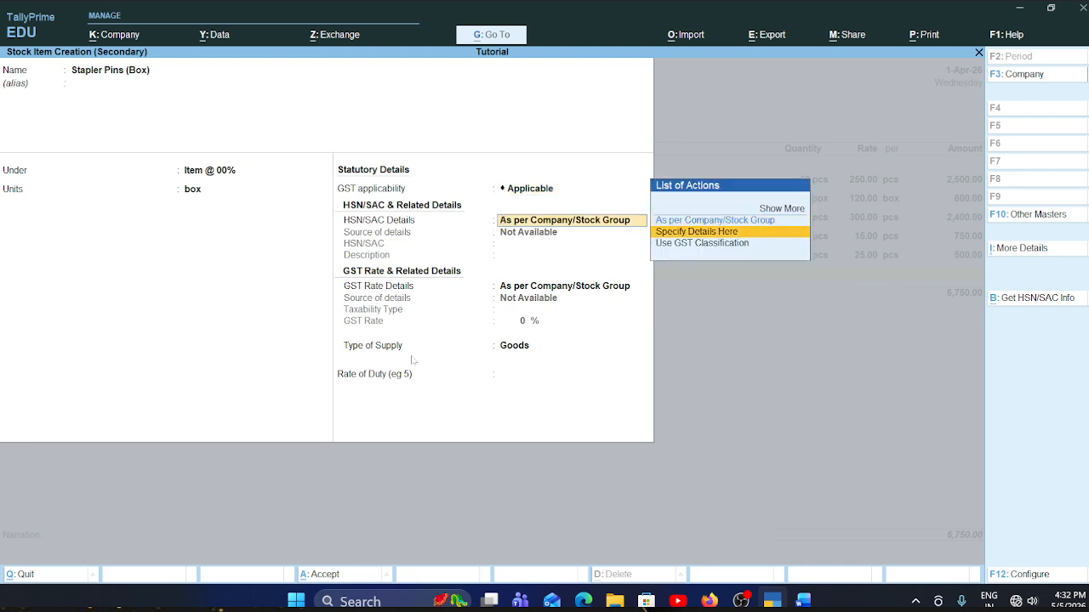
key(Return)
text(123245)
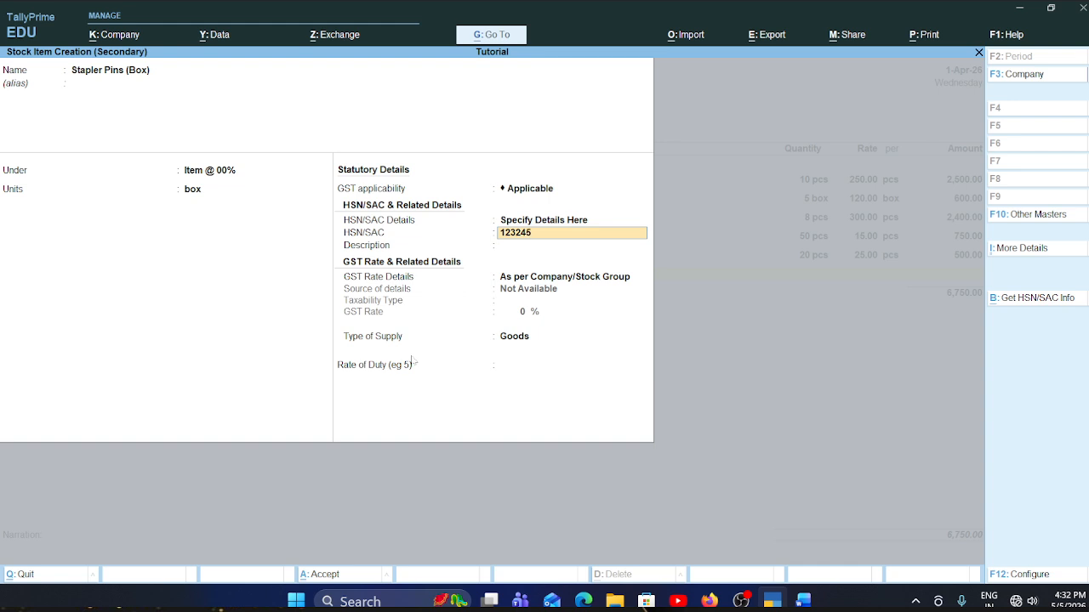
key(Return)
- Specify the stapler pins' GST rate details here with taxability type Exempt
key(Return)
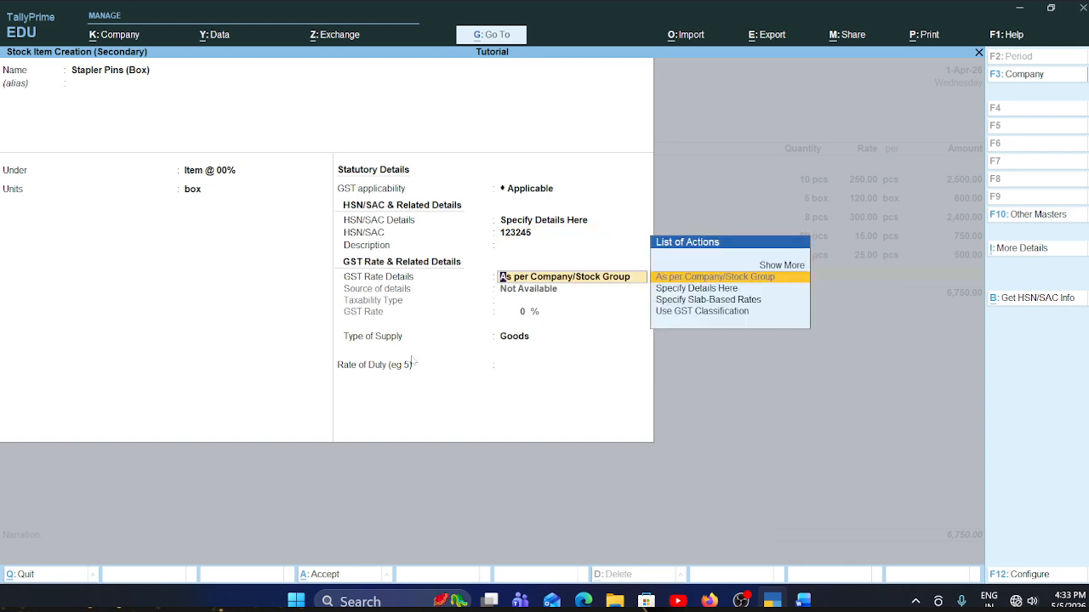
key(Down)
key(Return)
key(Up)
key(Up)
key(Up)
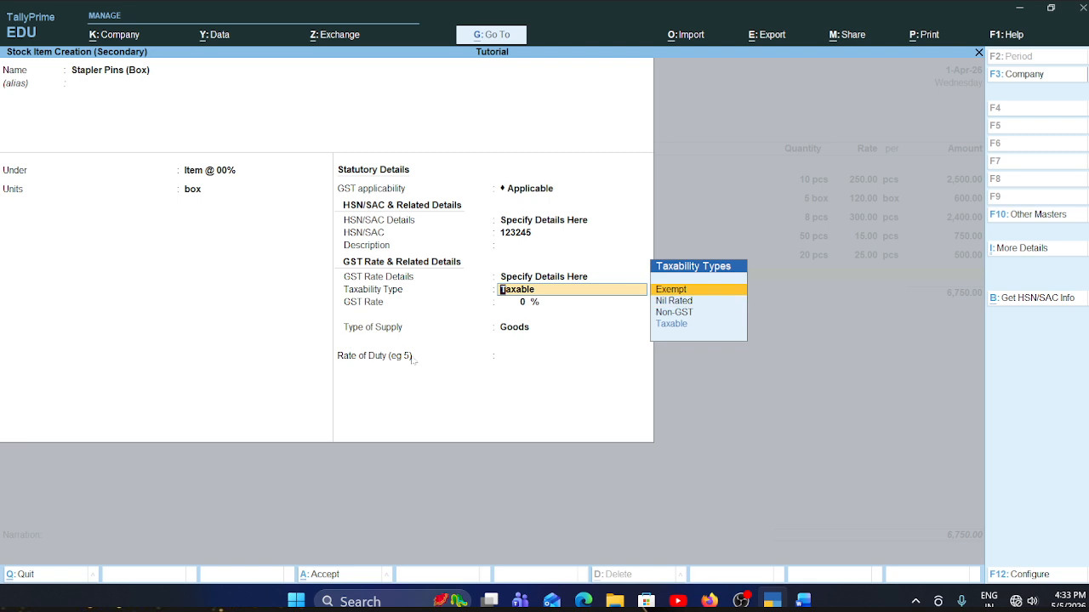
key(Return)
- Keep Goods as the stapler pins' type of supply, skip the rate of duty and save the stock item
key(Return)
key(Return)
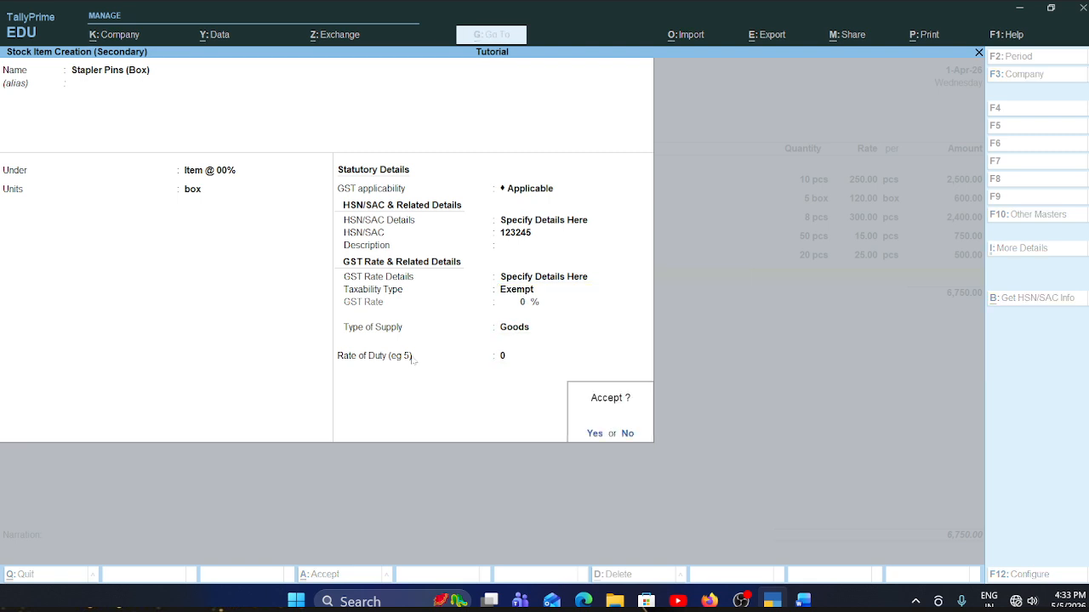
key(Return)
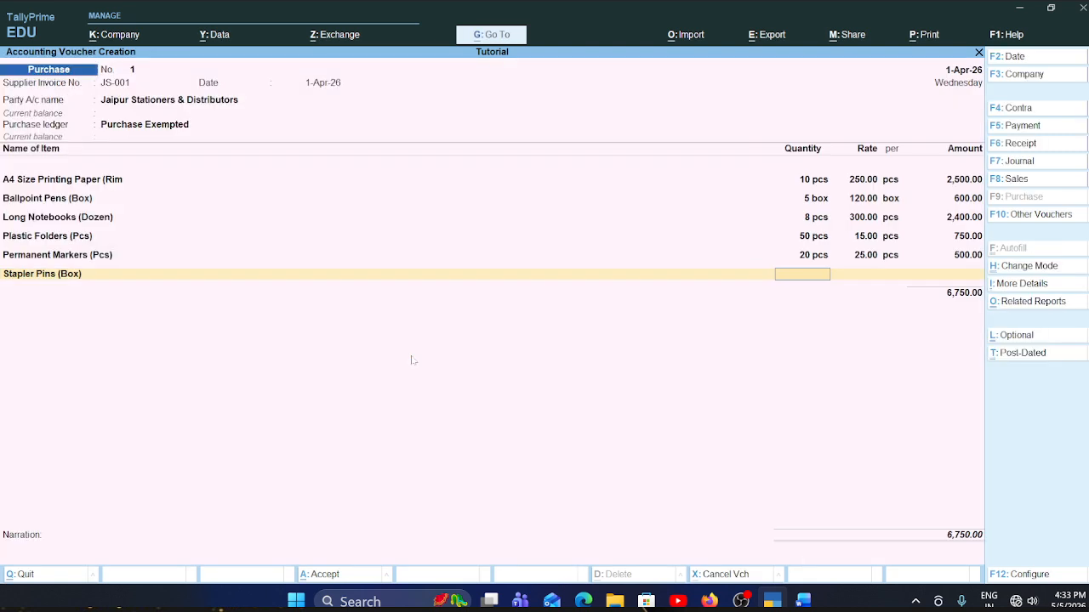
- Check the stapler pins row in the Word invoice and enter quantity 10 box at rate 20.00 in the voucher
key(alt+Tab)
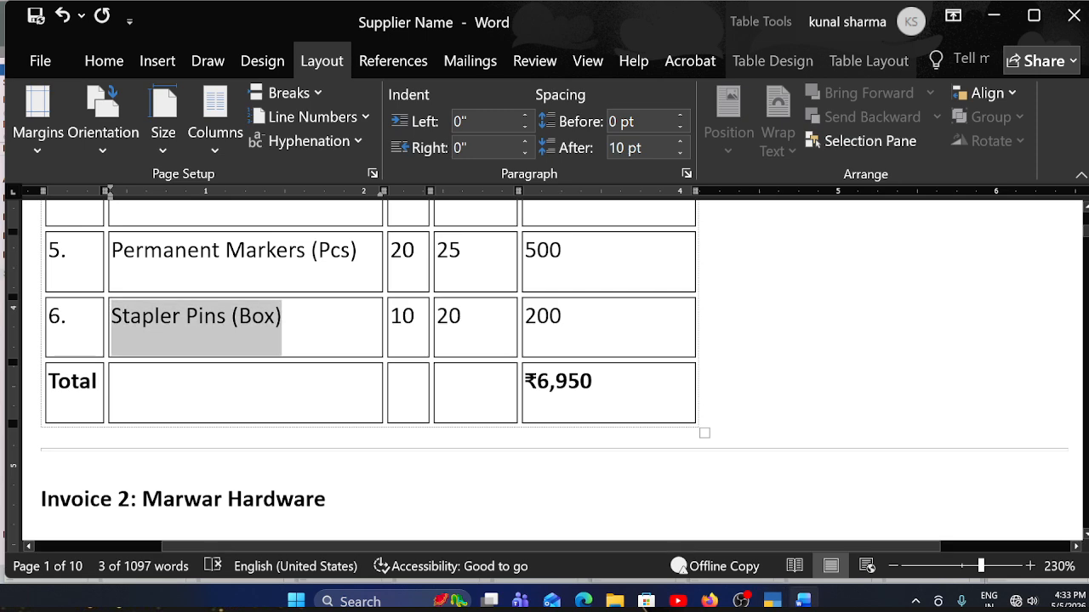
key(alt+Tab)
text(10)
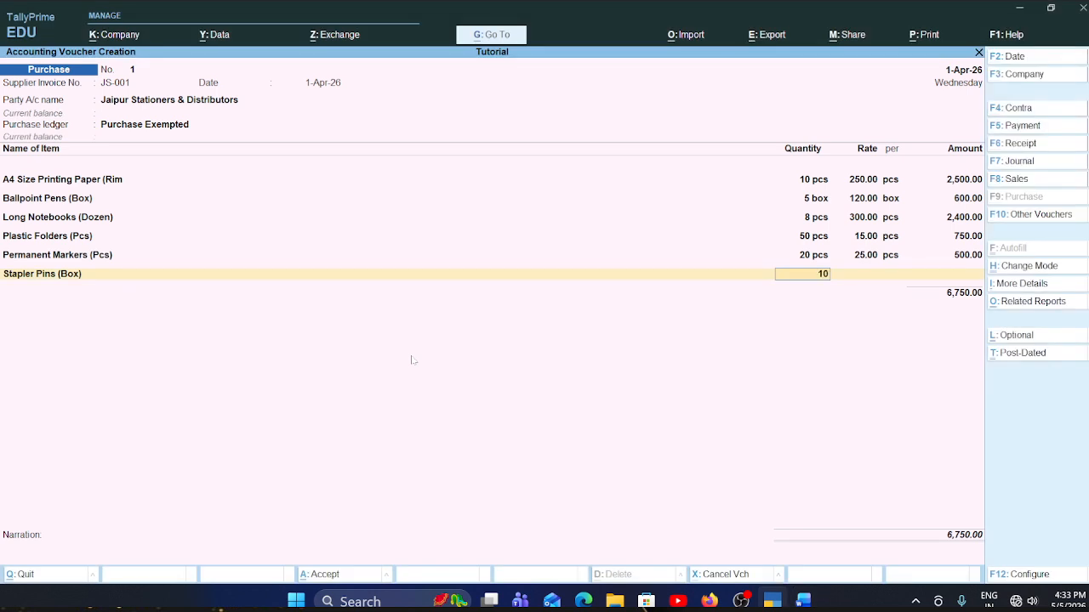
key(Return)
text(20)
key(Return)
key(Return)
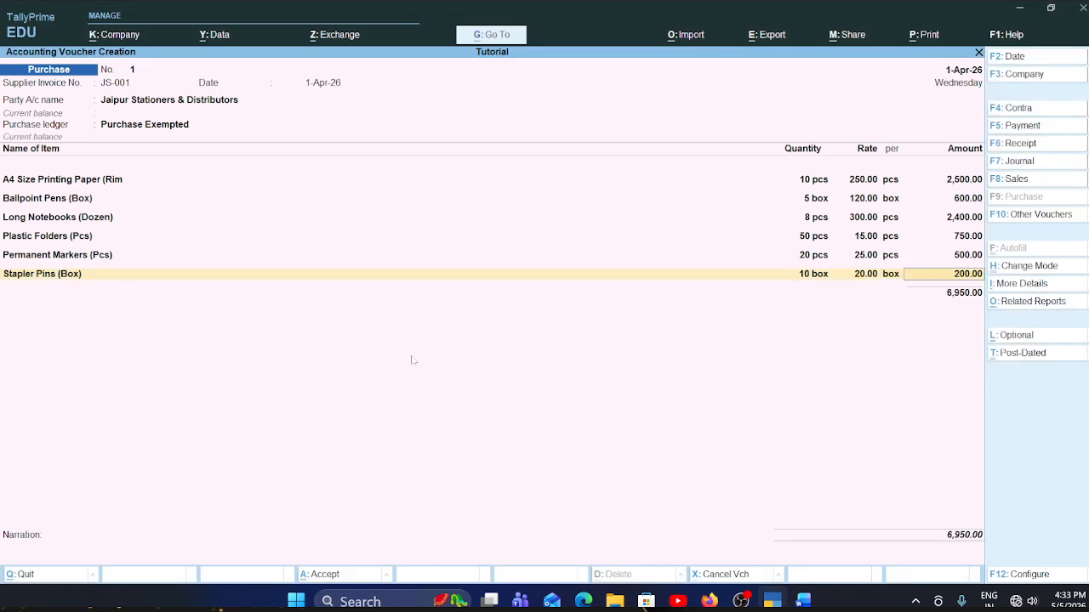
- End the item and ledger lists, leave the narration empty and save the Jaipur Stationers & Distributors purchase voucher
key(Return)
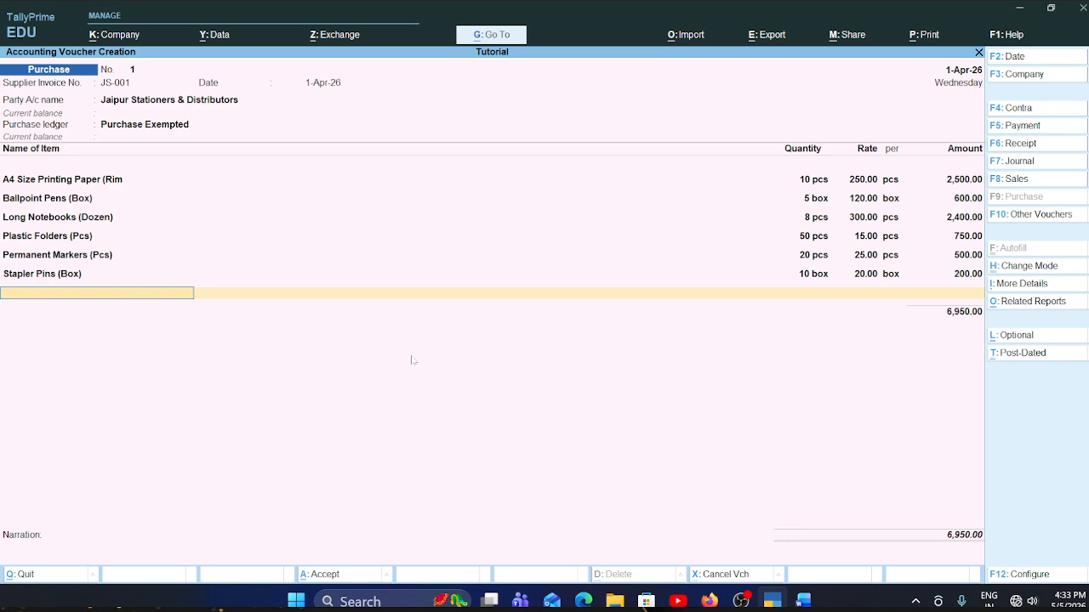
key(Return)
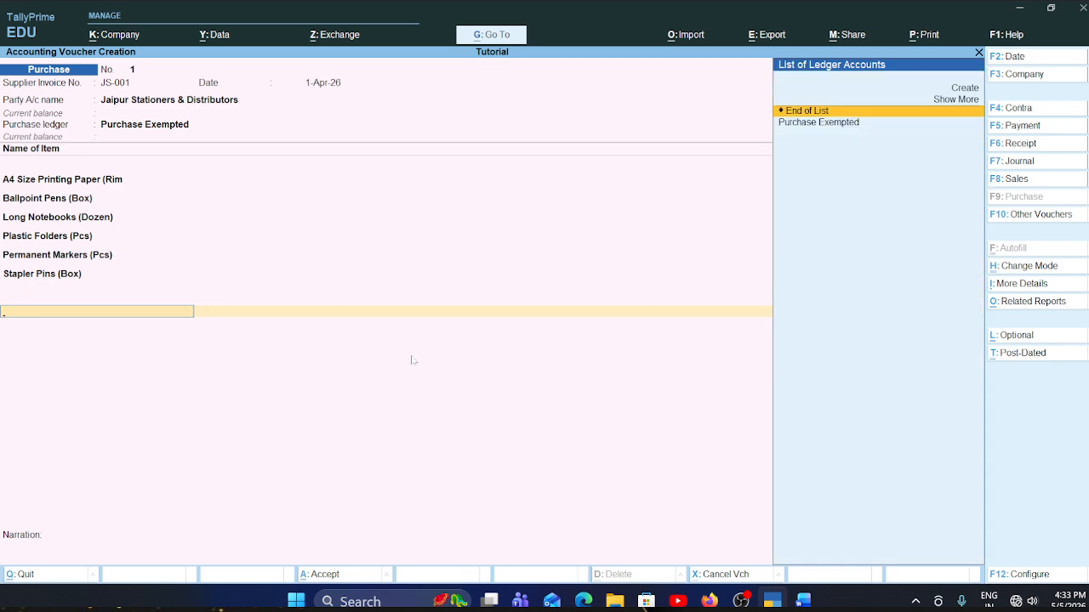
key(Return)
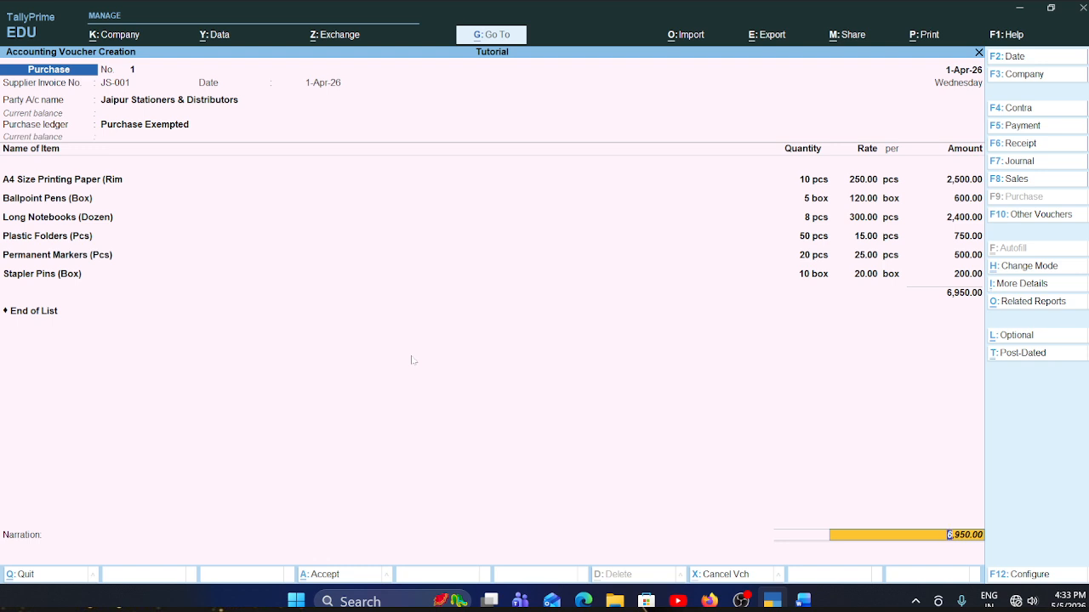
key(Return)
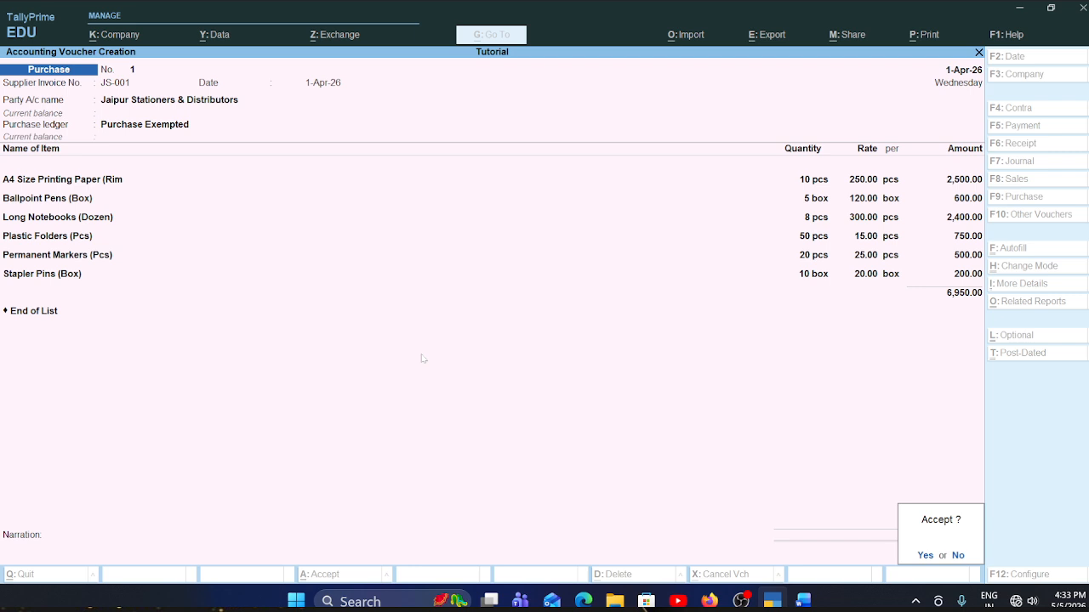
key(y)
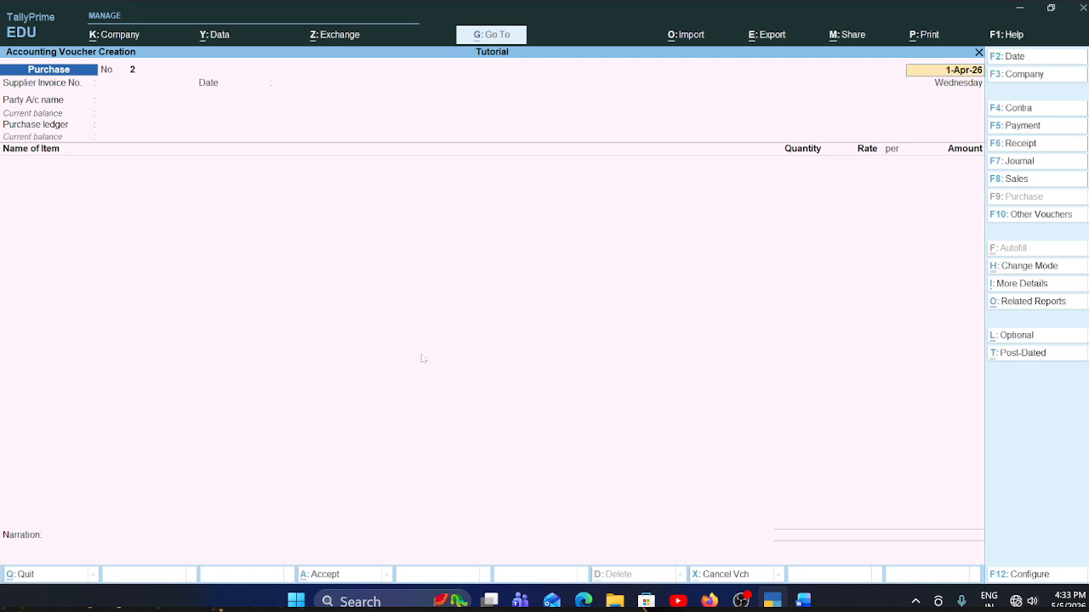
- Keep 1-Apr-26 as the next purchase voucher's date and go to Invoice 2: Marwar Hardware in the Word document
key(Return)
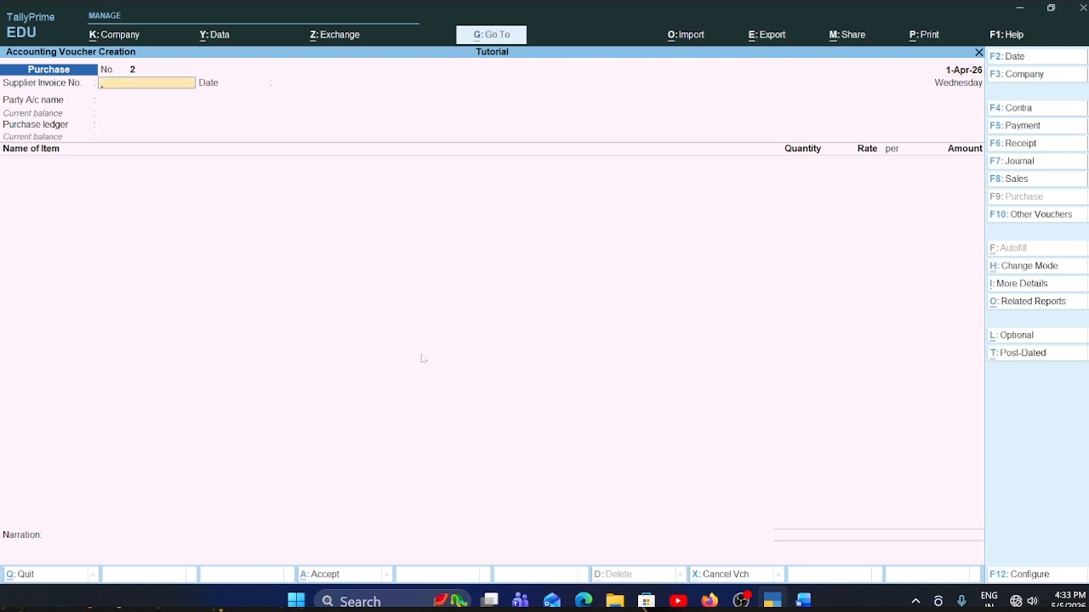
key(alt+Tab)
scroll(545, 366, down, 2)
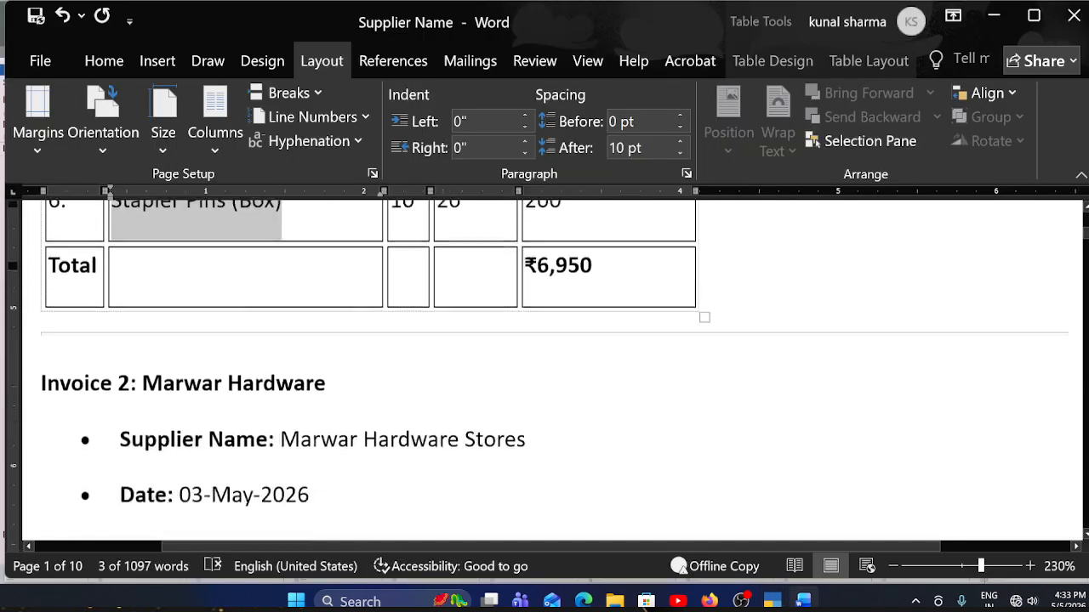
scroll(340, 366, down, 3)
scroll(341, 366, up, 3)
scroll(340, 366, down, 1)
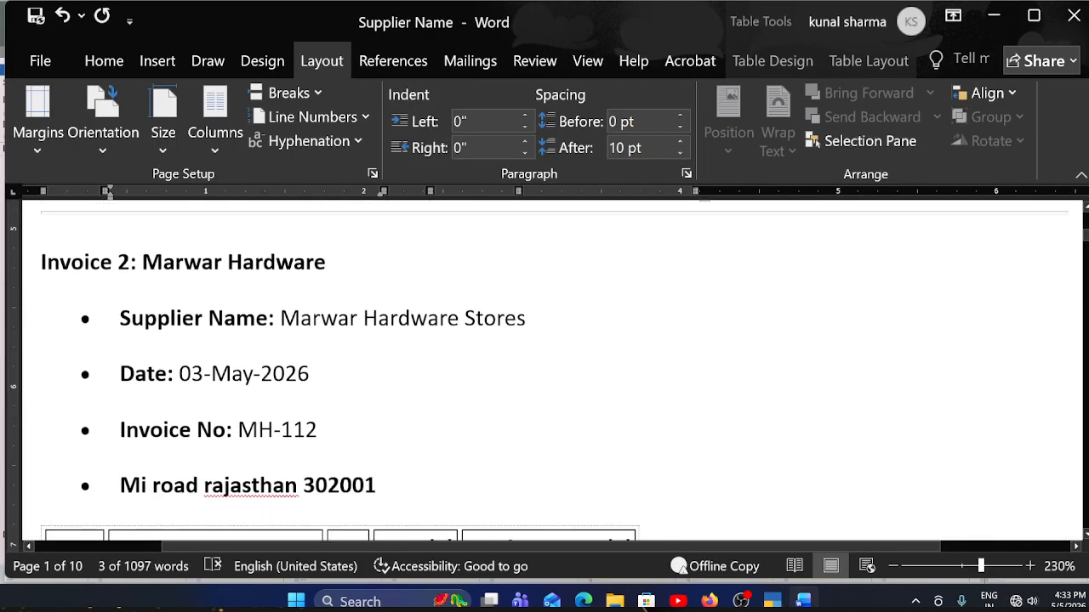
drag(280, 319, 556, 336)
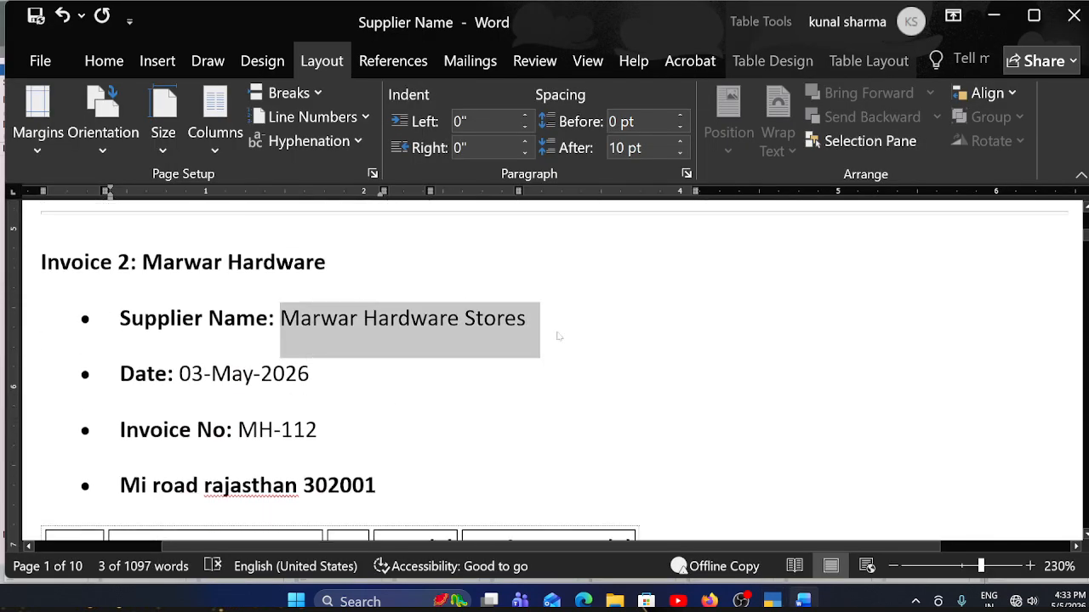
key(alt+Tab)
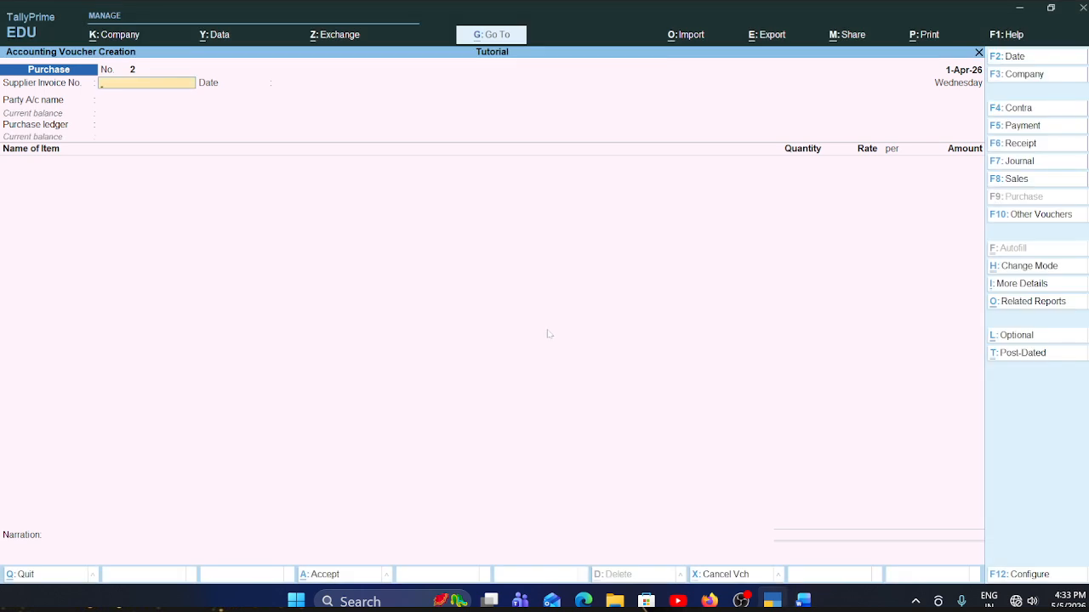
key(alt+Tab)
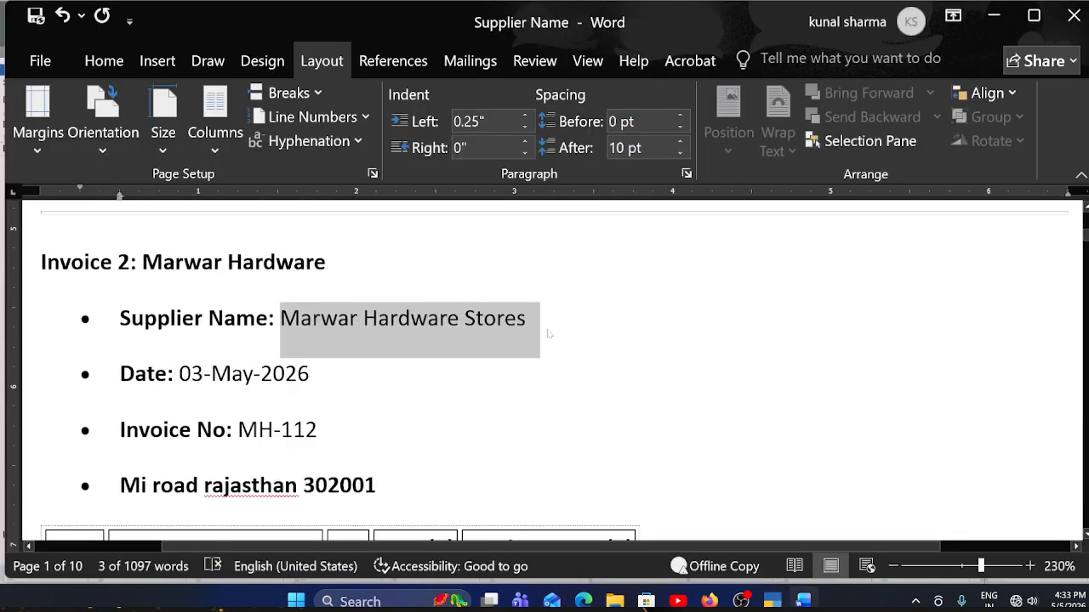
- Copy the invoice number of the Marwar Hardware invoice in Word and return to the TallyPrime purchase voucher
scroll(549, 334, down, 3)
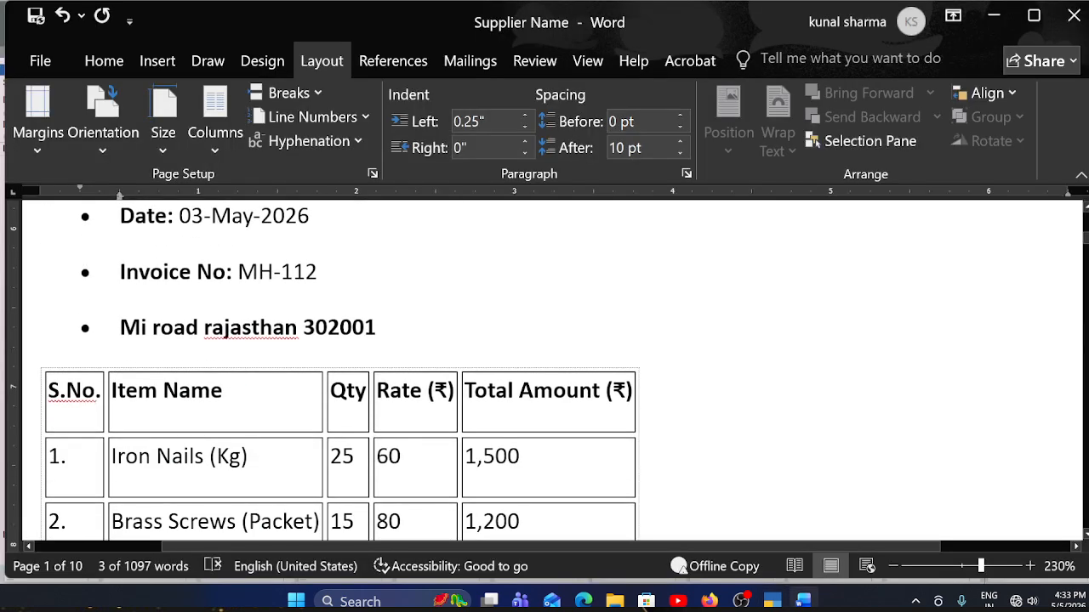
drag(319, 272, 238, 273)
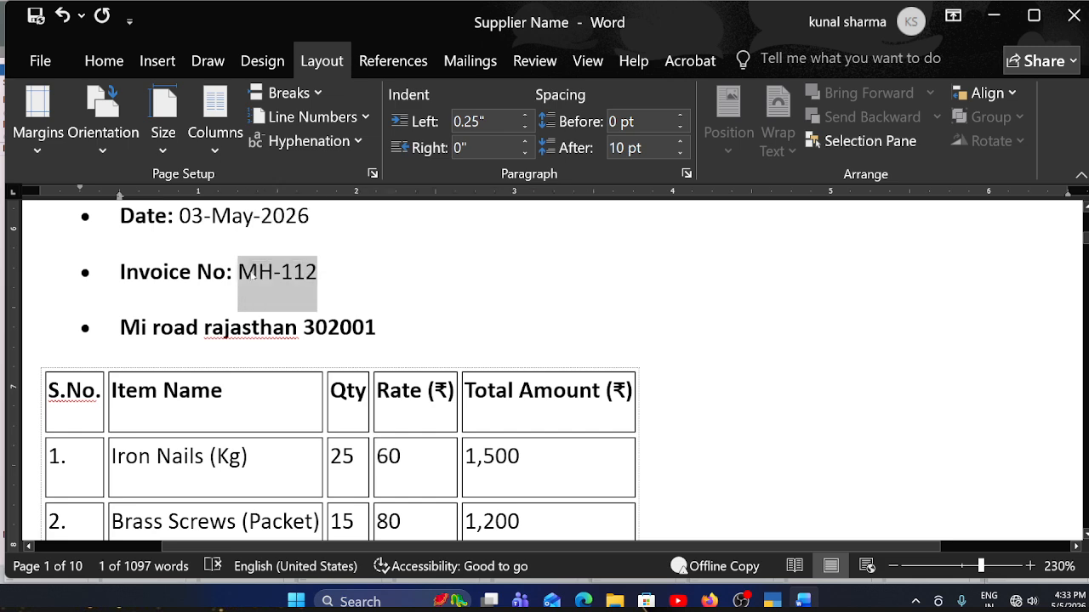
key(alt+Tab)
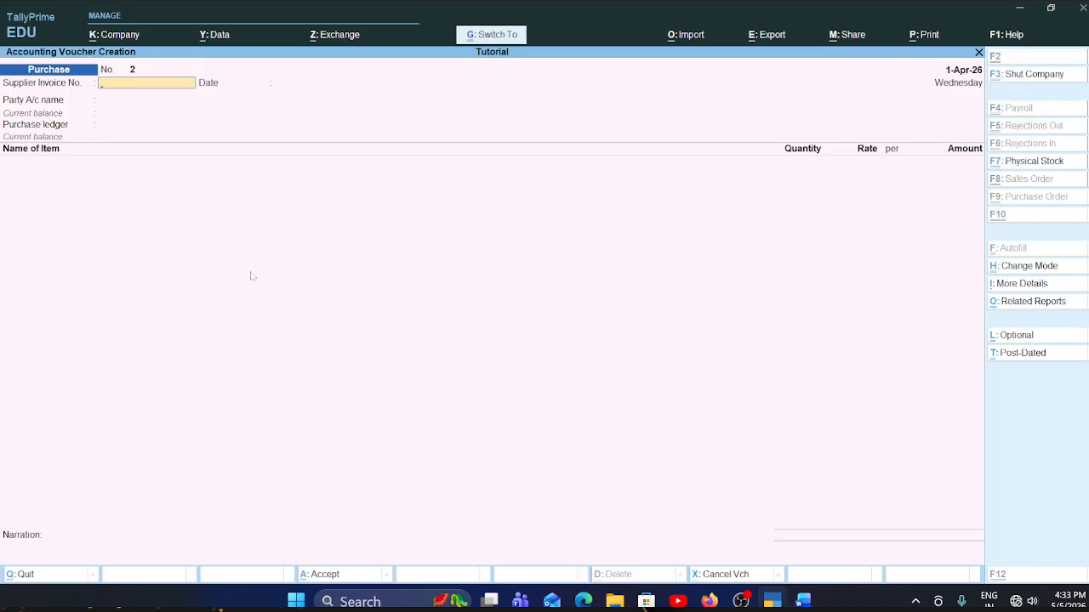
- Paste the copied Marwar Hardware invoice number as the supplier invoice number and keep 1-Apr-26 as its date
key(alt+Tab)
key(alt+Tab)
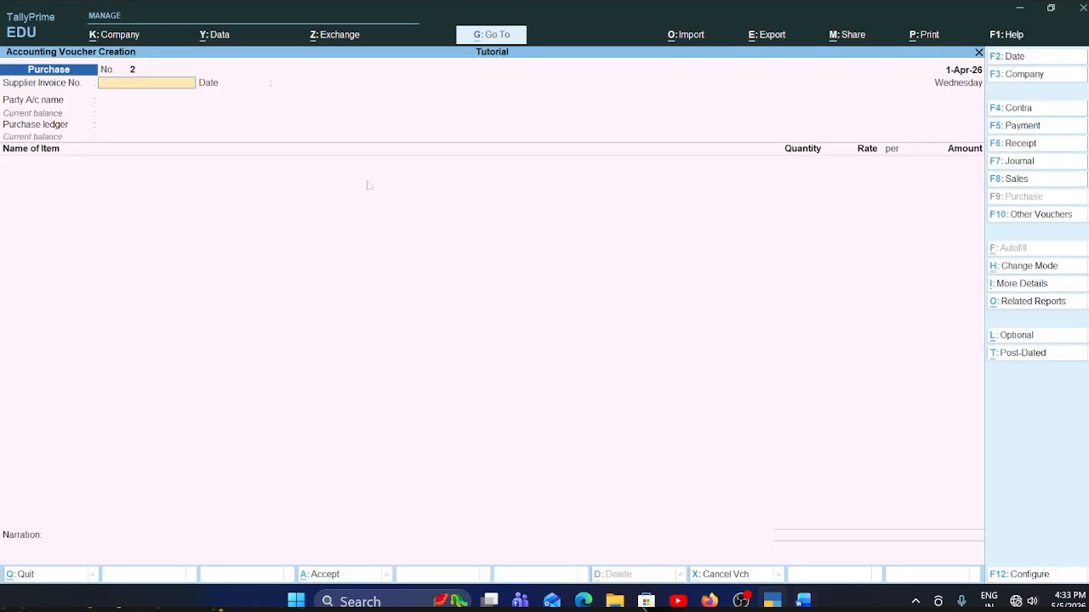
key(Return)
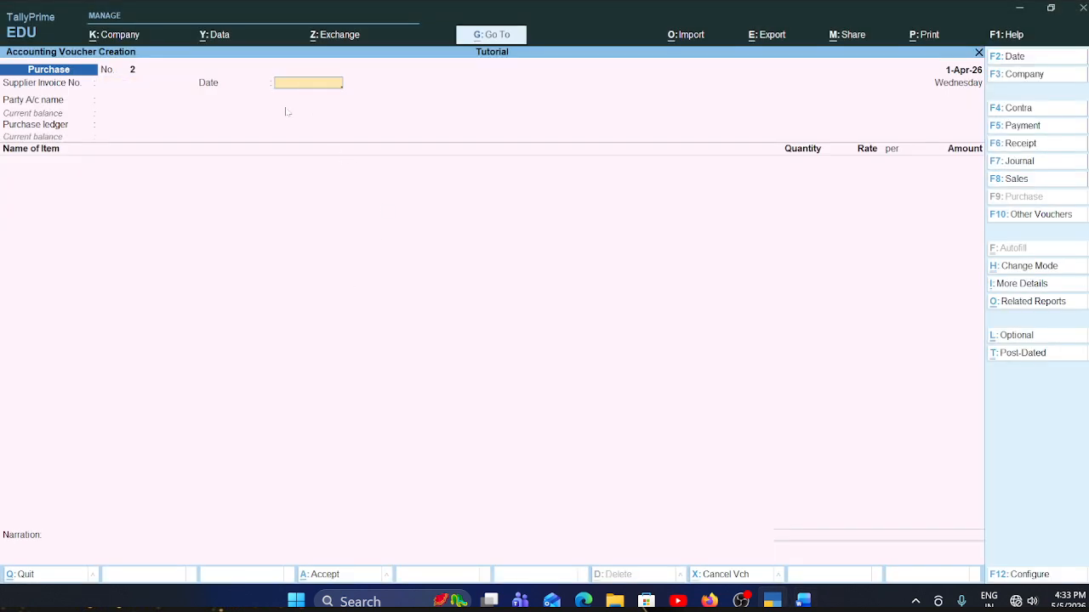
key(BackSpace)
key(ctrl)
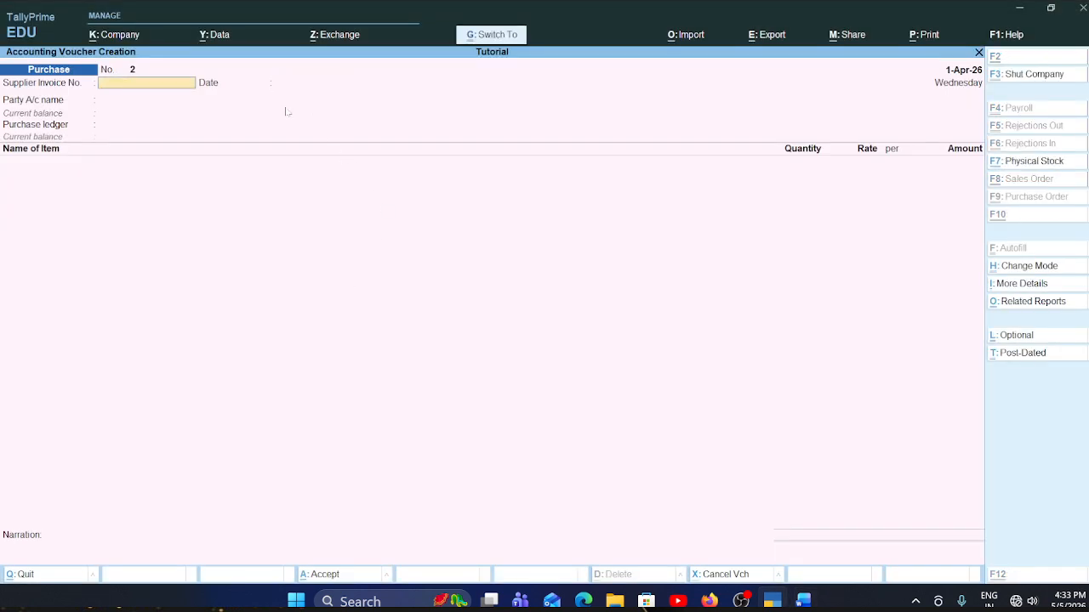
key(alt+Tab)
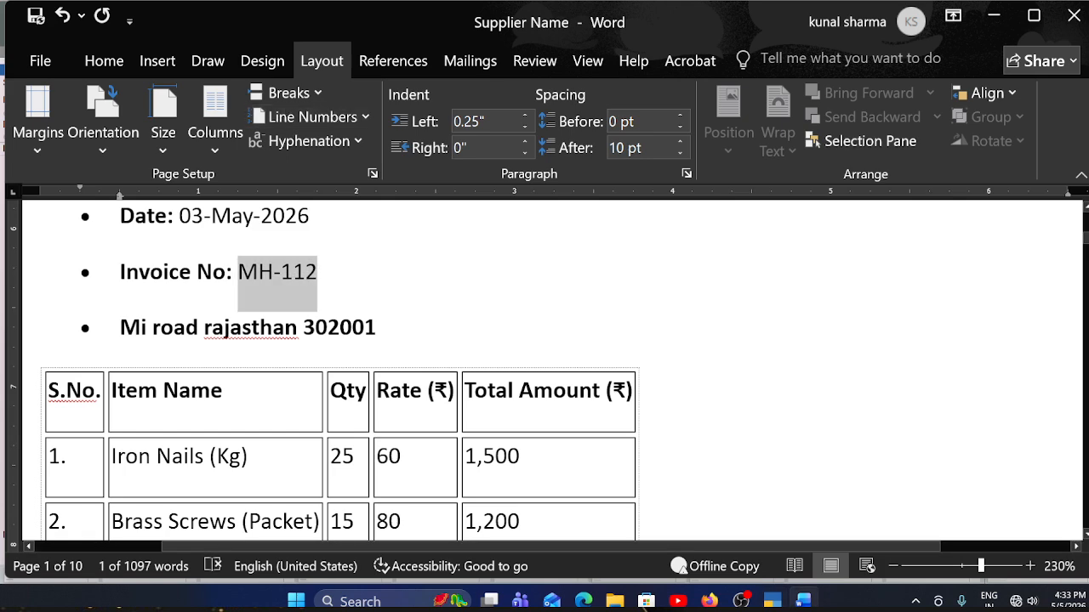
key(alt+Tab)
key(ctrl+alt+v)
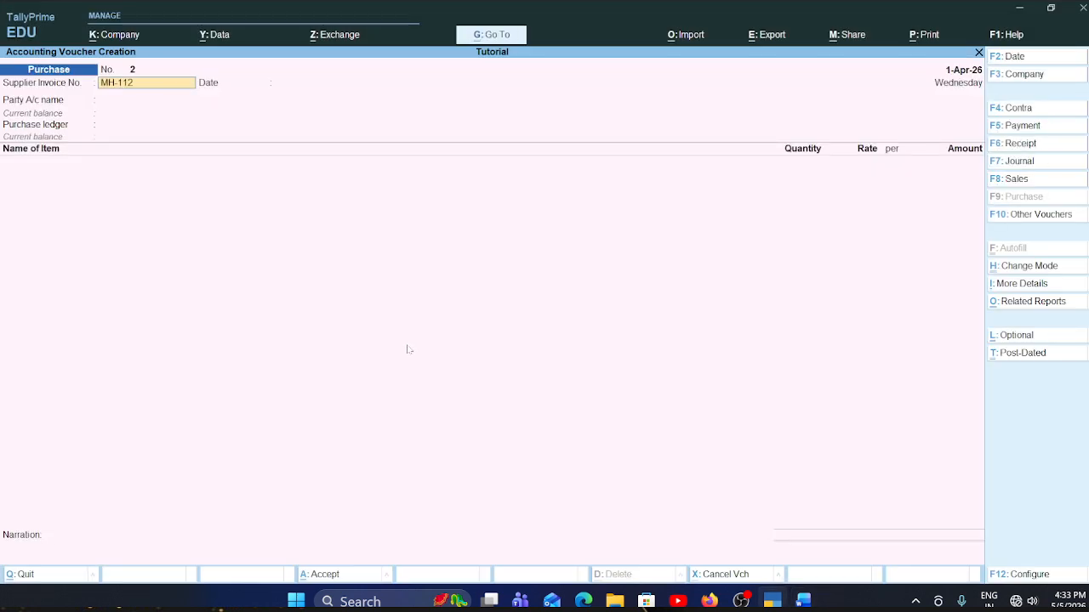
key(Return)
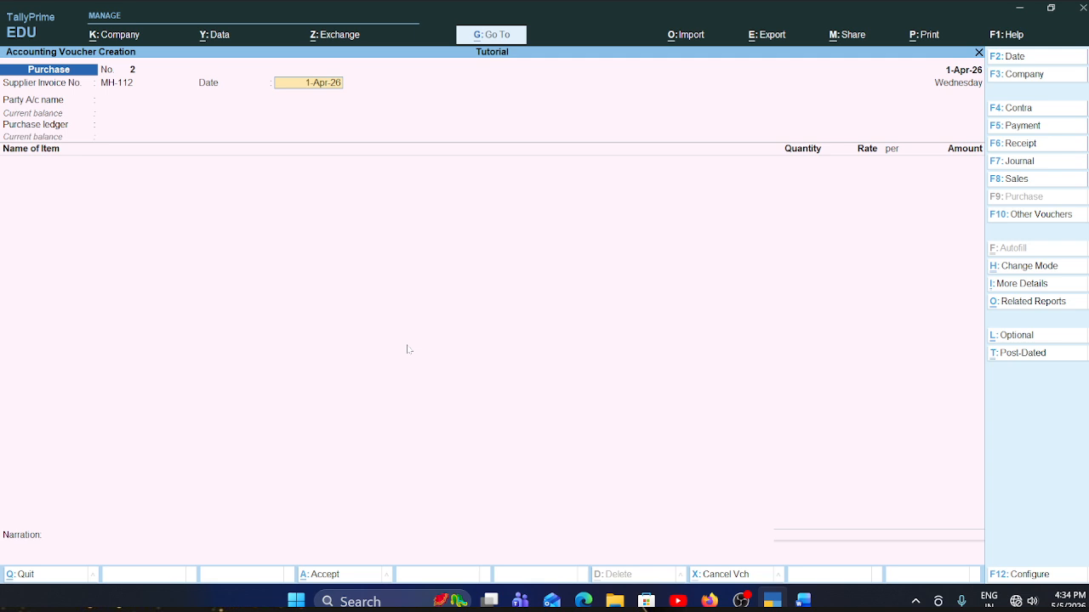
key(Return)
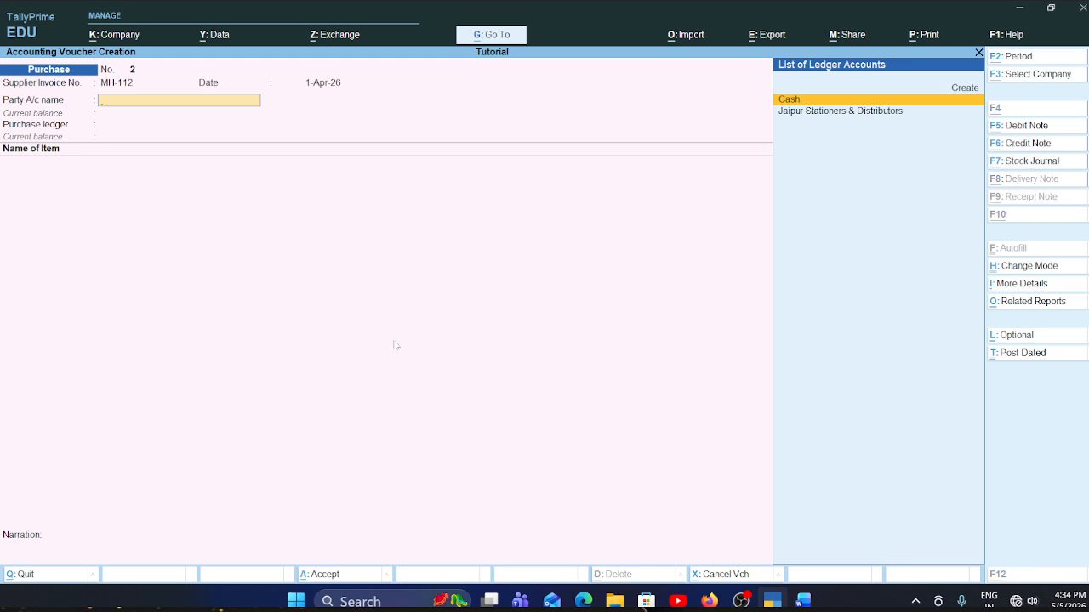
- Start a new party ledger from the voucher and name it Marwar Hardware Stores, copying the supplier name from the Word invoice
key(alt+c)
key(alt+Tab)
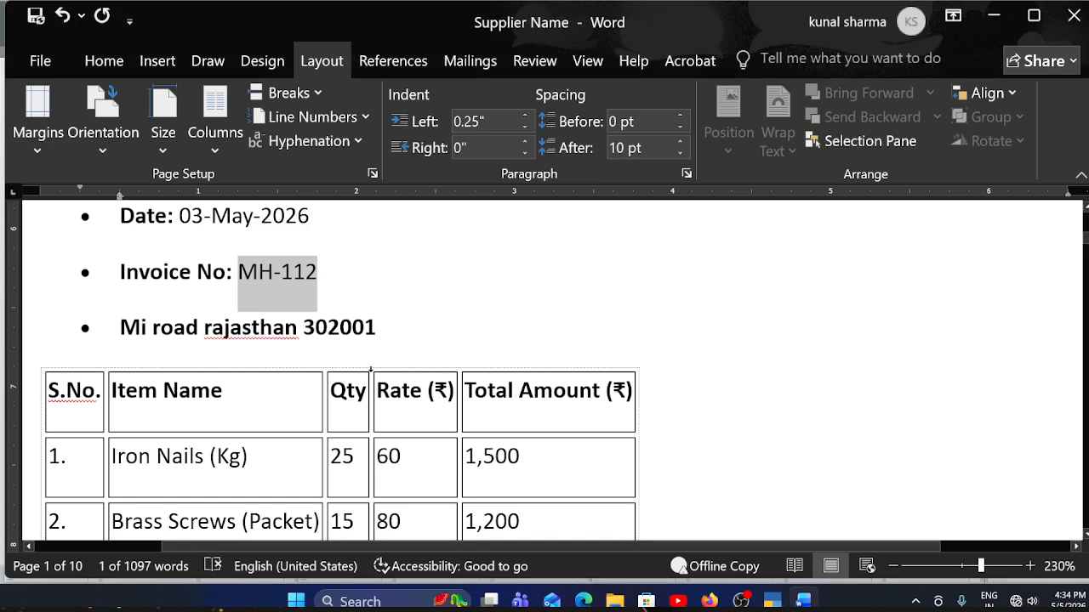
scroll(370, 370, up, 3)
drag(277, 321, 440, 322)
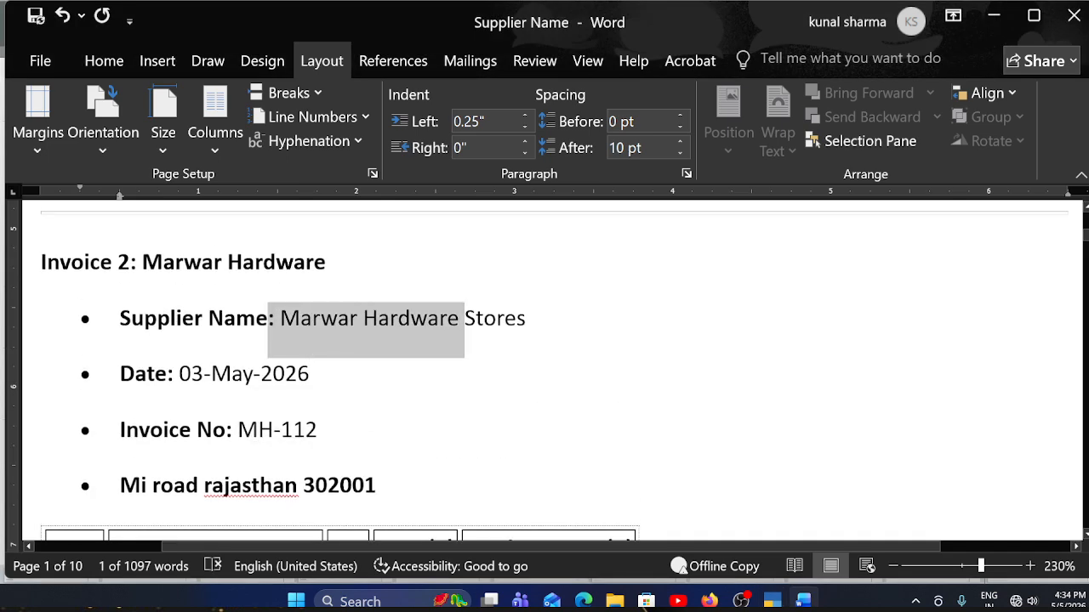
key(shift+End)
key(ctrl+c)
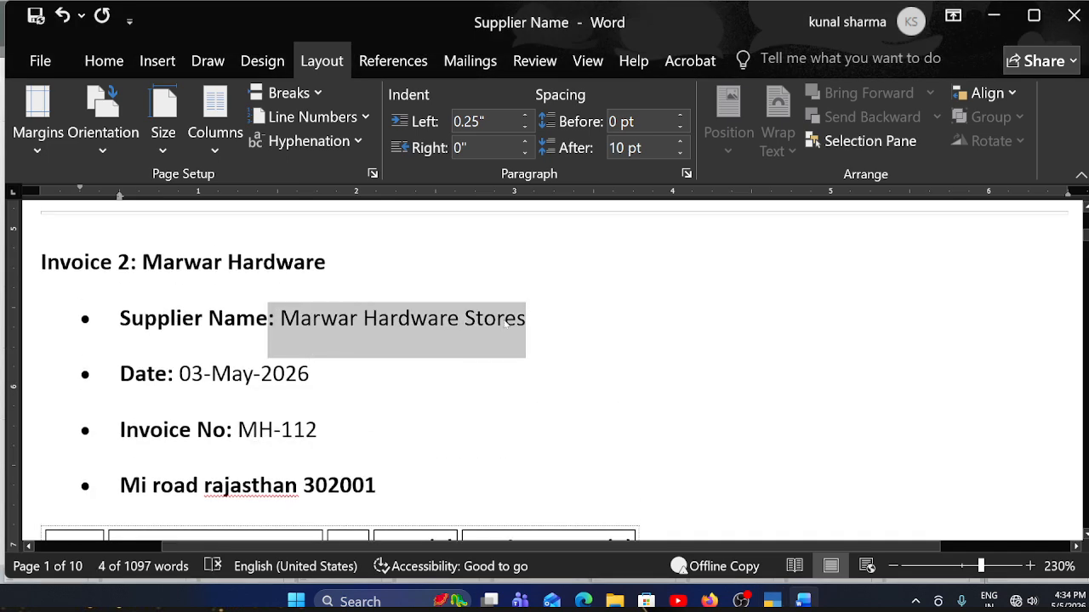
key(alt+Tab)
key(ctrl+v)
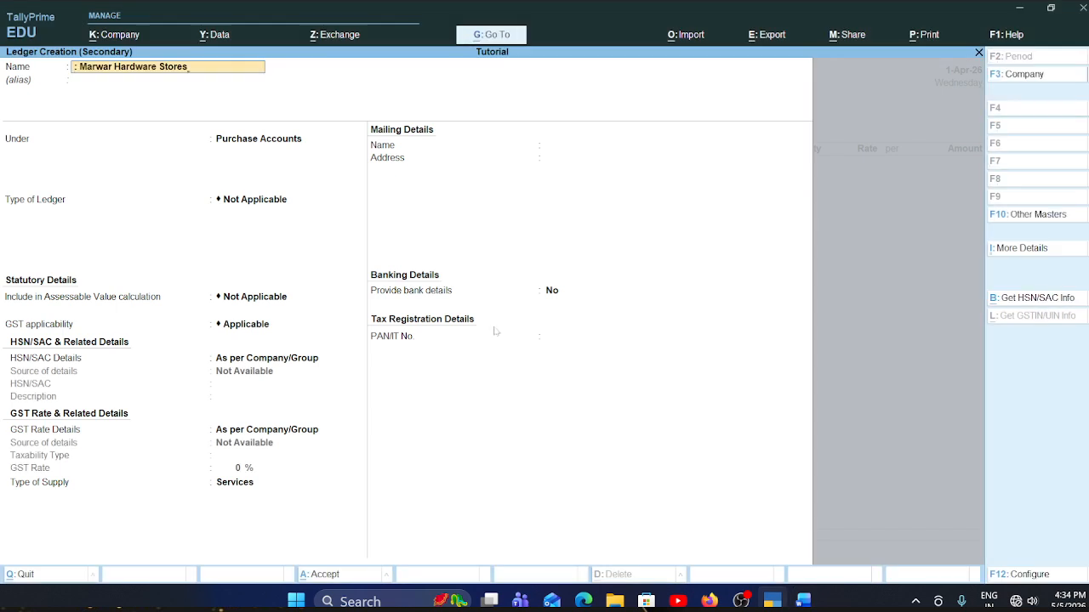
key(Return)
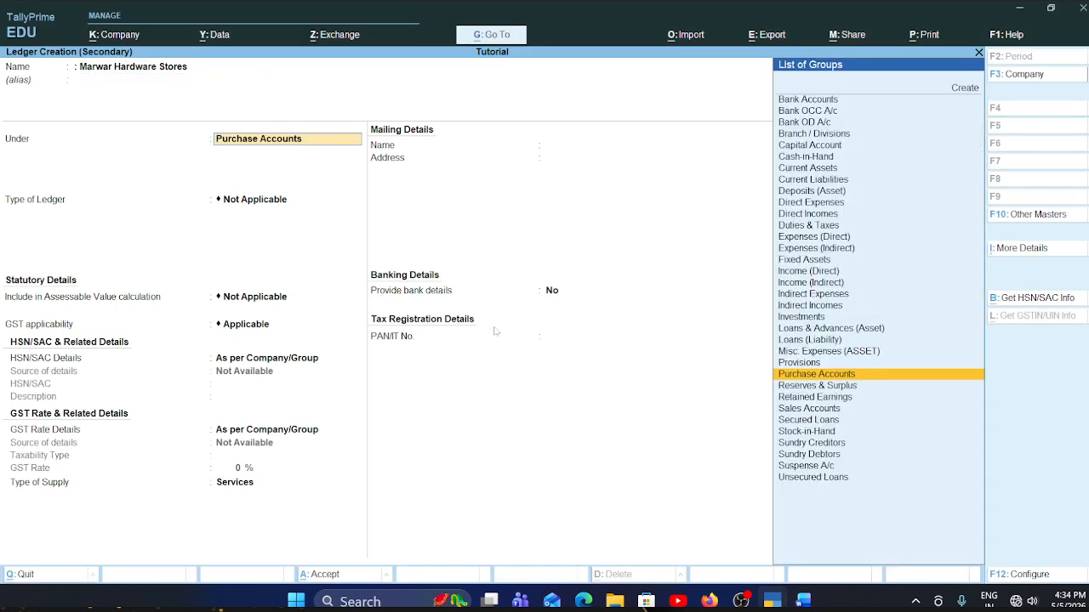
- Place the ledger under Sundry Creditors, keeping bill-by-bill balances at Yes, no default credit period and the credit days check at No
text(Sund)
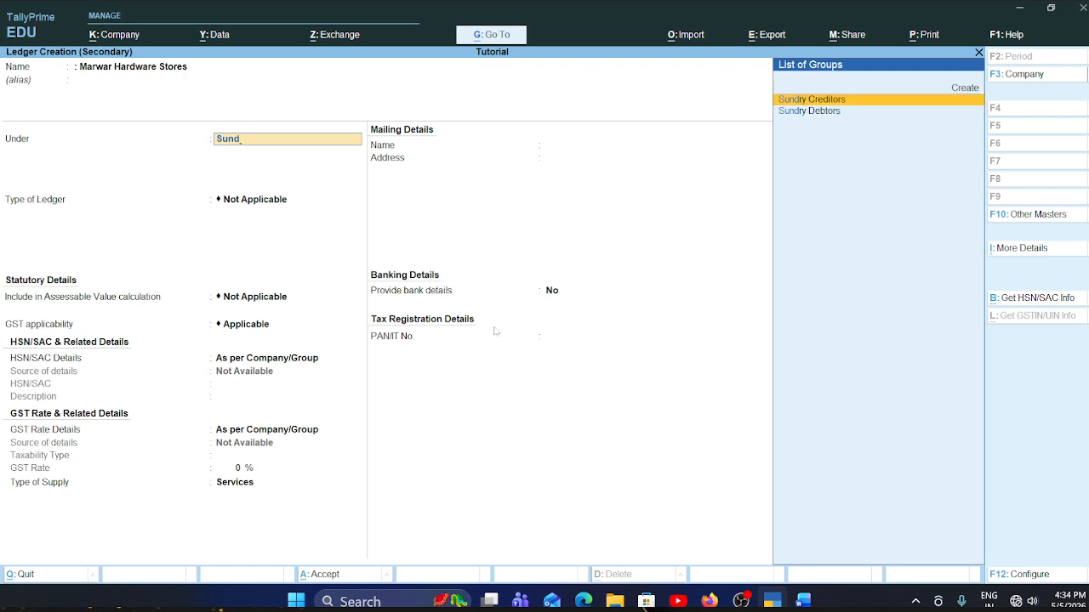
key(Return)
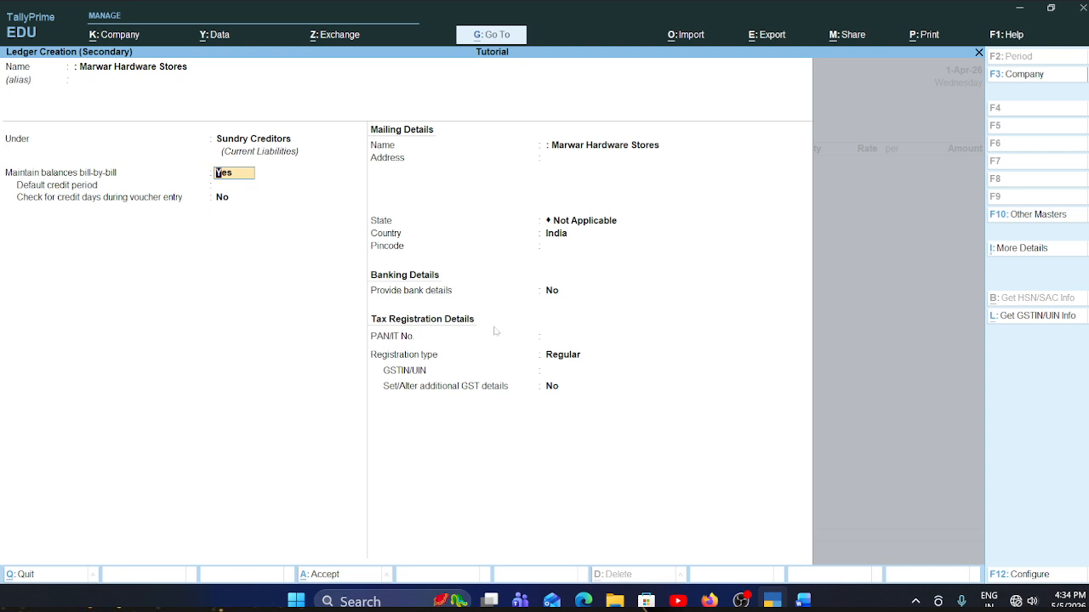
key(Return)
key(Return)
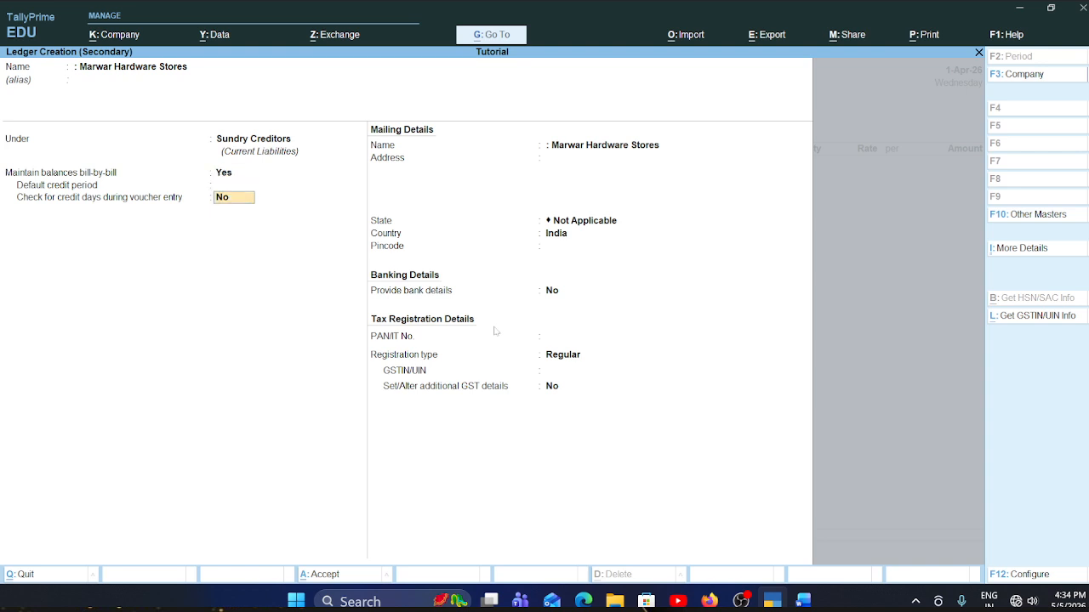
key(Return)
key(Return)
- Copy the supplier's address line from the Word invoice into the ledger's mailing address in TallyPrime
key(alt+Tab)
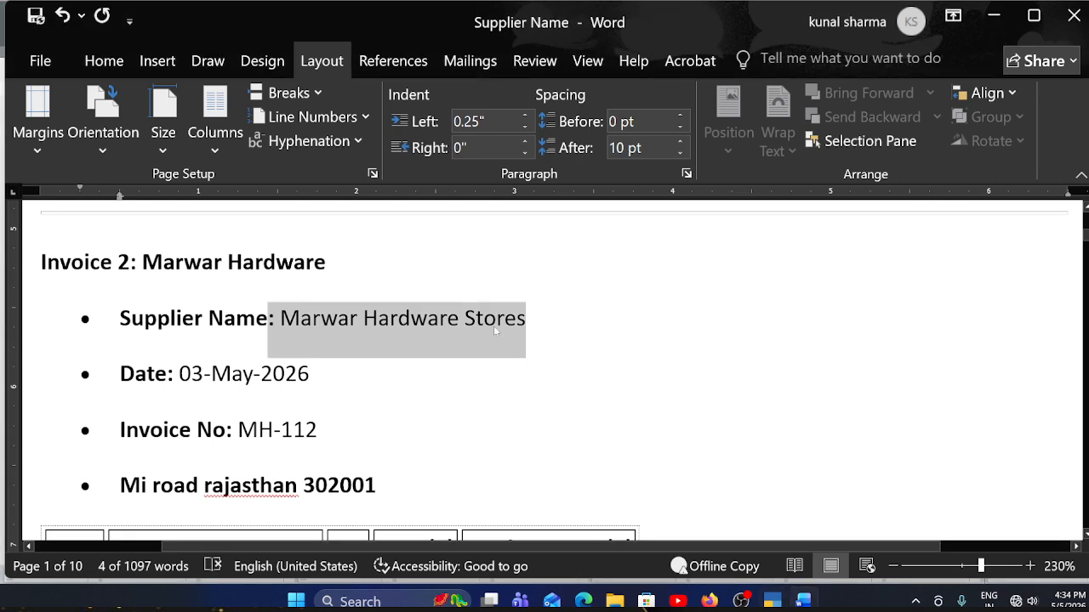
scroll(493, 325, down, 3)
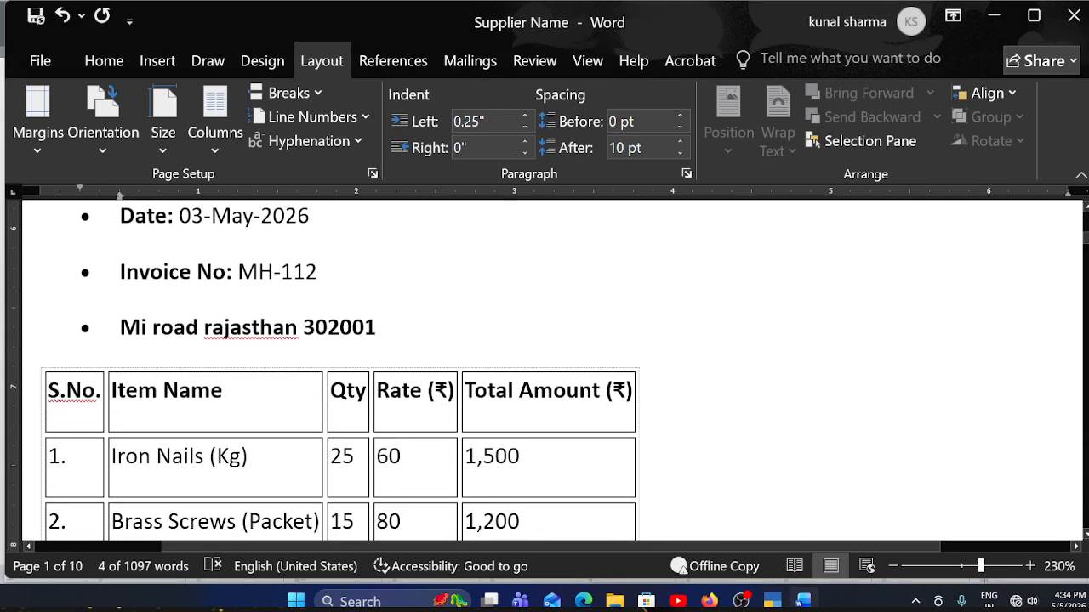
drag(120, 328, 301, 328)
click(120, 327)
drag(120, 328, 390, 323)
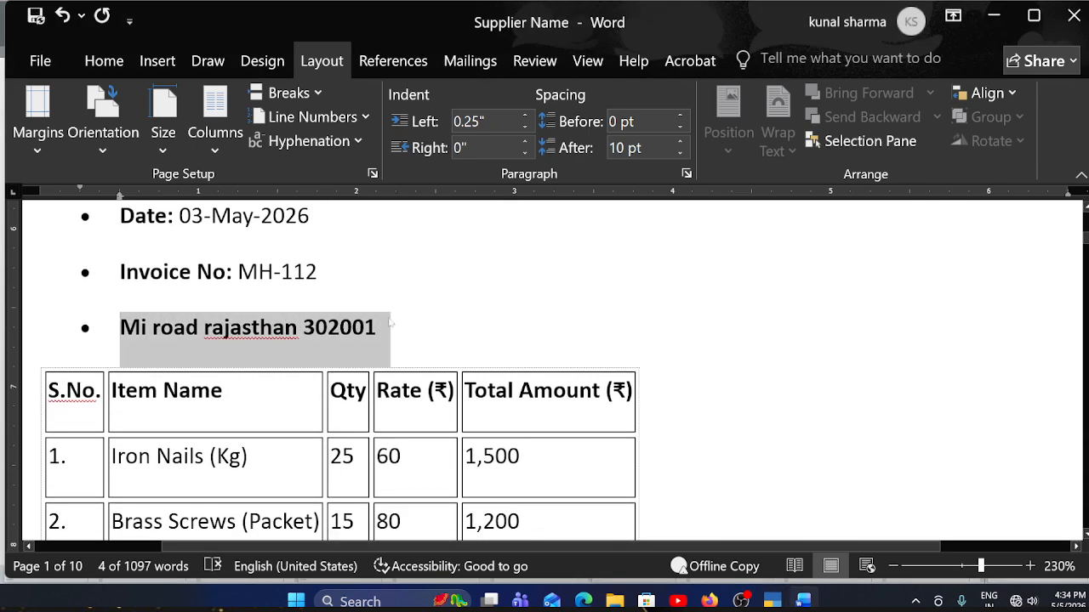
key(alt+Tab)
text(• Mi road rajasthan 302001)
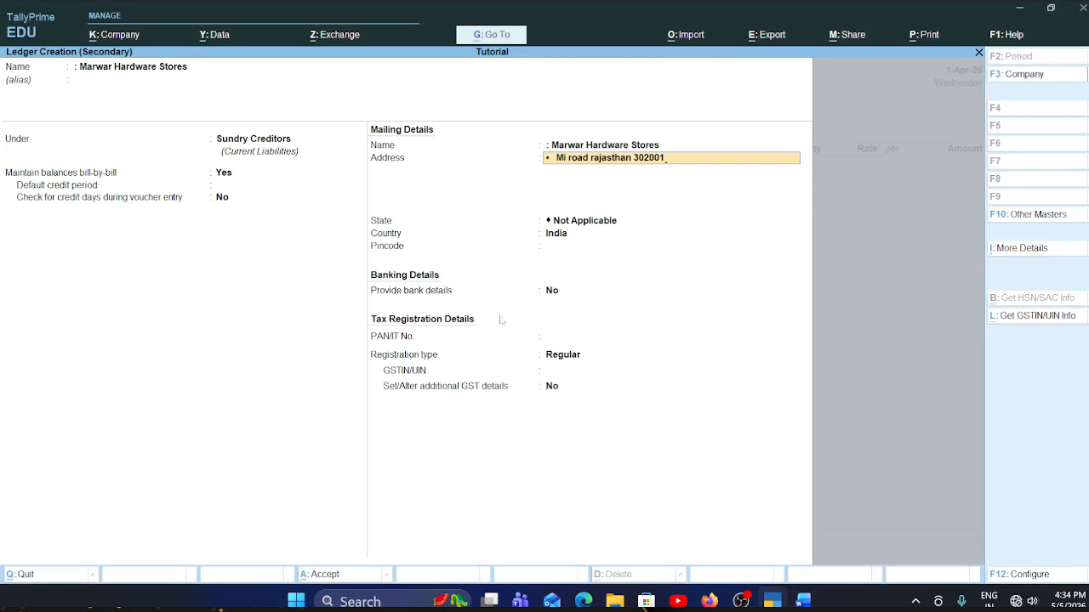
key(Return)
key(Return)
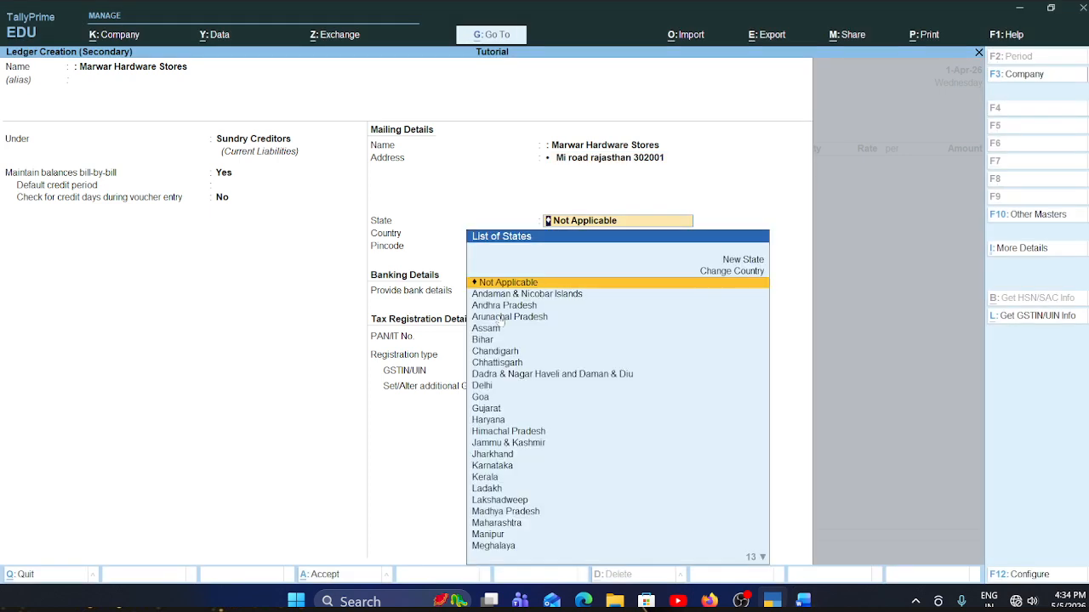
- Set the ledger's state to Rajasthan and fill in the supplier's pincode
text(Ra)
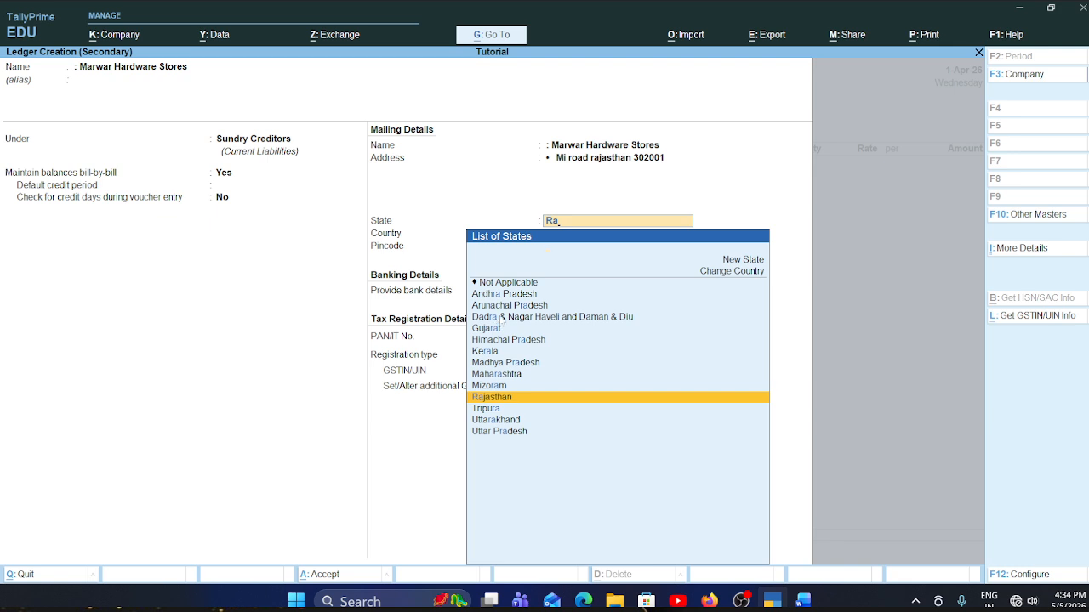
key(Return)
text(302001)
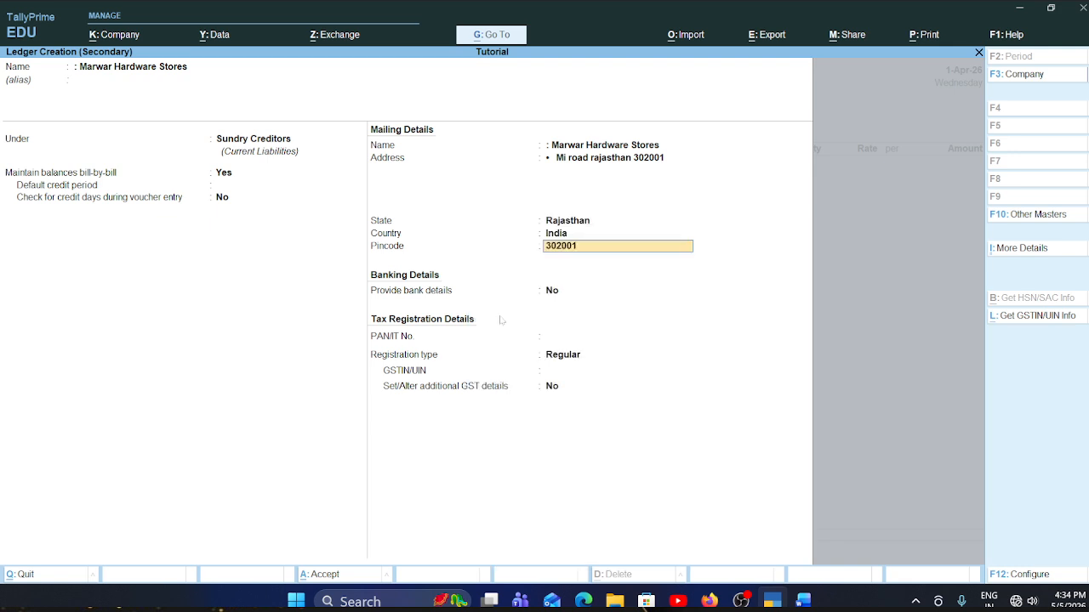
key(Return)
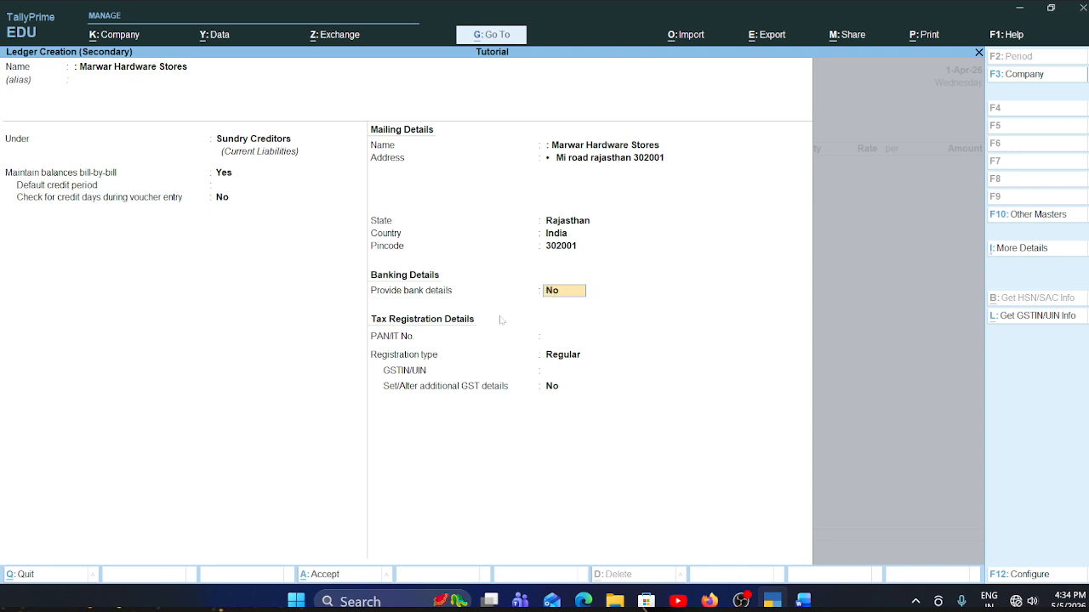
- Keep bank details at No and registration type Regular, leave PAN and GSTIN empty, and save the Marwar Hardware Stores ledger
key(Return)
key(Return)
key(Return)
key(Return)
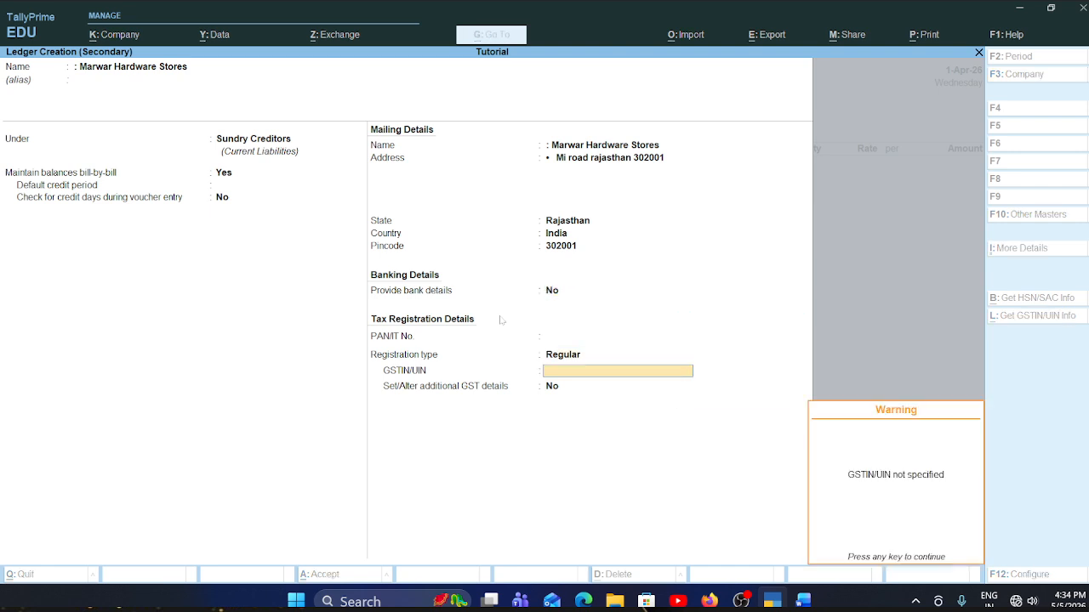
key(Return)
key(Return)
key(Return)
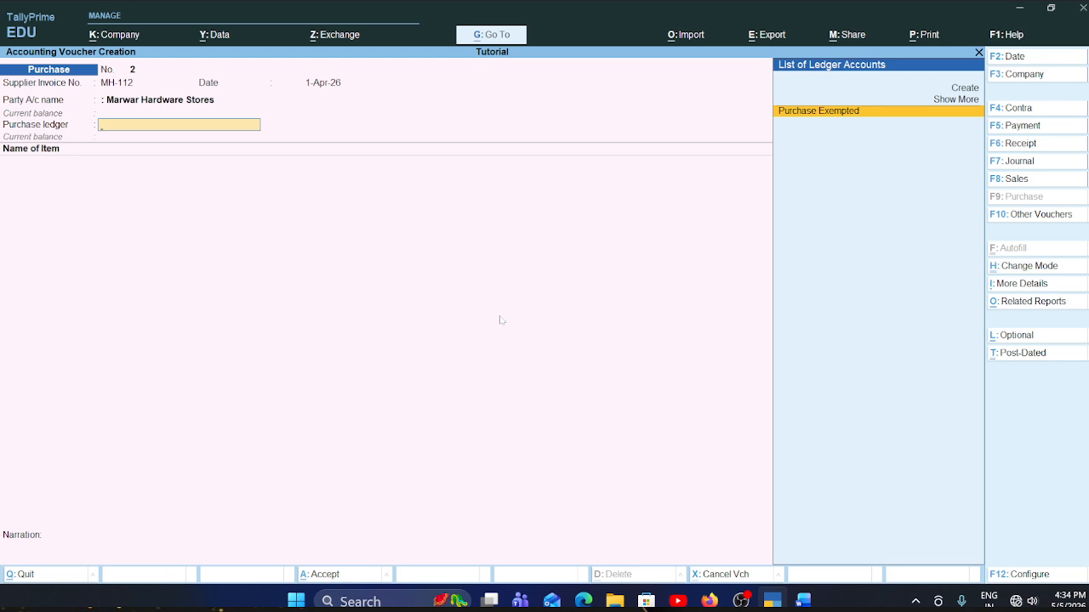
- Choose Purchase Exempted as the purchase ledger and copy the item name Iron Nails (Kg) from the Word invoice table
key(Return)
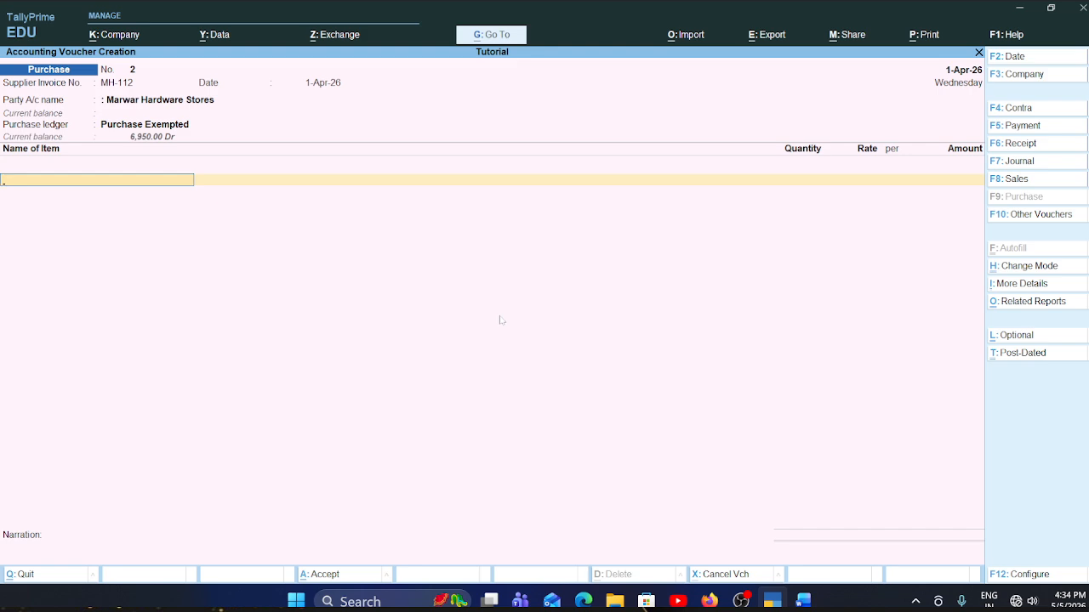
key(alt+Tab)
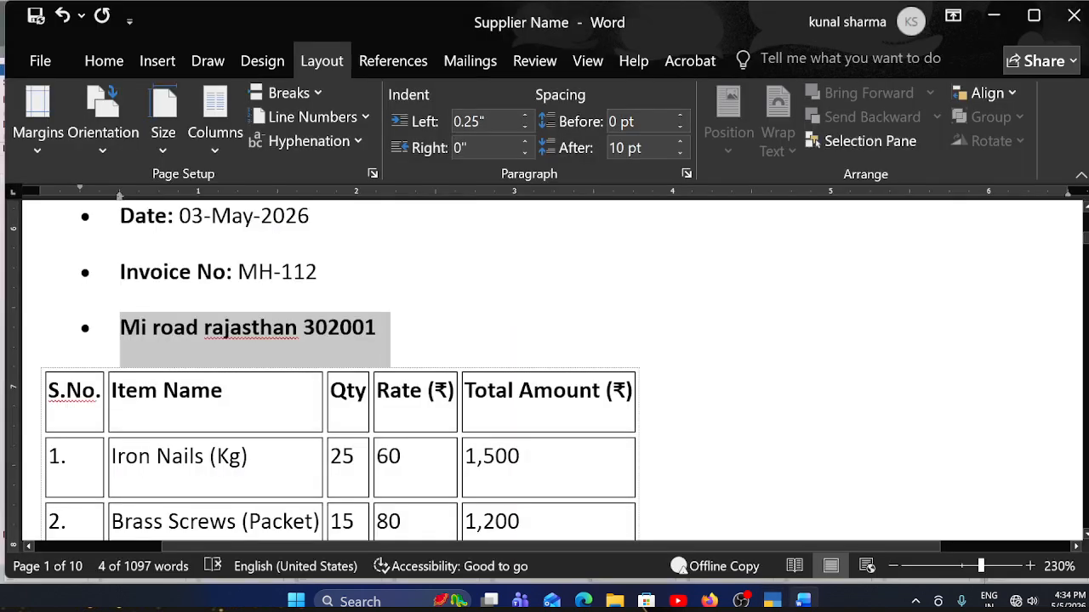
scroll(500, 320, down, 5)
scroll(249, 362, up, 3)
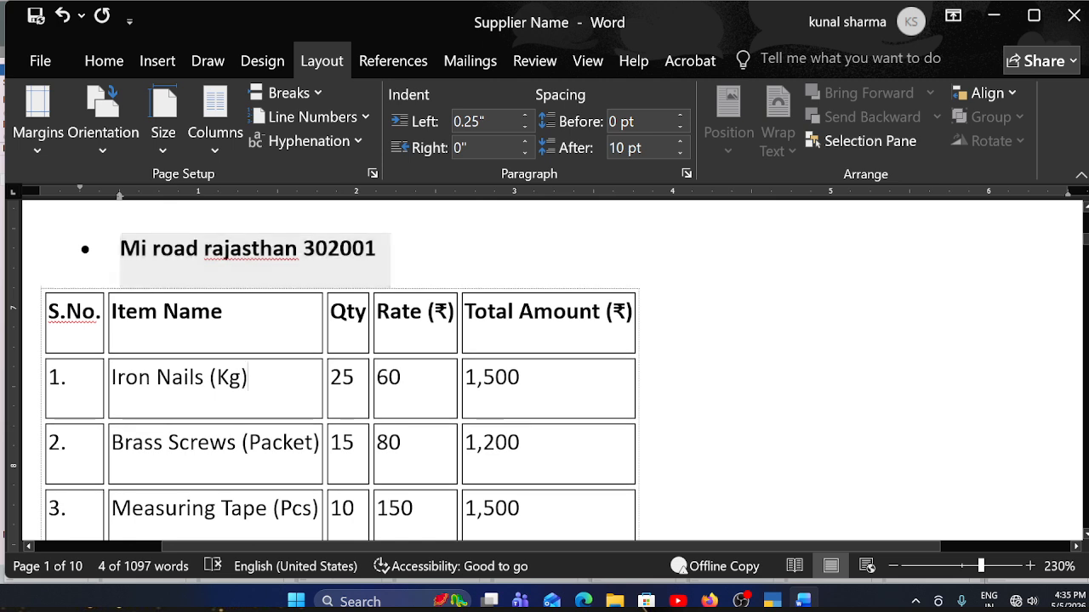
drag(249, 377, 112, 379)
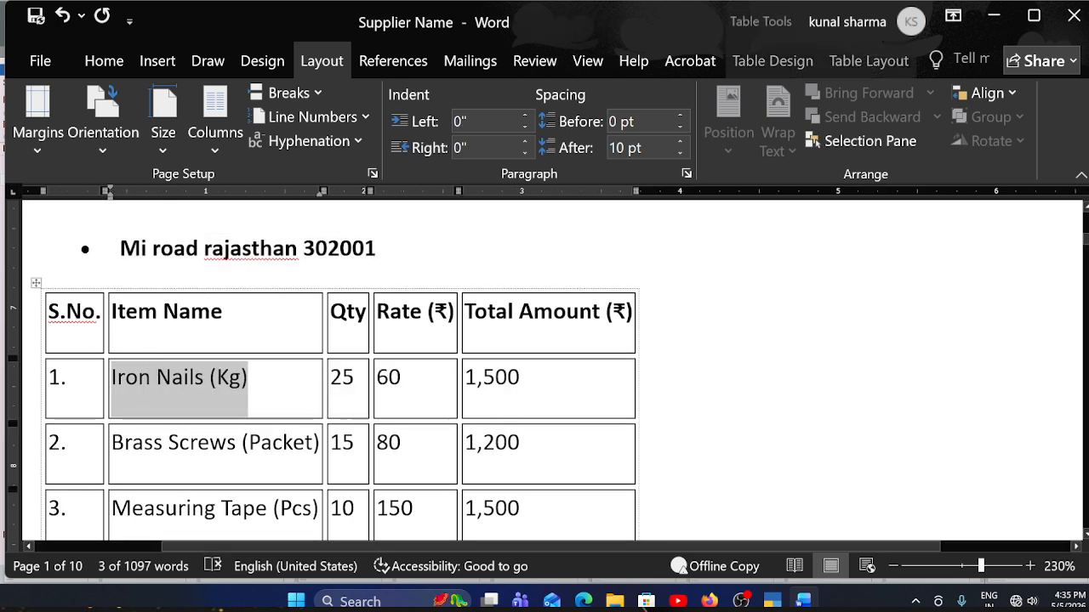
- Return to the TallyPrime voucher and start a new stock item named Iron Nails (Kg) with no alias
key(alt+Tab)
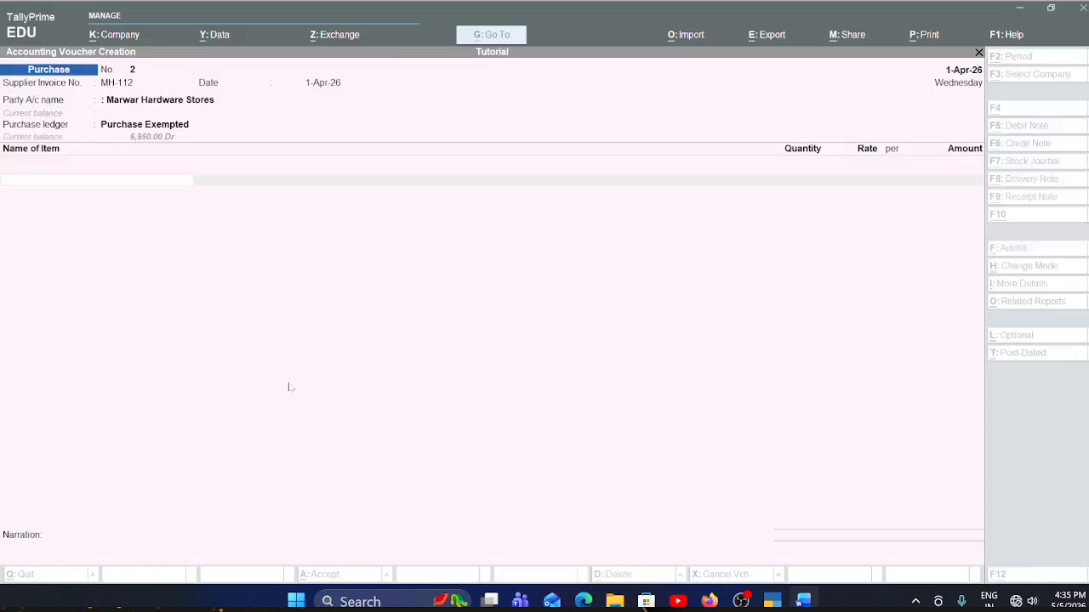
key(ctrl)
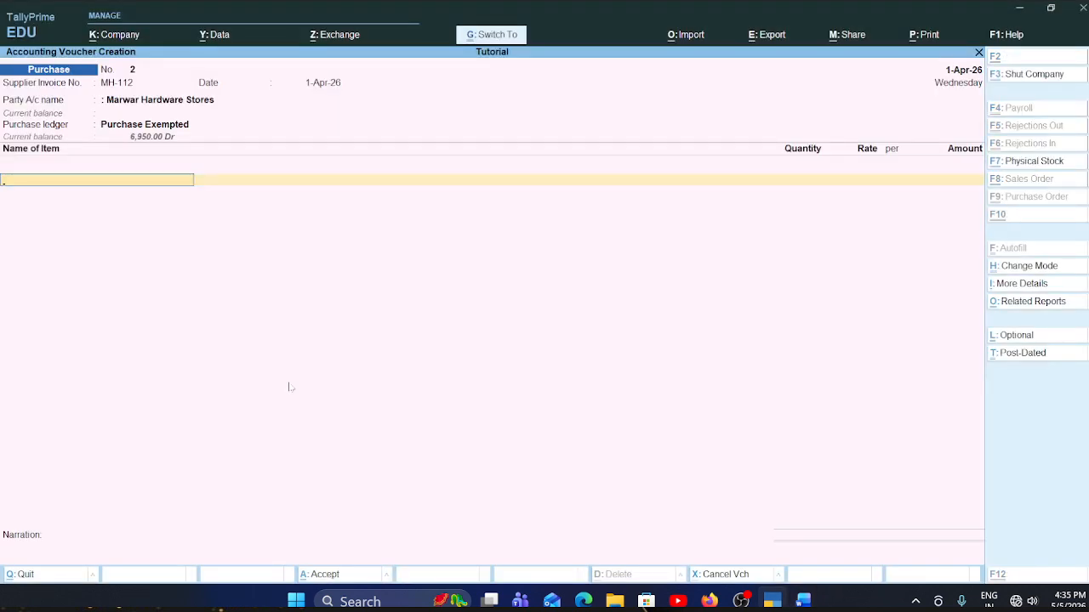
key(ctrl+v)
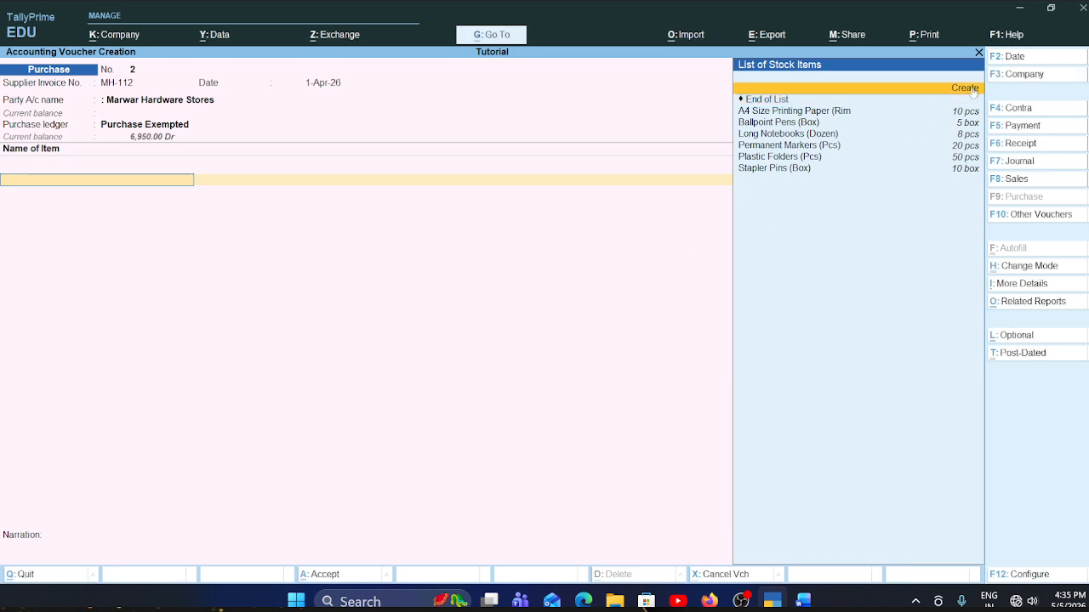
click(973, 88)
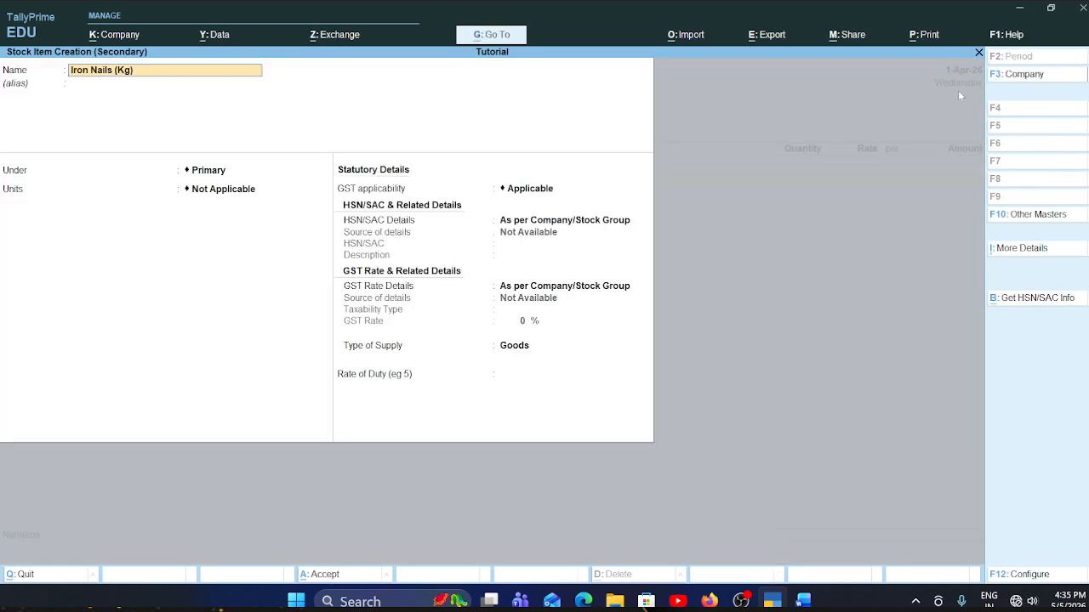
key(alt+Tab)
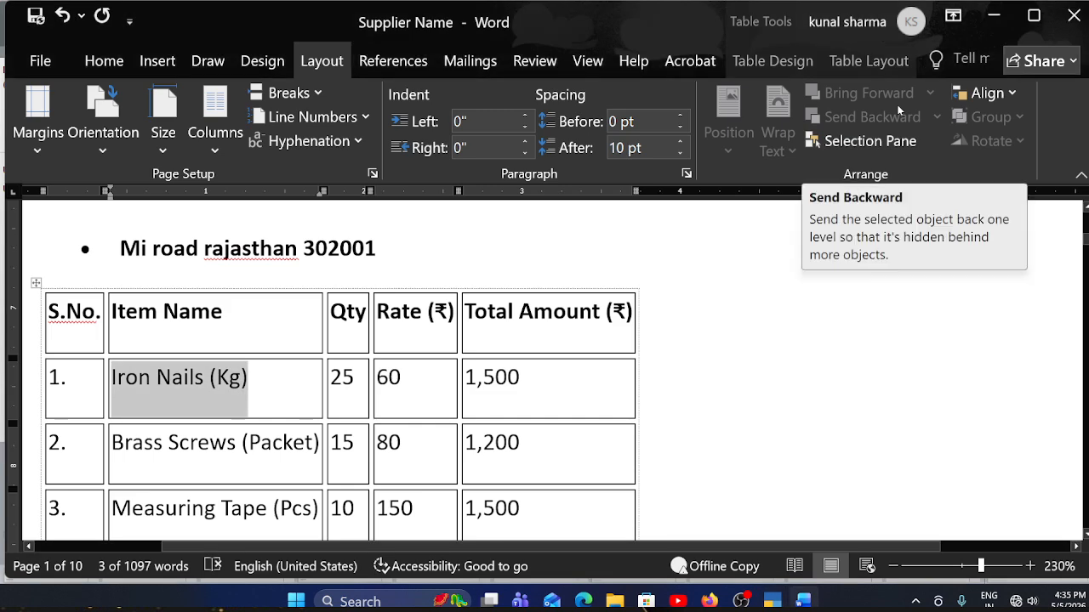
key(alt+Tab)
key(Return)
key(Return)
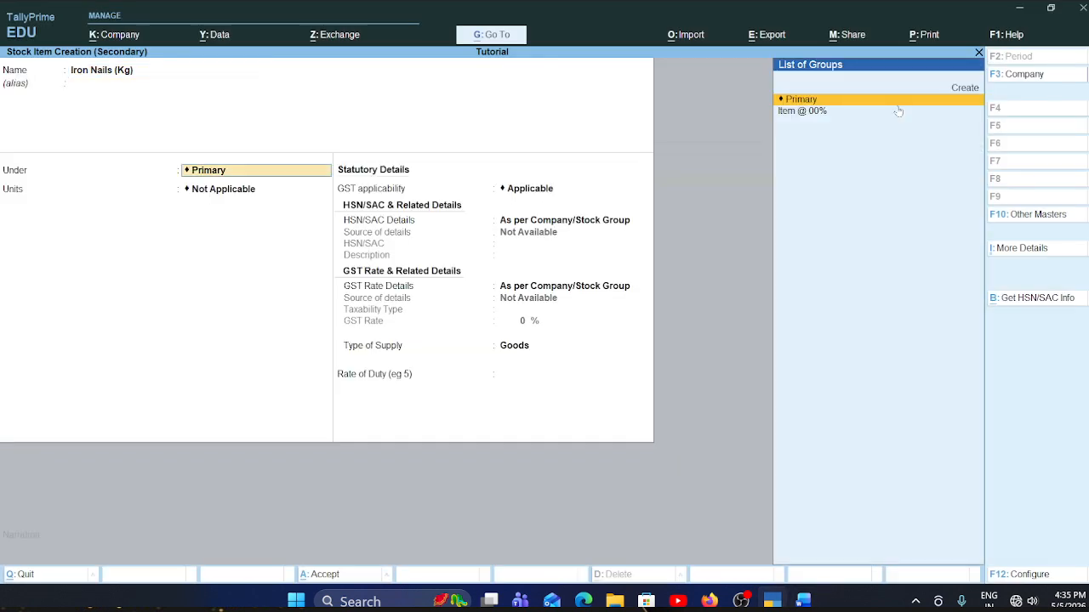
- Place Iron Nails (Kg) under the Item @ 00% group and start a new unit with symbol kgs and no formal name
key(Down)
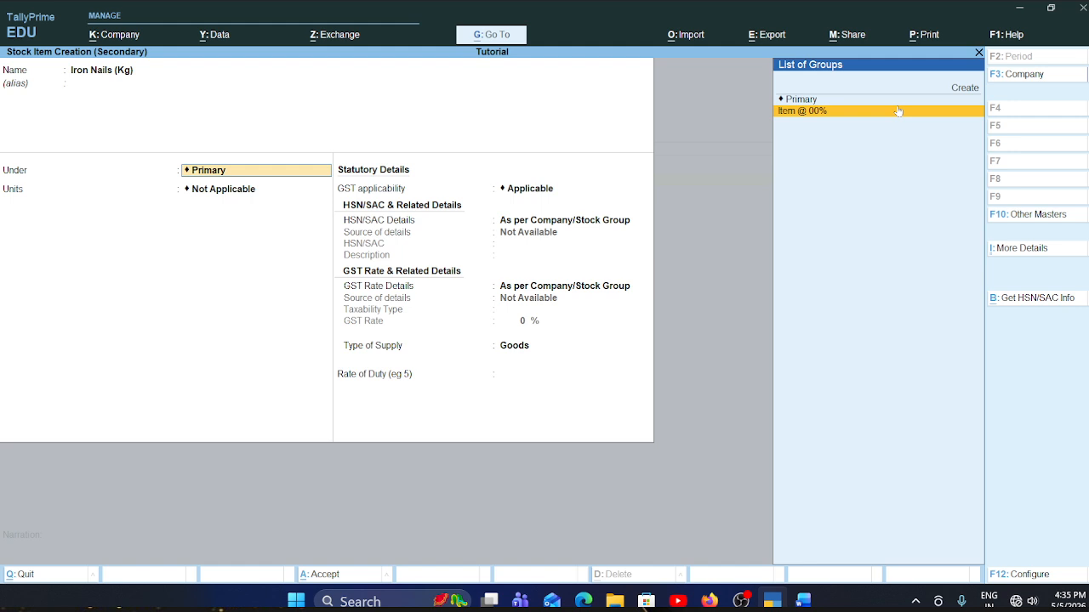
key(Return)
key(Down)
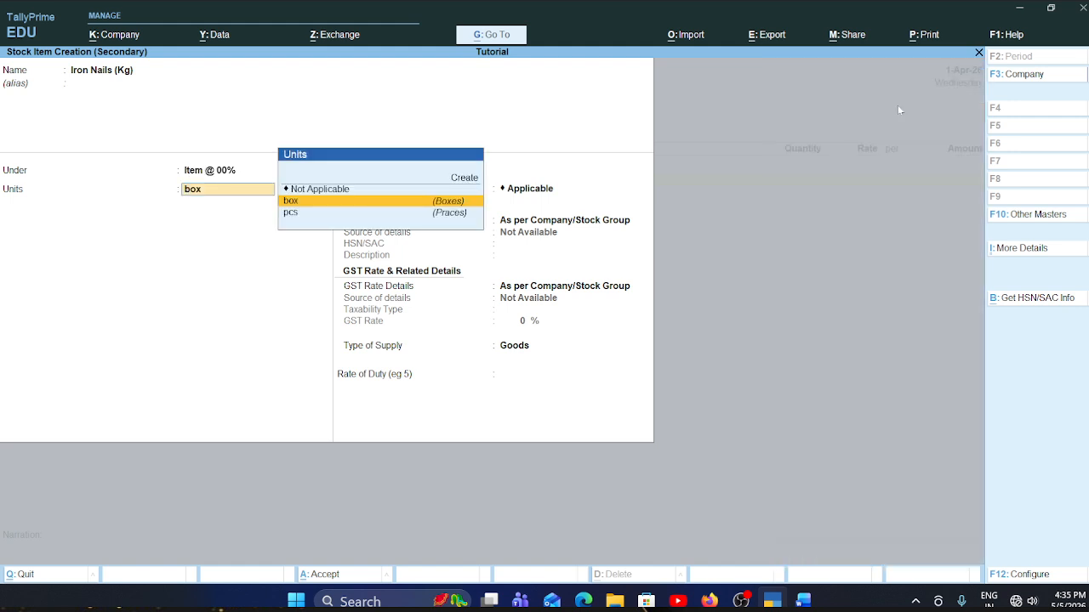
click(466, 177)
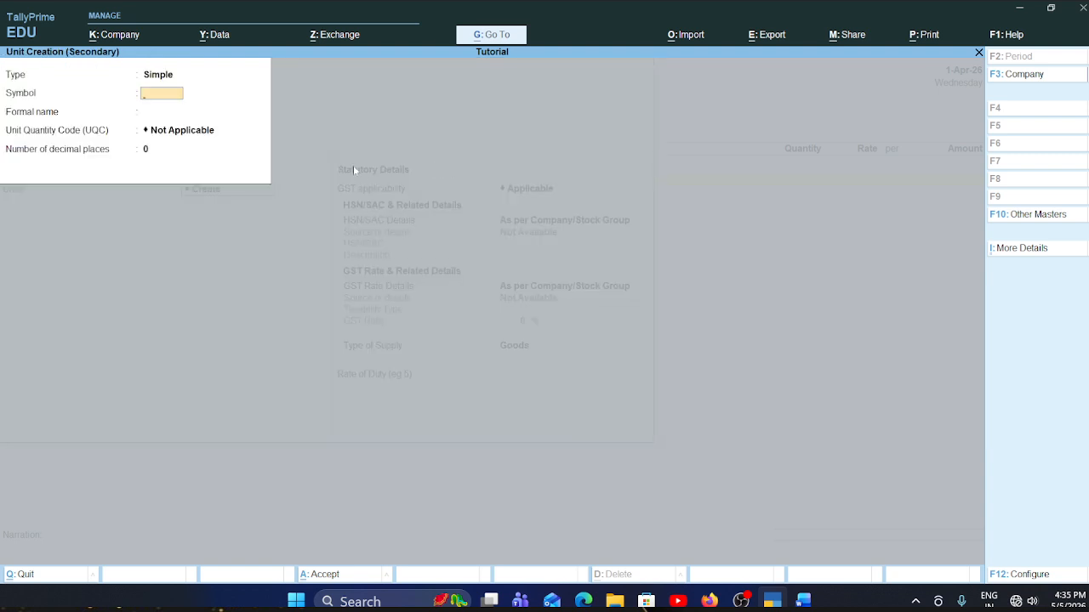
text(kgs)
key(Return)
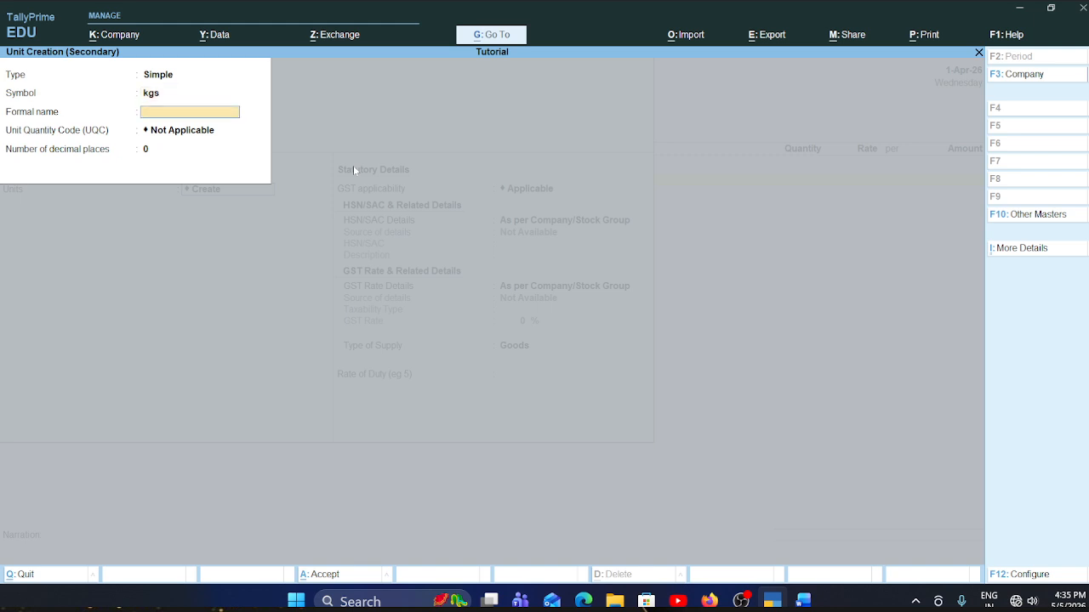
key(Return)
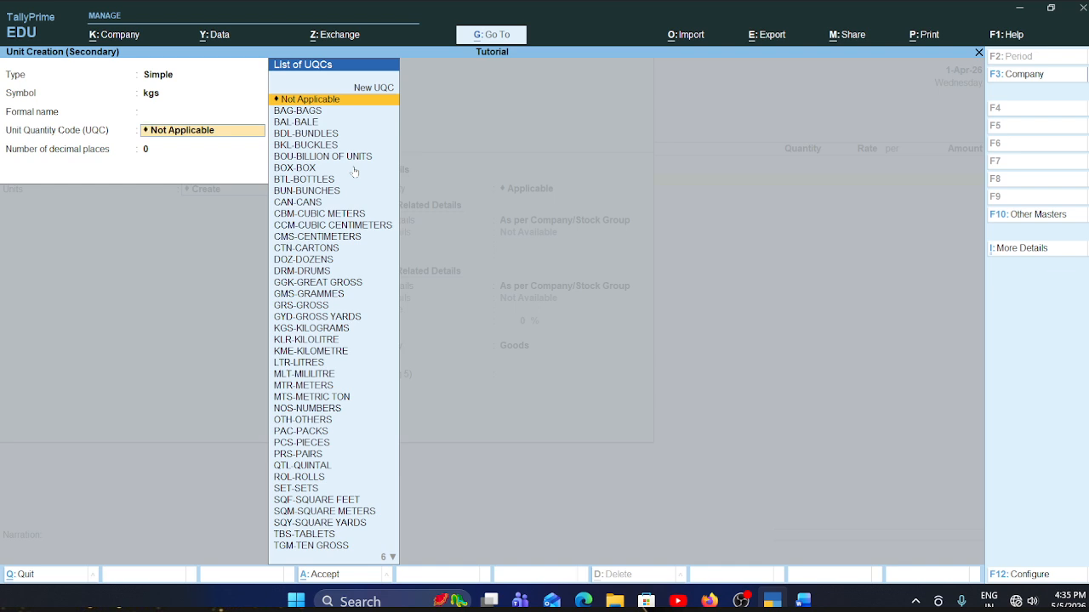
- Set the new unit's quantity code to KGS-KILOGRAMS, keep 0 decimal places, and save the unit for Iron Nails (Kg)
text(kg)
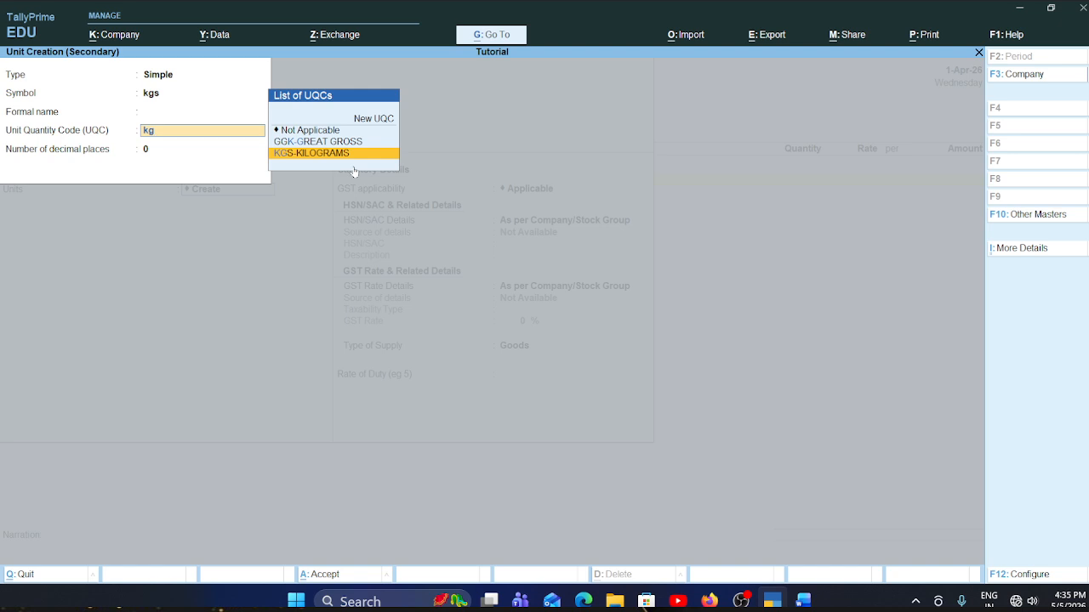
key(BackSpace)
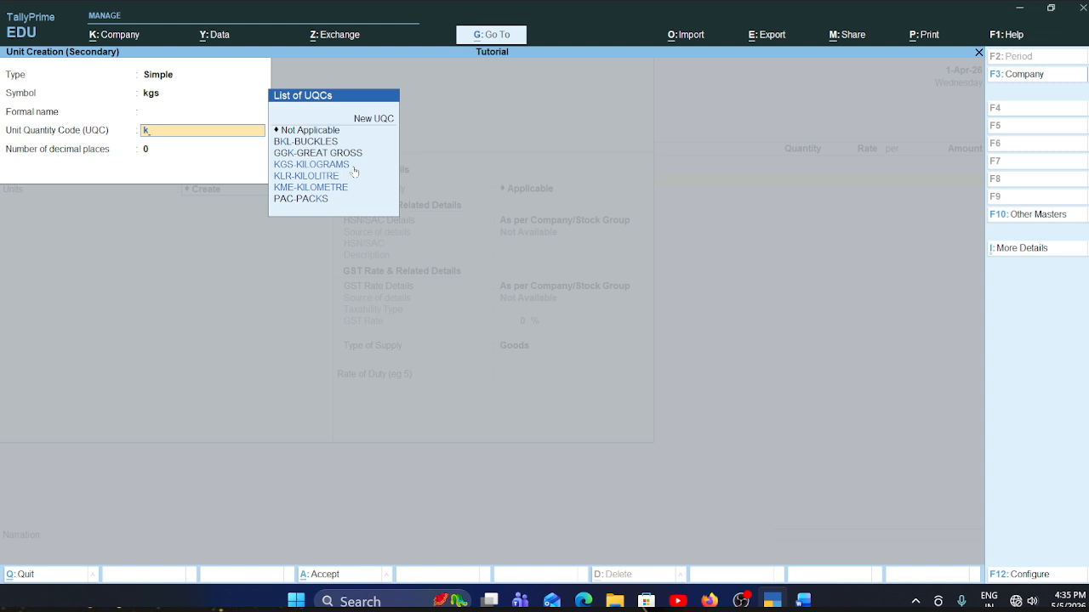
key(BackSpace)
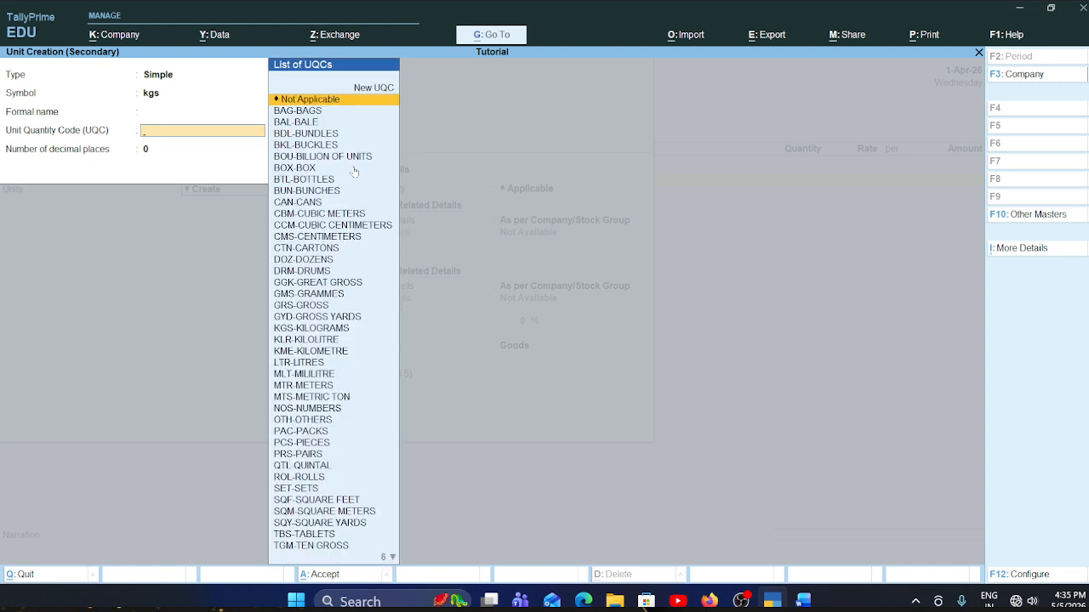
key(Down)
key(Down)
key(Down)
key(Down)
key(Down)
key(Down)
key(Down)
key(Down)
key(Down)
key(Down)
key(Down)
key(Down)
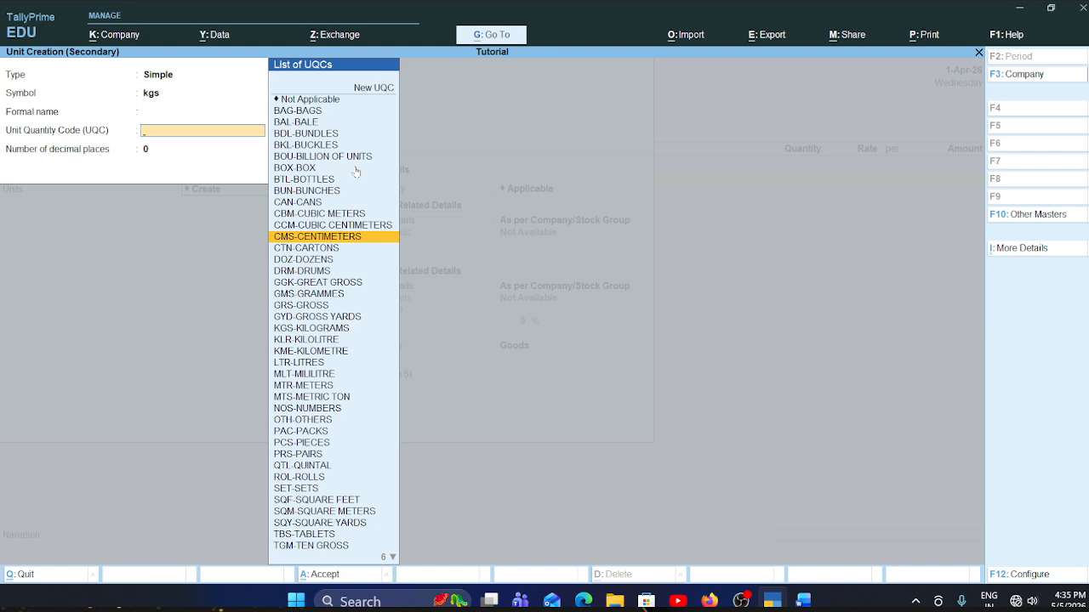
key(Down)
key(Down)
key(Down)
key(Down)
key(Down)
key(Down)
key(Down)
key(Down)
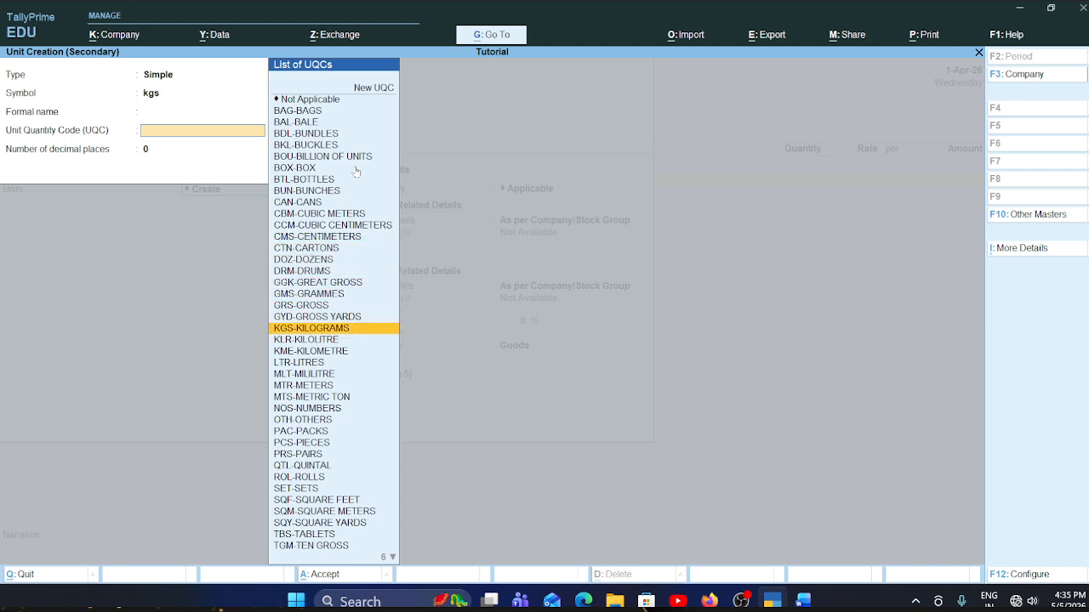
key(Return)
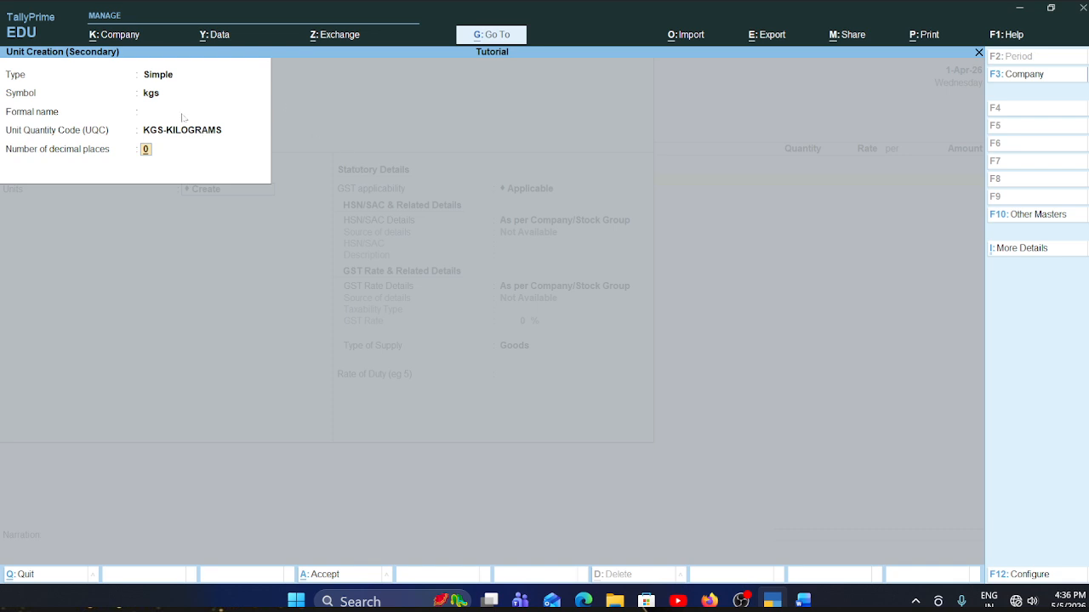
key(Return)
- Keep GST applicable for Iron Nails (Kg) and specify HSN/SAC 113232 directly on the item, with no description
key(Return)
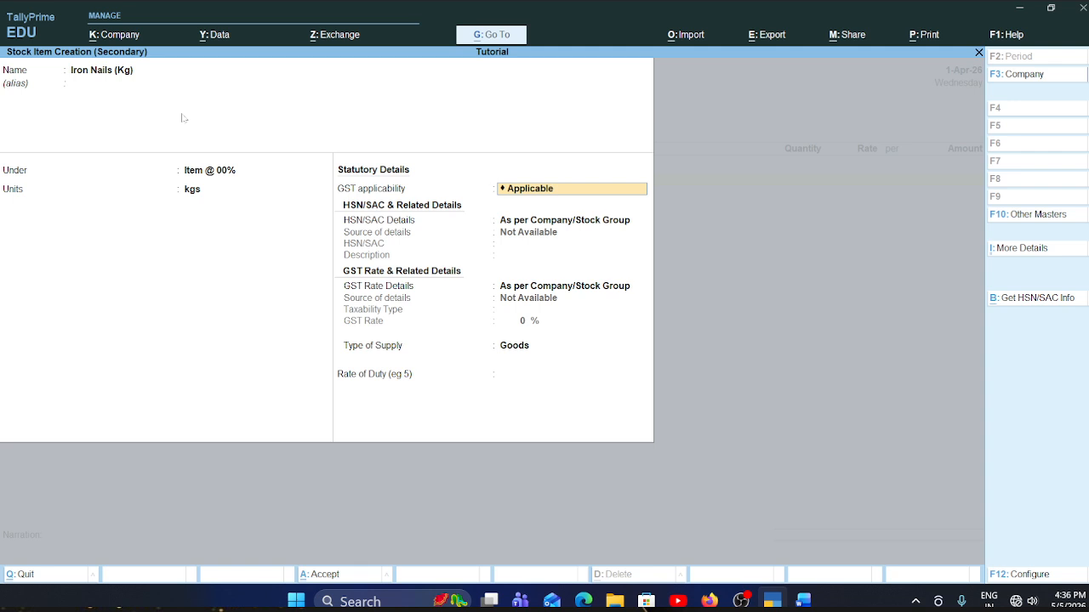
key(Return)
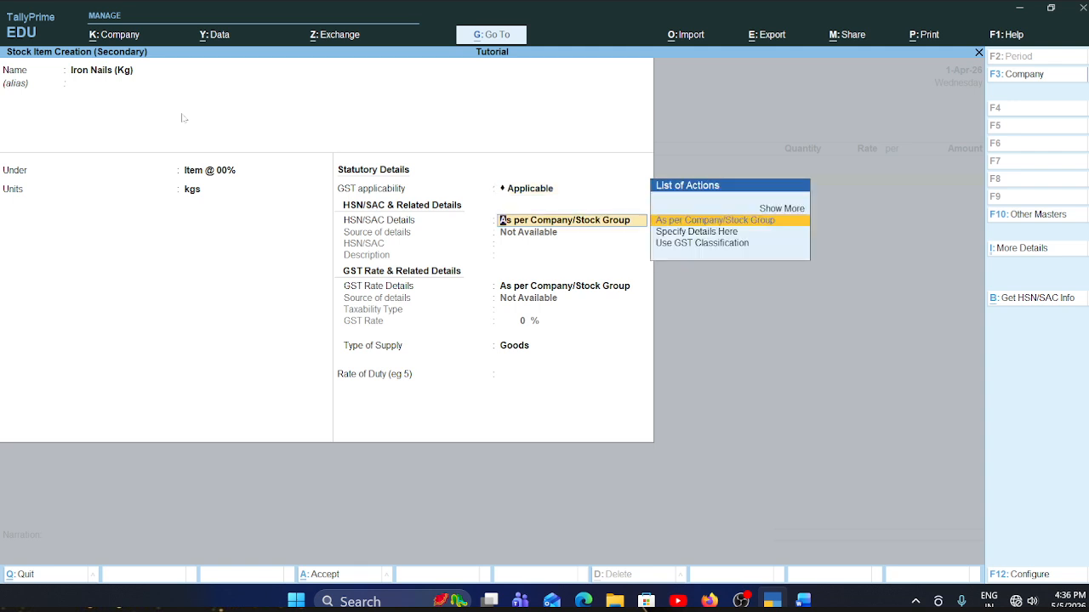
key(Down)
key(Return)
text(113232)
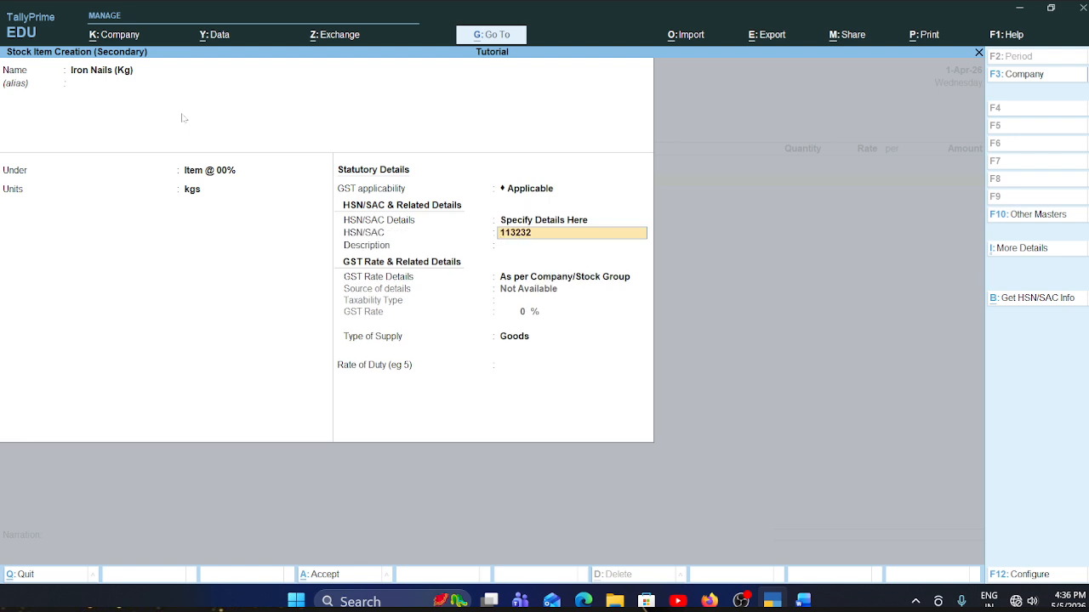
key(Return)
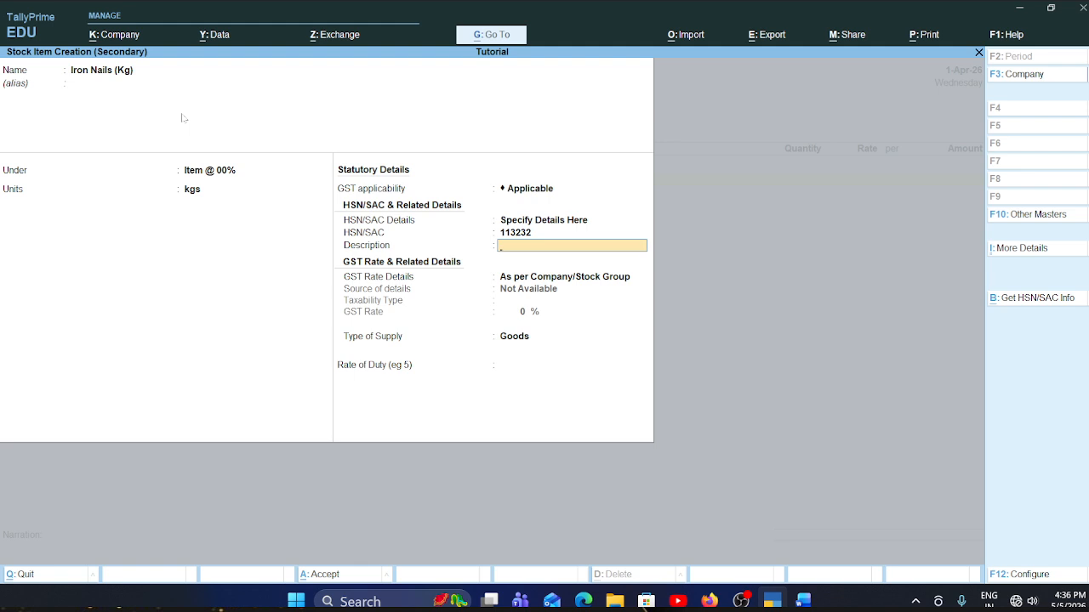
key(Return)
key(Return)
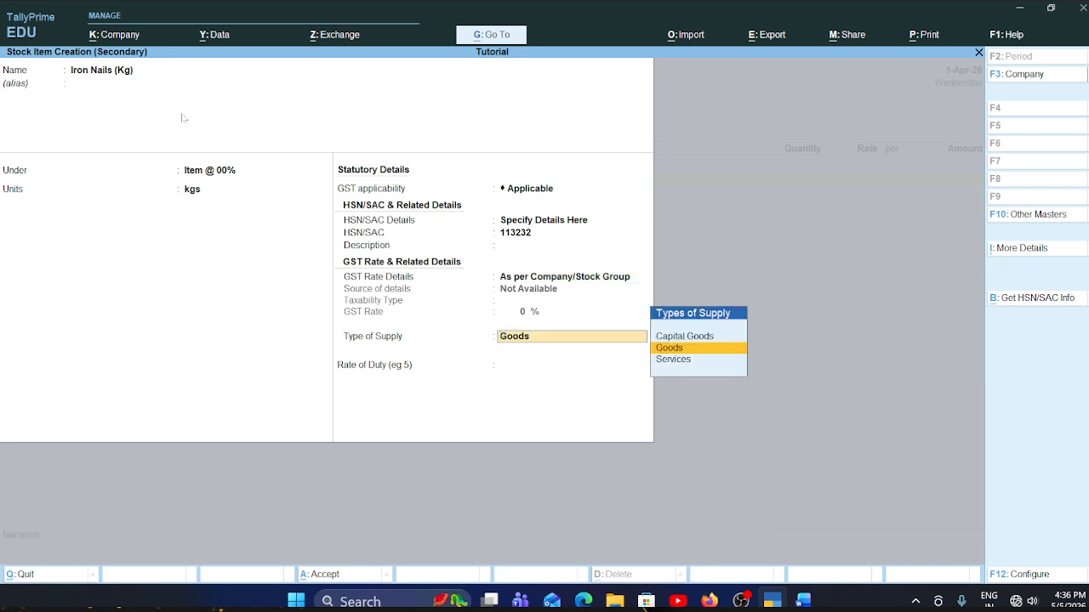
- Specify the item's GST rate details as Exempt, keep the supply type Goods, and save the Iron Nails (Kg) stock item
key(BackSpace)
key(Down)
key(Return)
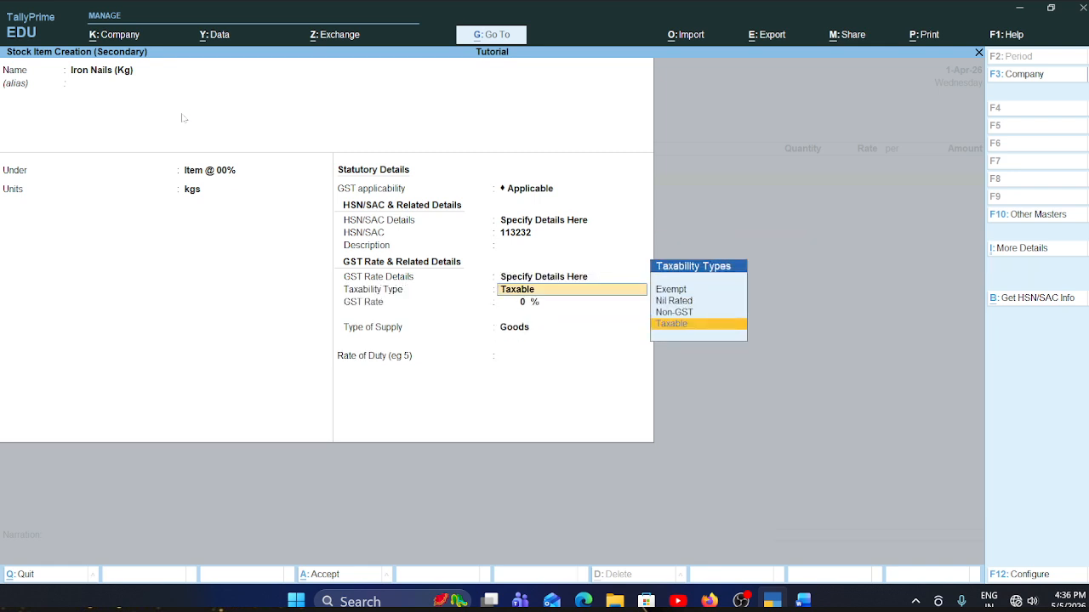
key(Up)
key(Up)
key(Up)
key(Return)
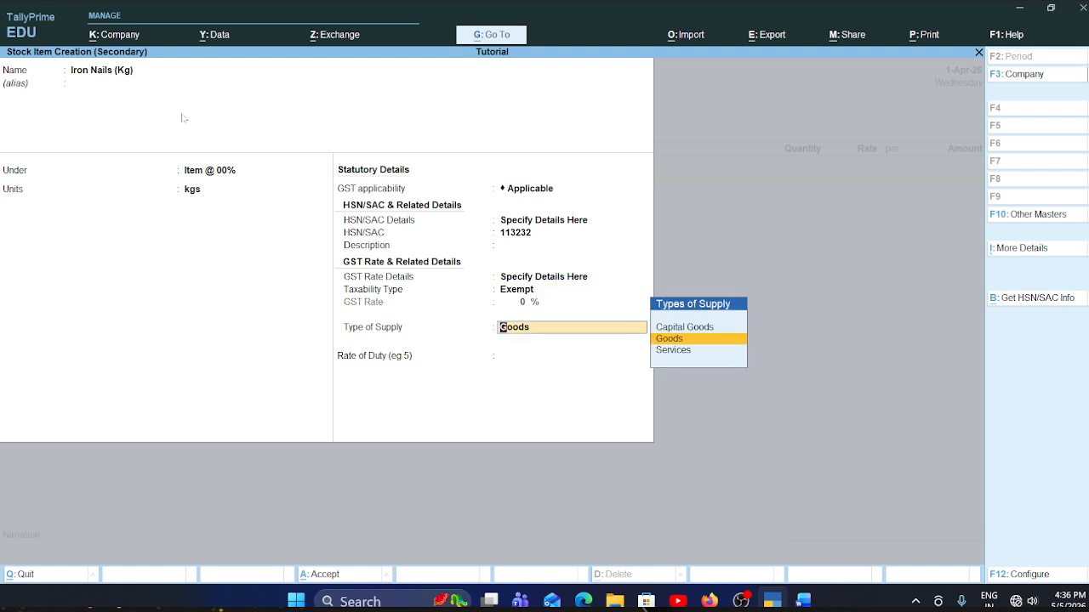
key(Return)
key(Return)
key(Return)
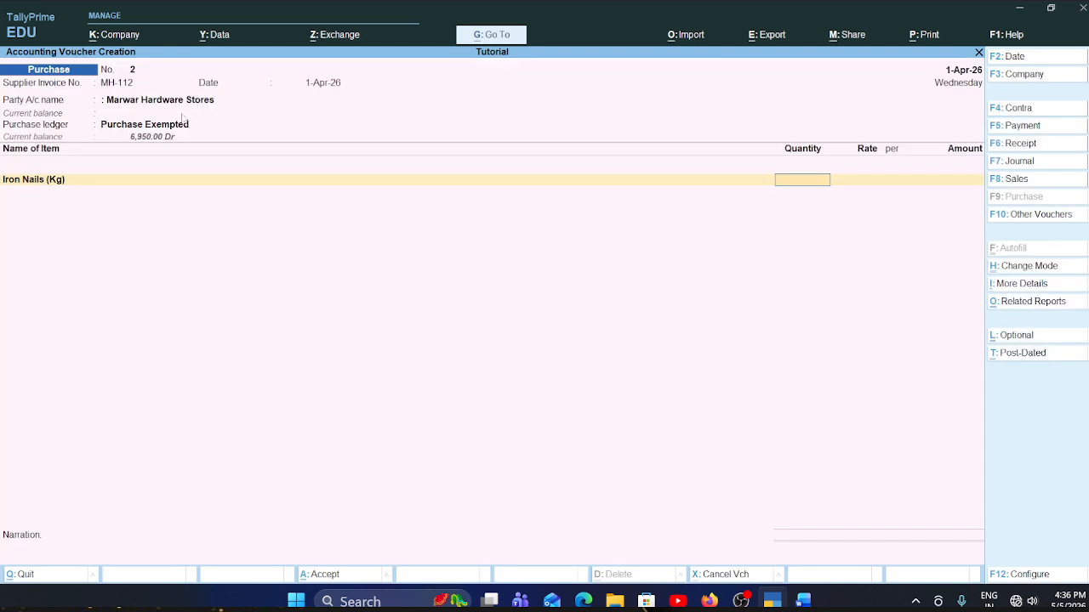
- Check the Word invoice and enter 25 kgs at a rate of 60 for Iron Nails (Kg) in the TallyPrime voucher
key(alt+Tab)
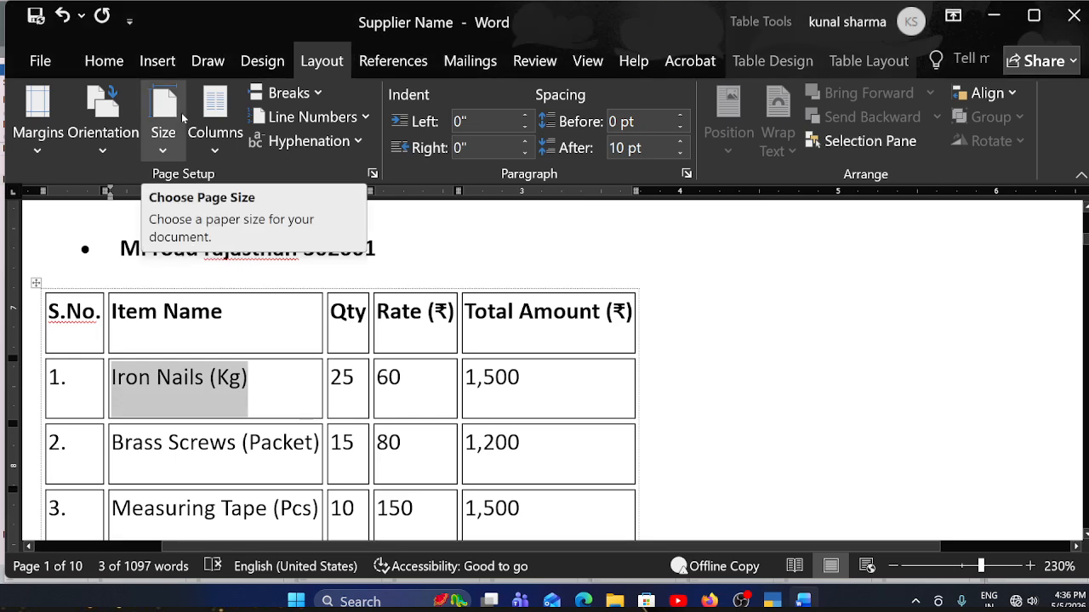
key(alt+Tab)
text(25)
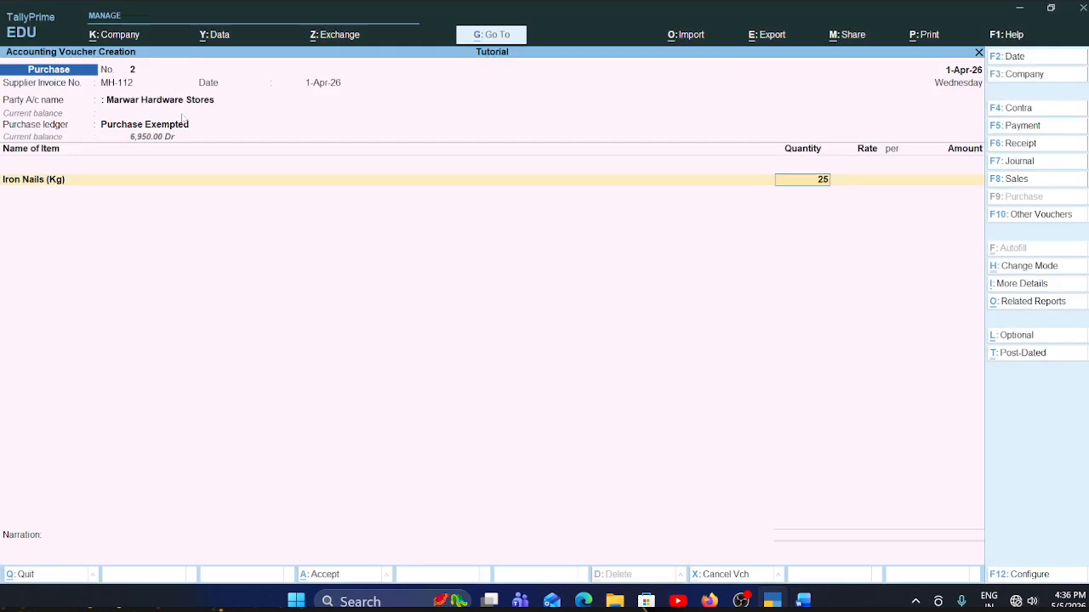
key(Return)
text(60)
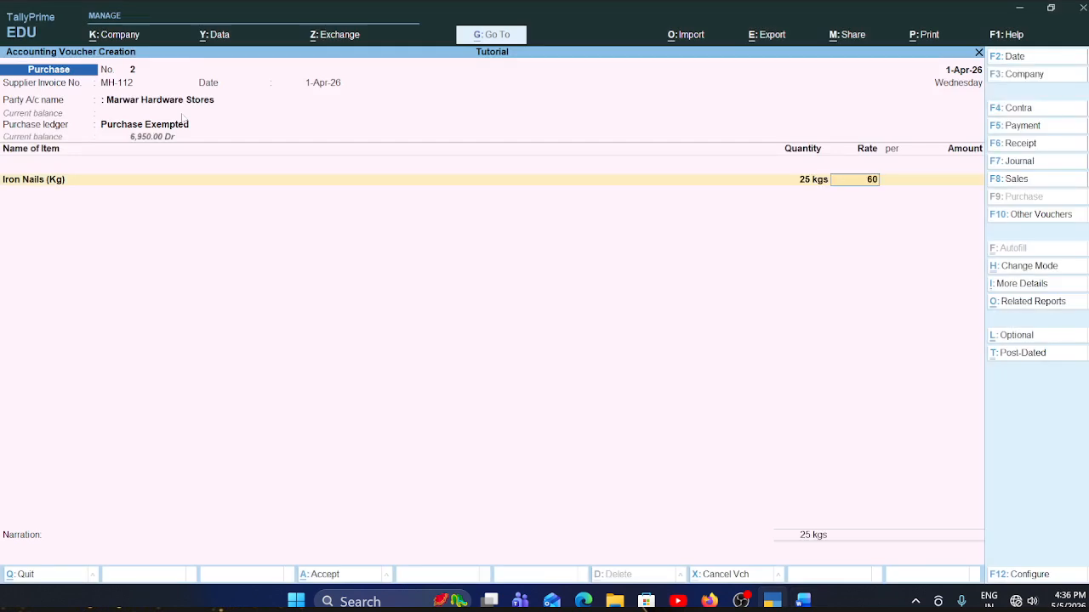
key(Return)
key(Return)
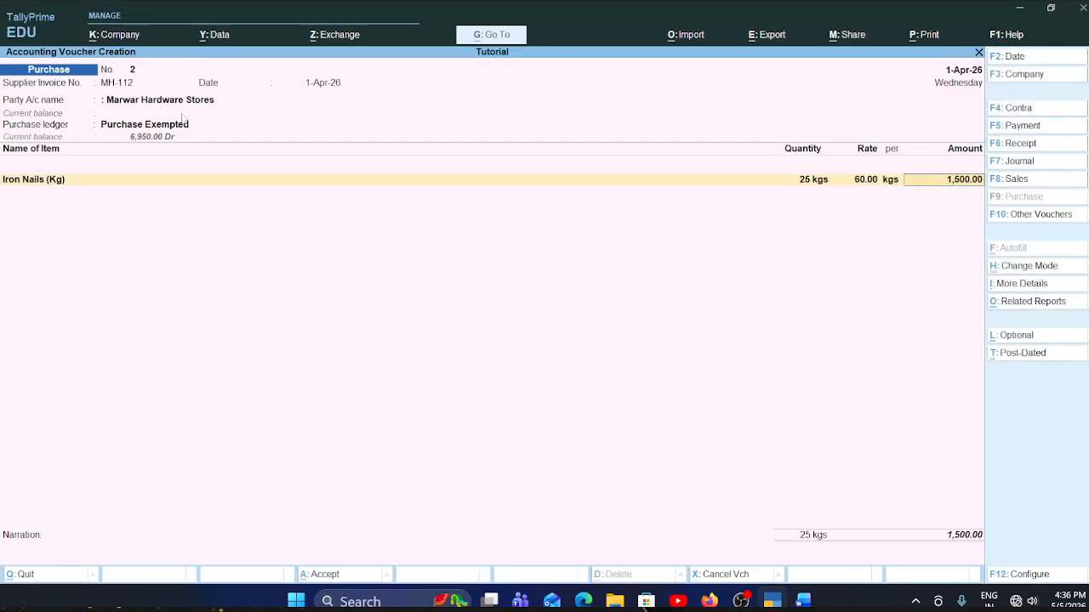
key(Return)
- Switch to the Word invoice and copy the second item name, Brass Screws (Packet), from the table
key(alt+Tab)
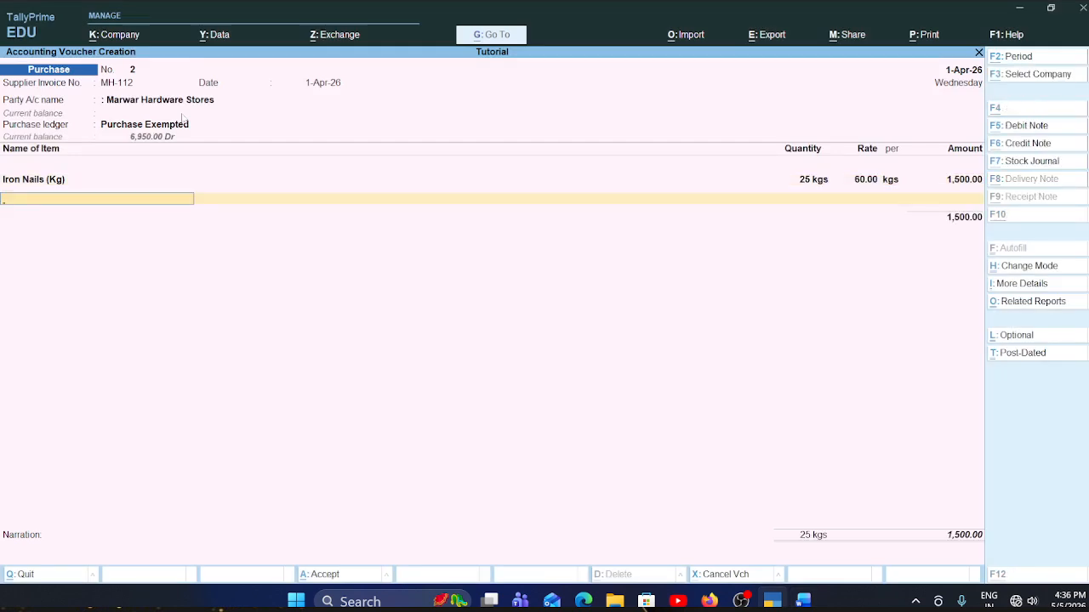
scroll(181, 119, down, 2)
scroll(147, 321, down, 2)
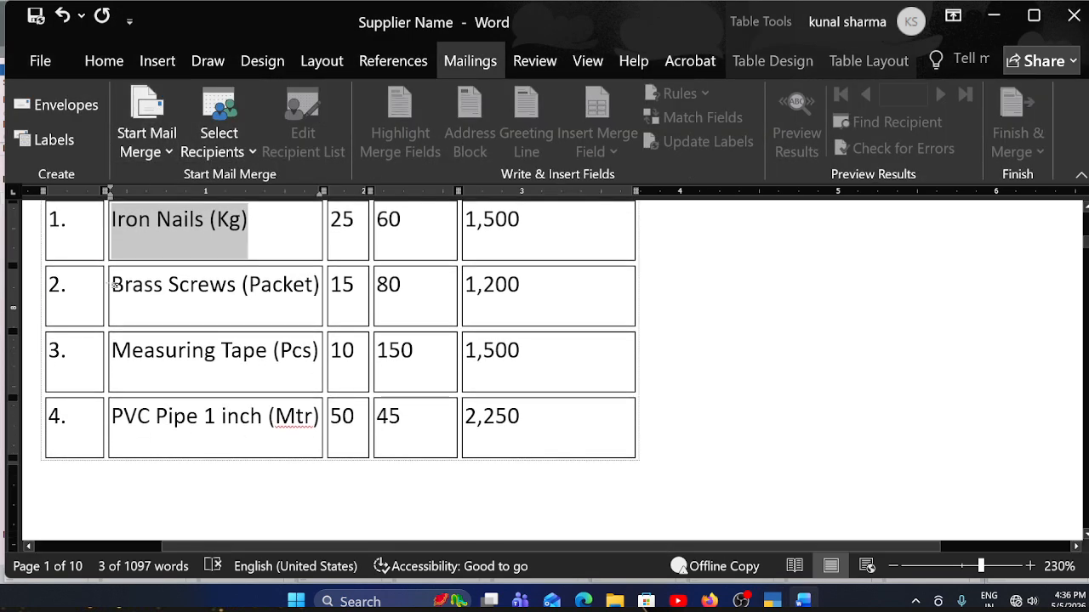
drag(106, 286, 156, 286)
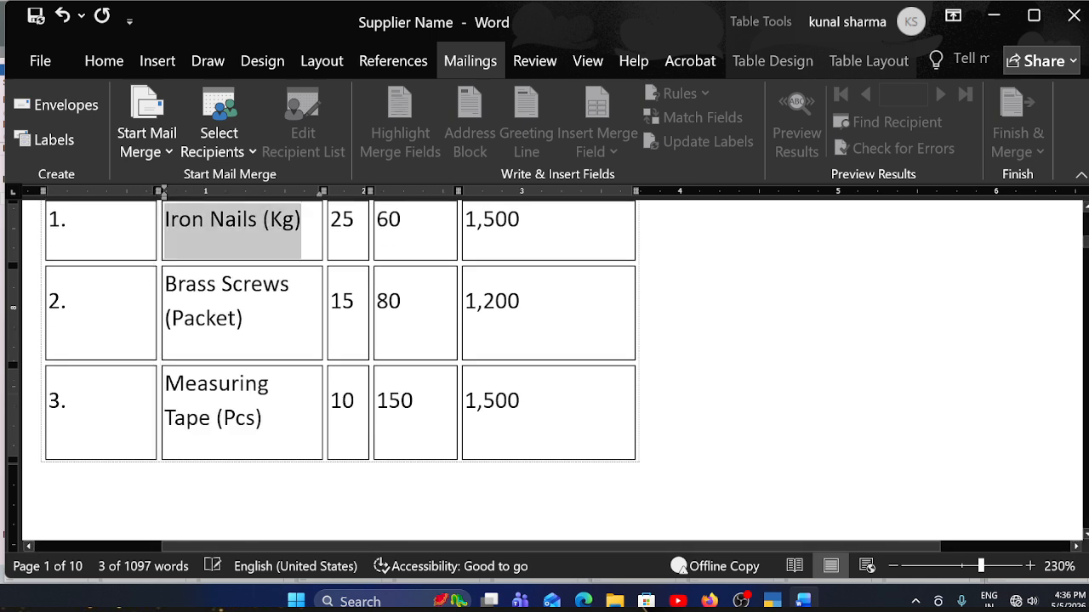
click(244, 318)
drag(244, 318, 164, 284)
key(ctrl+c)
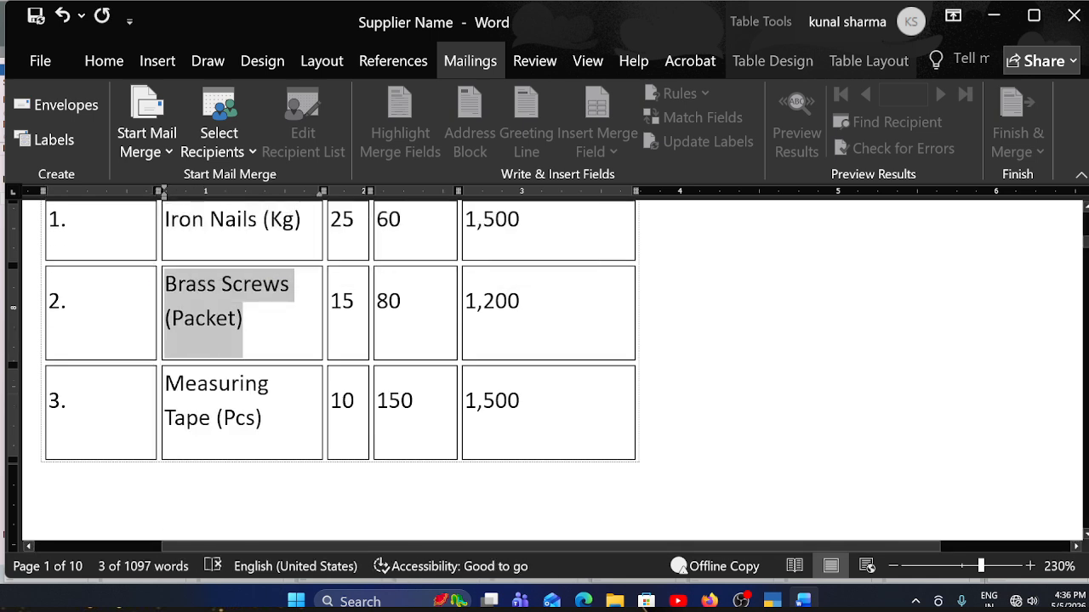
- Return to the TallyPrime voucher and start a new stock item named Brass Screws (Packet) with no alias
key(alt+Tab)
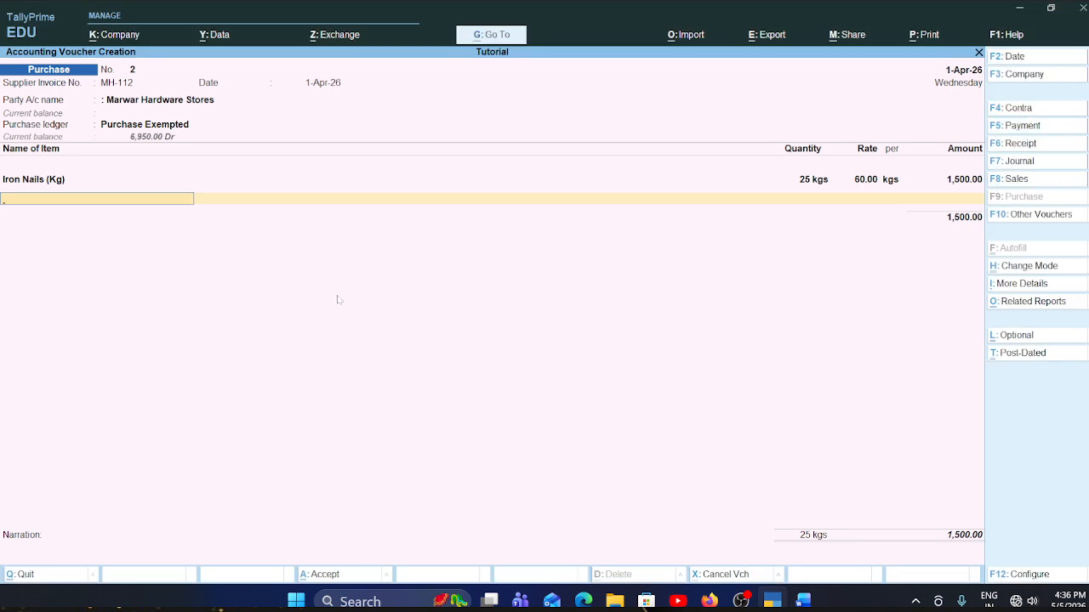
key(alt+c)
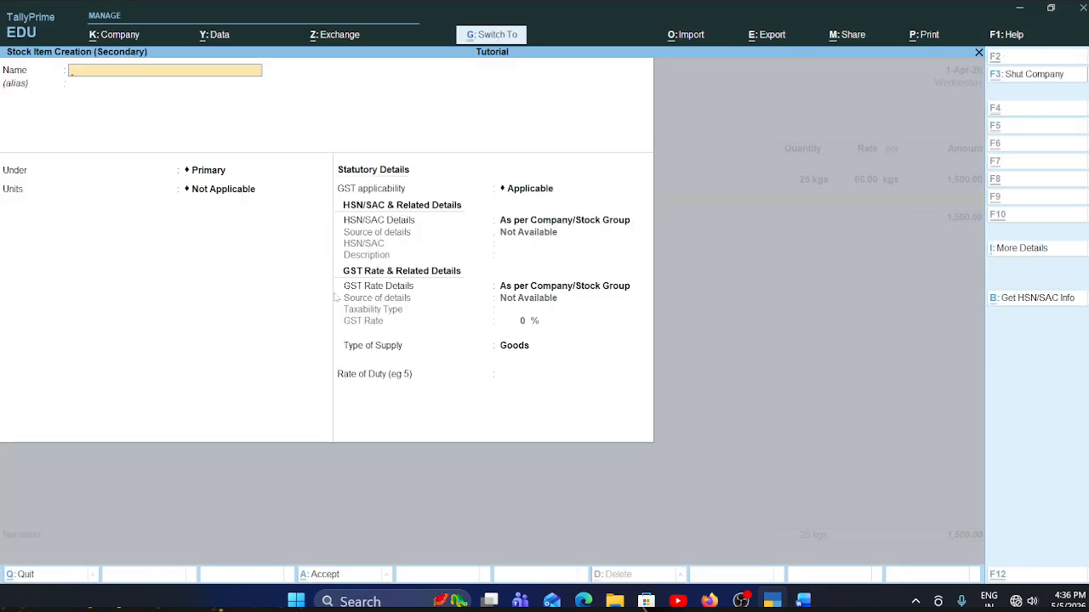
key(ctrl+v)
key(Return)
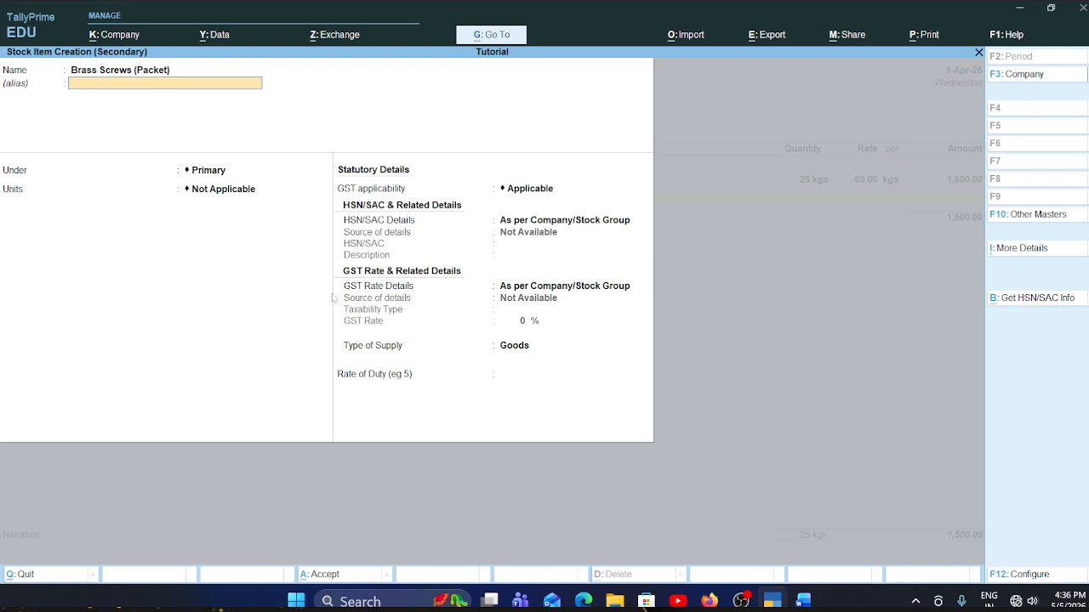
key(Return)
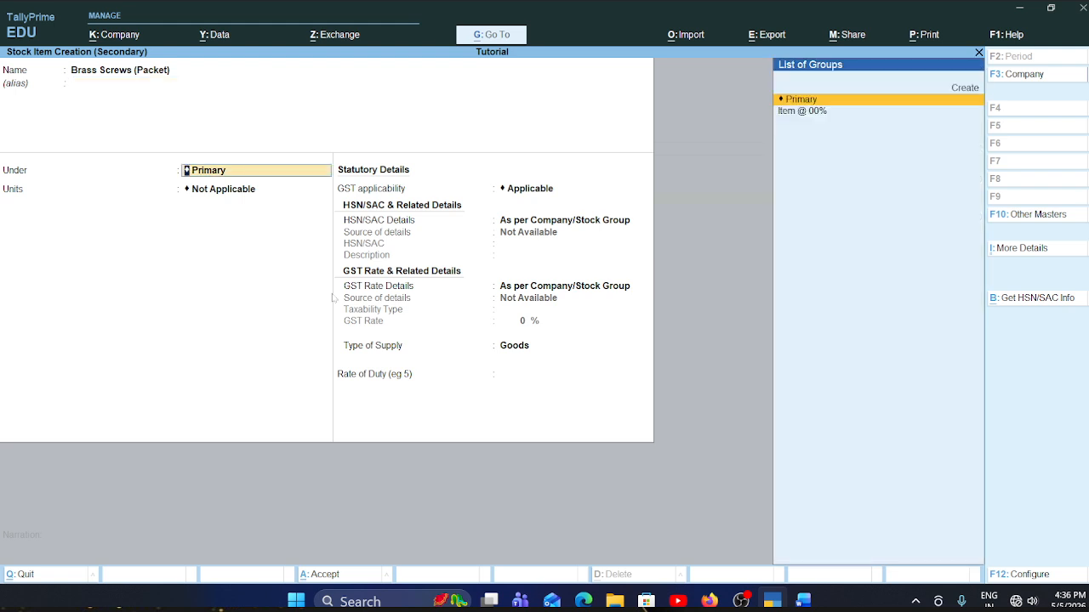
- Place Brass Screws (Packet) under the Item @ 00% group and set its unit to pcs
key(Down)
key(Return)
key(Down)
key(Down)
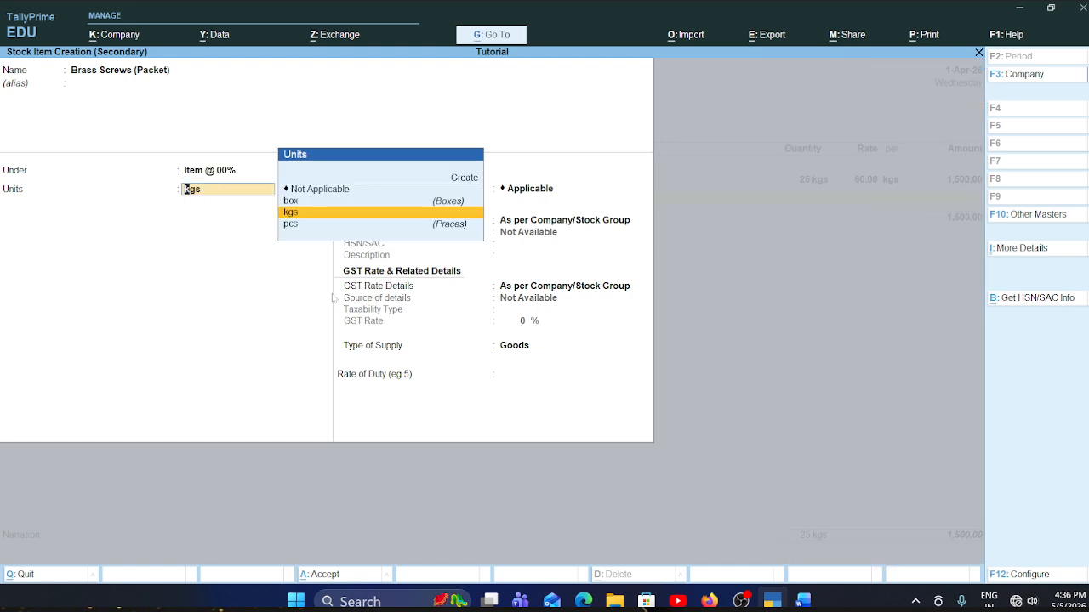
key(Down)
key(Return)
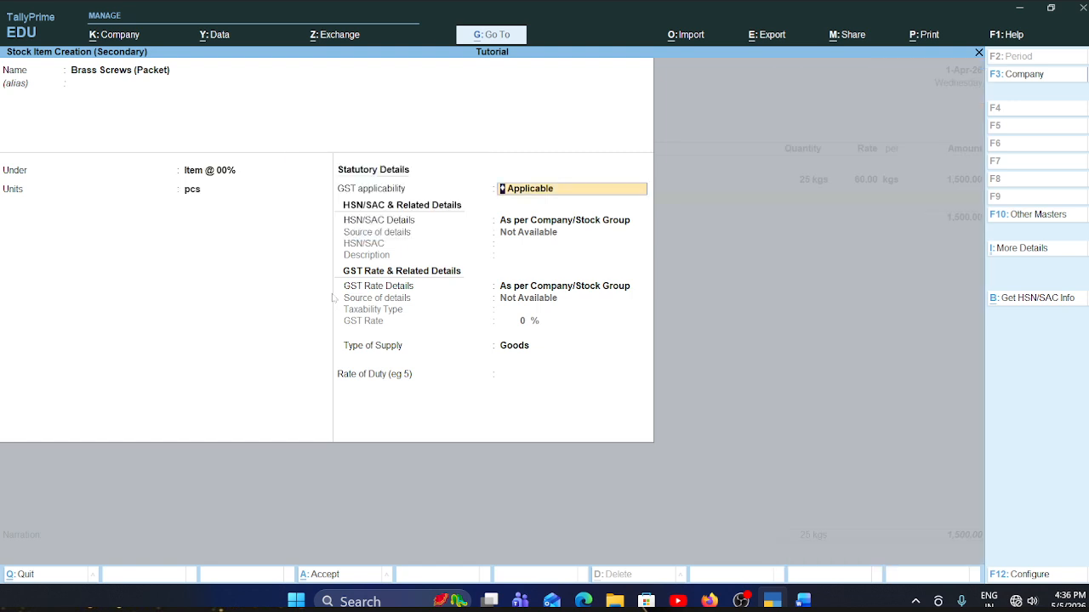
- Keep GST applicable for Brass Screws (Packet) and specify HSN/SAC 21 directly on the item
key(Return)
key(Down)
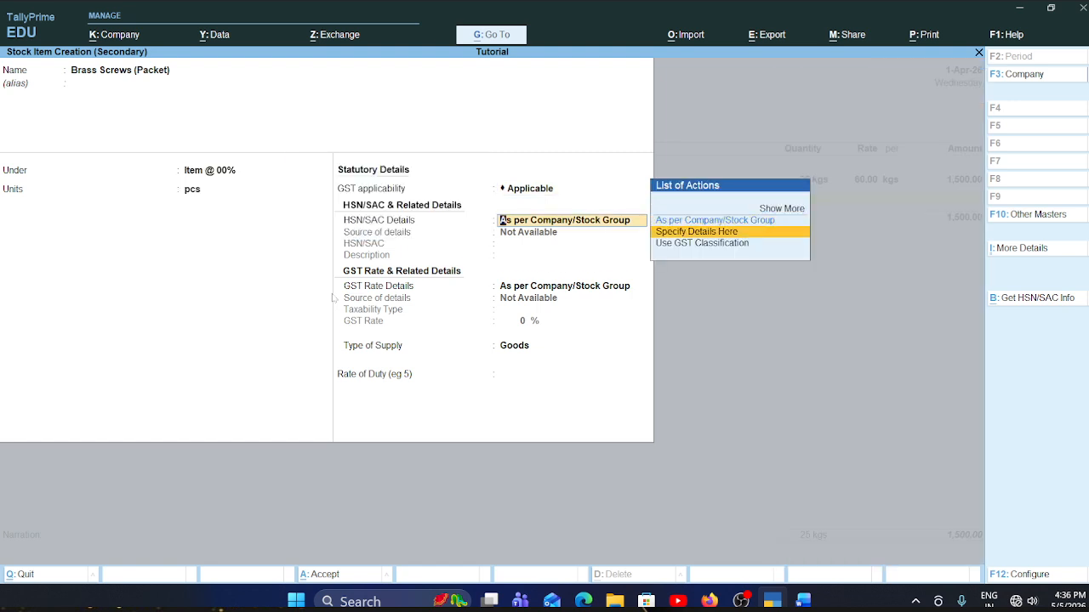
key(Return)
text(21)
key(Return)
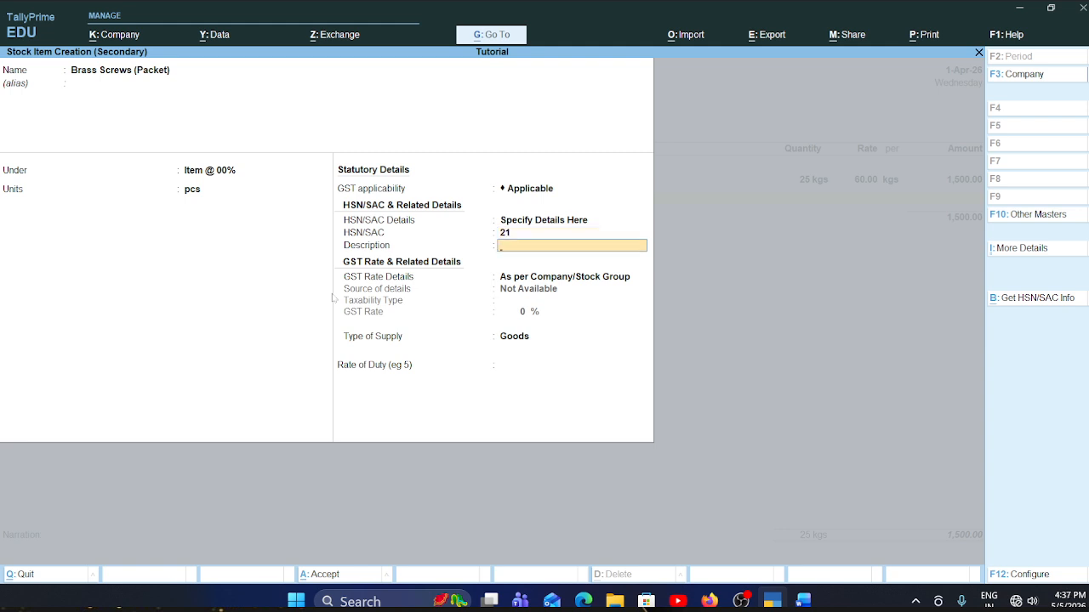
- Specify GST rate details on Brass Screws (Packet) with taxability Exempt and supply type Goods, leave description and duty blank, and save the item
key(Return)
key(Down)
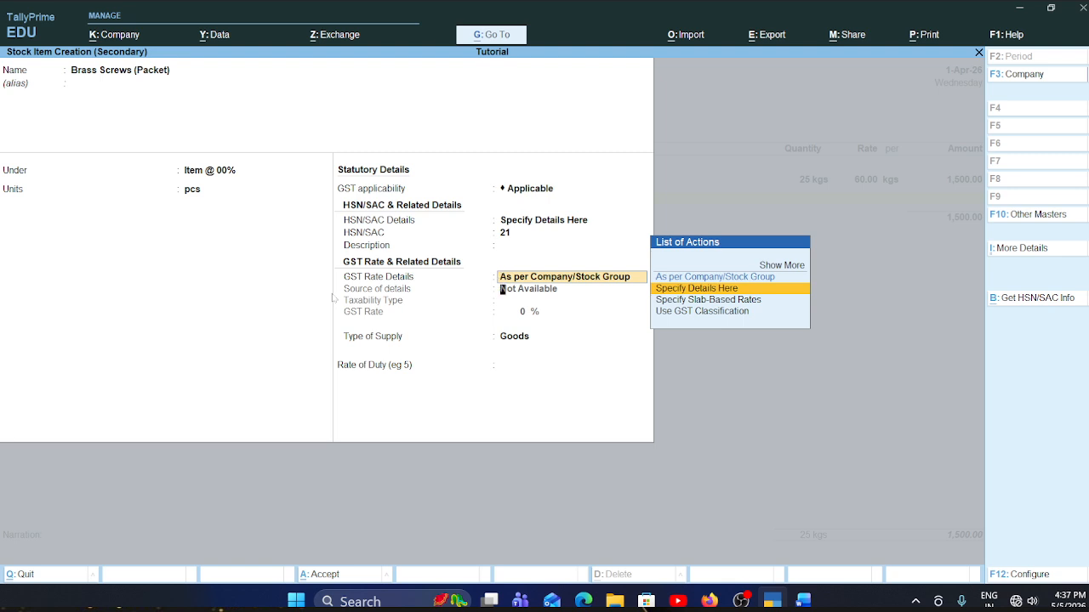
key(Return)
key(Up)
key(Up)
key(Up)
key(Return)
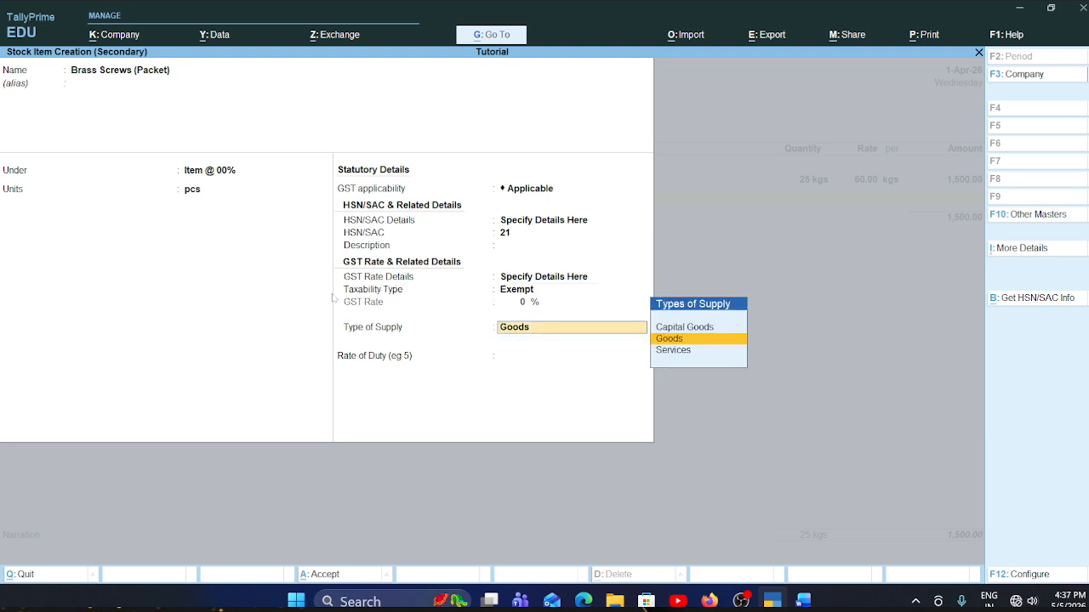
key(Return)
key(Return)
key(Return)
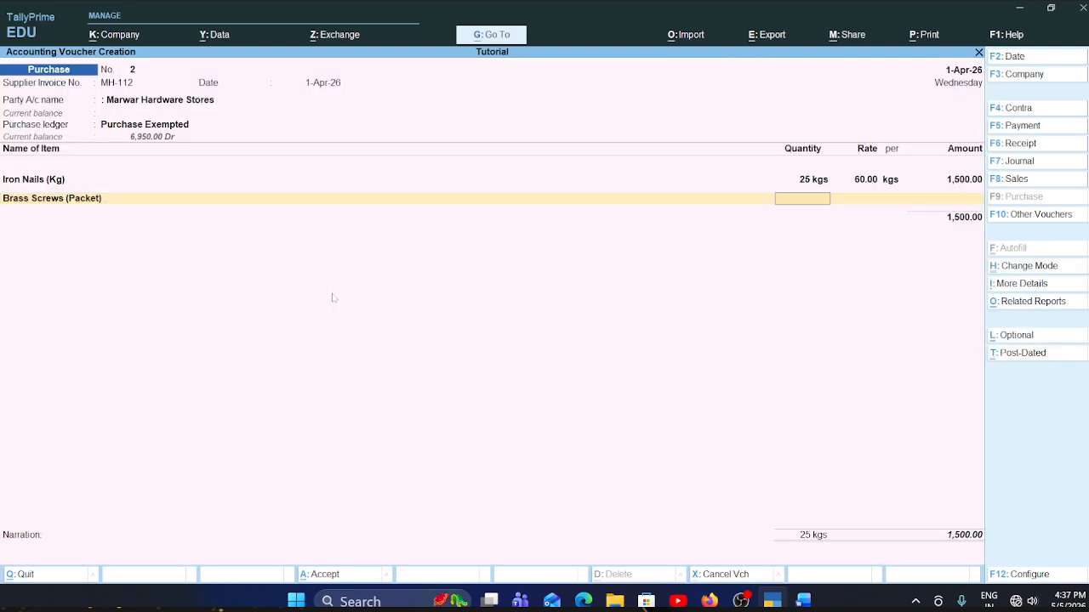
- Check the Brass Screws row in the Word invoice, and enter 15 pcs at rate 80 for that item in the TallyPrime voucher
key(alt+Tab)
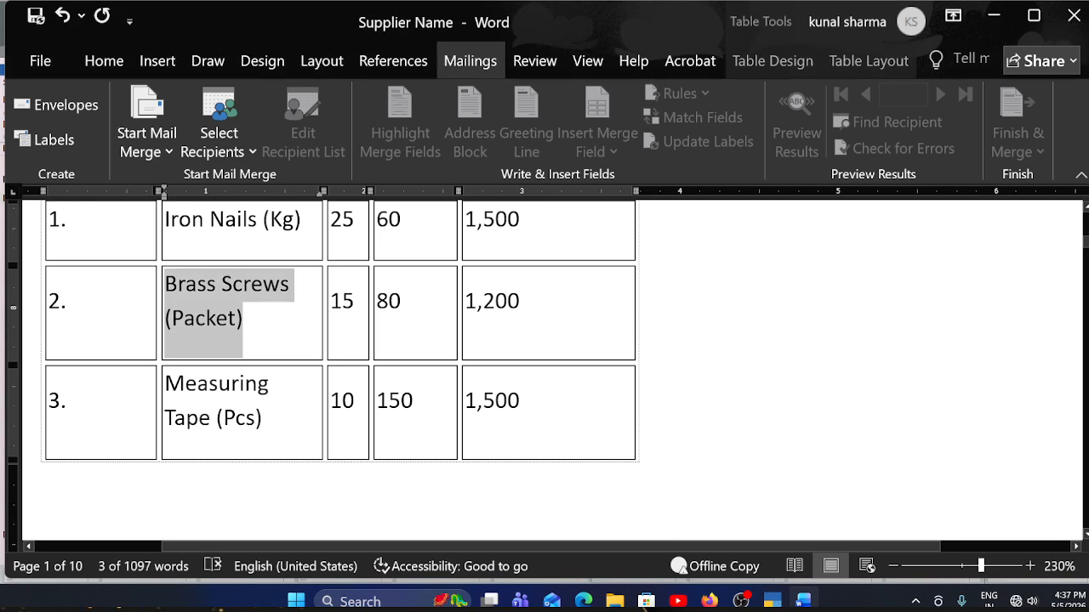
scroll(341, 365, up, 2)
scroll(340, 366, down, 2)
scroll(340, 366, up, 1)
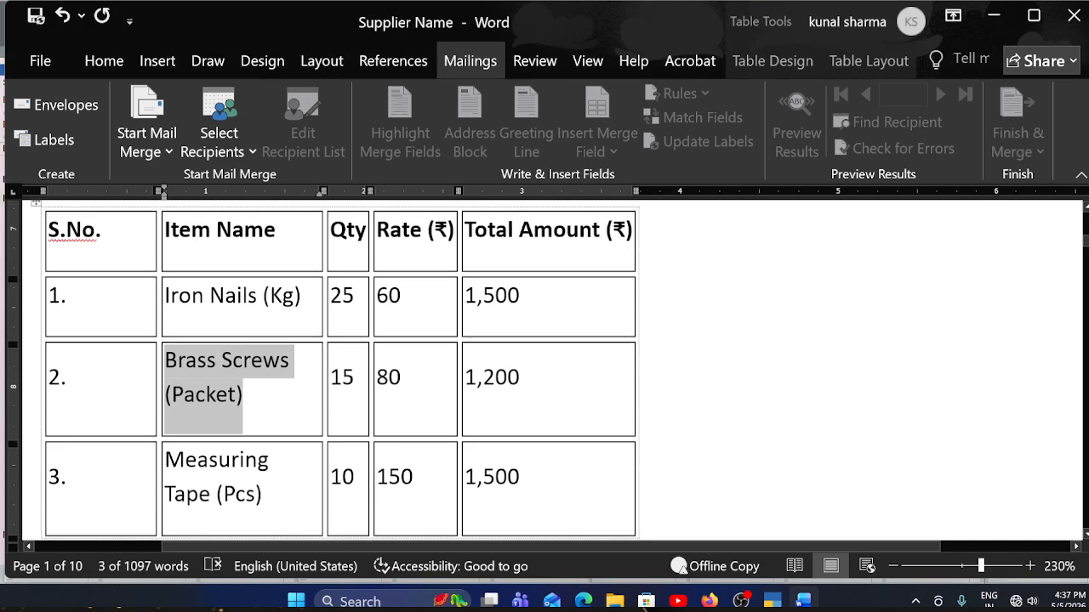
key(alt+Tab)
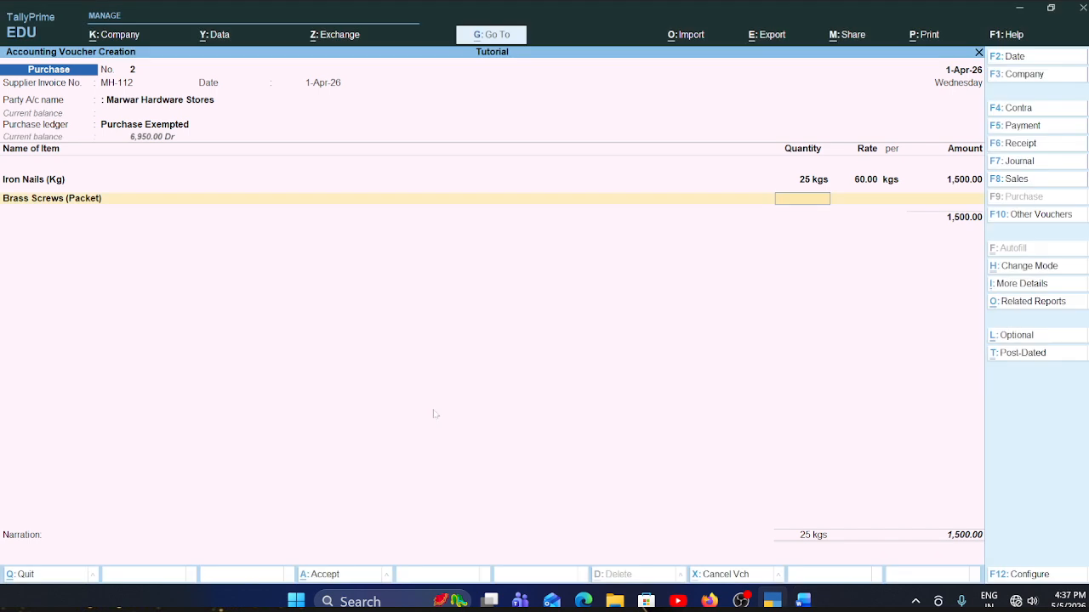
text(5)
key(Return)
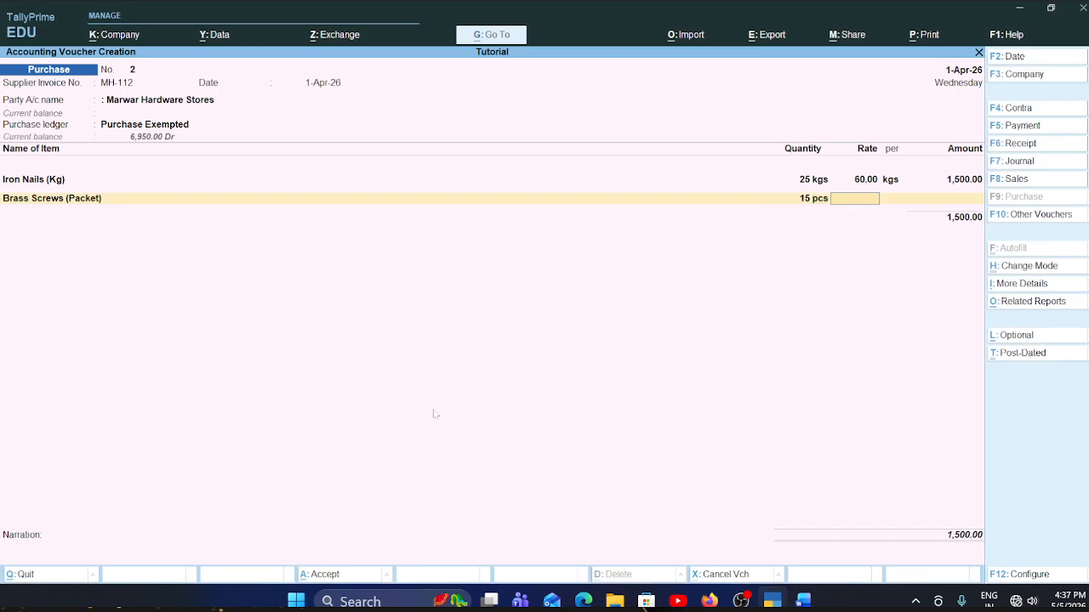
text(80)
key(Return)
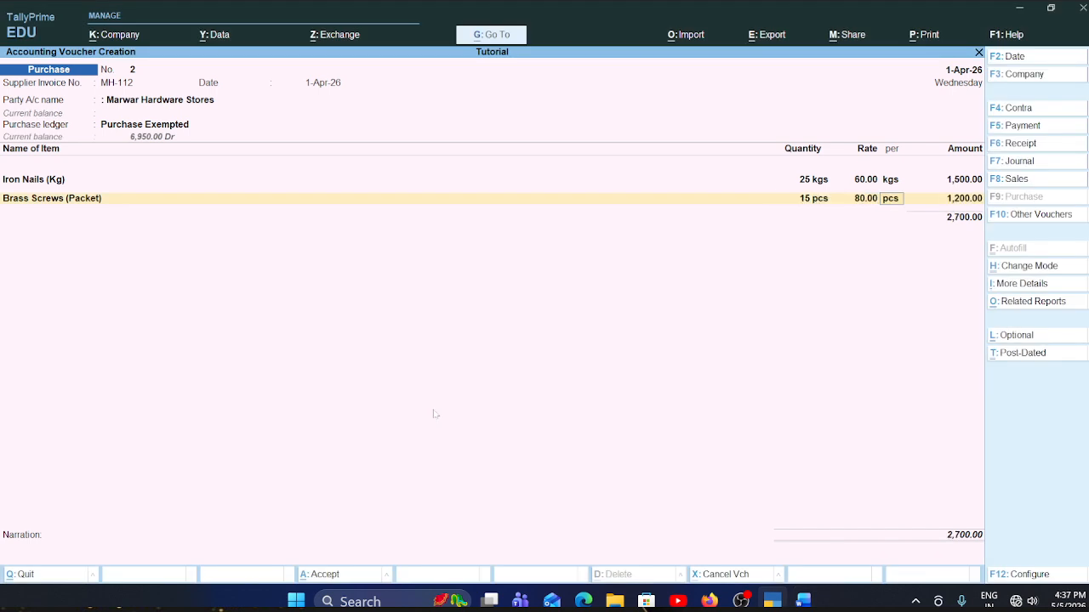
key(Return)
key(Return)
- Switch to the Word invoice and copy the third item name, Measuring Tape (Pcs), from the table
key(alt+Tab)
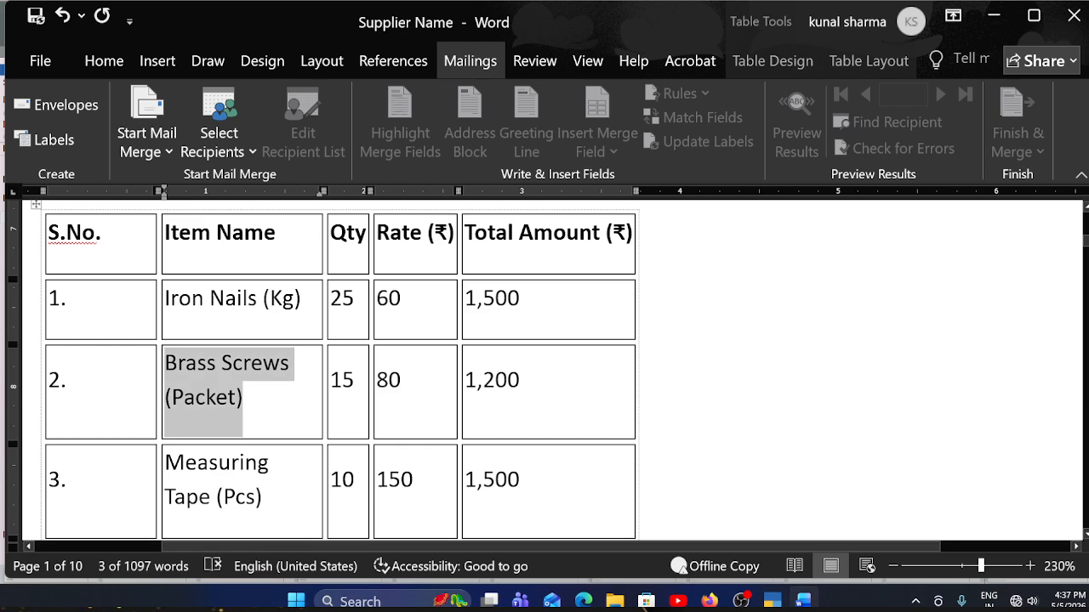
scroll(340, 375, down, 3)
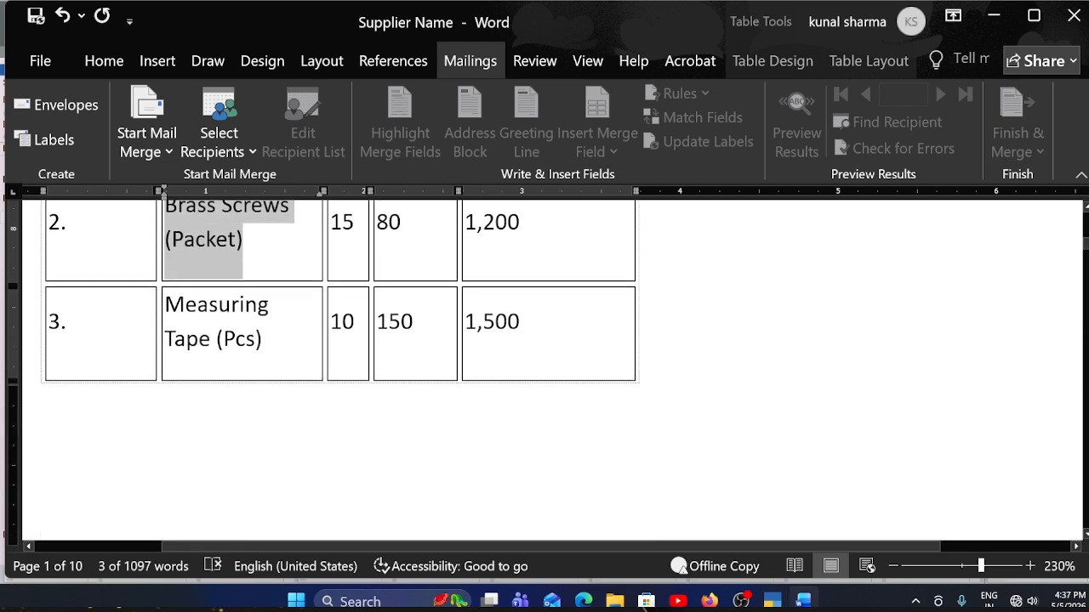
drag(263, 340, 245, 304)
key(ctrl+c)
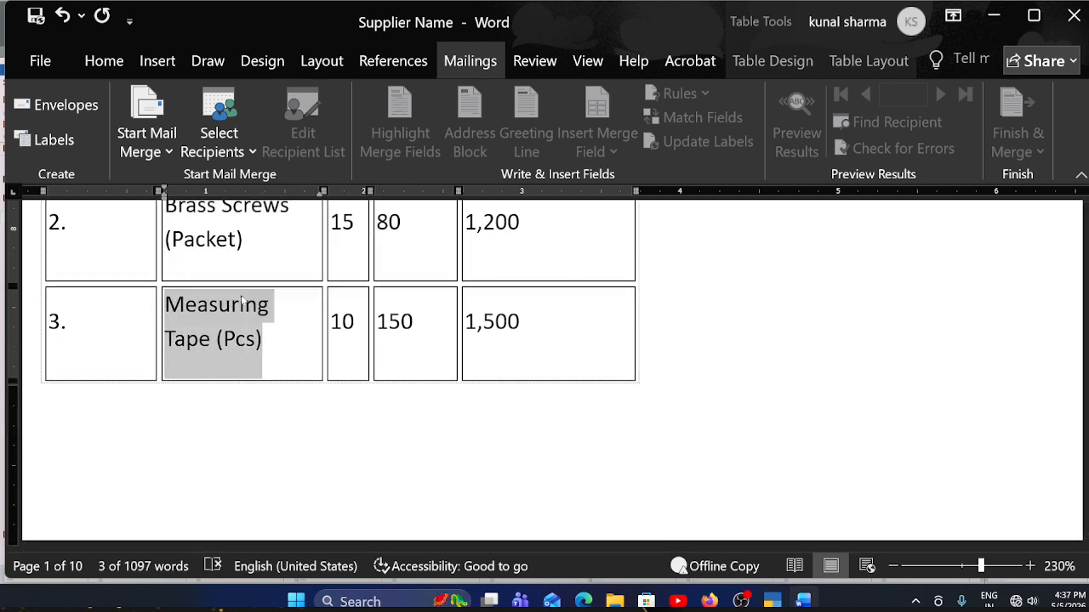
- Return to the TallyPrime voucher and start a new stock item named Measuring Tape (Pcs) with no alias
key(alt+Tab)
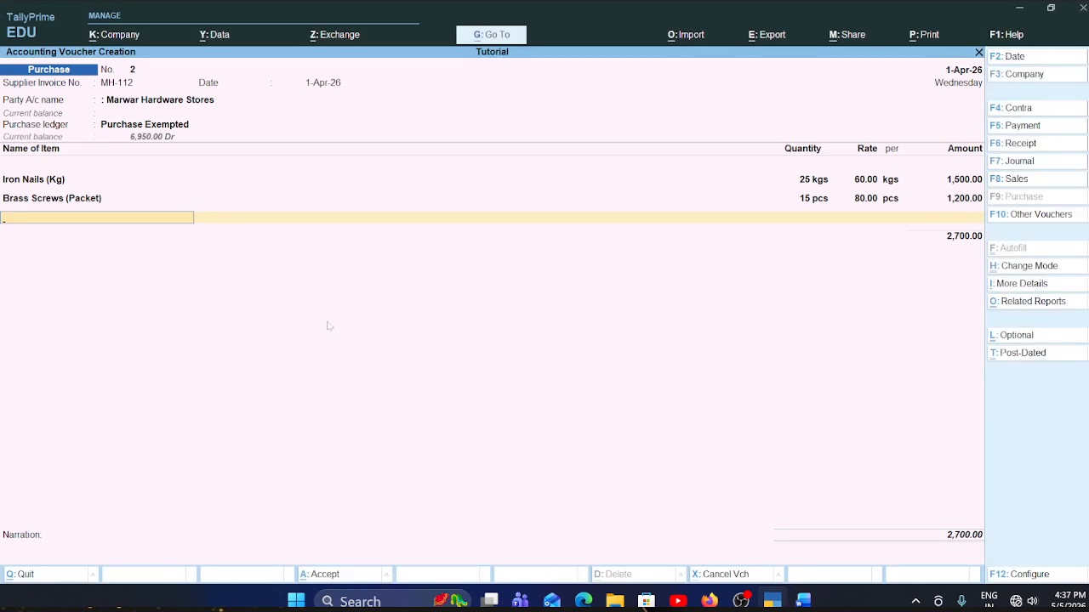
key(alt+c)
key(ctrl+v)
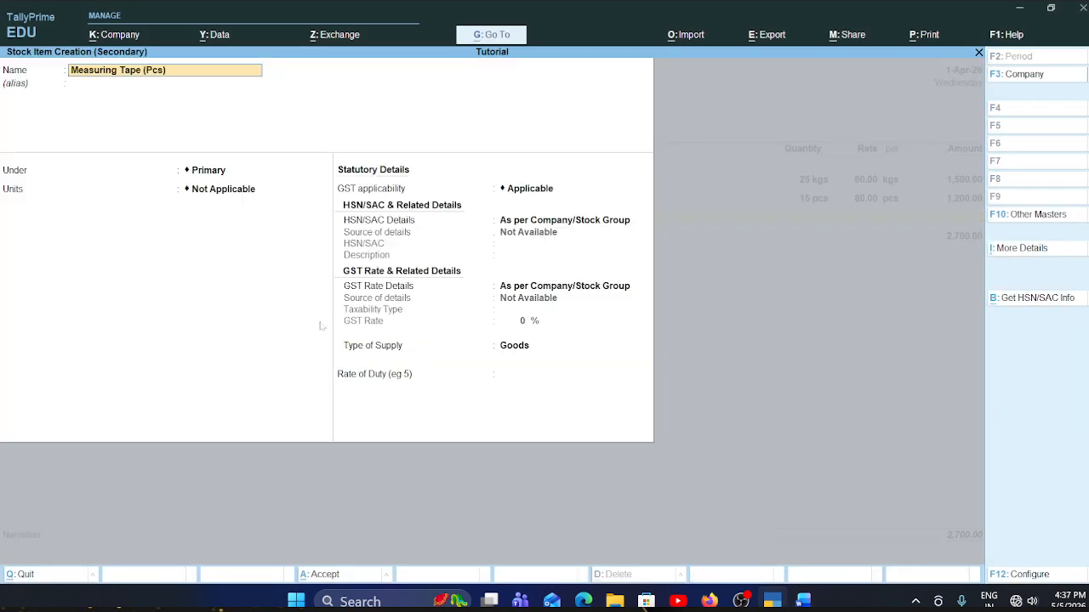
key(Return)
key(Return)
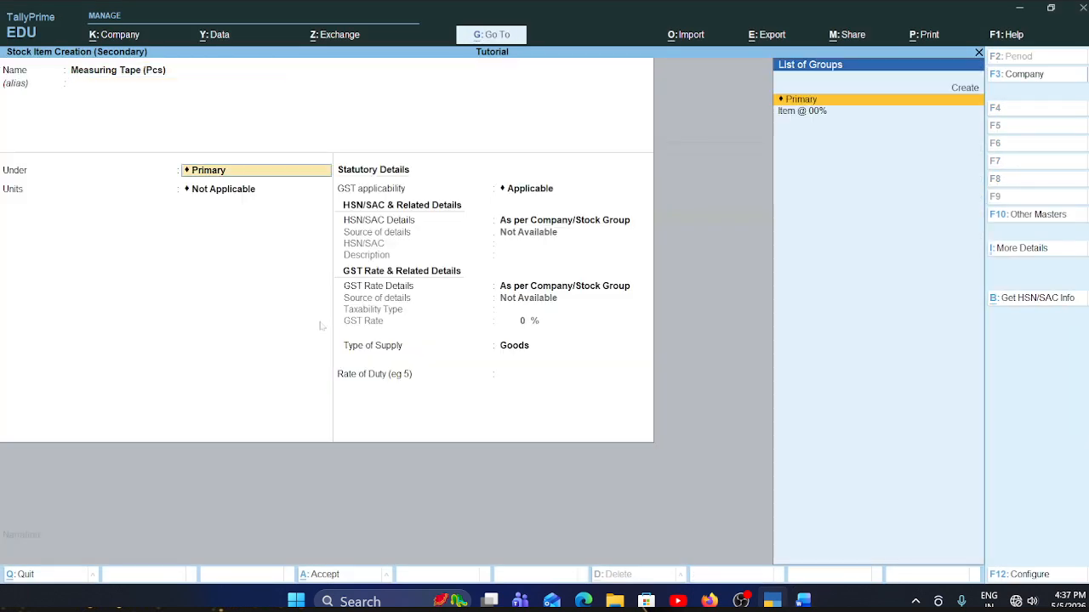
- Place Measuring Tape (Pcs) under the Item @ 00% group and set its unit to pcs
key(Down)
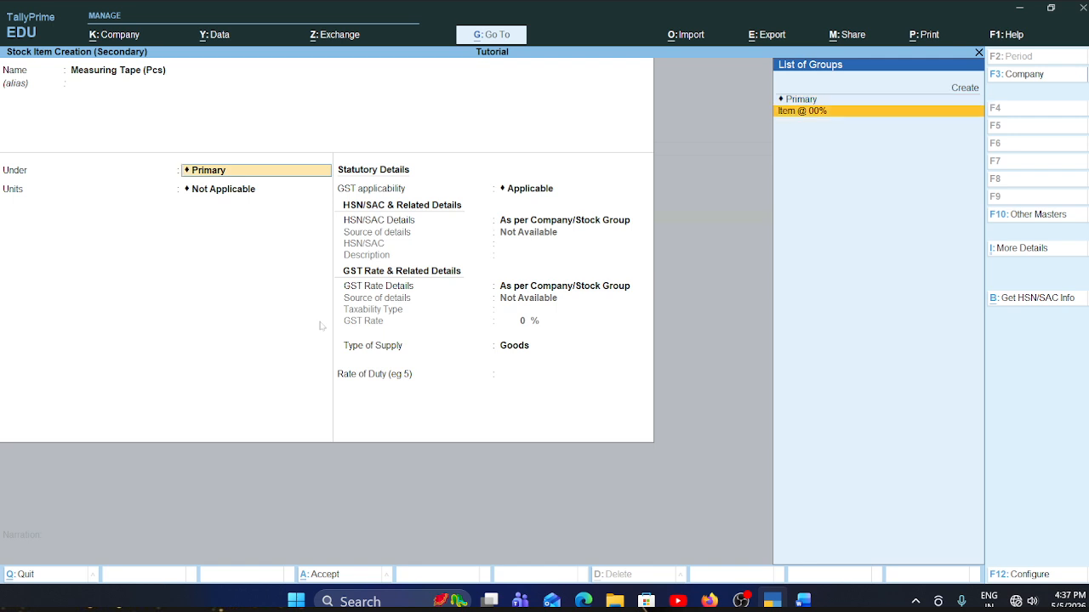
key(Return)
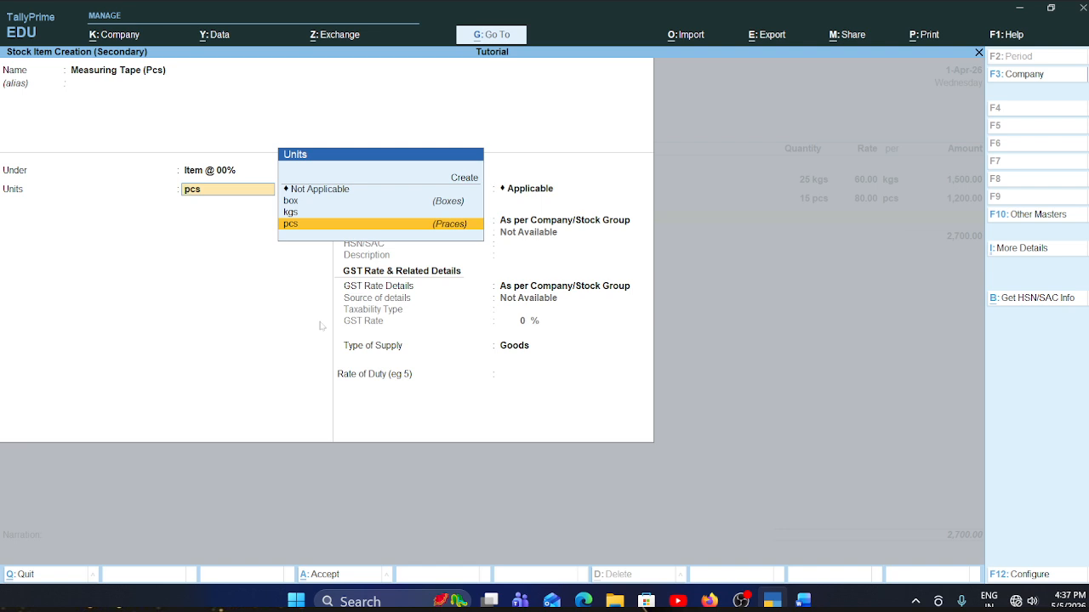
key(Return)
- Keep GST applicable for Measuring Tape (Pcs) and specify HSN/SAC 2125341 directly on the item
key(Return)
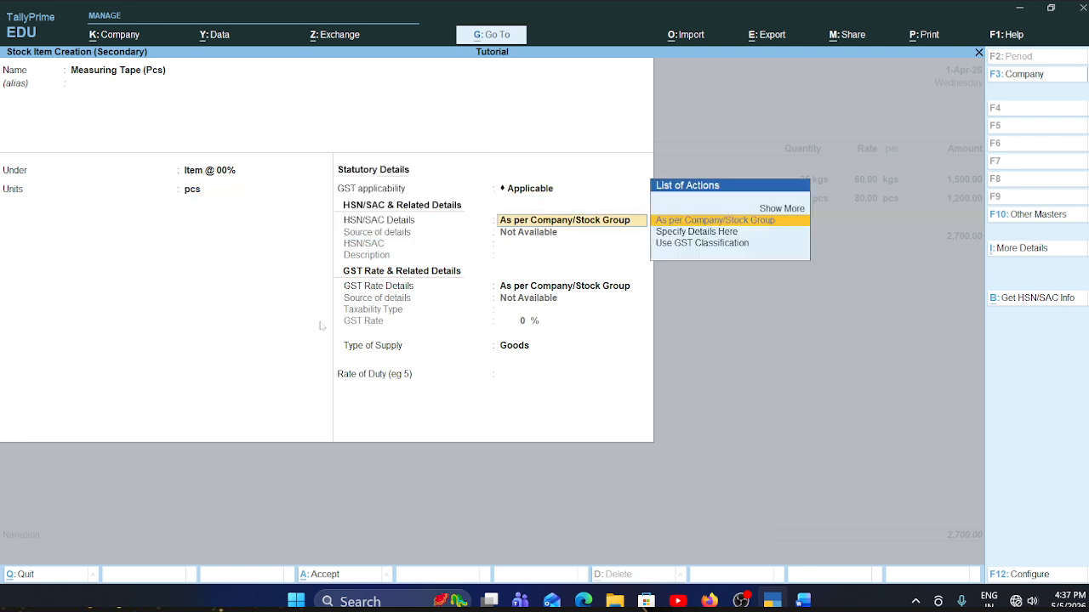
key(Down)
key(Return)
text(2125341)
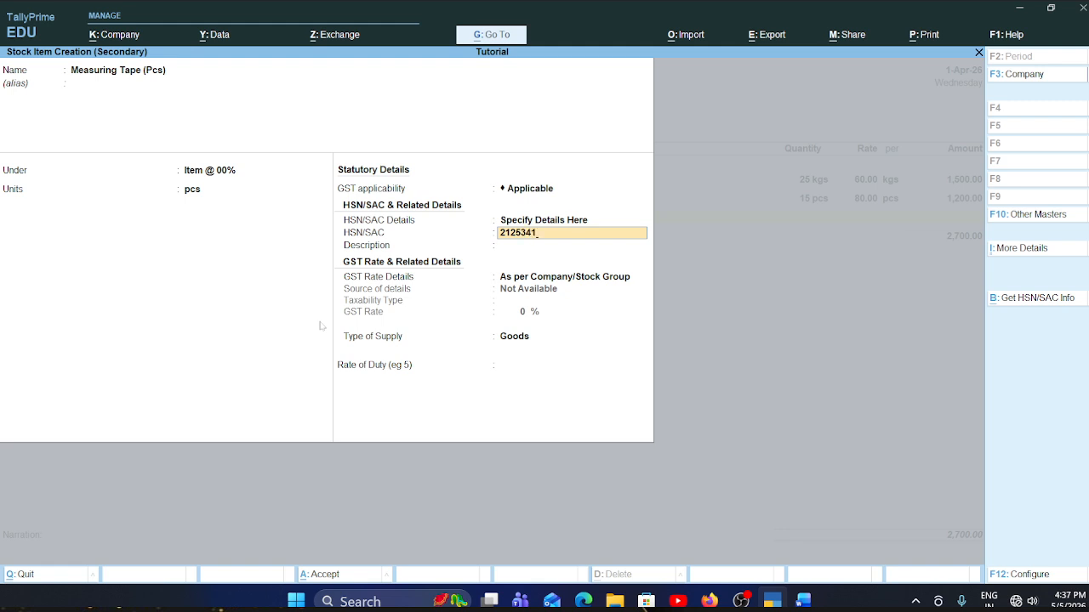
- Specify GST rate details on Measuring Tape (Pcs) with taxability Exempt and supply type Goods, leave description and duty blank, and save the item
key(Return)
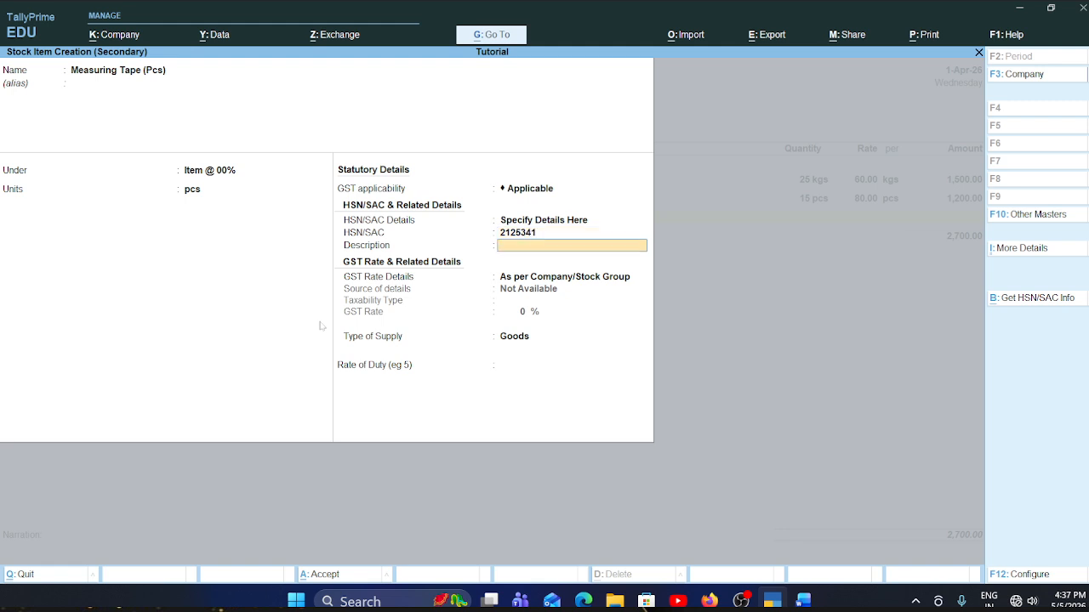
key(Return)
key(Down)
key(Return)
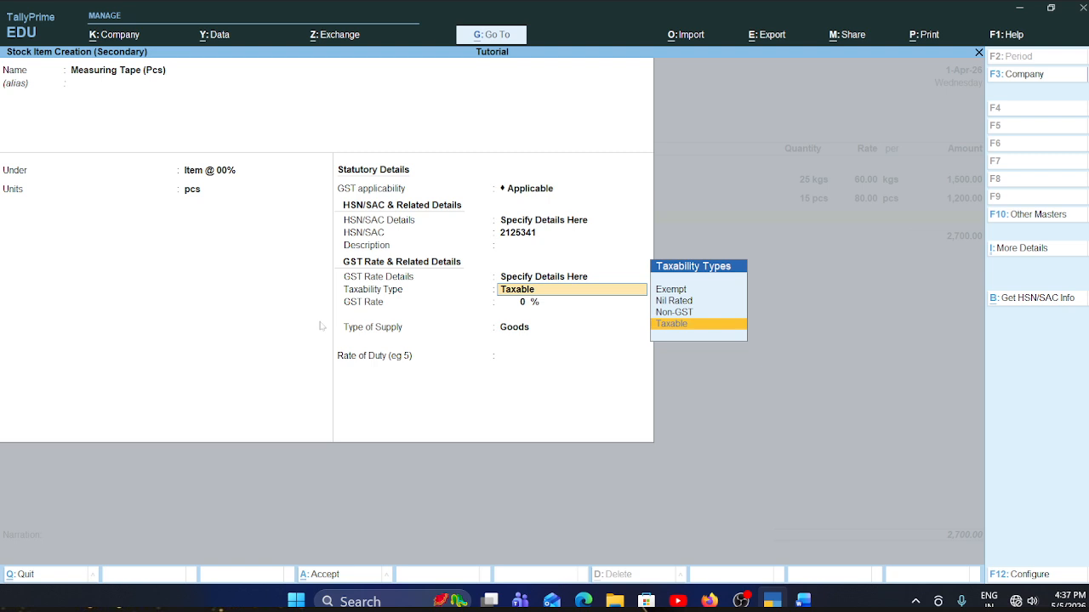
key(Up)
key(Up)
key(Up)
key(Return)
key(Return)
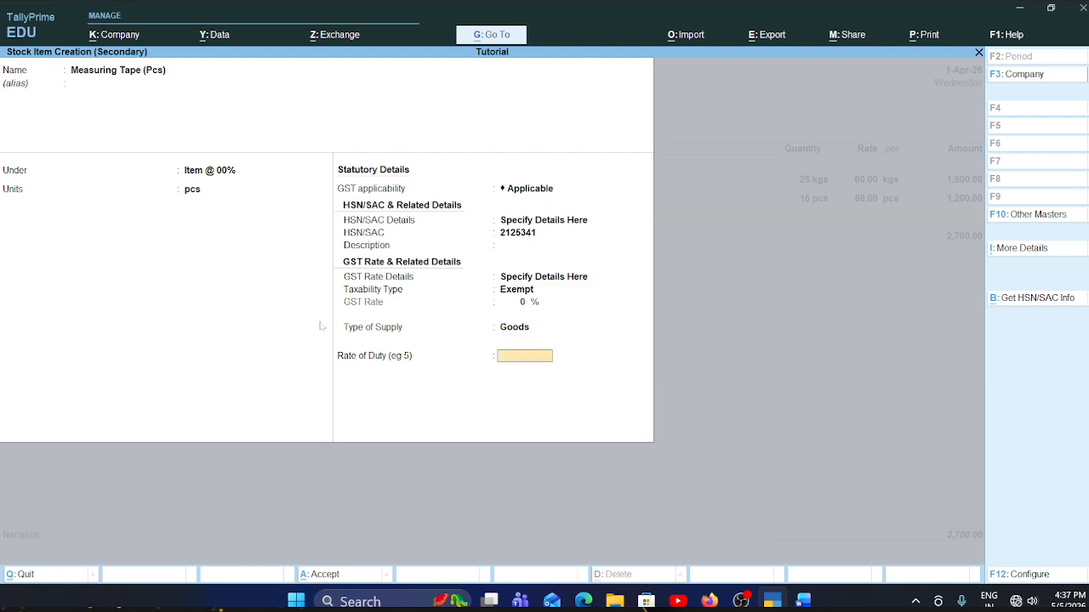
key(Return)
- Check the Word invoice briefly, and enter 10 pcs at rate 150 for Measuring Tape in the TallyPrime voucher
key(Return)
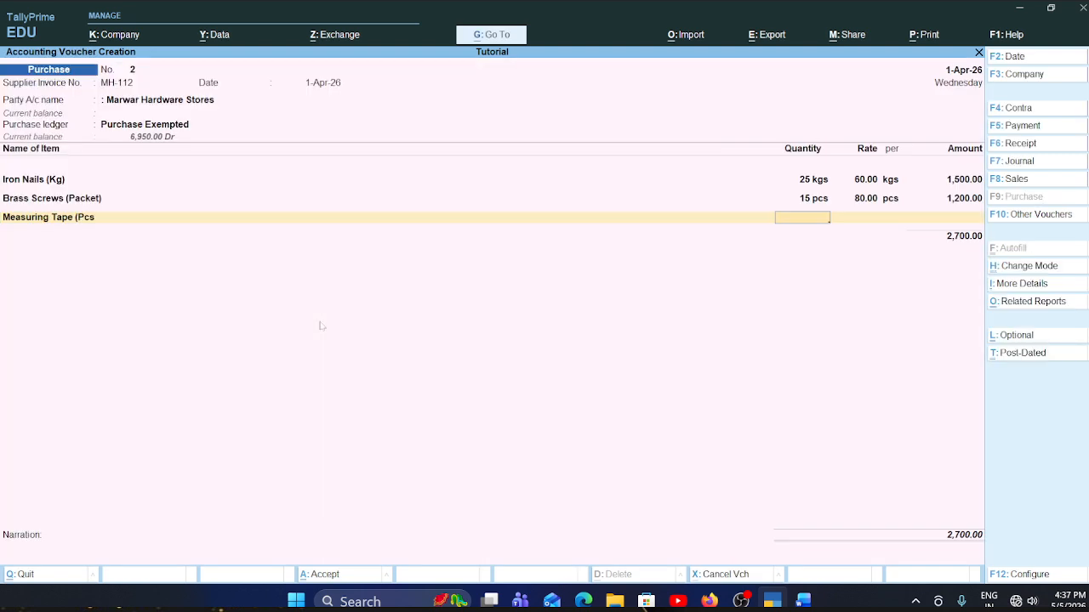
key(alt+Tab)
key(alt+Tab)
text(10)
key(Return)
text(150)
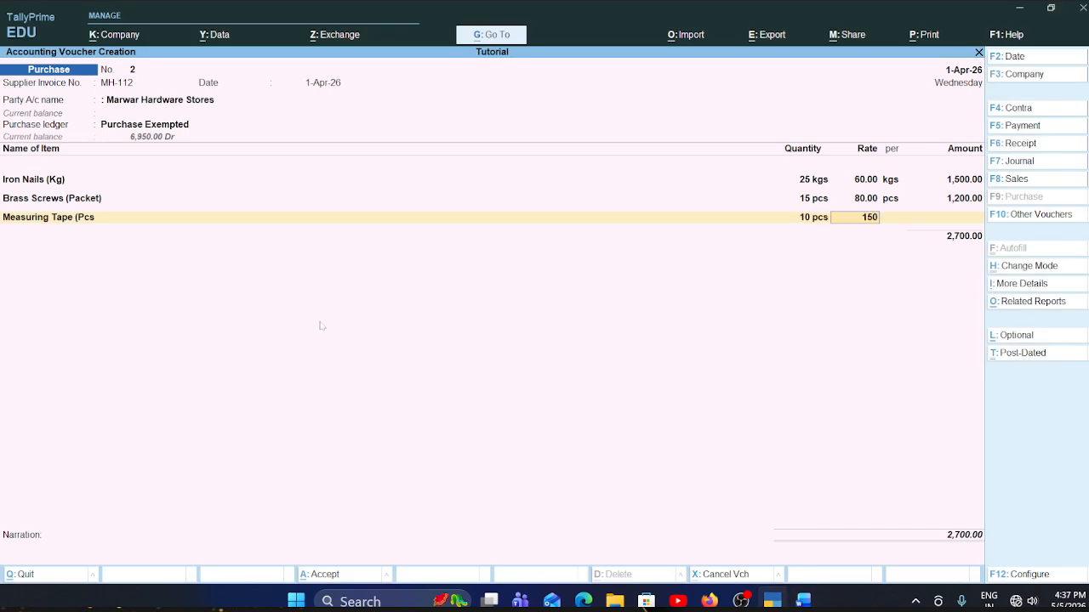
key(Return)
key(Return)
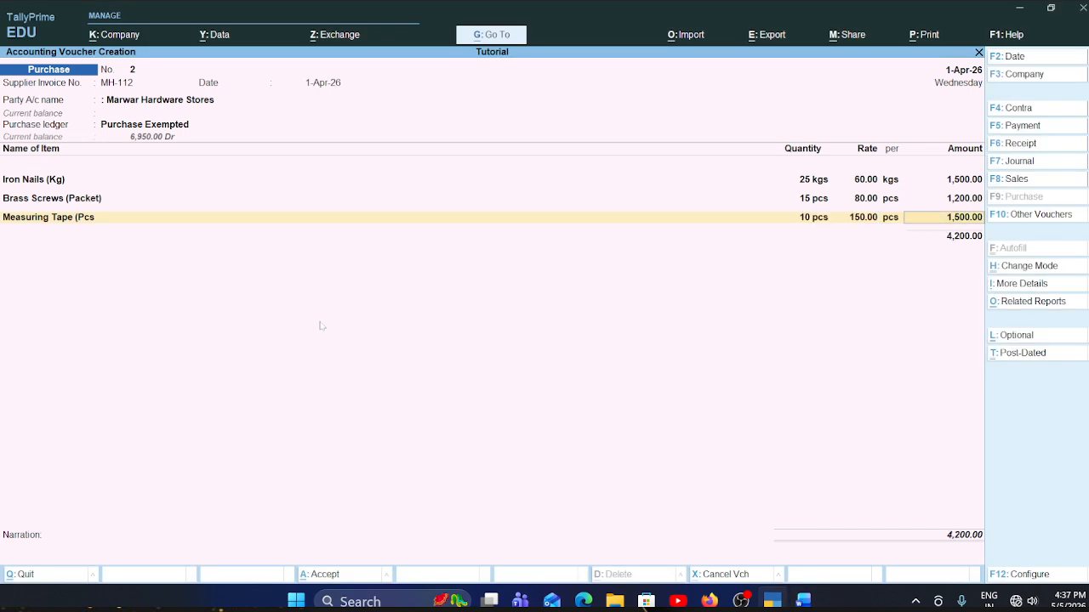
key(Return)
- Switch to the Word invoice and copy the fourth item name, PVC Pipe 1 inch (Mtr), from the table on page 2
key(alt+Tab)
scroll(544, 372, down, 8)
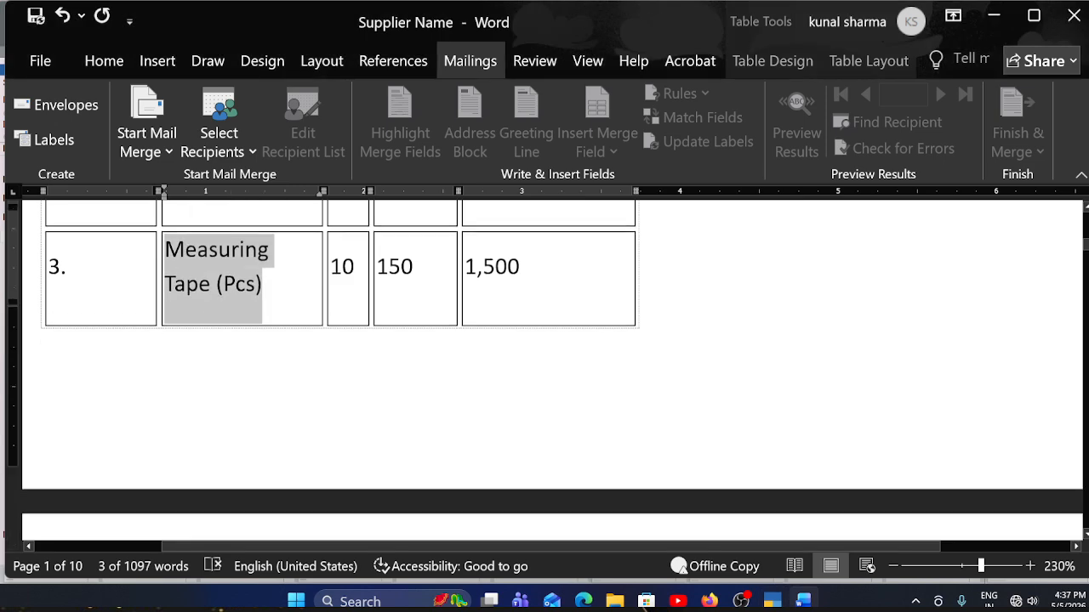
scroll(340, 372, up, 2)
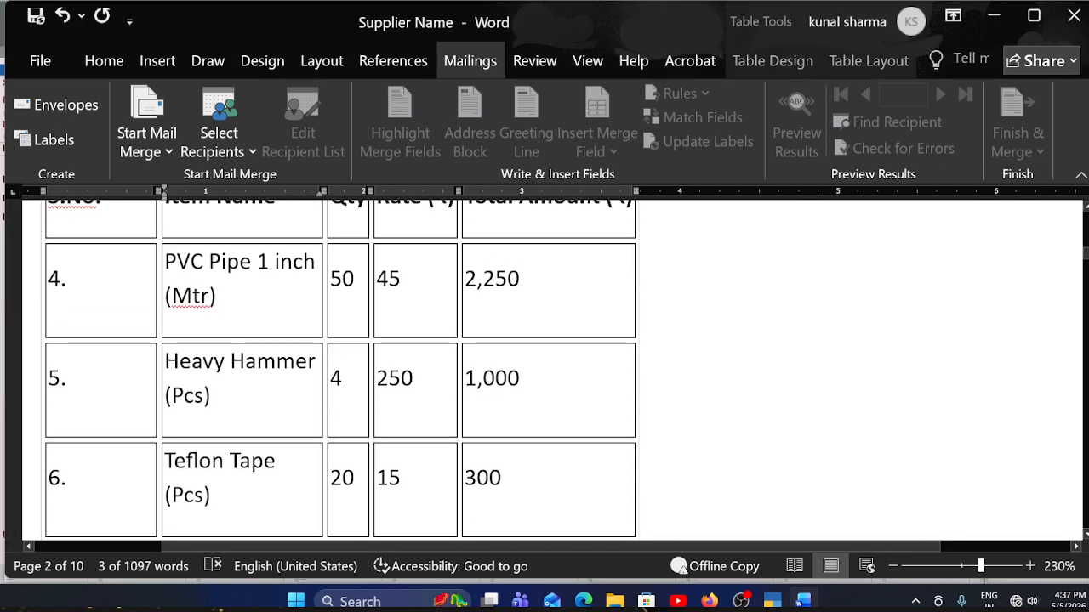
triple_click(247, 278)
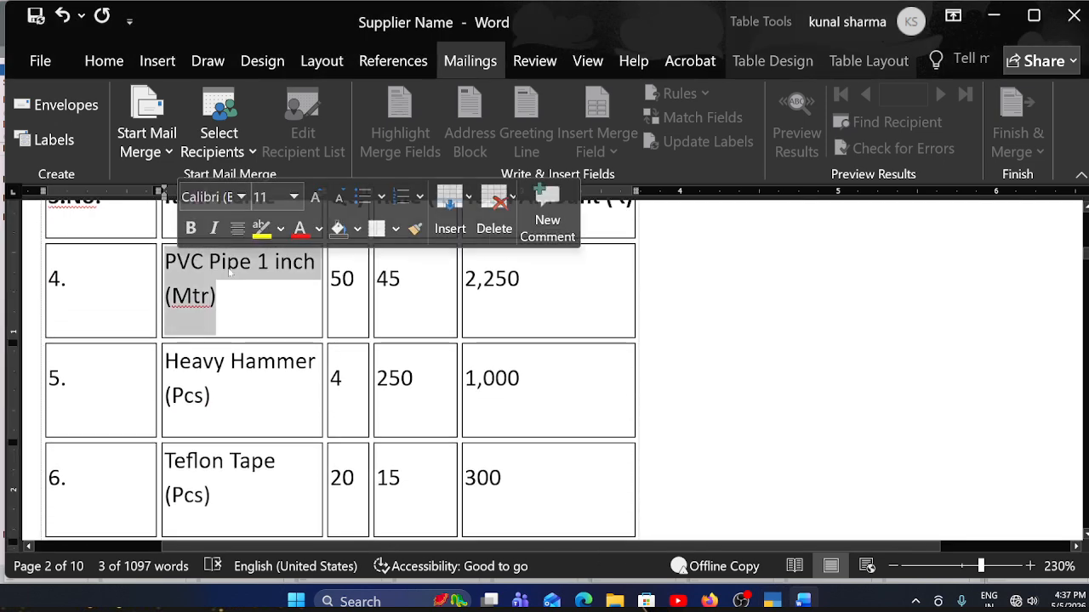
- Return to the TallyPrime voucher and start a new stock item named PVC Pipe 1 inch (Mtr) with no alias
key(alt+Tab)
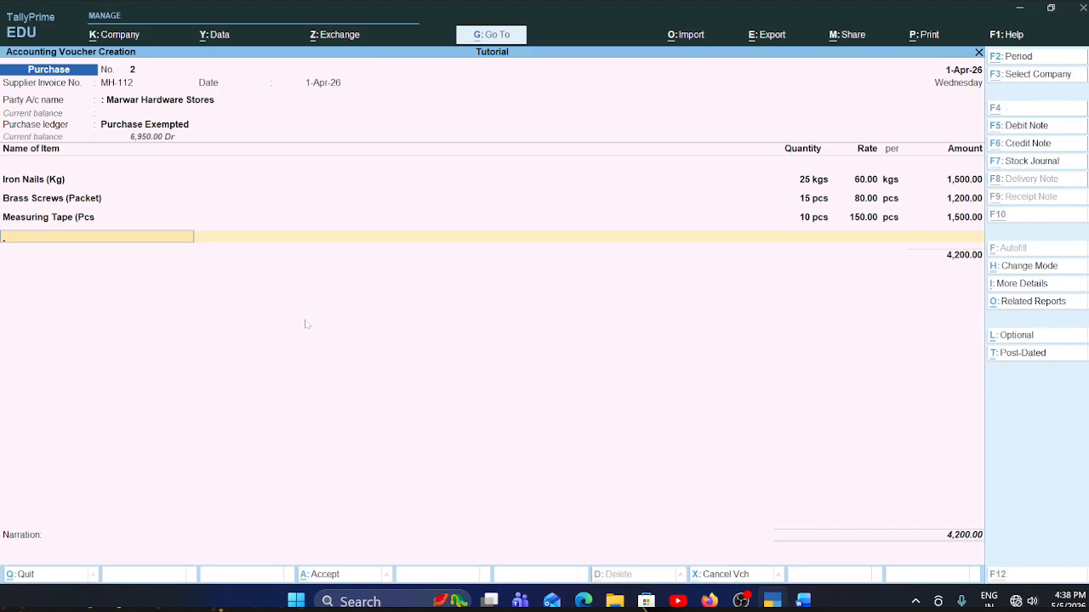
key(alt+c)
key(ctrl+alt+v)
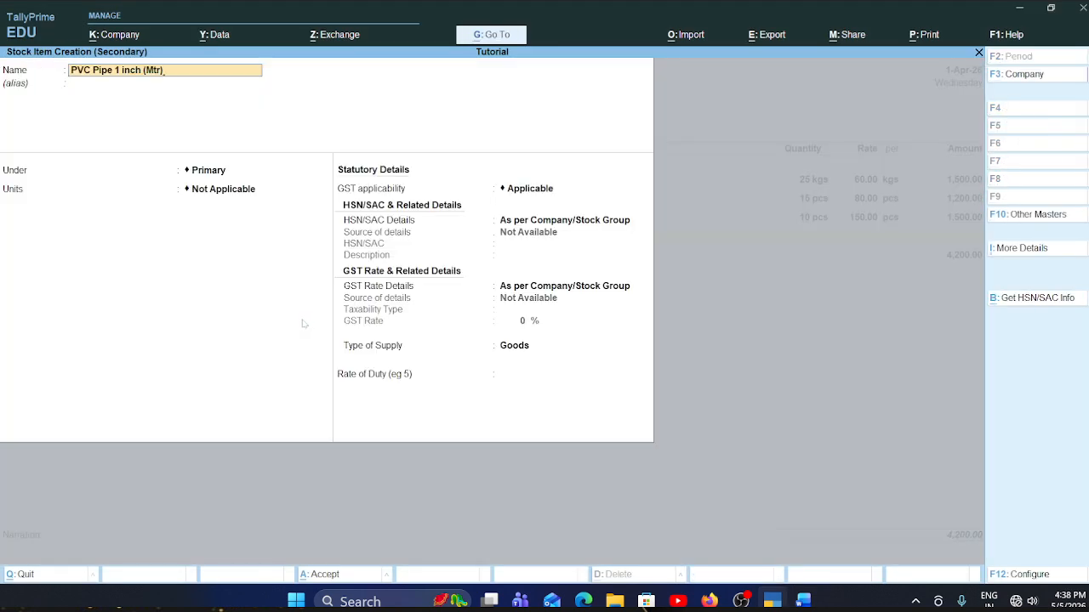
key(Return)
key(Return)
- Place PVC Pipe 1 inch (Mtr) under the Item @ 00% group and set its unit to pcs
key(Down)
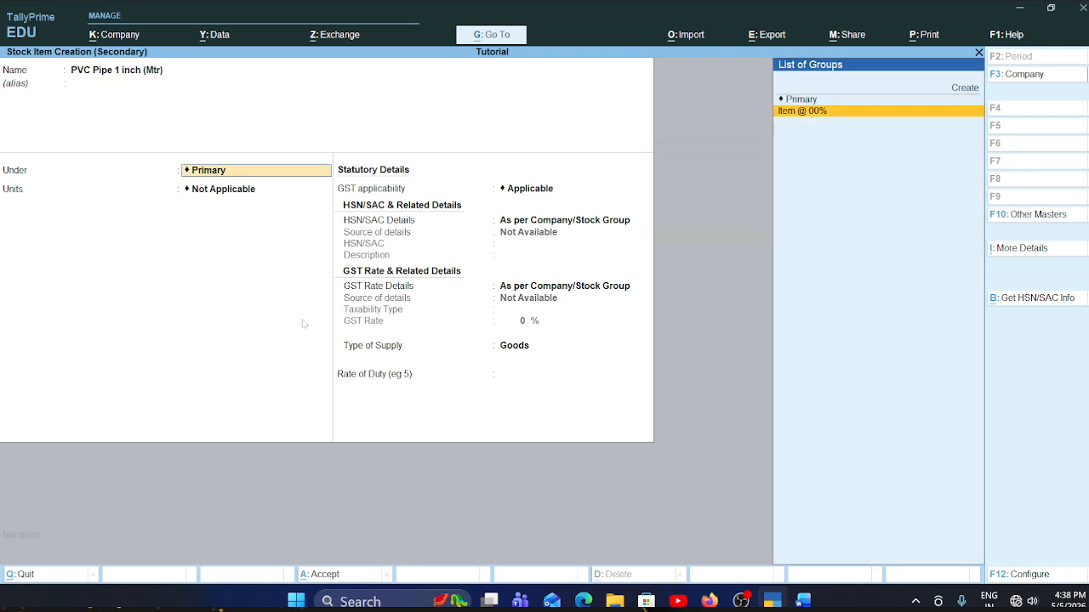
key(Return)
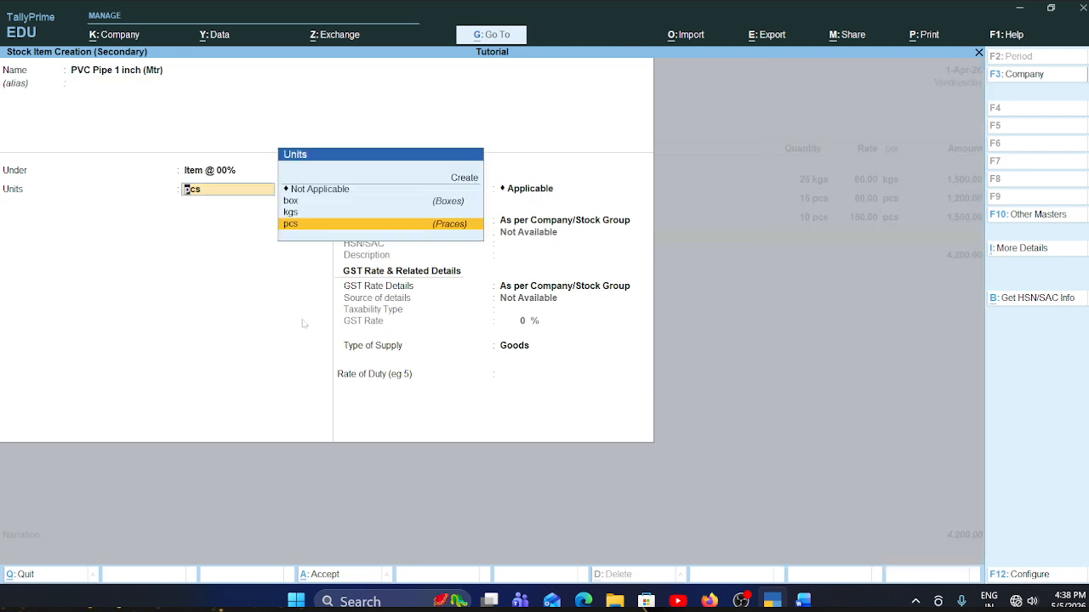
key(Return)
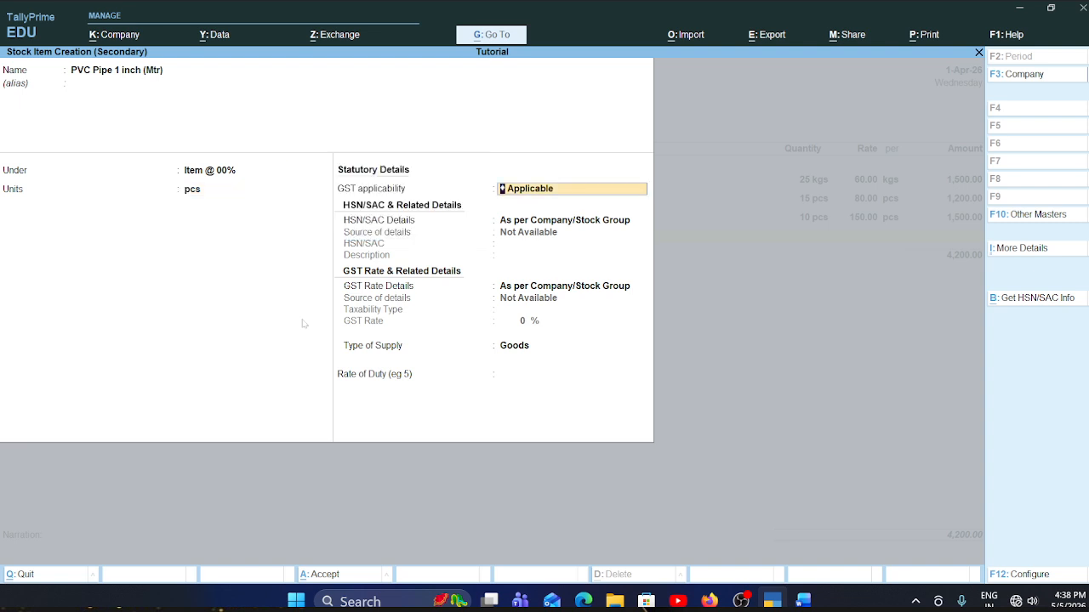
- Keep GST applicable for PVC Pipe 1 inch (Mtr) and specify HSN/SAC 12 directly on the item
key(Return)
key(Down)
key(Return)
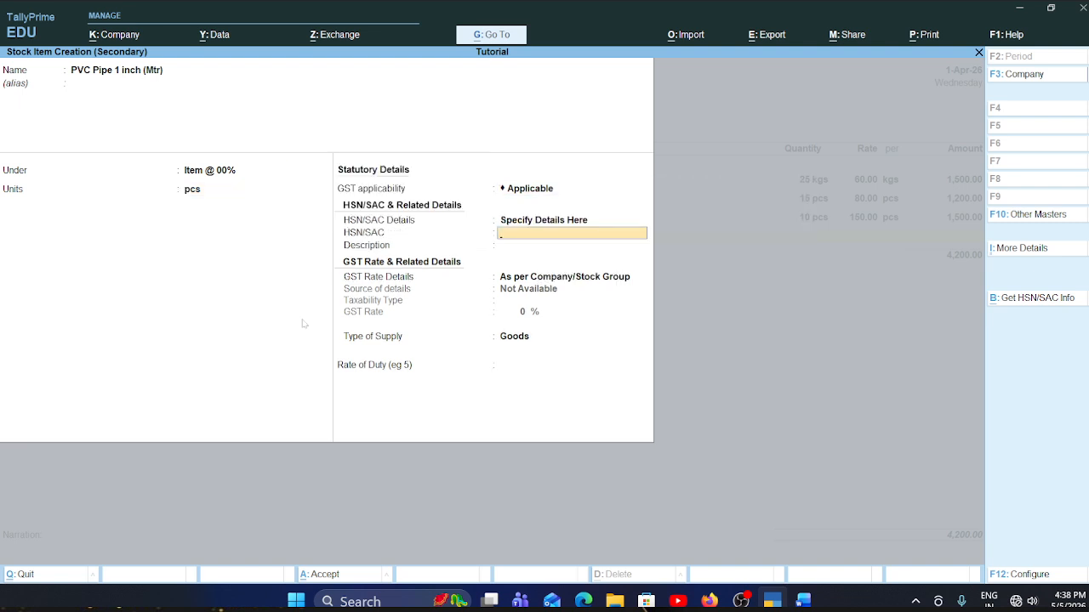
text(12)
key(Return)
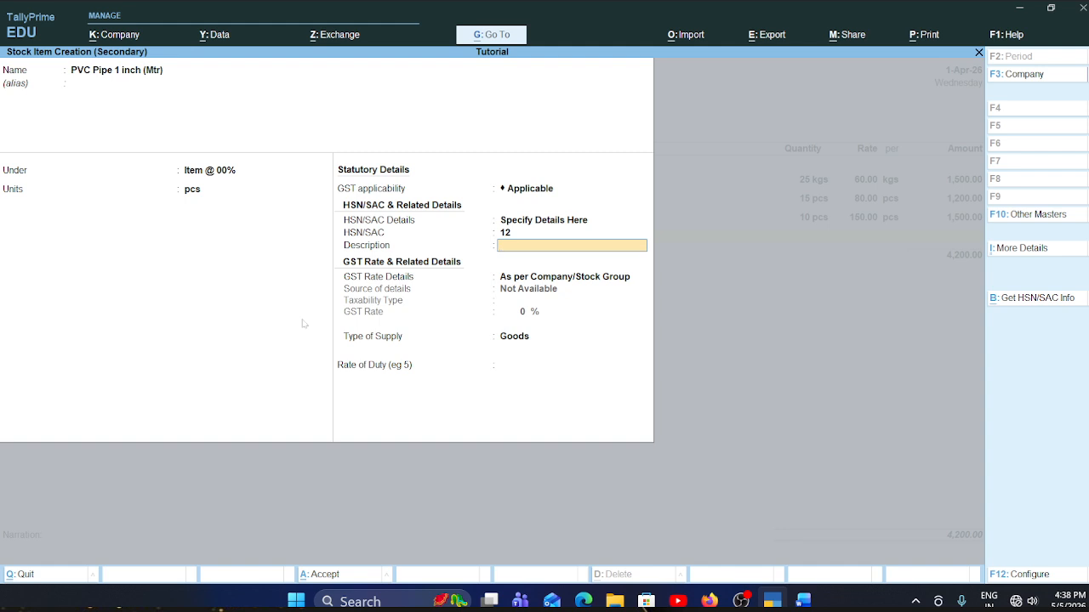
- Specify the GST rate details directly on PVC Pipe 1 inch (Mtr) with taxability type Exempt, keep supply as Goods, and save the item
key(Return)
key(Down)
key(Return)
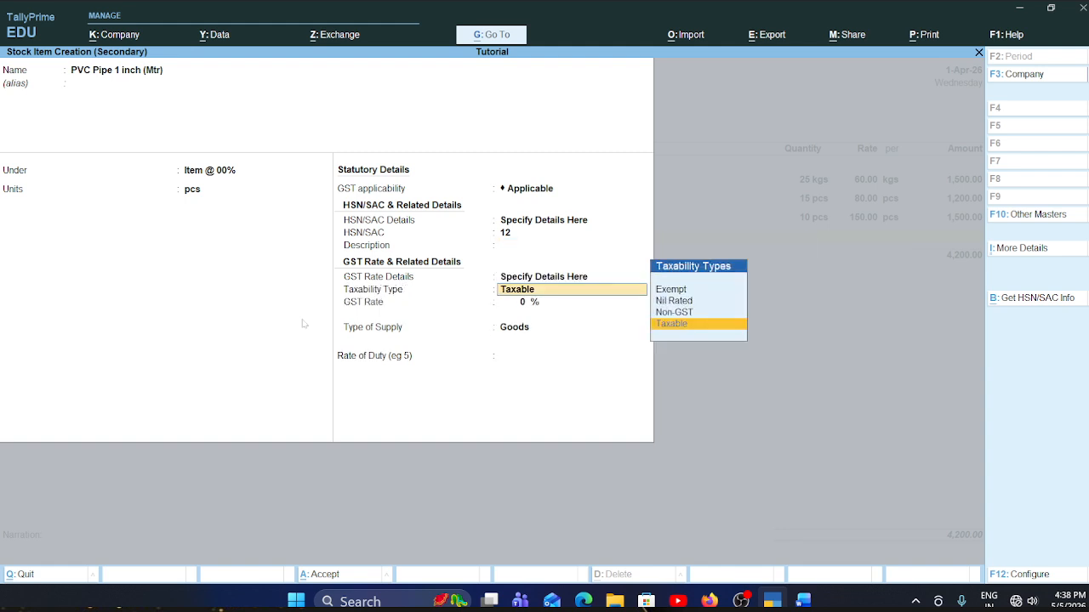
key(Up)
key(Up)
key(Up)
key(Return)
key(Return)
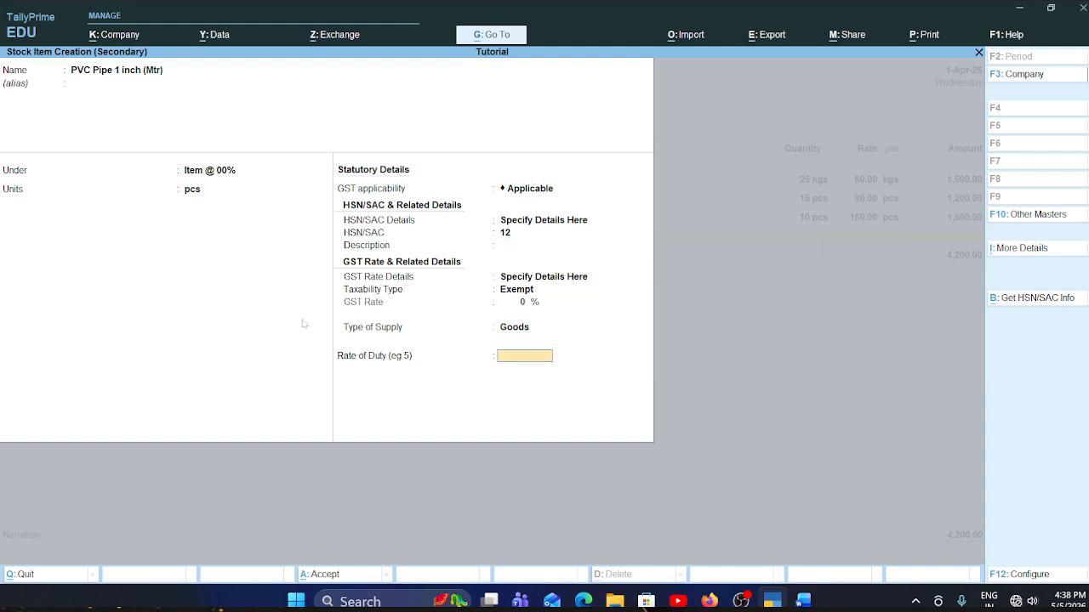
key(Return)
key(Return)
- Consult the Word invoice for the PVC Pipe line and enter 50 pcs at a rate of 45 per pcs in the TallyPrime voucher
key(alt+Tab)
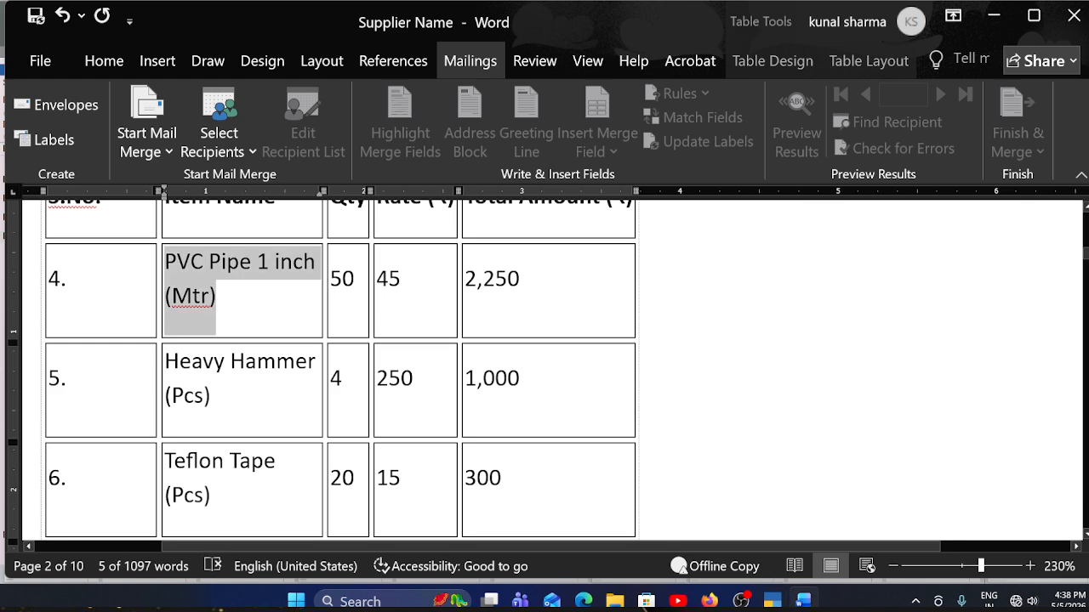
key(alt+Tab)
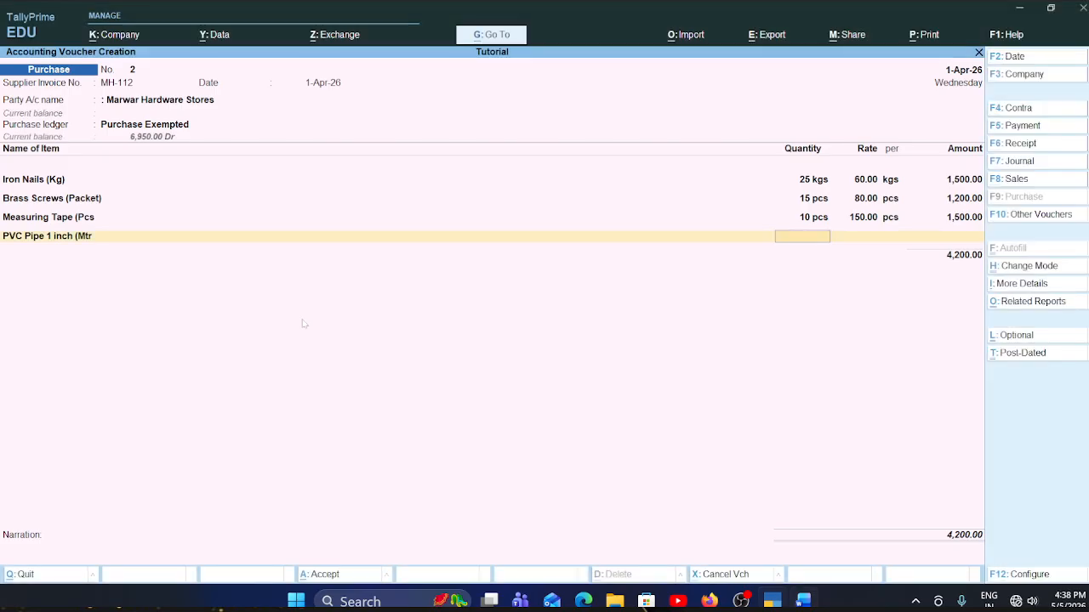
text(50)
key(Return)
text(45)
key(Return)
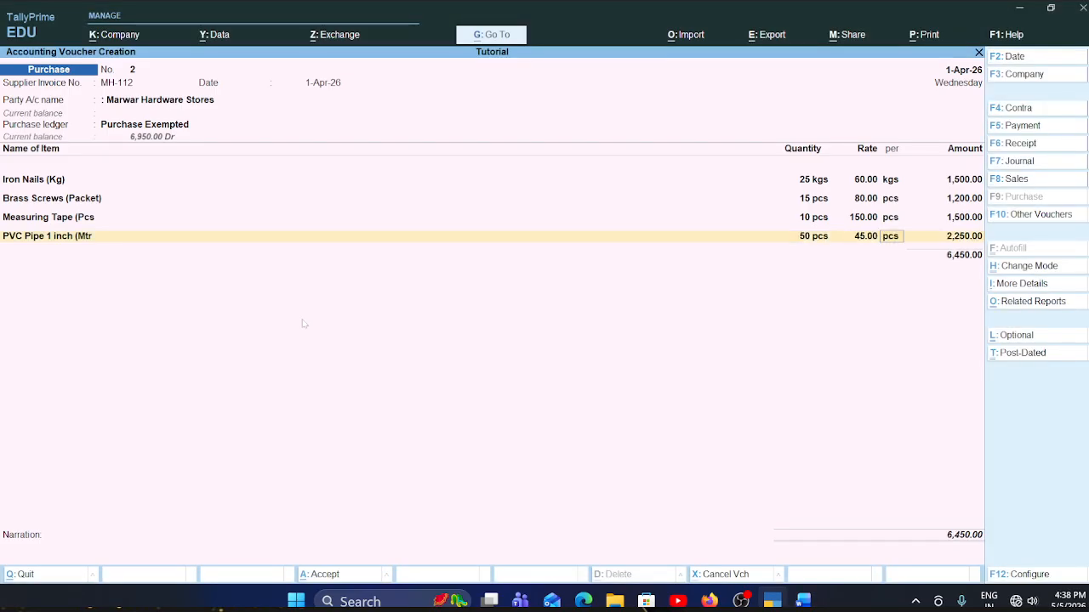
key(Return)
key(Return)
- Switch to the Word invoice and copy the fifth item name, Heavy Hammer (Pcs), from the table
key(alt+Tab)
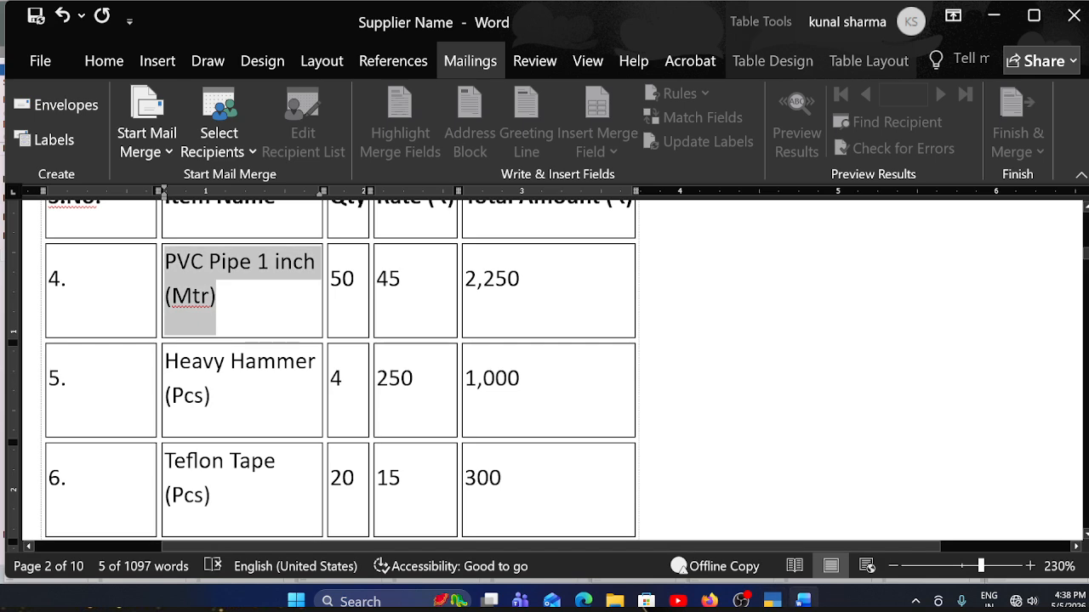
scroll(341, 375, down, 2)
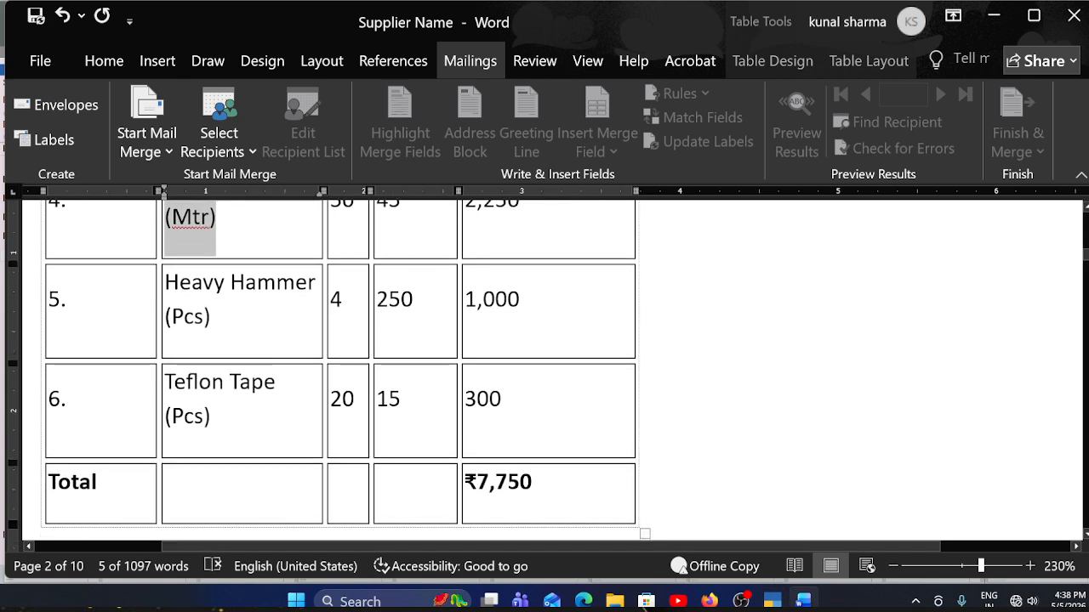
drag(212, 318, 168, 289)
key(ctrl+c)
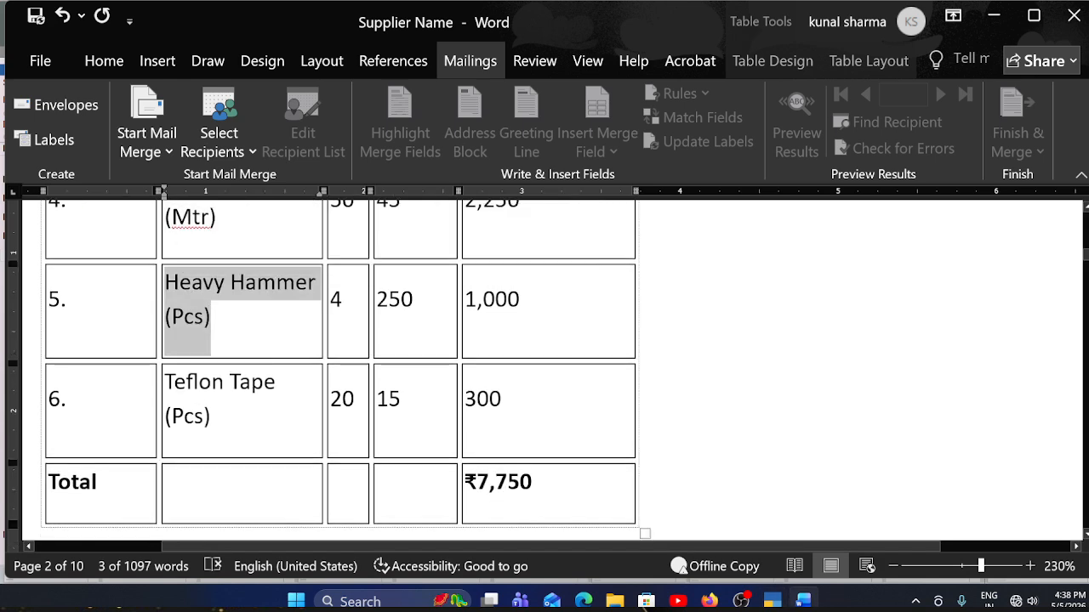
- Return to the TallyPrime voucher and start a new stock item named Heavy Hammer (Pcs) with no alias
key(alt+Tab)
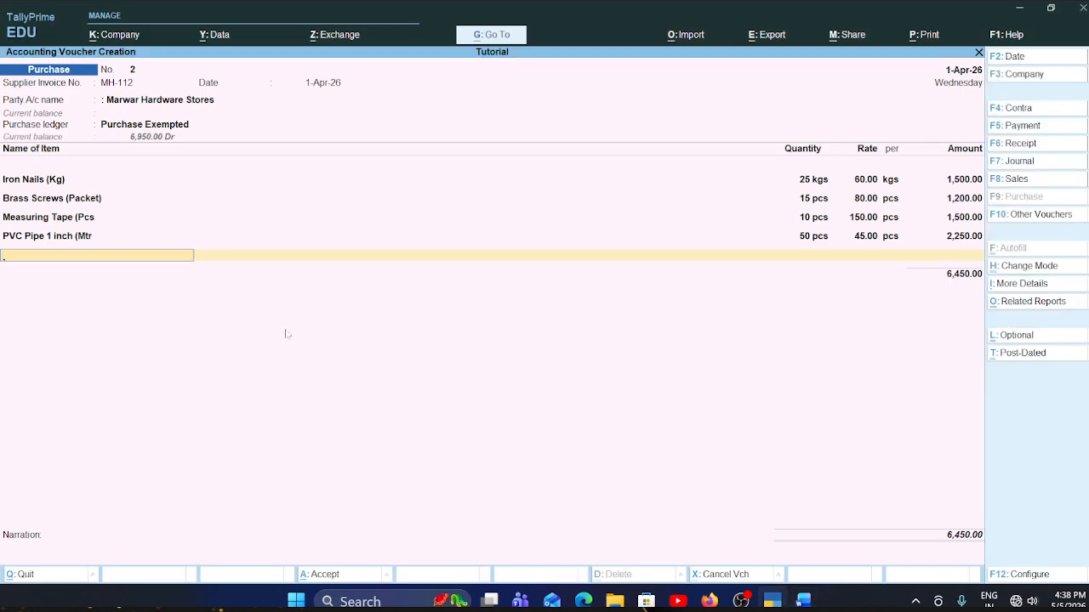
key(alt)
key(alt+c)
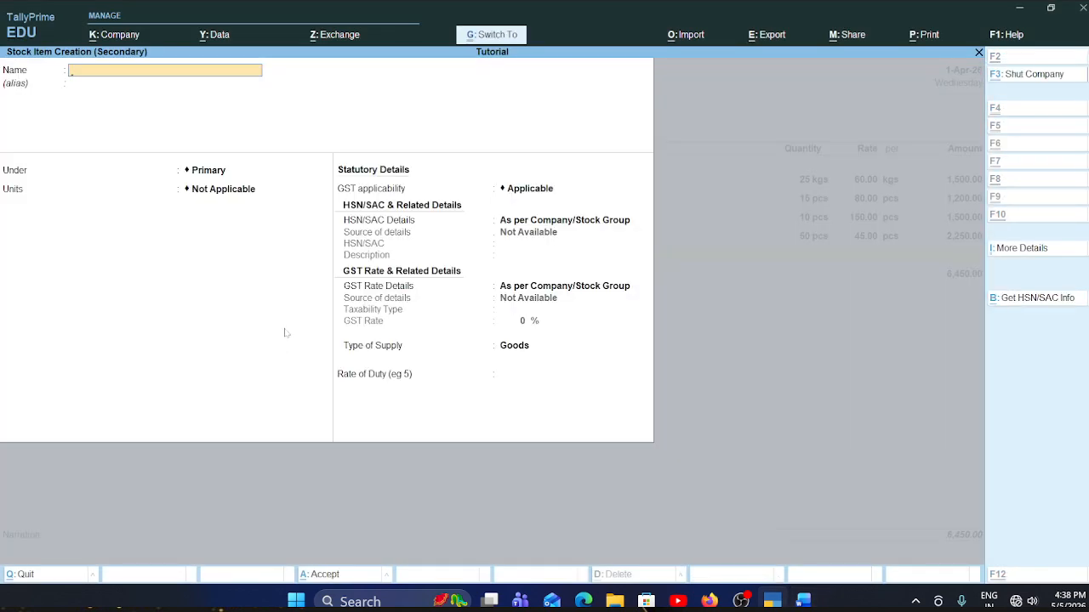
key(ctrl+v)
key(alt+Tab)
key(alt+Tab)
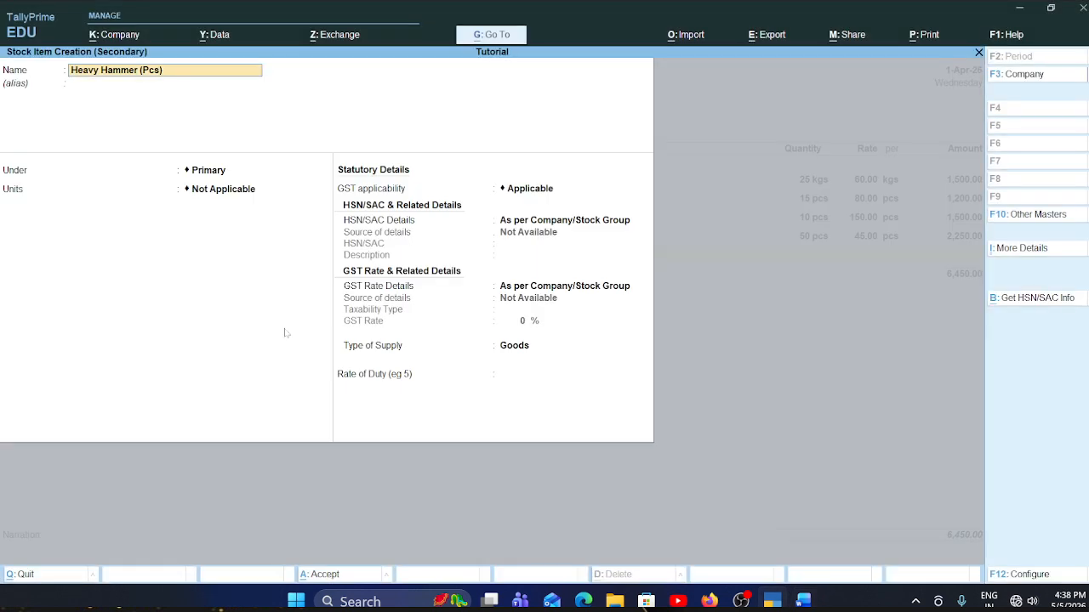
key(Return)
- Place Heavy Hammer (Pcs) under the Item @ 00% group and set its unit to pcs
key(Return)
key(Down)
key(Return)
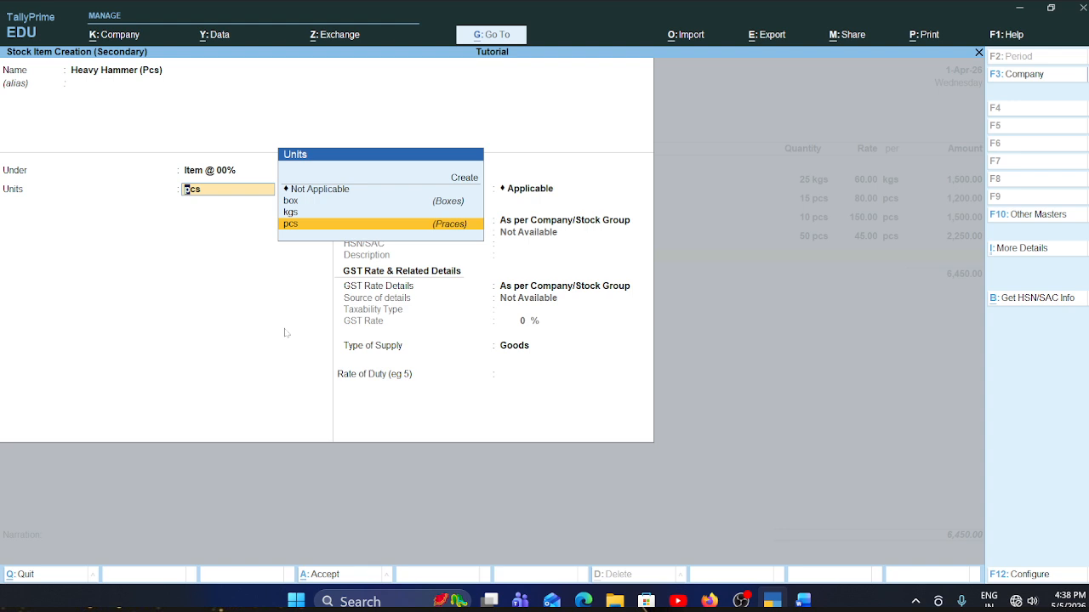
key(Return)
- Keep GST applicable for Heavy Hammer (Pcs) and specify HSN/SAC 1232 directly on the item
key(Return)
key(Down)
key(Return)
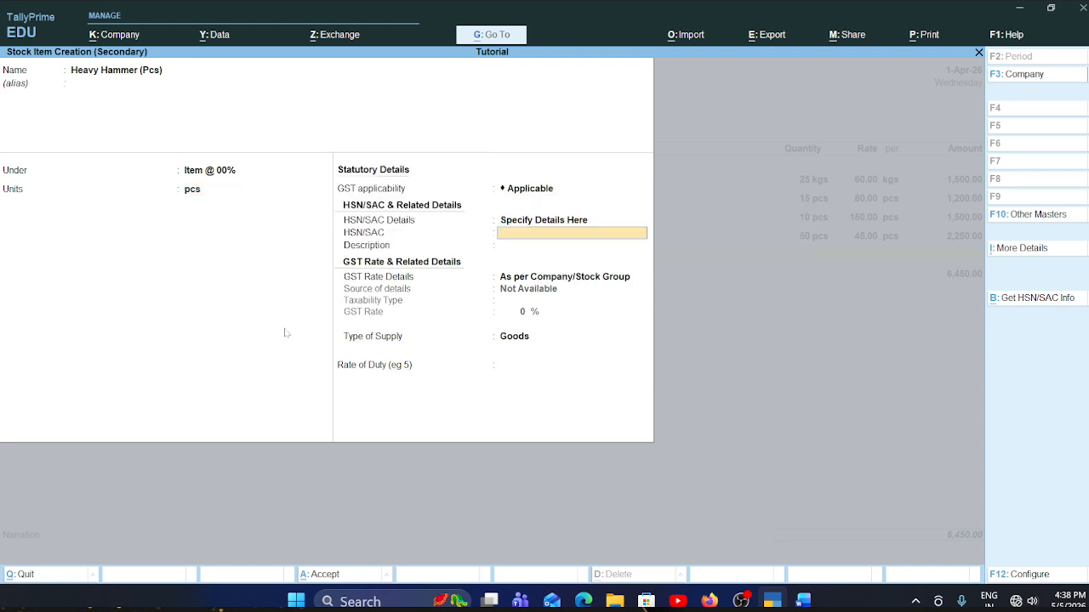
text(1232)
- Specify the GST rate details directly on Heavy Hammer (Pcs) with taxability type Exempt, keep supply as Goods, and save the item
key(Return)
key(Return)
key(Down)
key(Return)
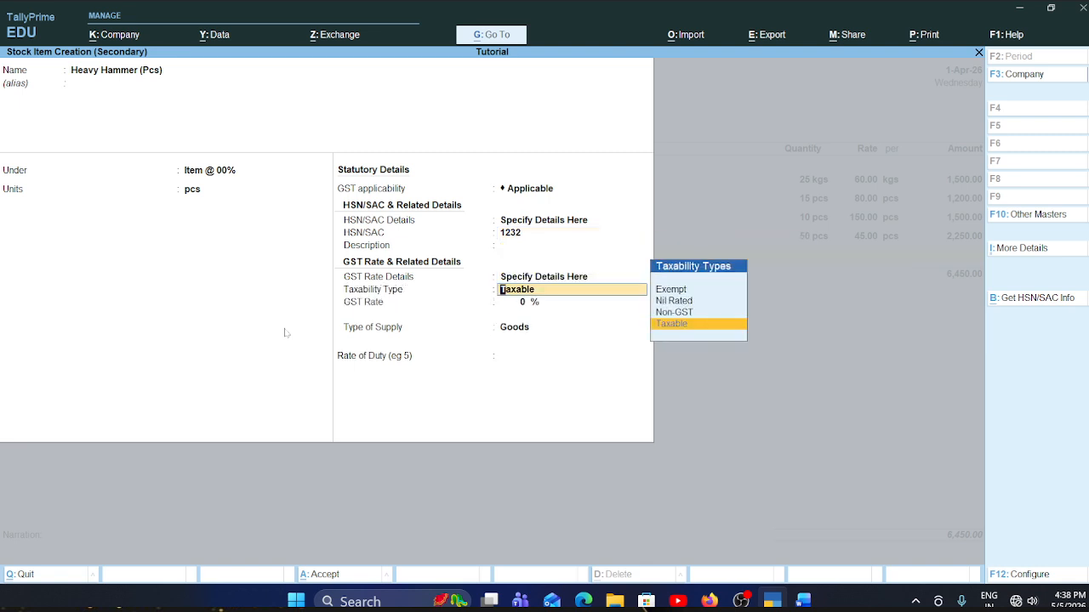
key(Up)
key(Up)
key(Up)
key(Return)
key(Return)
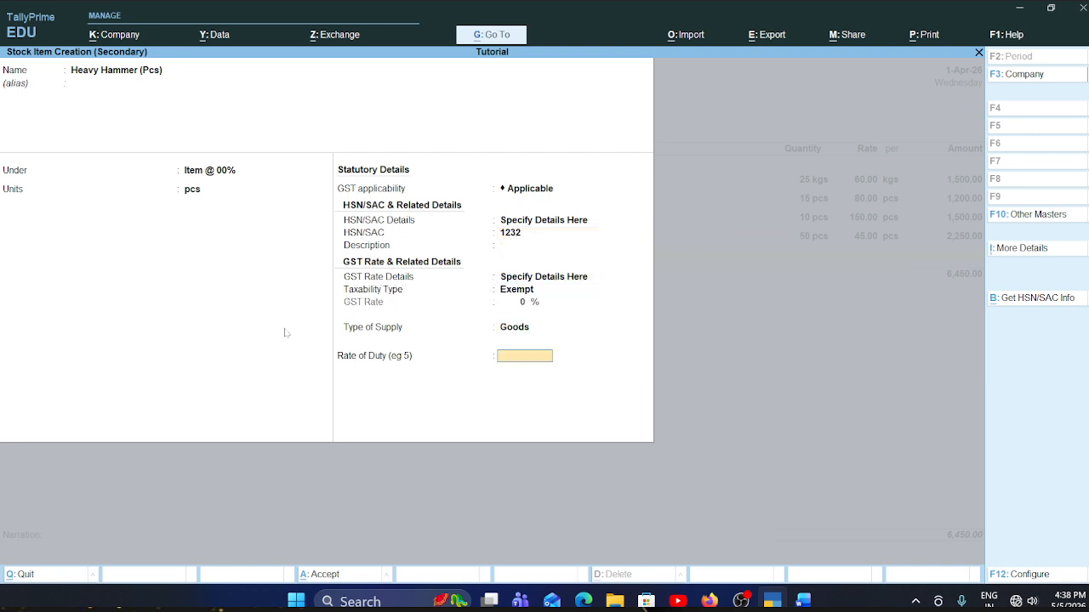
key(Return)
key(Return)
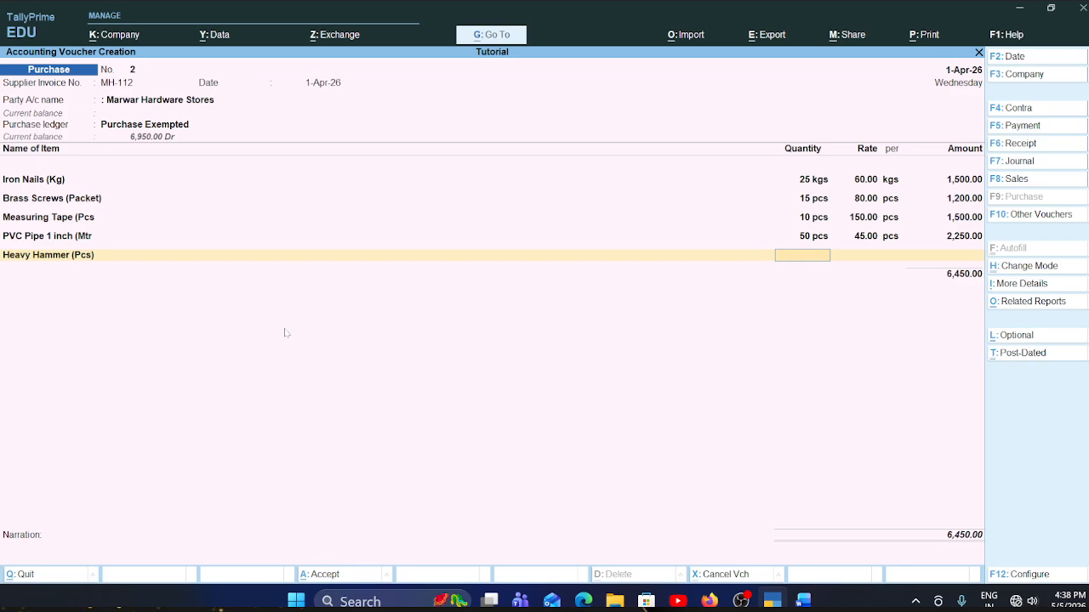
- Consult the Word invoice for the Heavy Hammer line and enter 4 pcs at a rate of 250 per pcs in the TallyPrime voucher
key(alt+Tab)
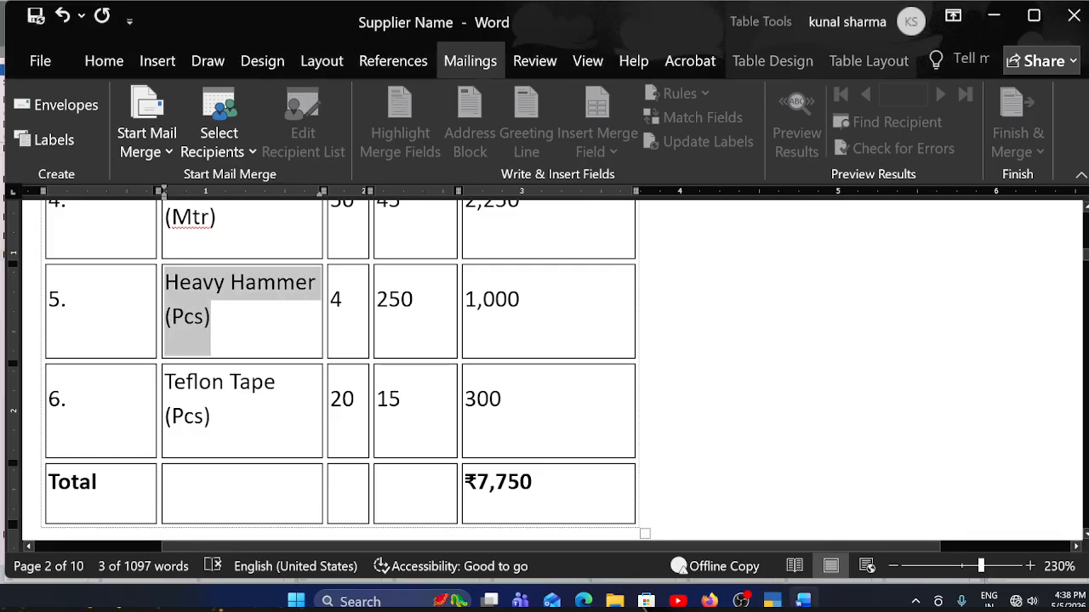
key(alt+Tab)
text(4)
key(Return)
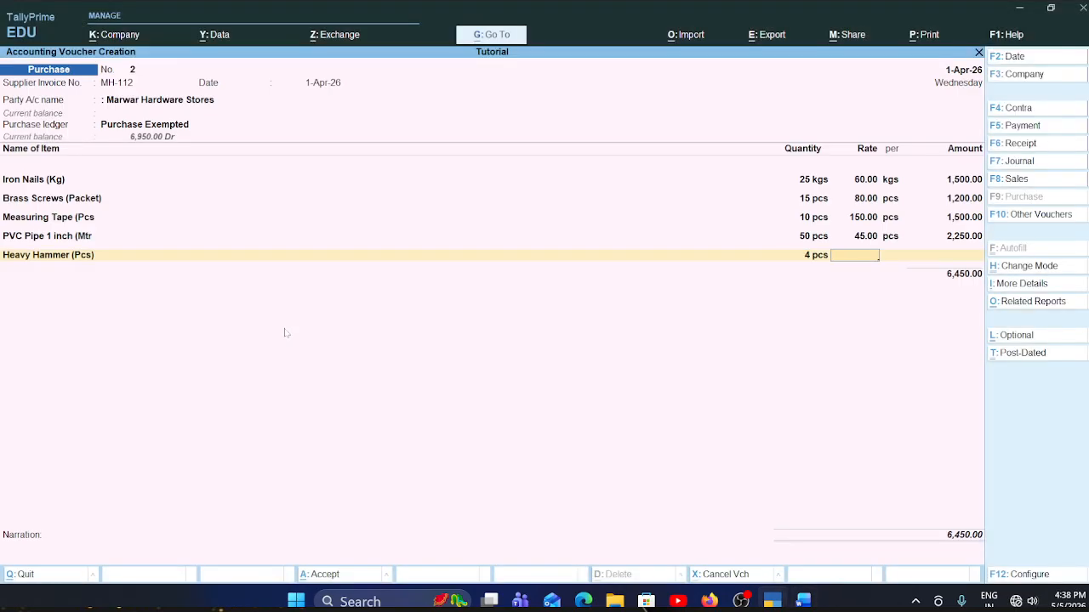
text(250)
key(Return)
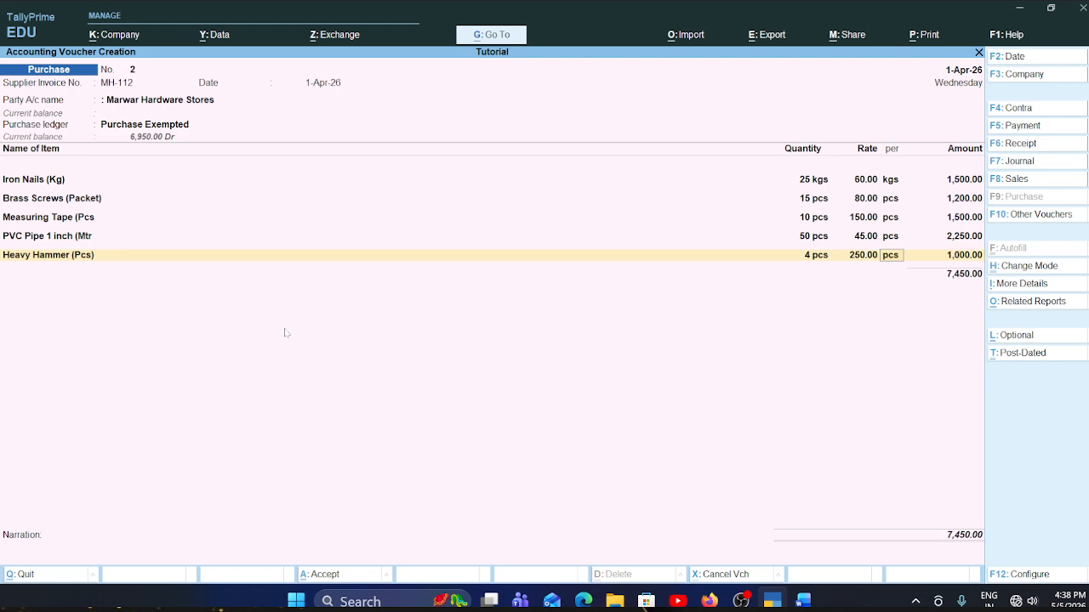
key(Return)
key(Return)
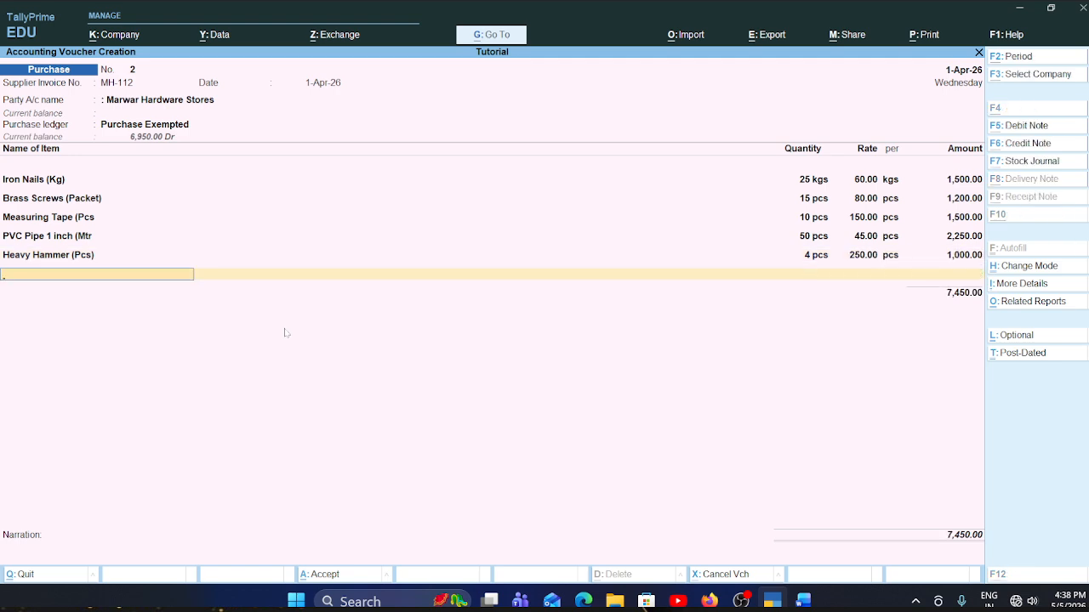
- Switch to the Word invoice and copy the sixth item name, Teflon Tape (Pcs), from the table
key(alt+Tab)
scroll(544, 366, down, 2)
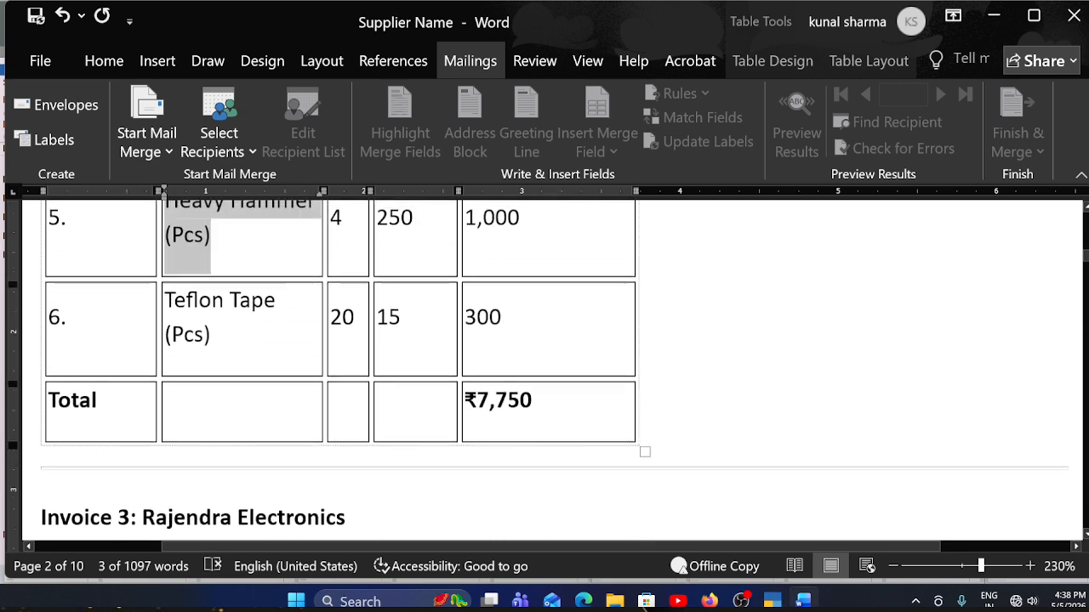
drag(165, 304, 215, 339)
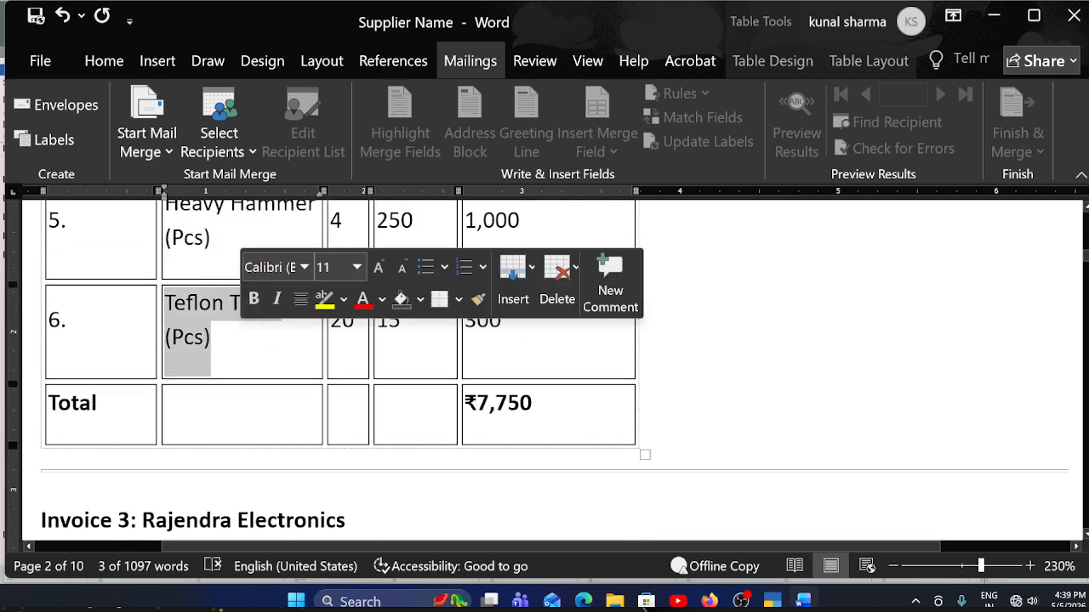
key(ctrl+c)
- Return to the TallyPrime voucher and start a new stock item named Teflon Tape (Pcs) with no alias
key(alt+Tab)
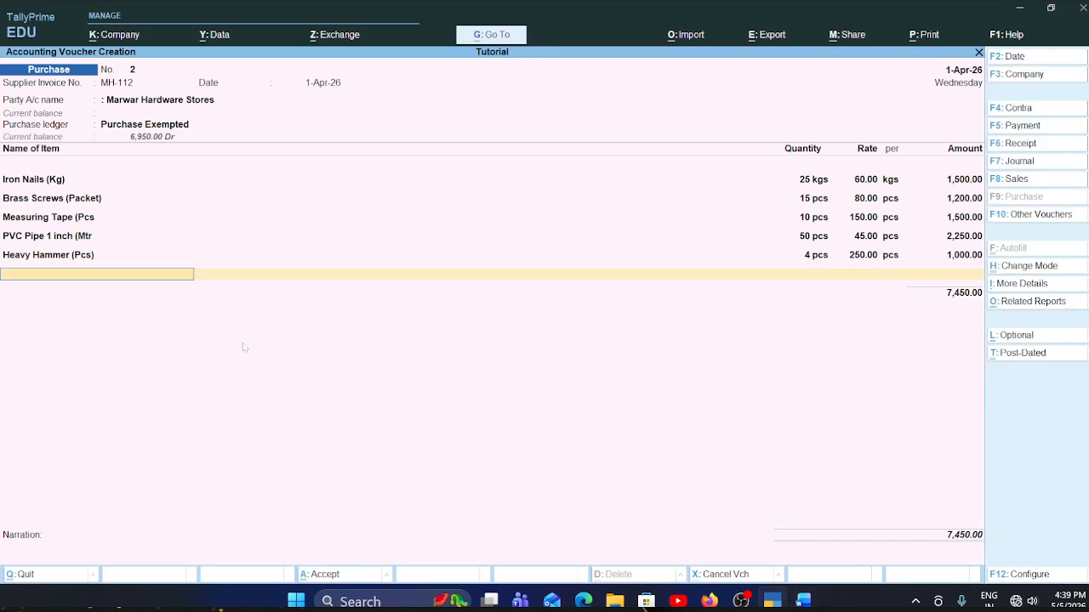
key(ctrl)
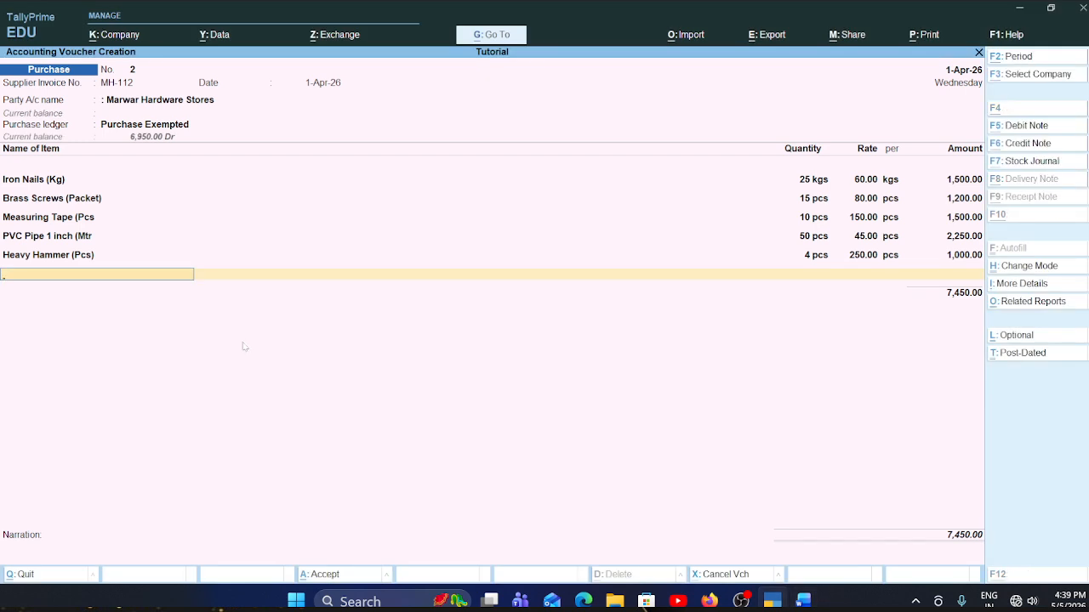
key(alt+c)
key(ctrl+v)
key(Return)
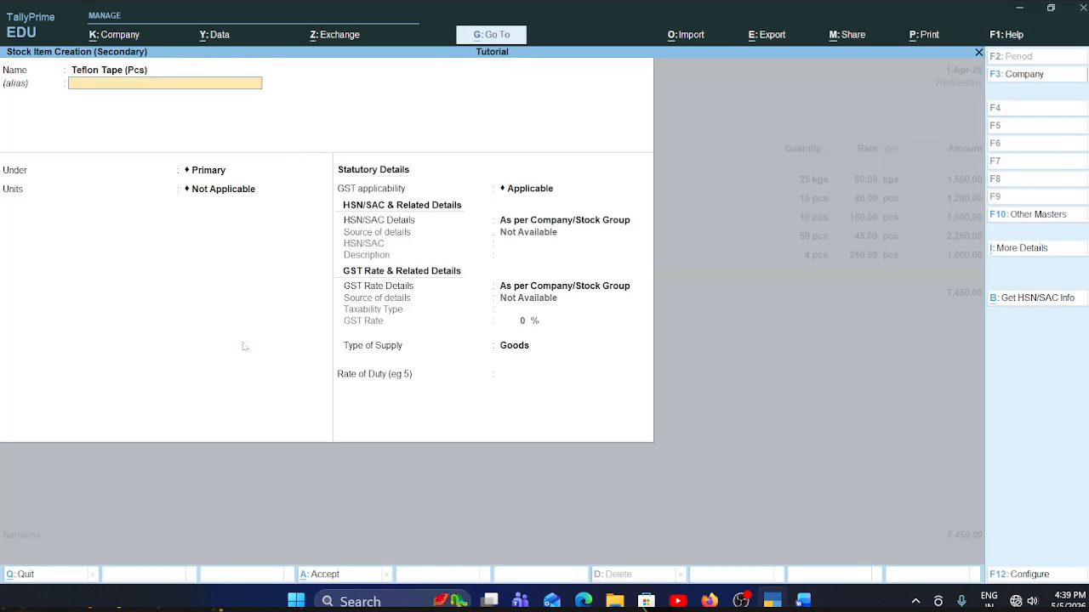
key(ctrl)
key(alt+Tab)
key(alt+Tab)
key(Return)
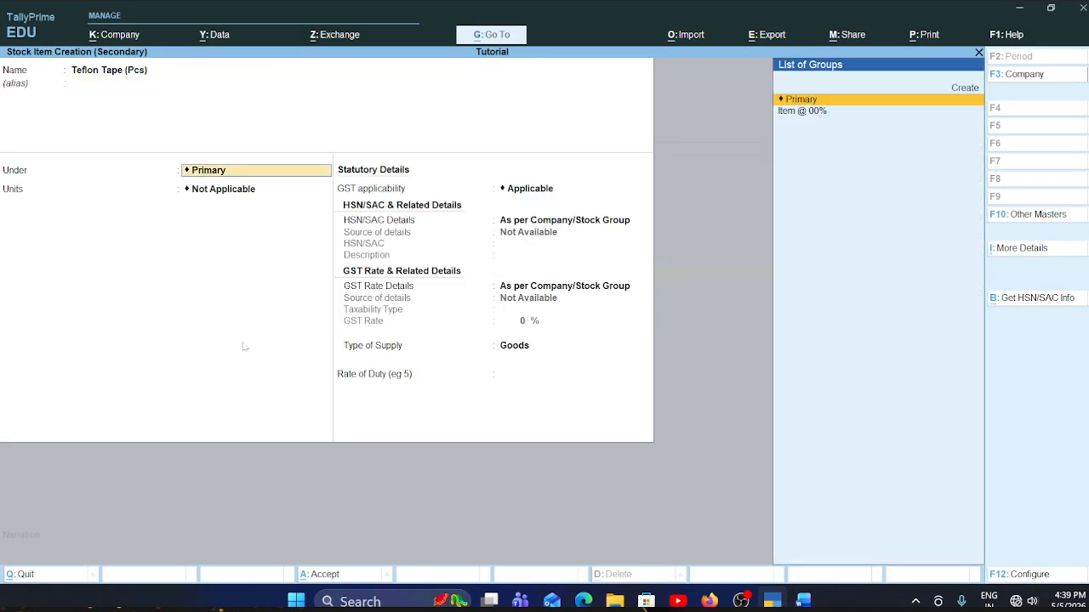
- Place Teflon Tape (Pcs) under the Item @ 00% group and set its unit to pcs
key(Down)
key(Return)
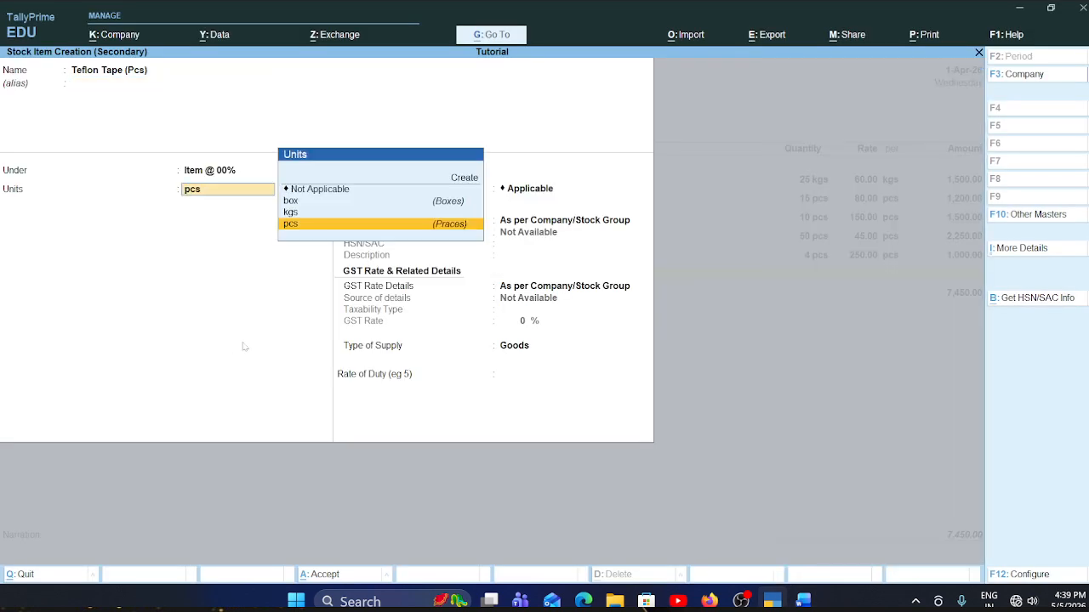
key(Return)
key(Return)
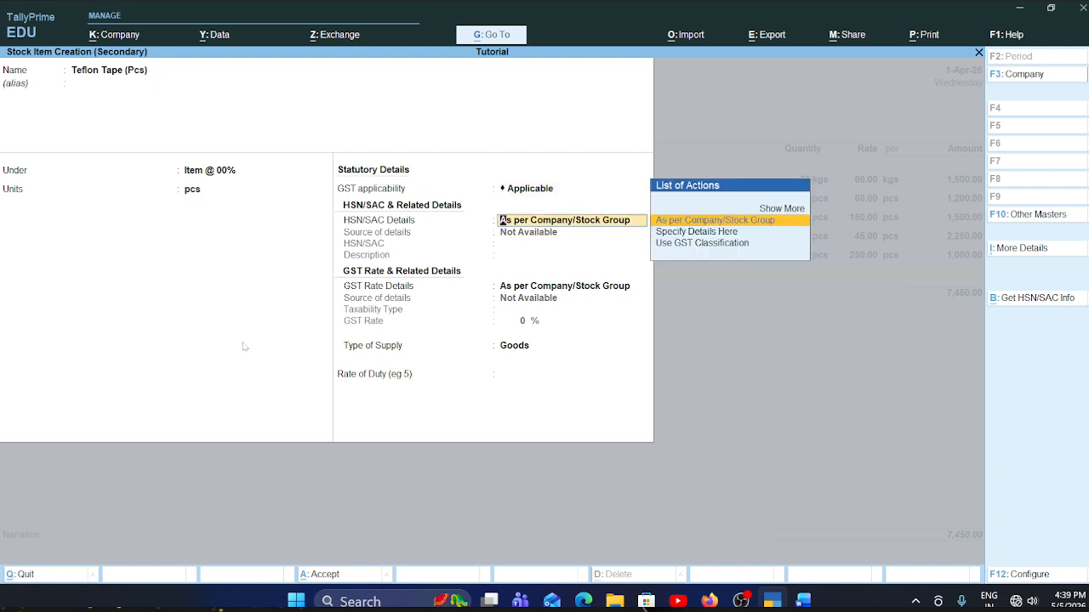
- Keep GST applicable for Teflon Tape (Pcs) and specify HSN/SAC 123 directly on the item
key(Down)
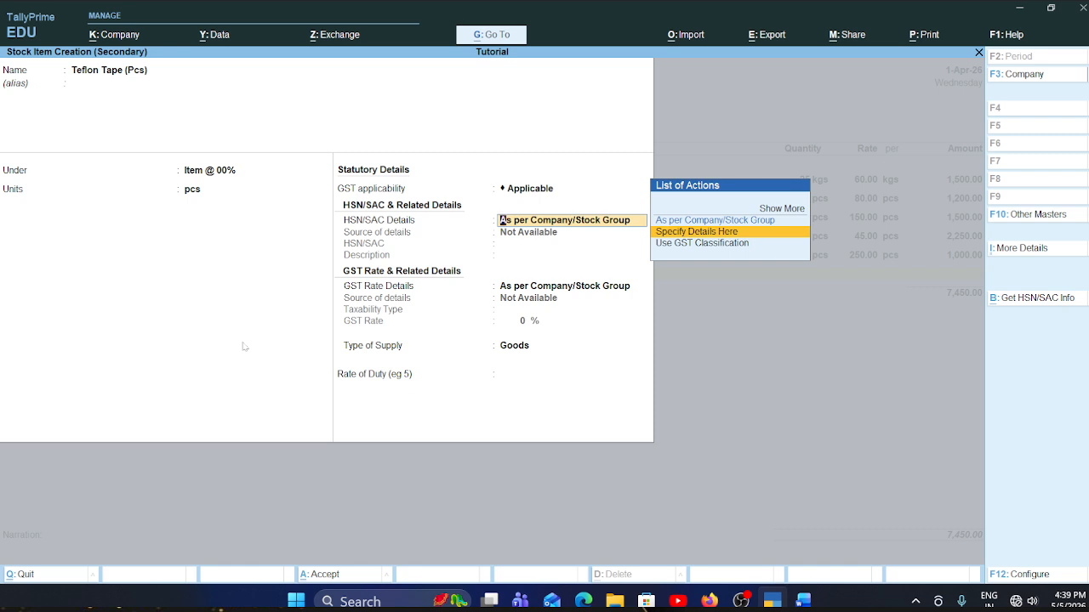
key(Up)
key(Down)
key(Return)
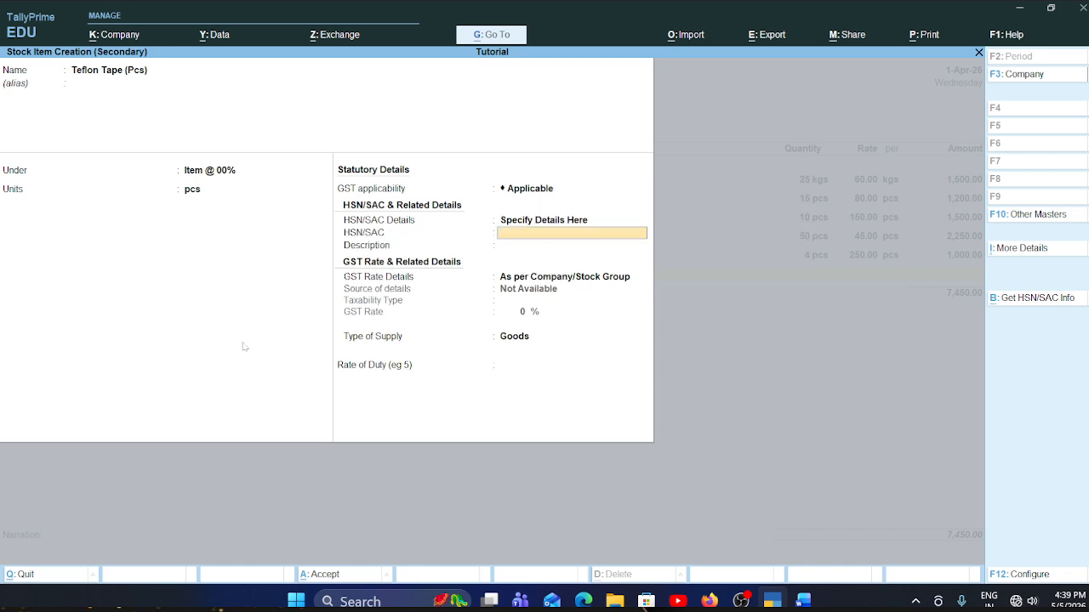
text(123)
key(Return)
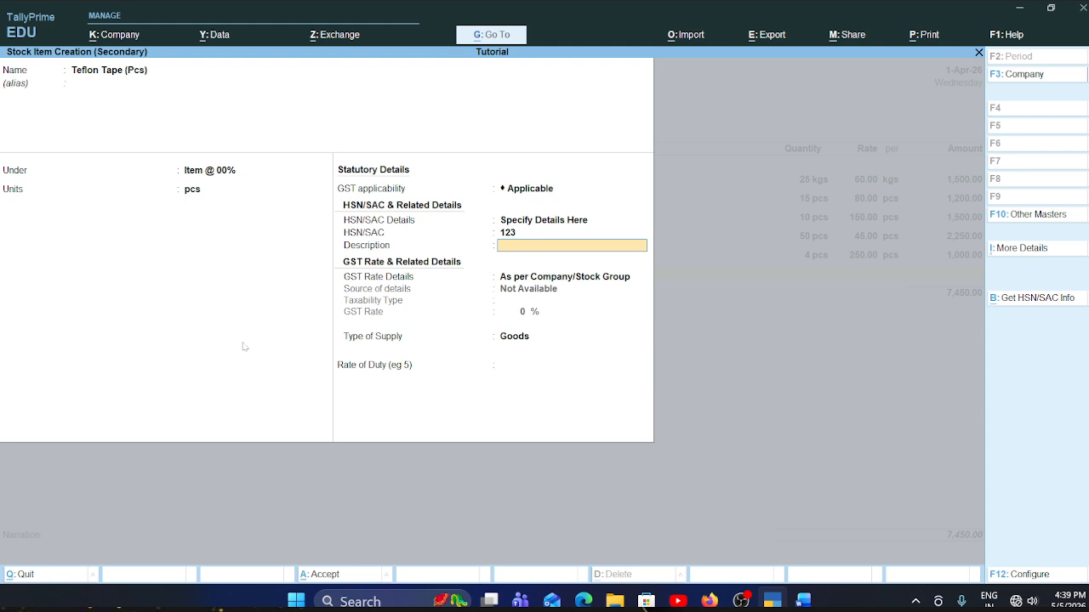
- Specify the GST rate details on Teflon Tape (Pcs) as Exempt, keep supply as Goods, set the rate of duty to 5, and save the item
key(Return)
key(Down)
key(Return)
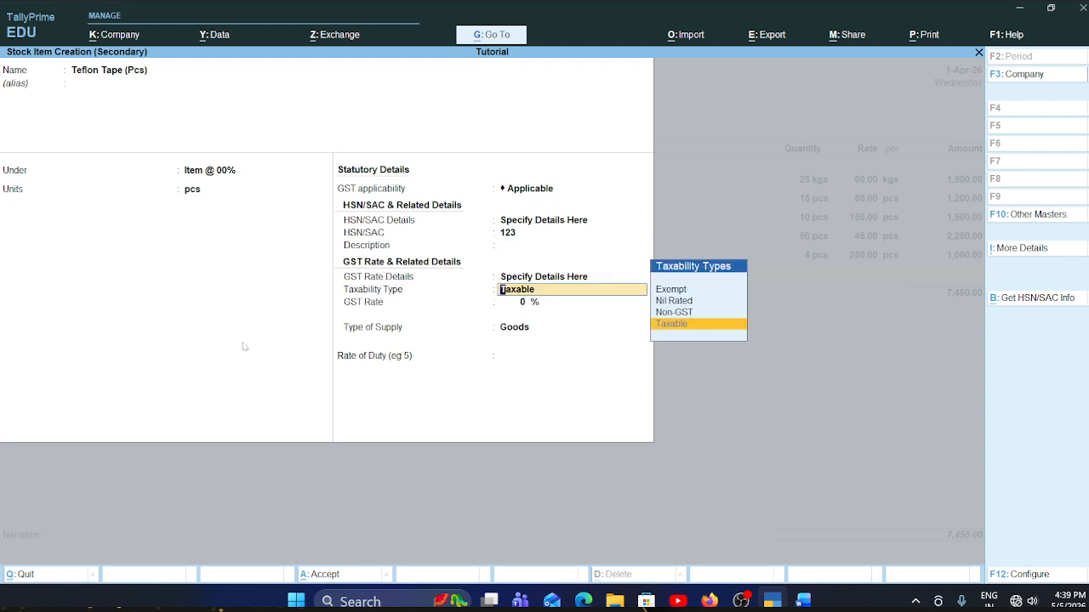
key(Down)
key(Return)
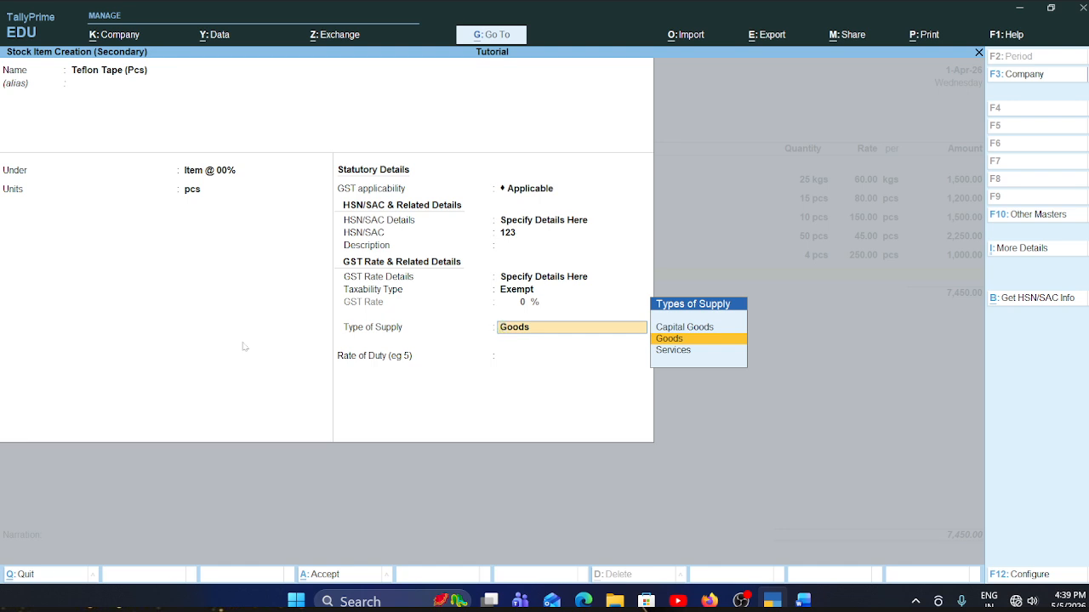
key(Return)
text(5)
key(Return)
key(Return)
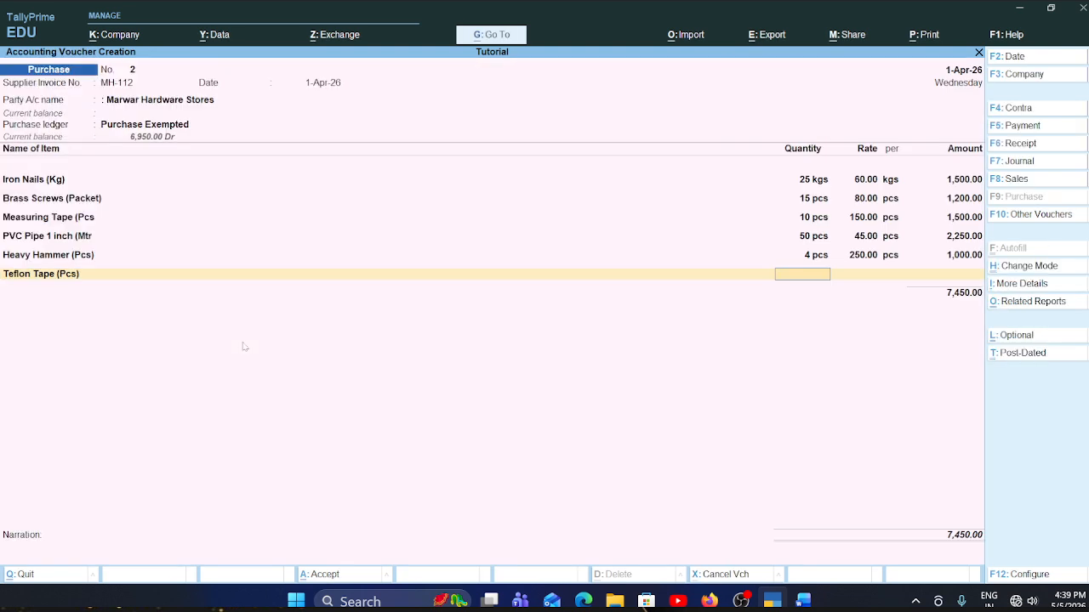
- Consult the Word invoice and enter Teflon Tape (Pcs) in the TallyPrime purchase voucher with quantity 20 pcs at rate 15.00
key(alt+Tab)
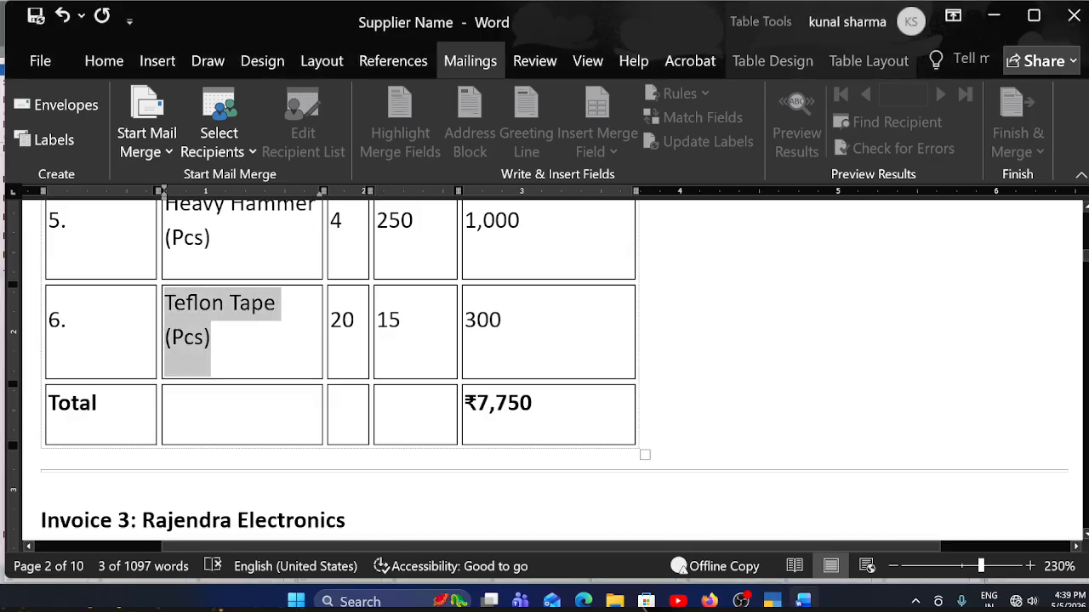
key(alt+Tab)
text(20)
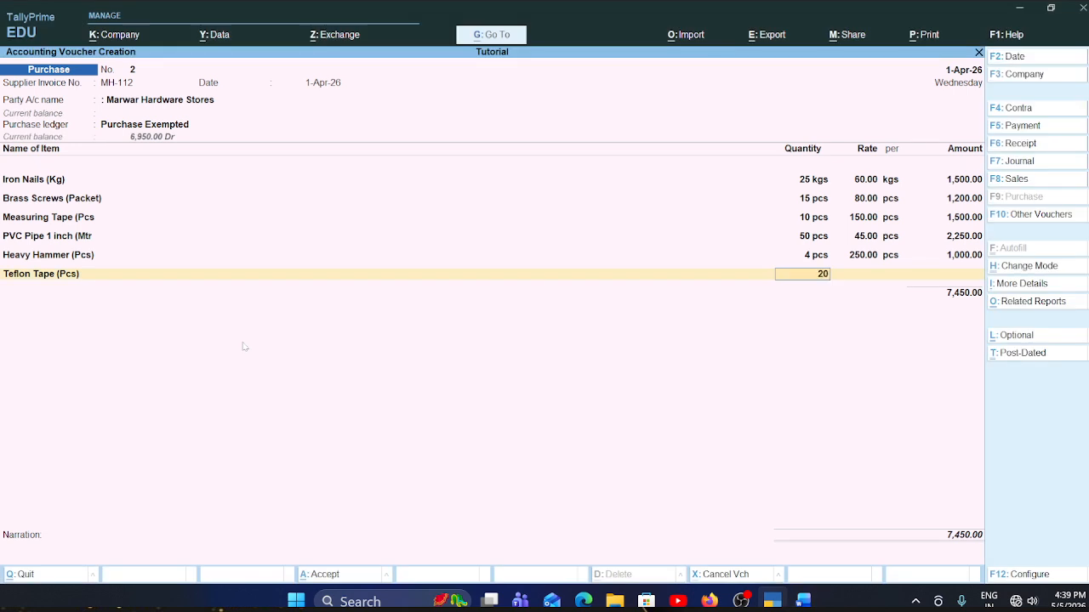
text(15)
key(BackSpace)
key(BackSpace)
key(Return)
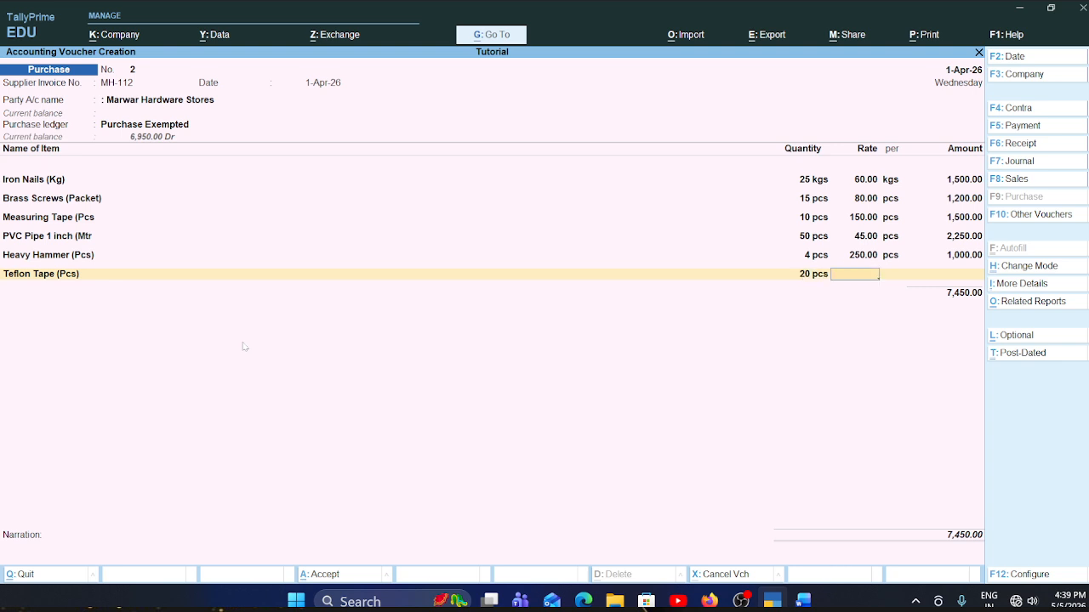
key(Return)
key(Return)
key(Return)
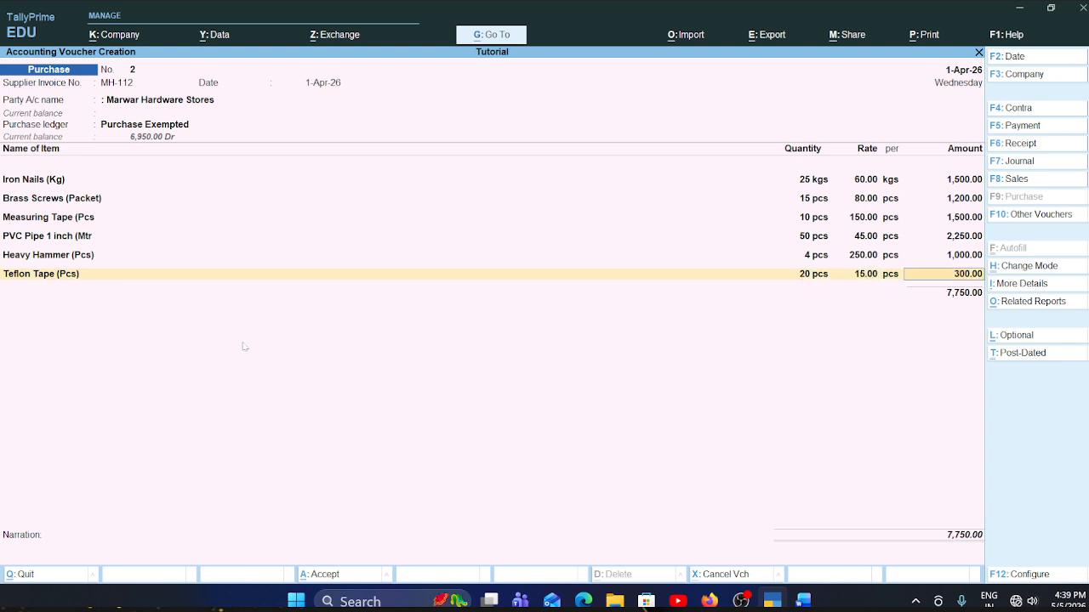
- Compare the Marwar Hardware Stores invoice total in Word with the TallyPrime voucher total, and go back to the Teflon Tape line
key(alt+Tab)
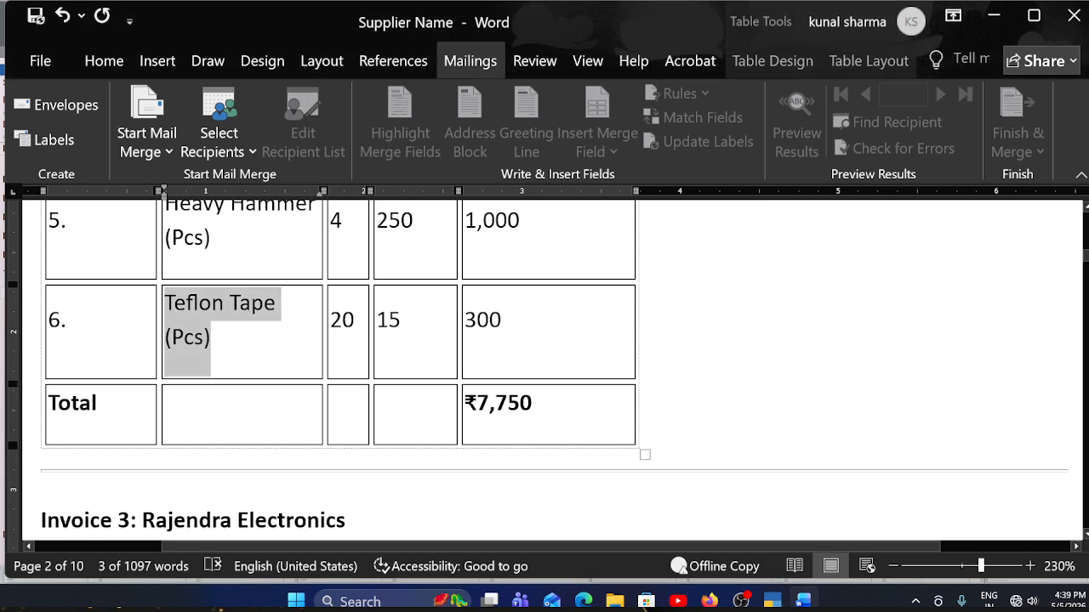
drag(533, 406, 509, 407)
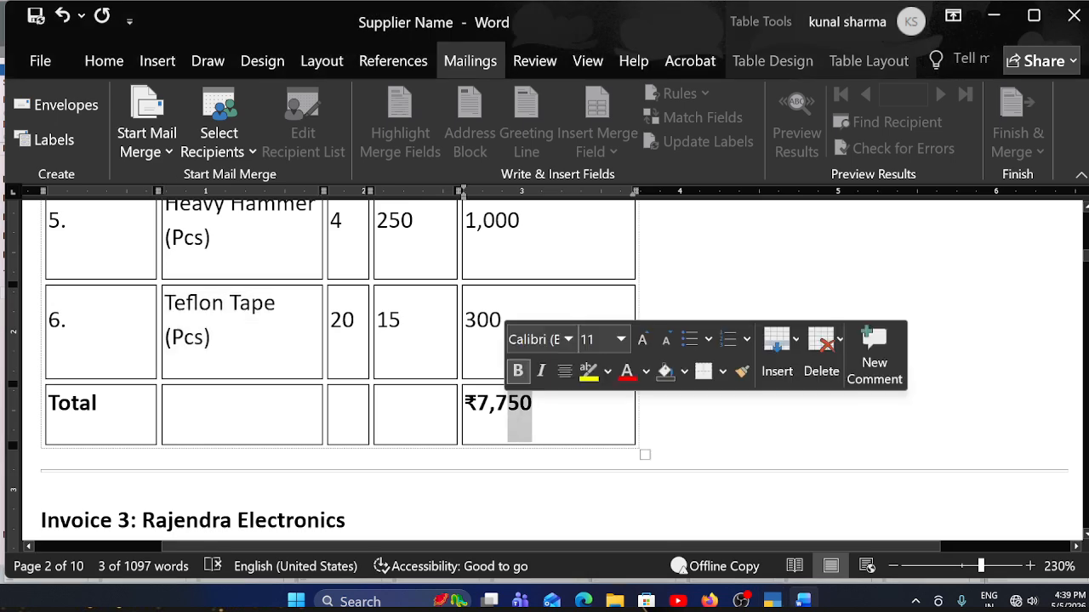
key(alt+Tab)
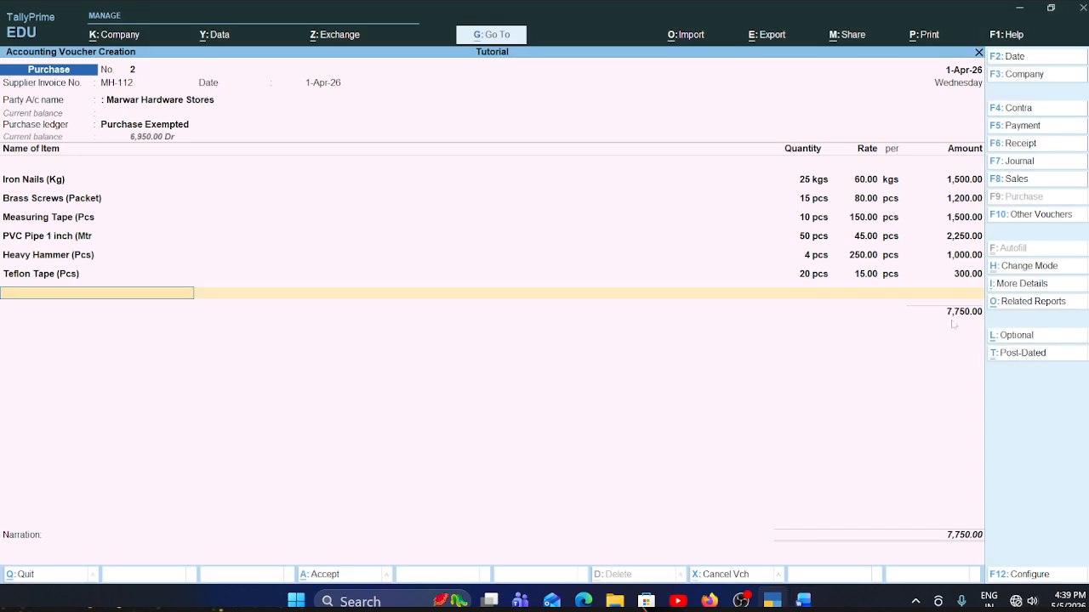
key(BackSpace)
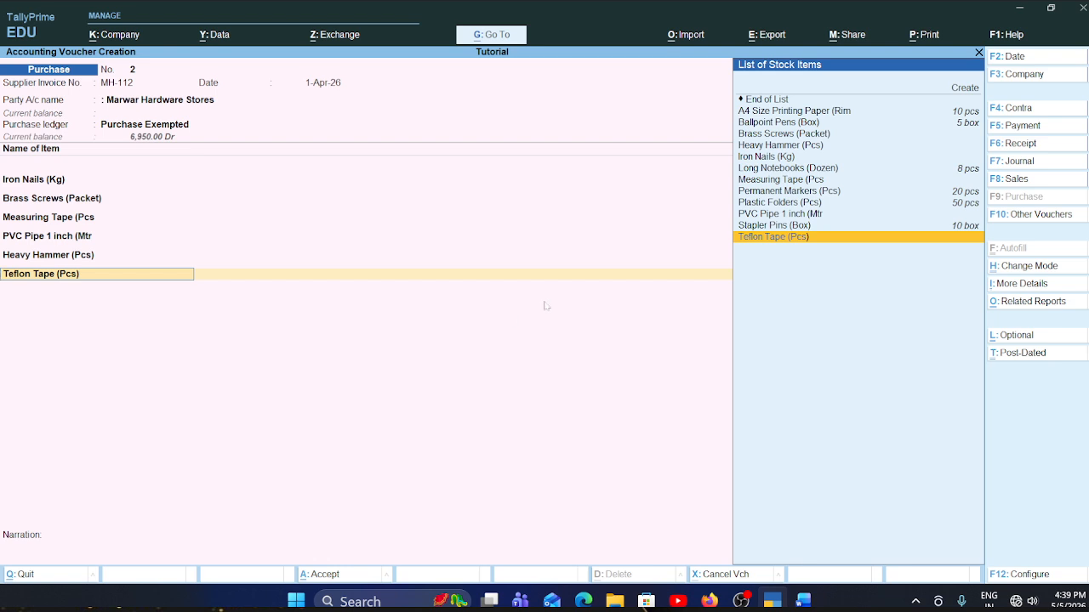
key(Return)
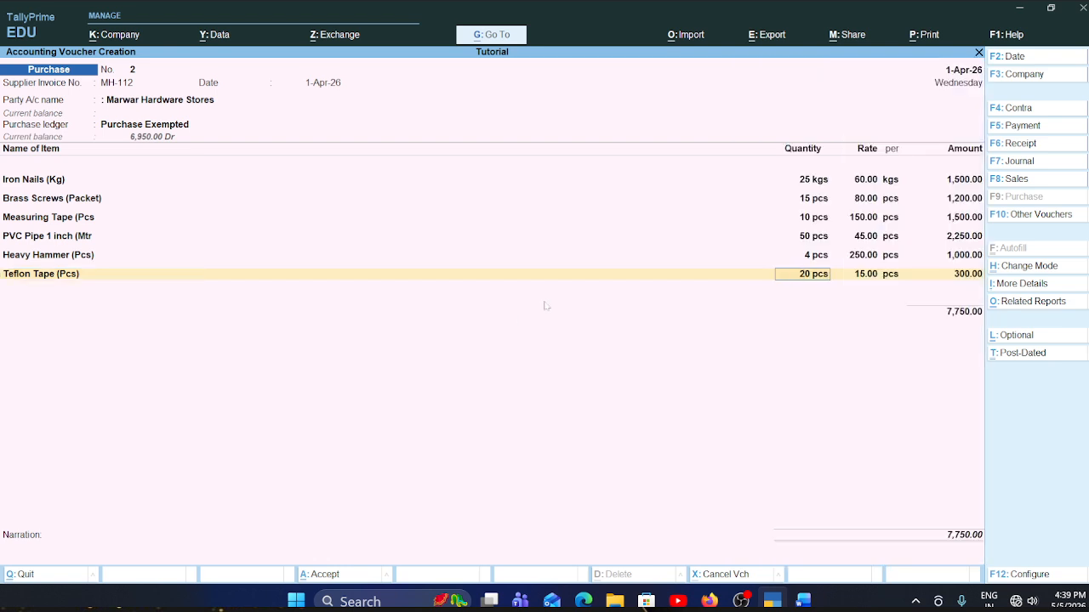
- Look through the following supplier invoices in Word, and return to the item lines of the Marwar Hardware Stores voucher in TallyPrime
key(alt+Tab)
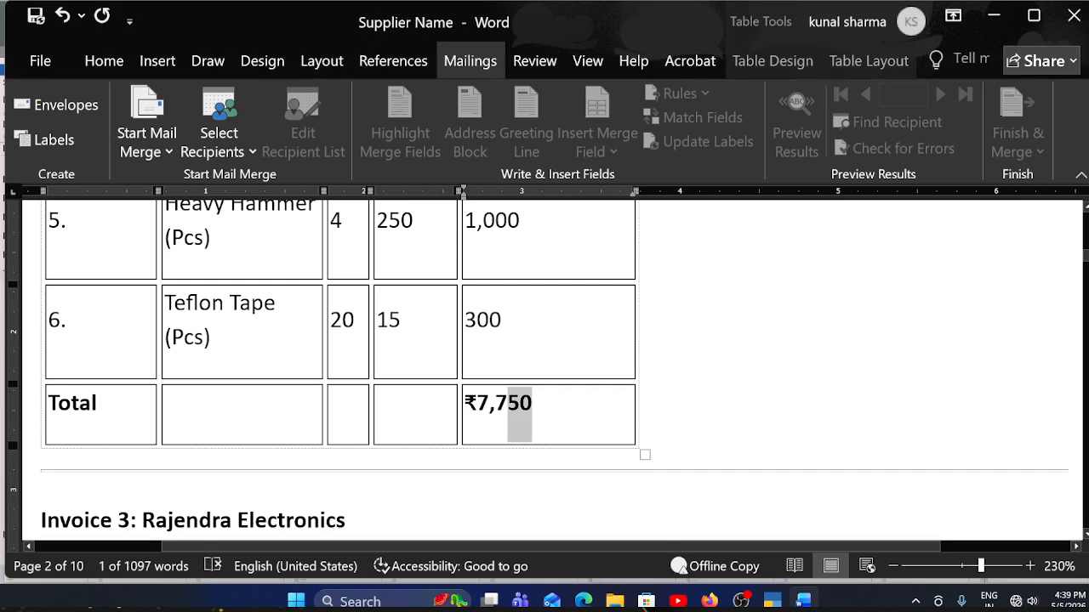
scroll(544, 370, down, 20)
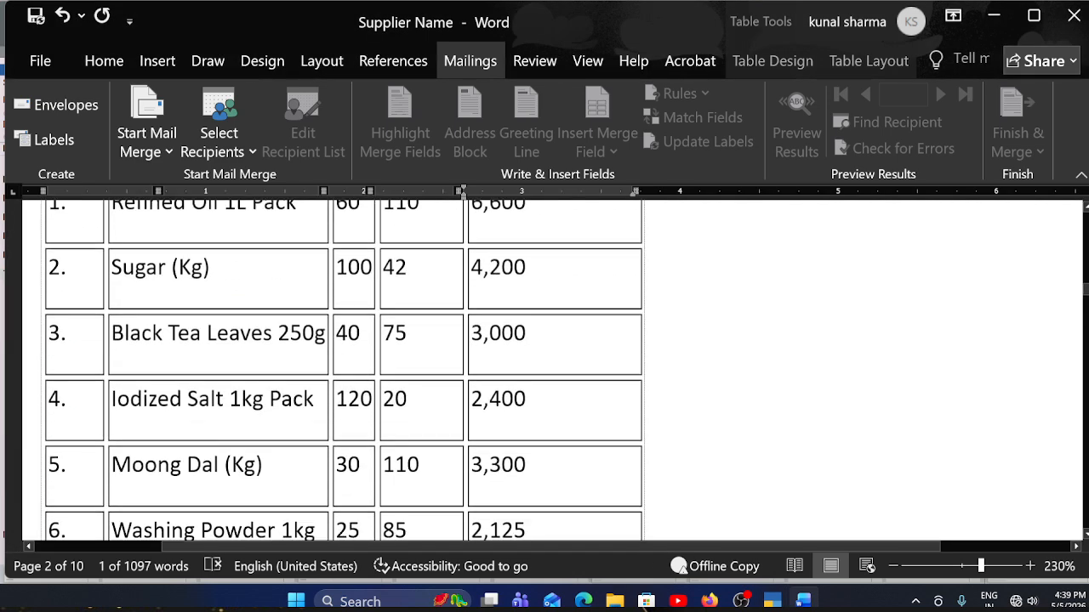
scroll(344, 370, down, 1)
scroll(544, 370, down, 15)
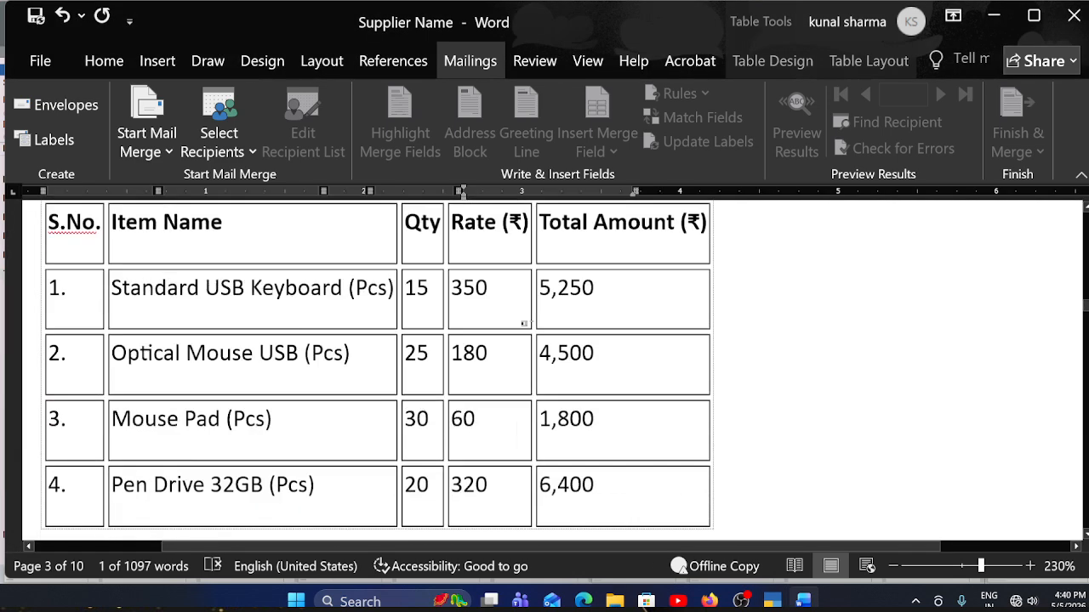
scroll(545, 370, up, 5)
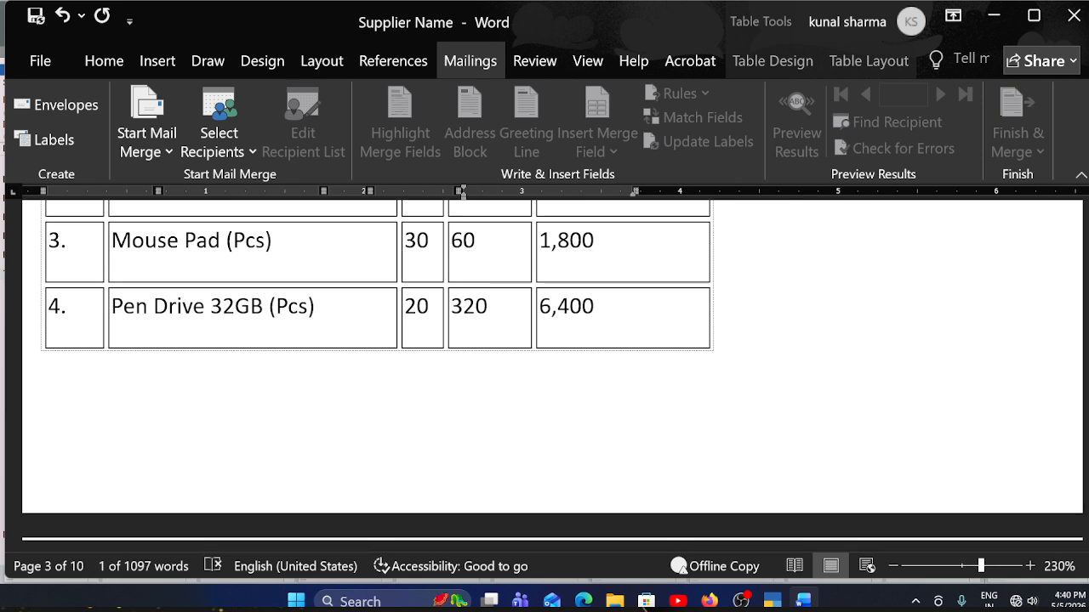
key(alt+Tab)
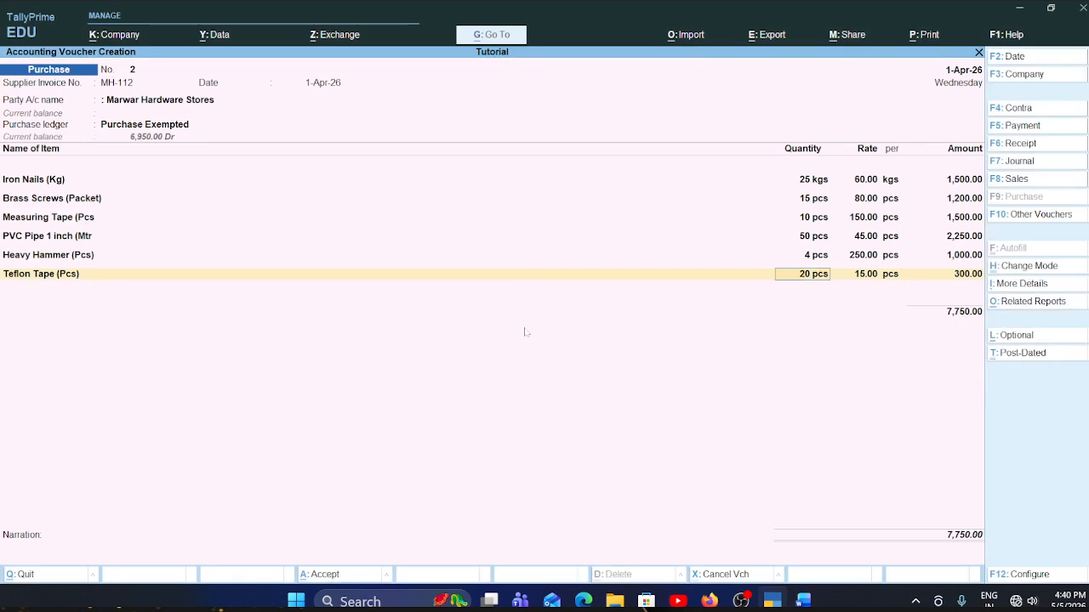
key(Up)
key(Up)
key(Down)
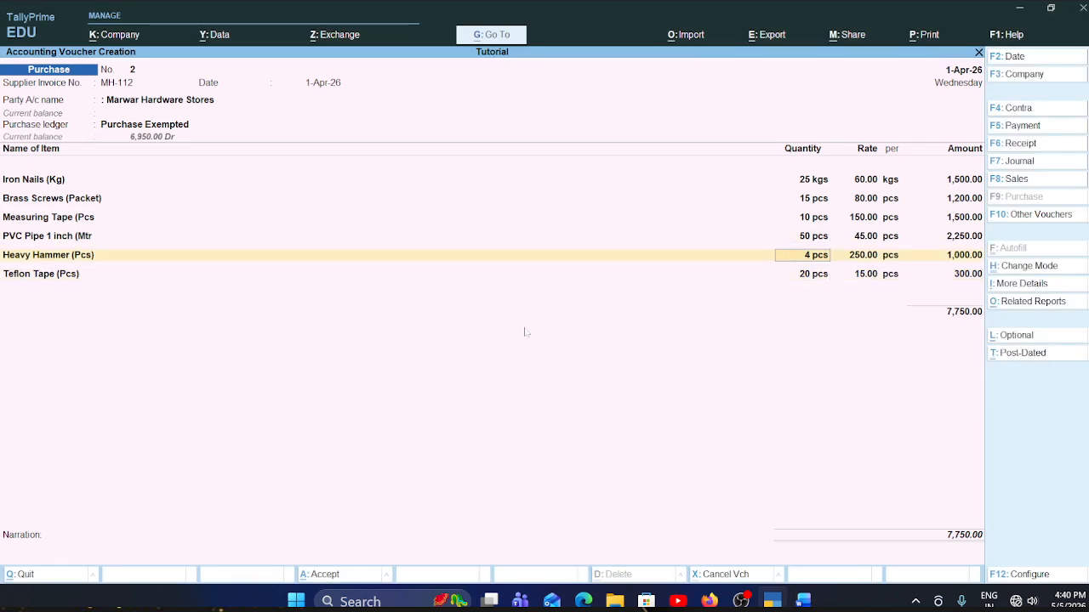